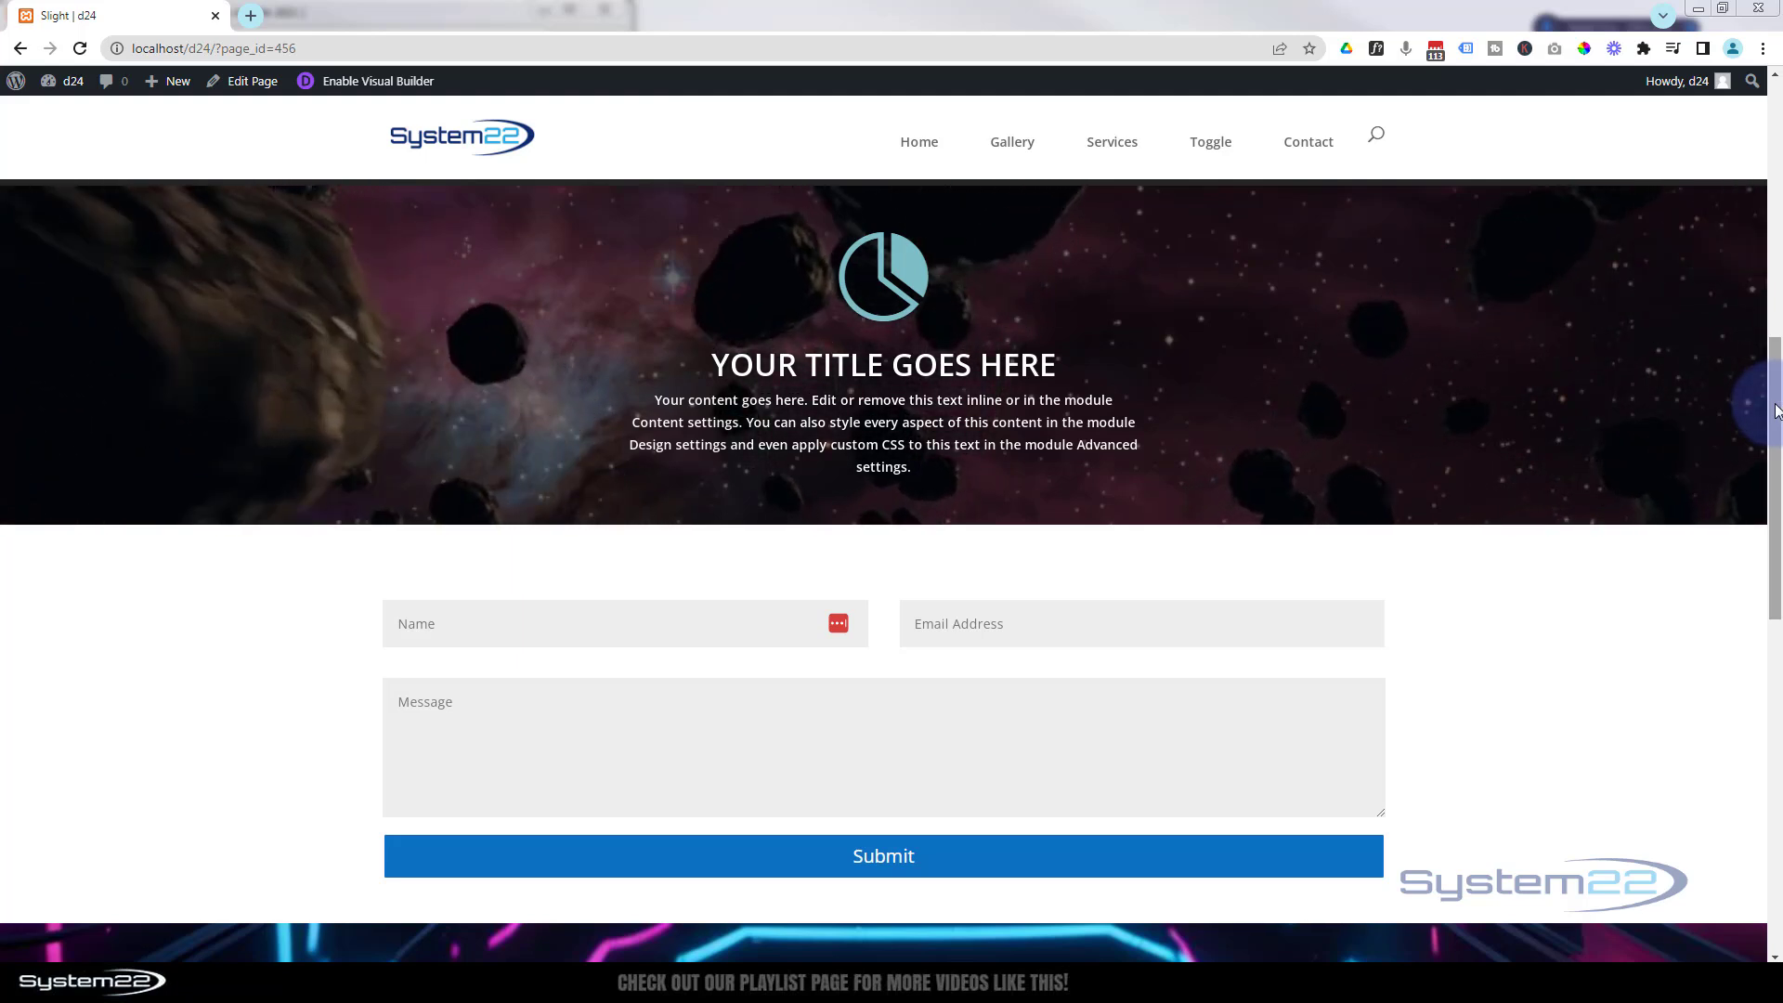
# - Open the current page for editing in the Visual Builder
pyautogui.moveTo(1775, 408)
pyautogui.mouseDown()
pyautogui.moveTo(1739, 199)
pyautogui.moveTo(1775, 415)
pyautogui.mouseUp()
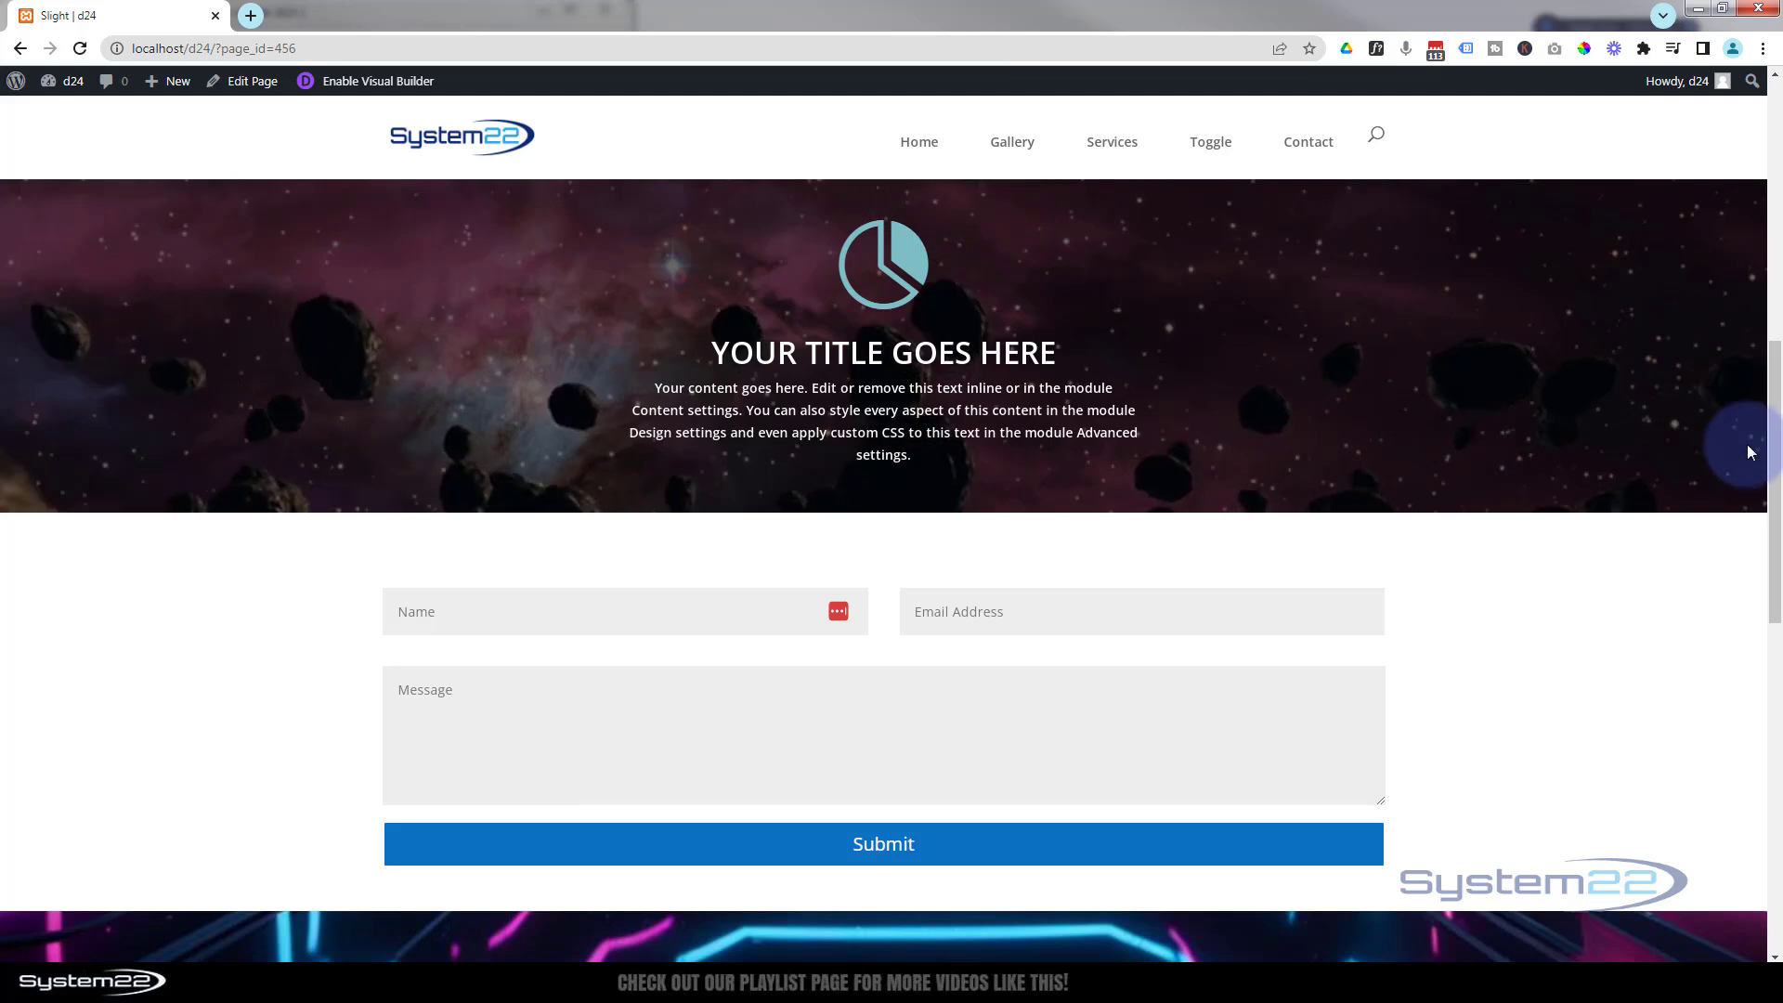
pyautogui.moveTo(1762, 465)
pyautogui.mouseDown()
pyautogui.moveTo(1776, 436)
pyautogui.moveTo(1742, 210)
pyautogui.moveTo(1761, 467)
pyautogui.mouseUp()
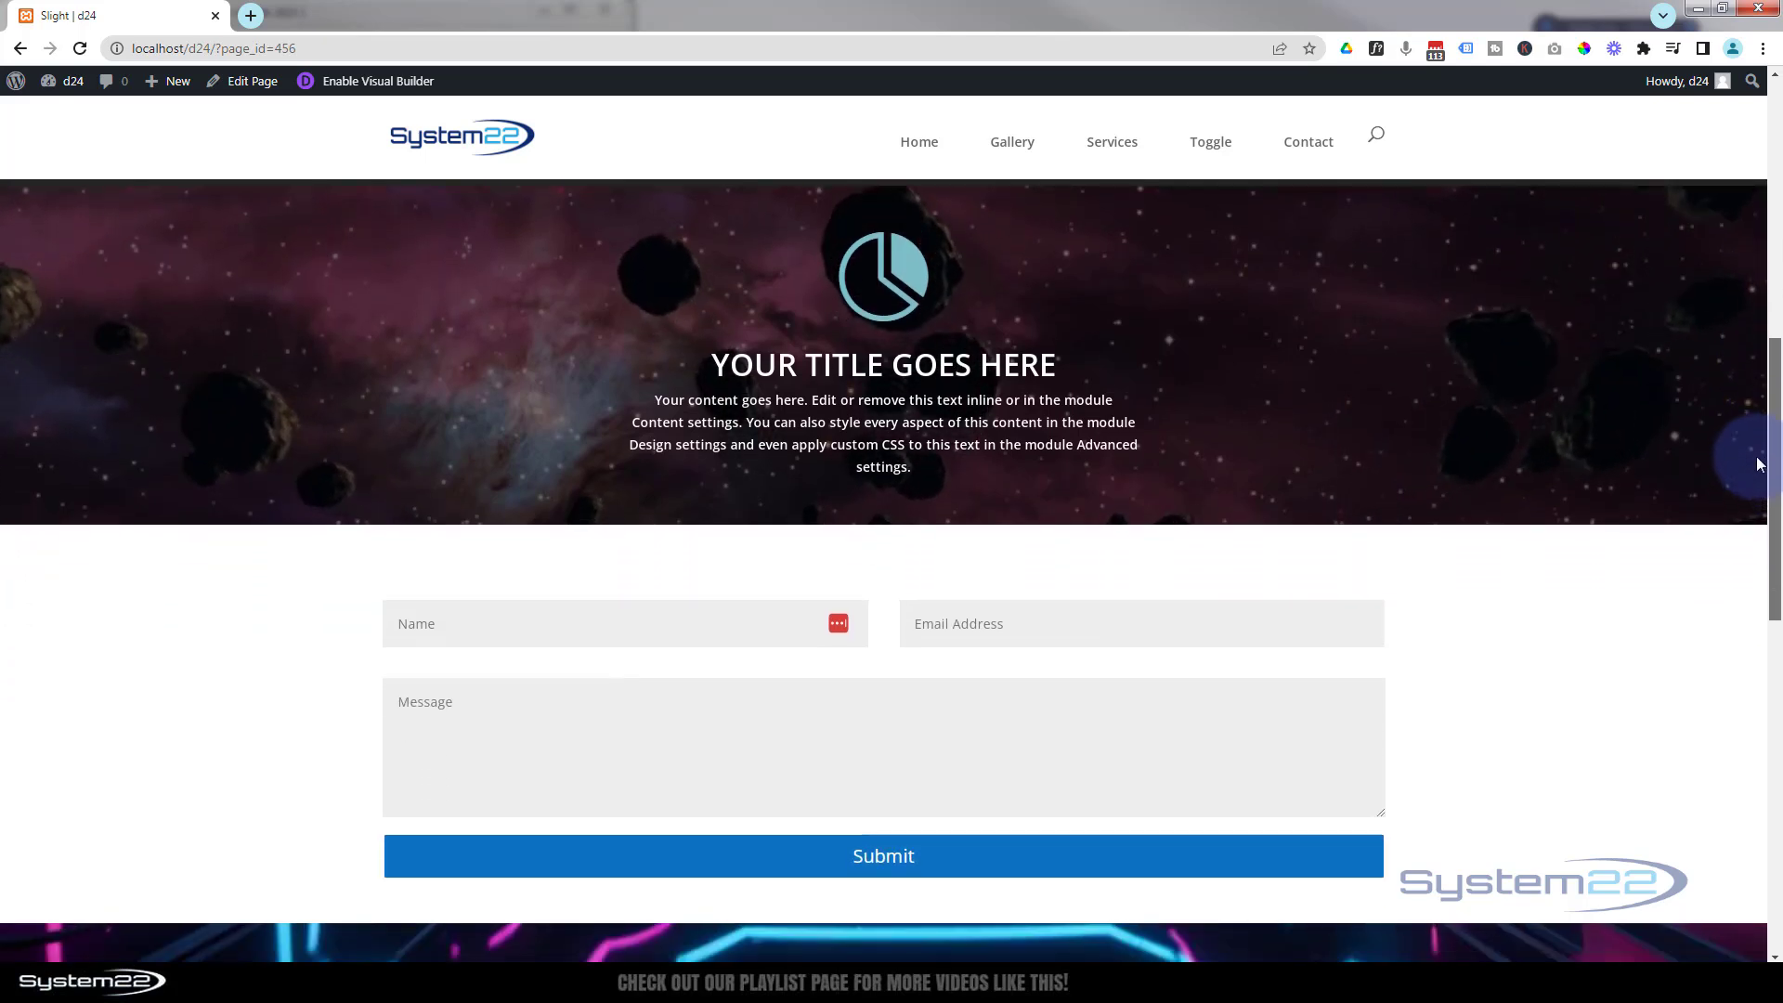
pyautogui.click(381, 84)
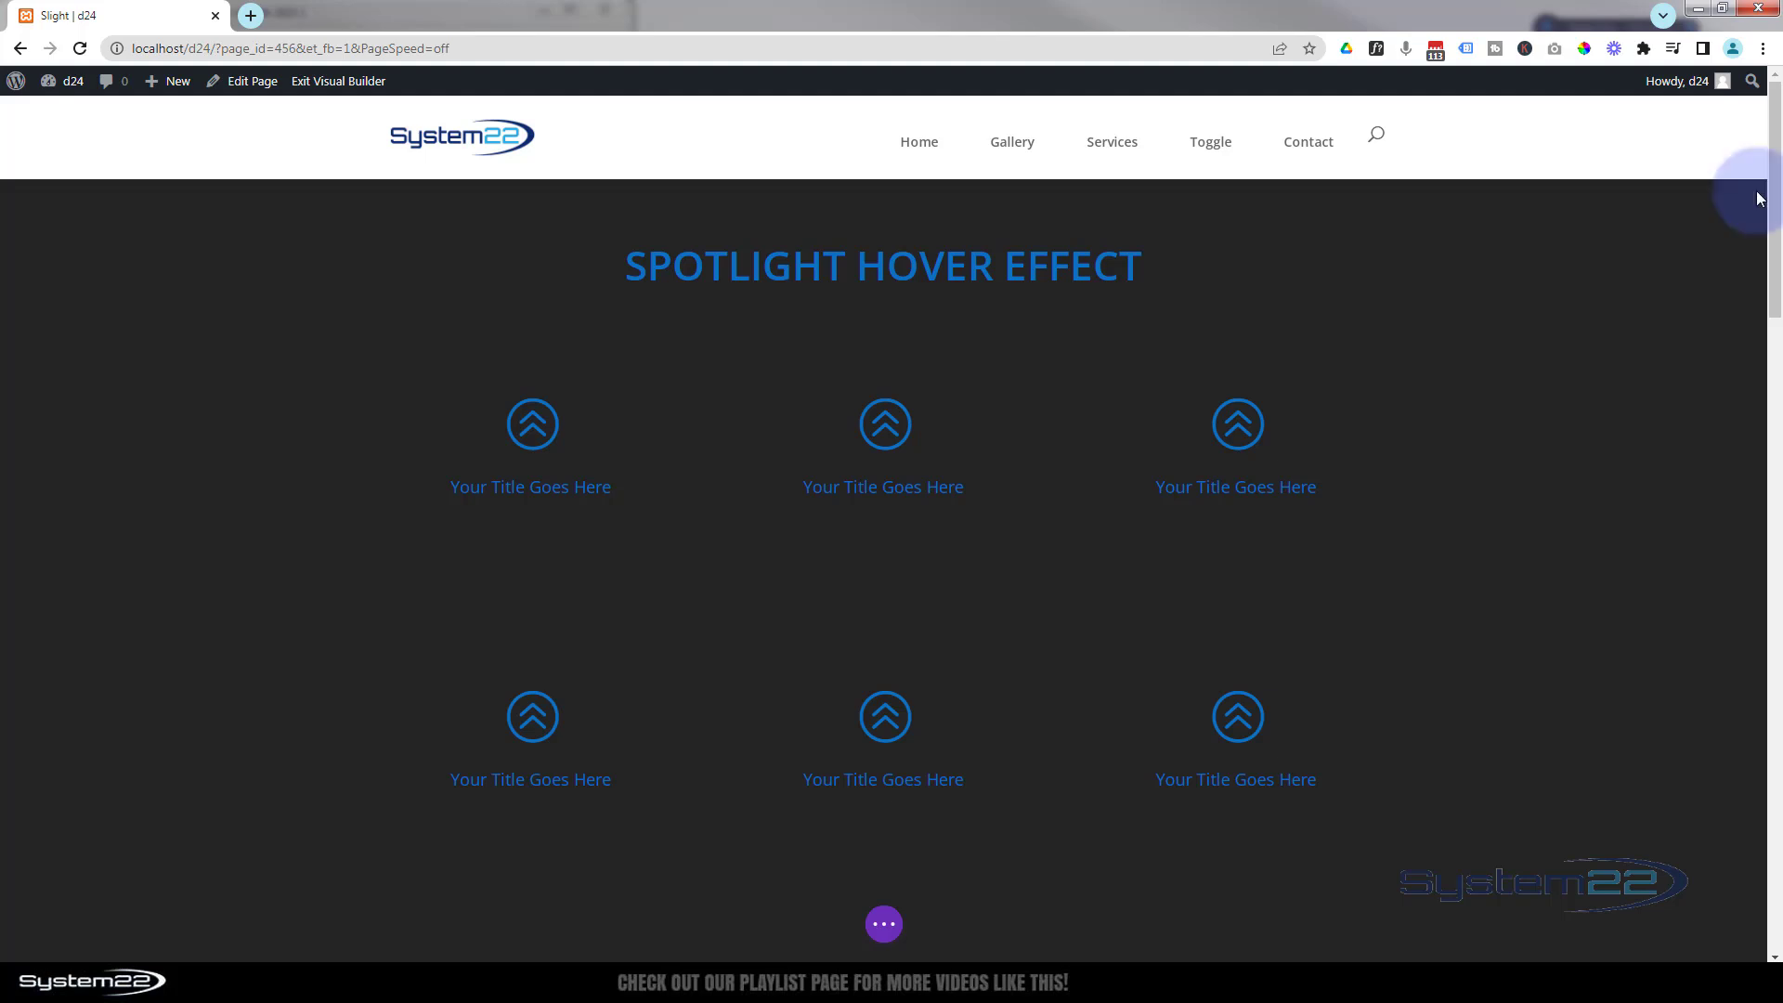
# - Insert a regular section with a single-column row below the asteroid video section and add a Blurb module to it
pyautogui.moveTo(1776, 206); pyautogui.dragTo(1769, 420)
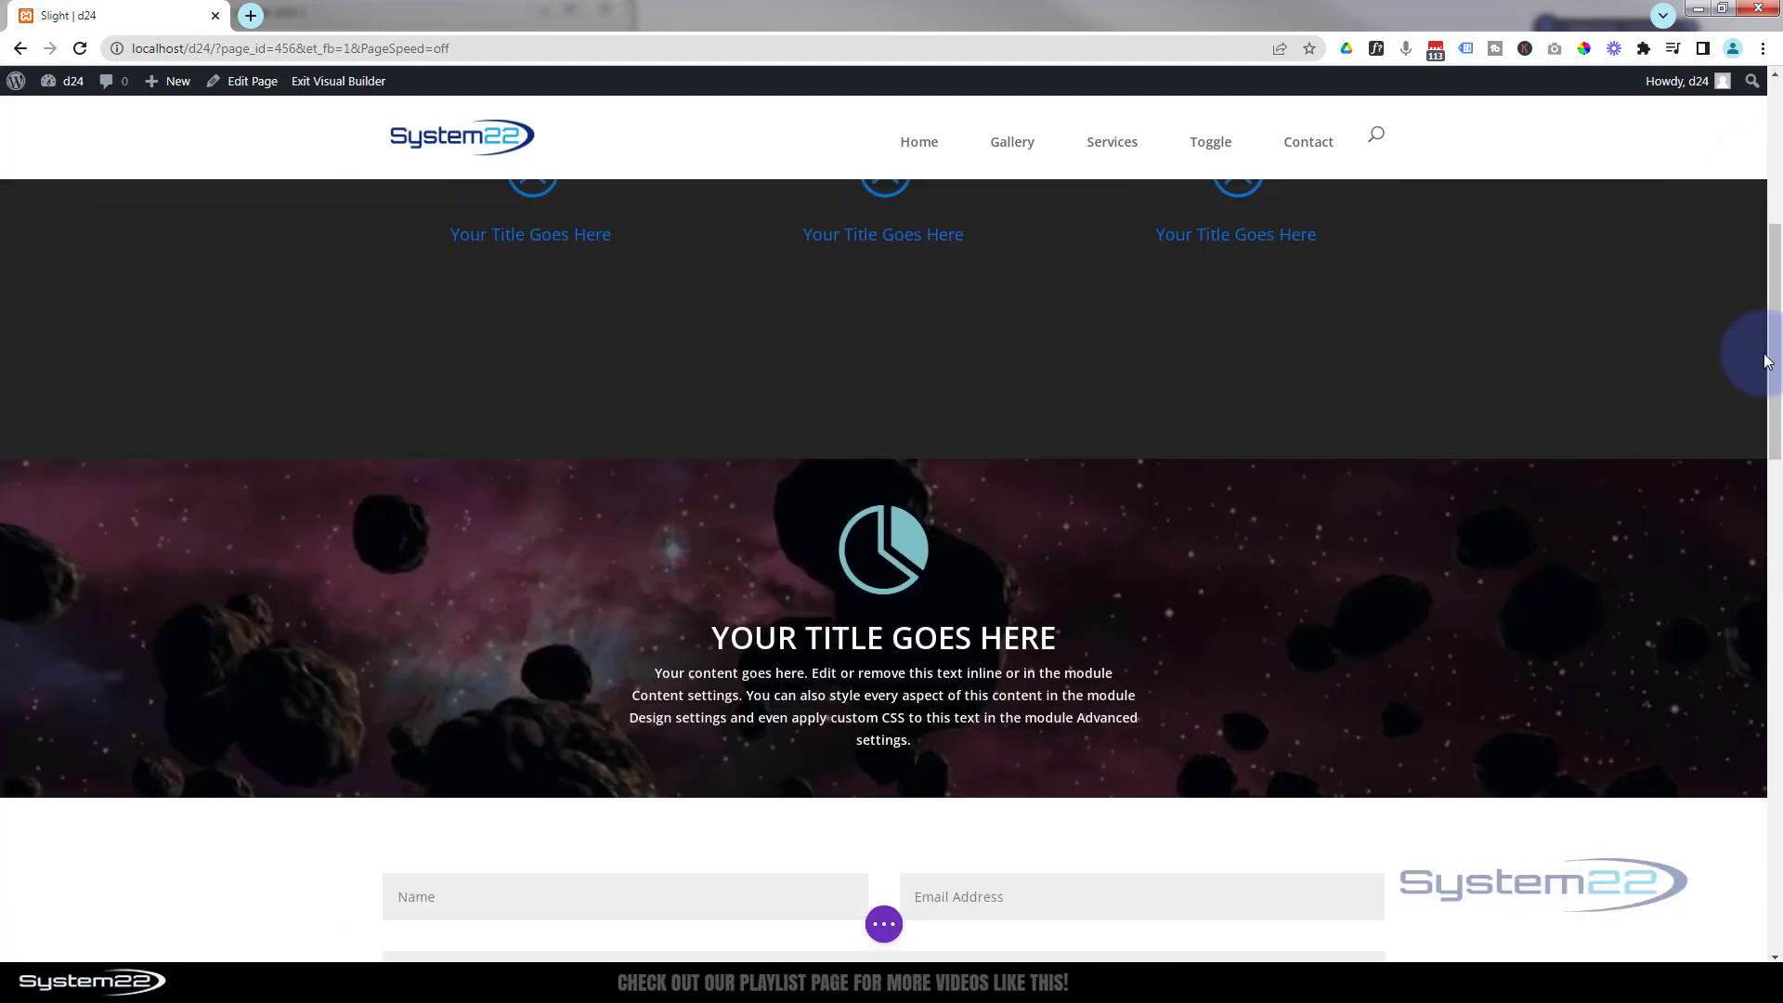
pyautogui.scroll(3, 833, 788)
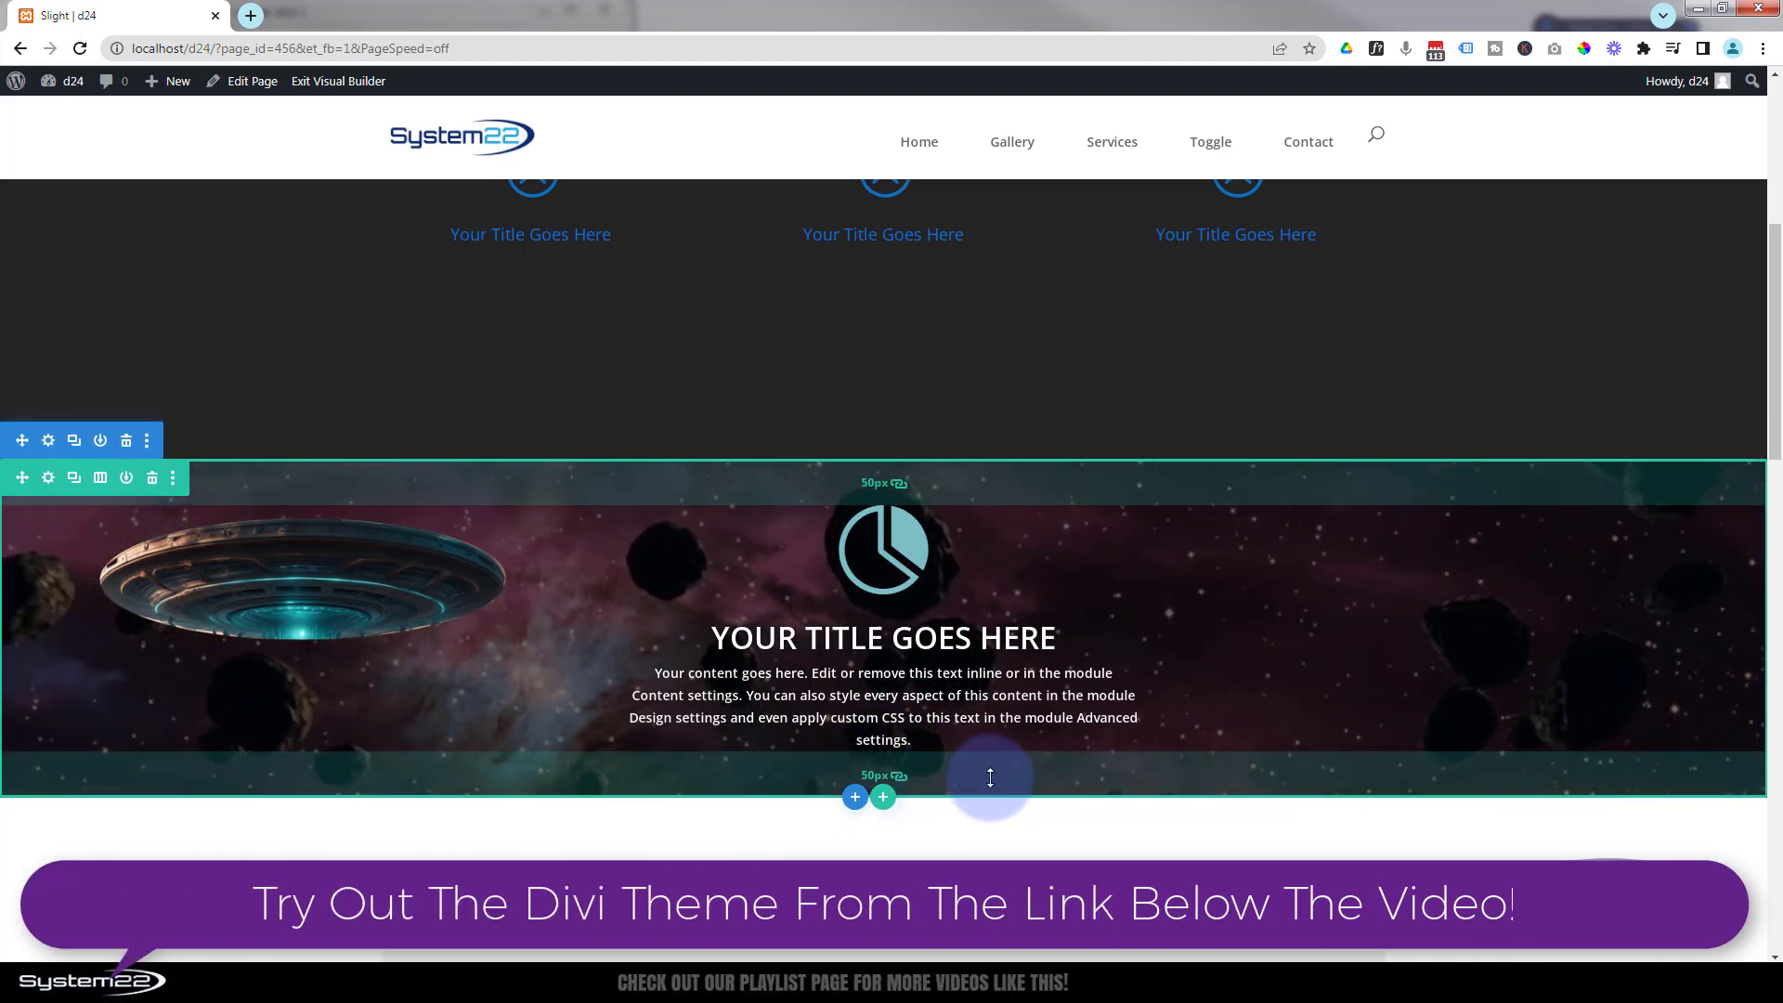
pyautogui.click(855, 798)
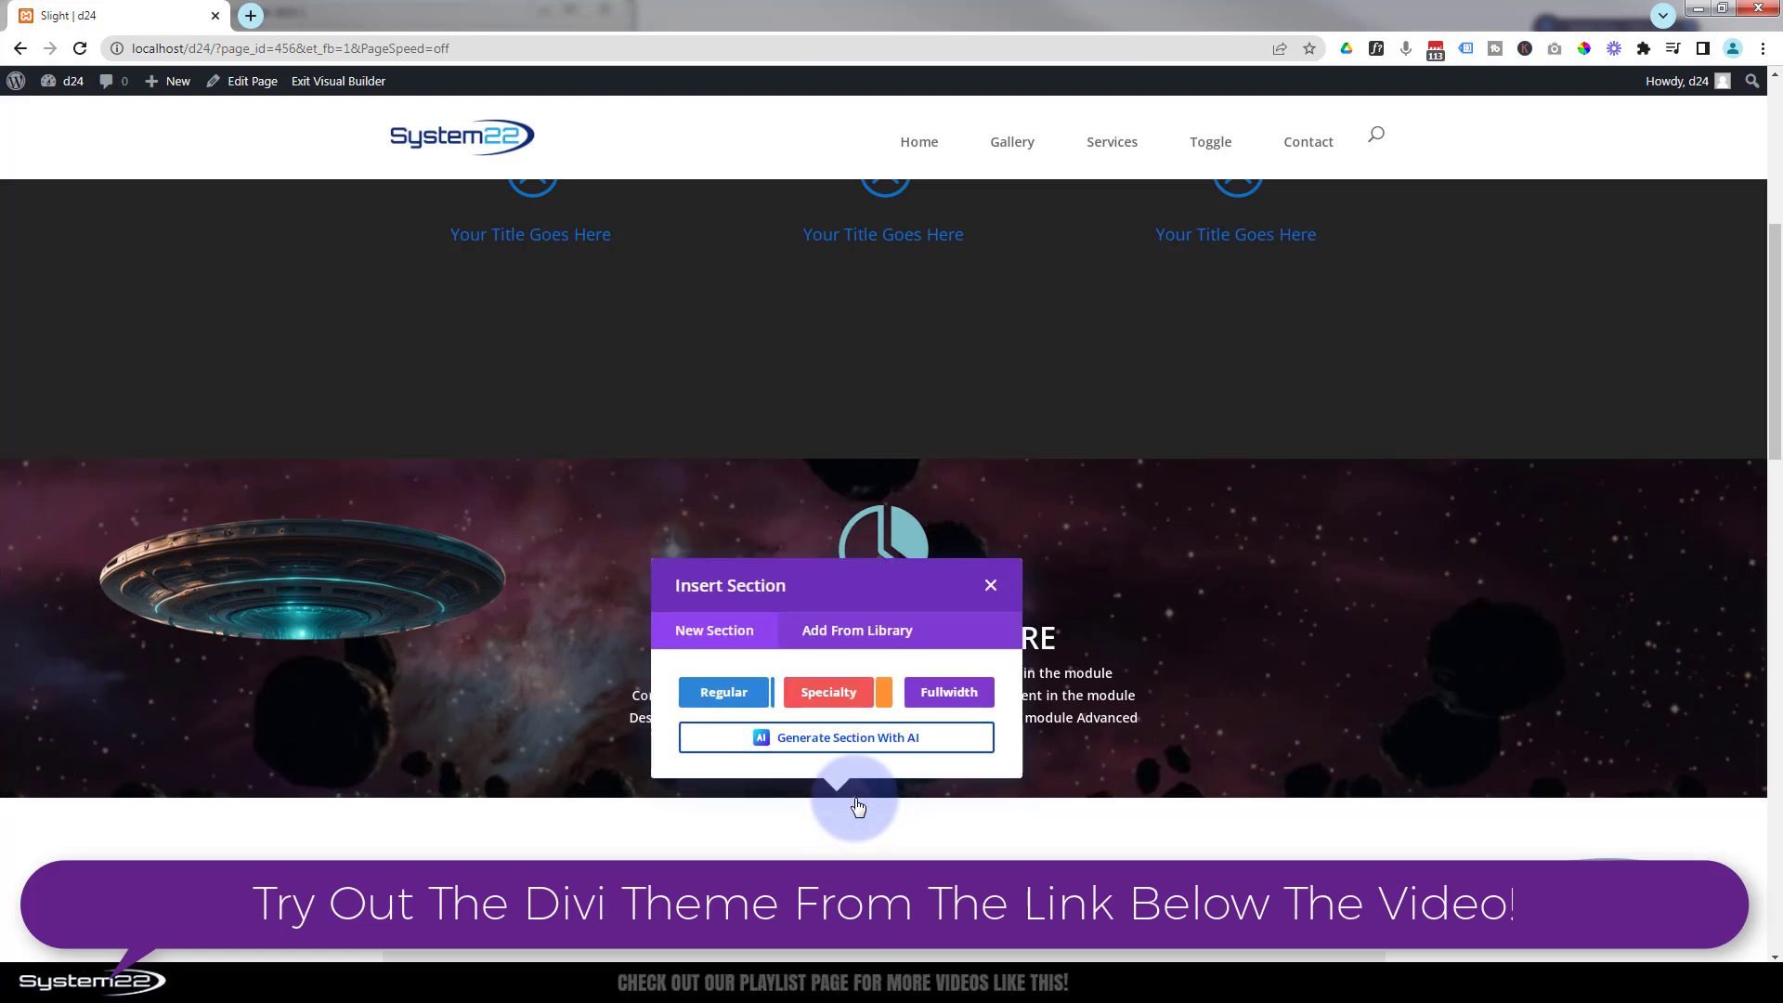
pyautogui.click(740, 696)
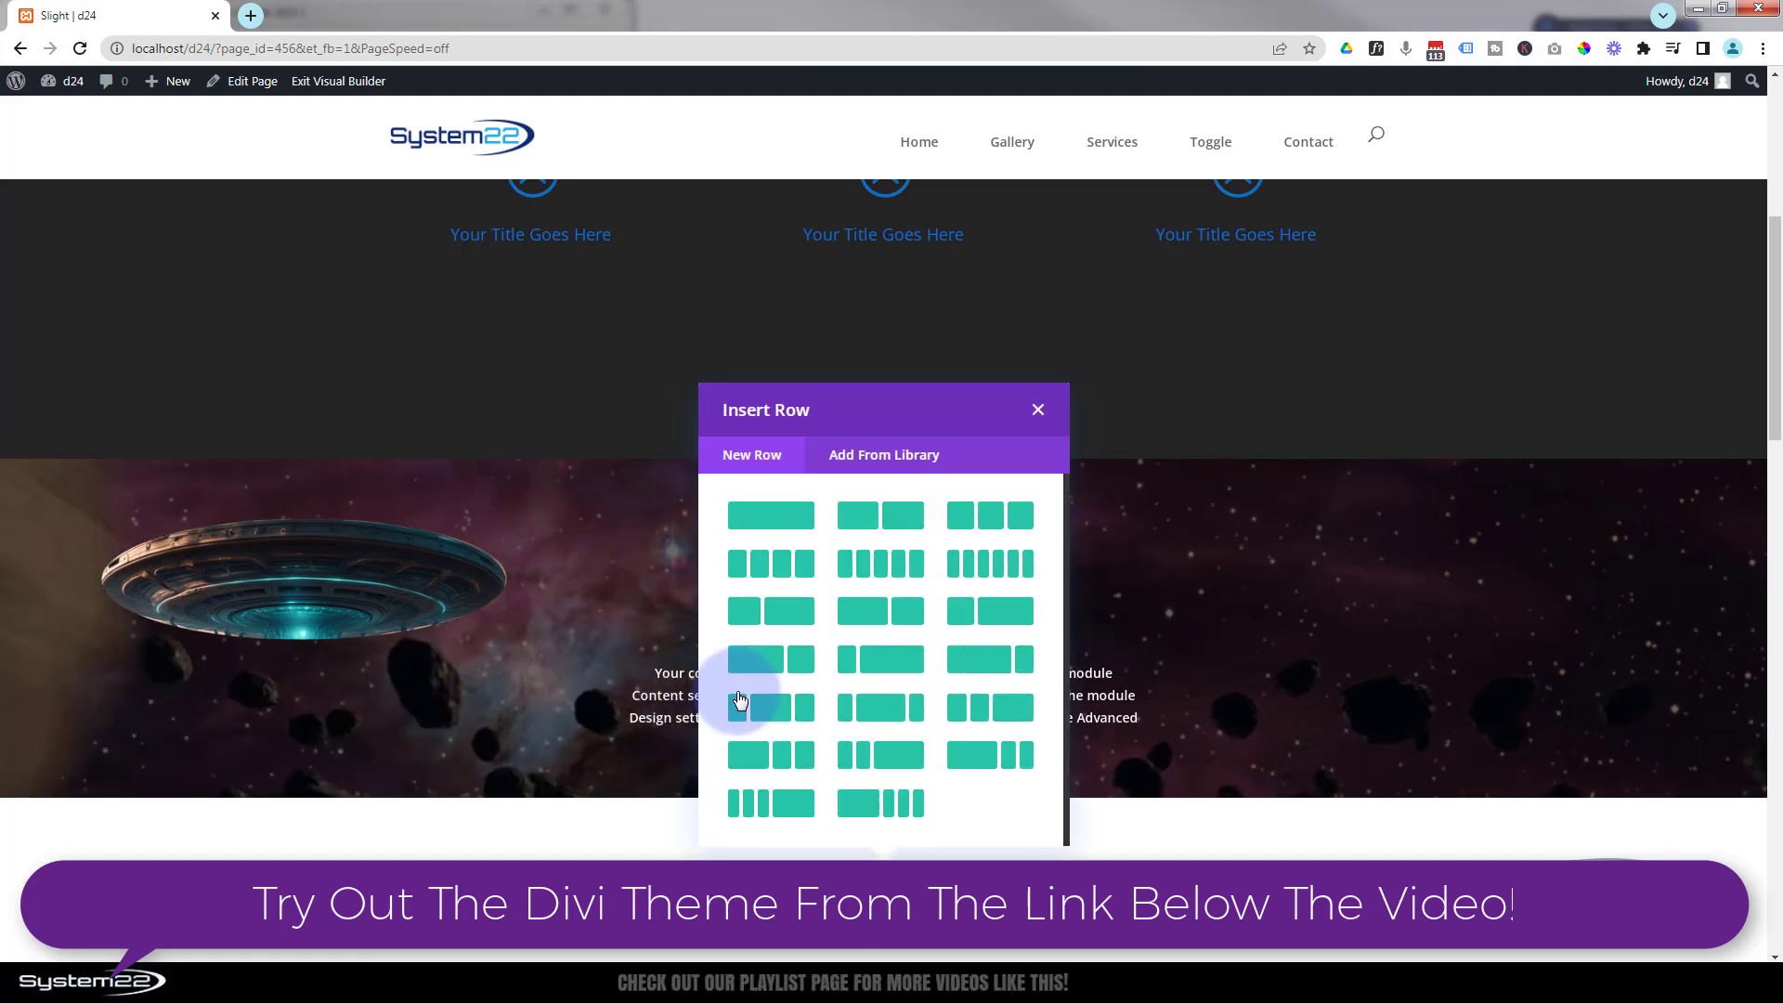
pyautogui.click(790, 518)
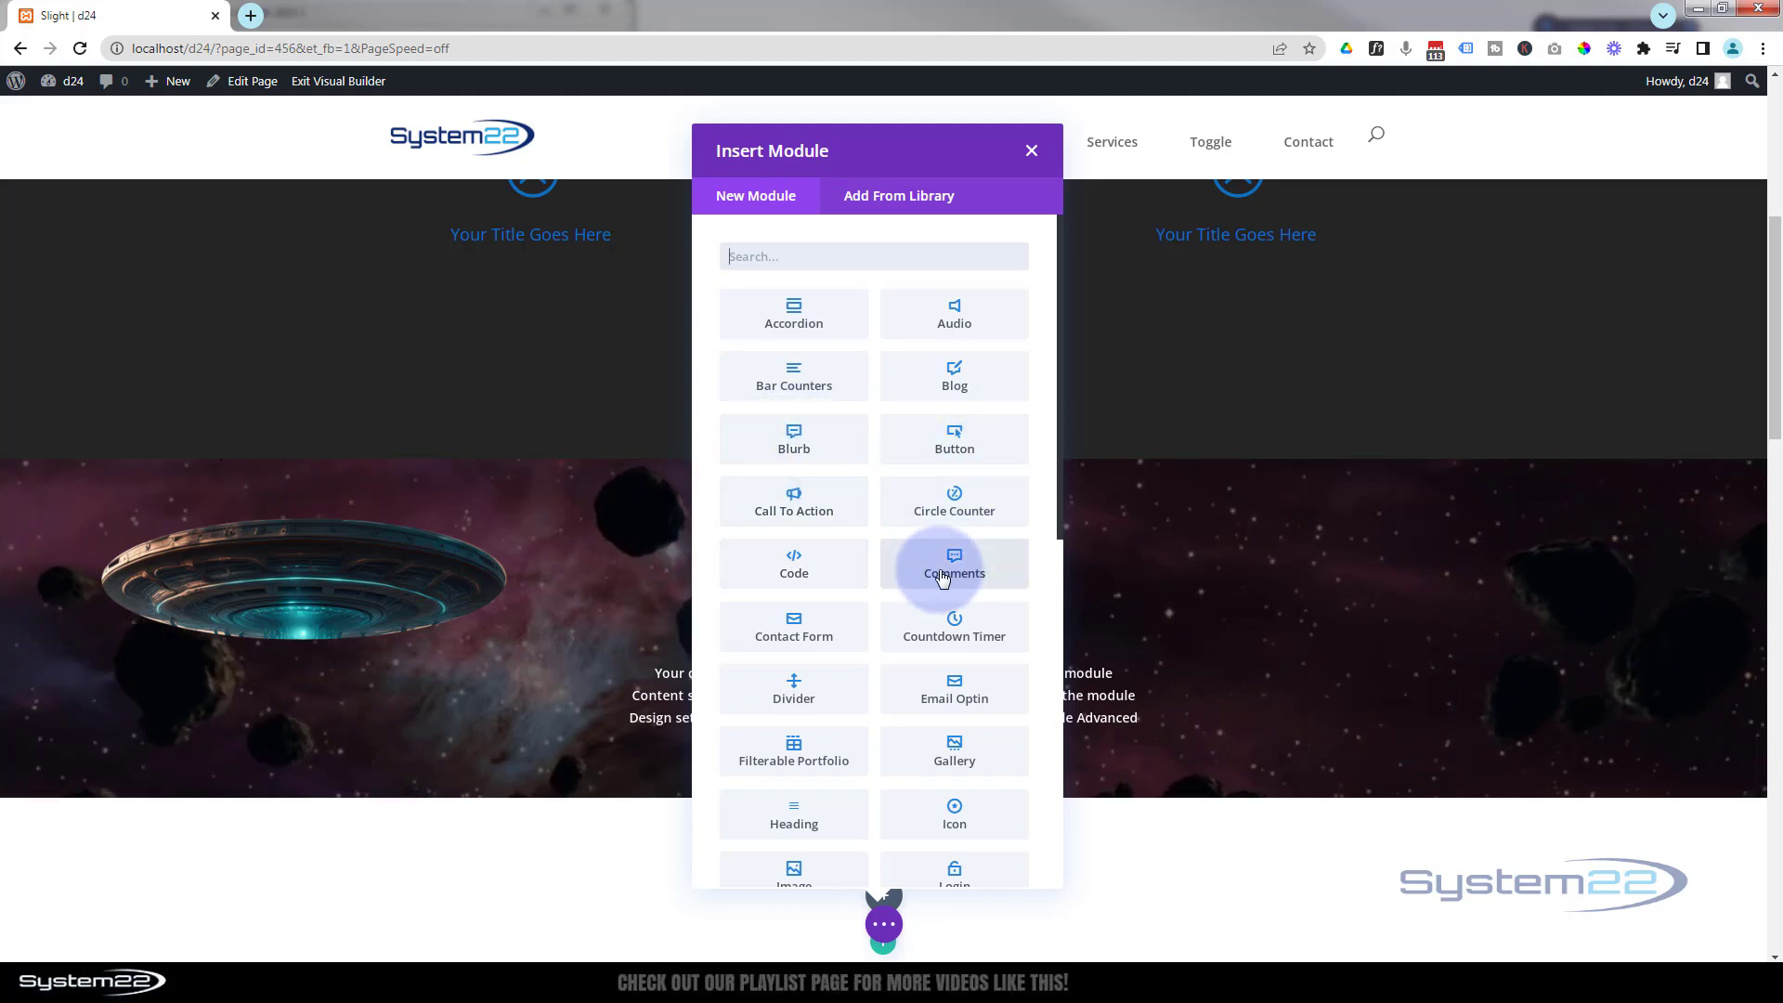
pyautogui.click(796, 449)
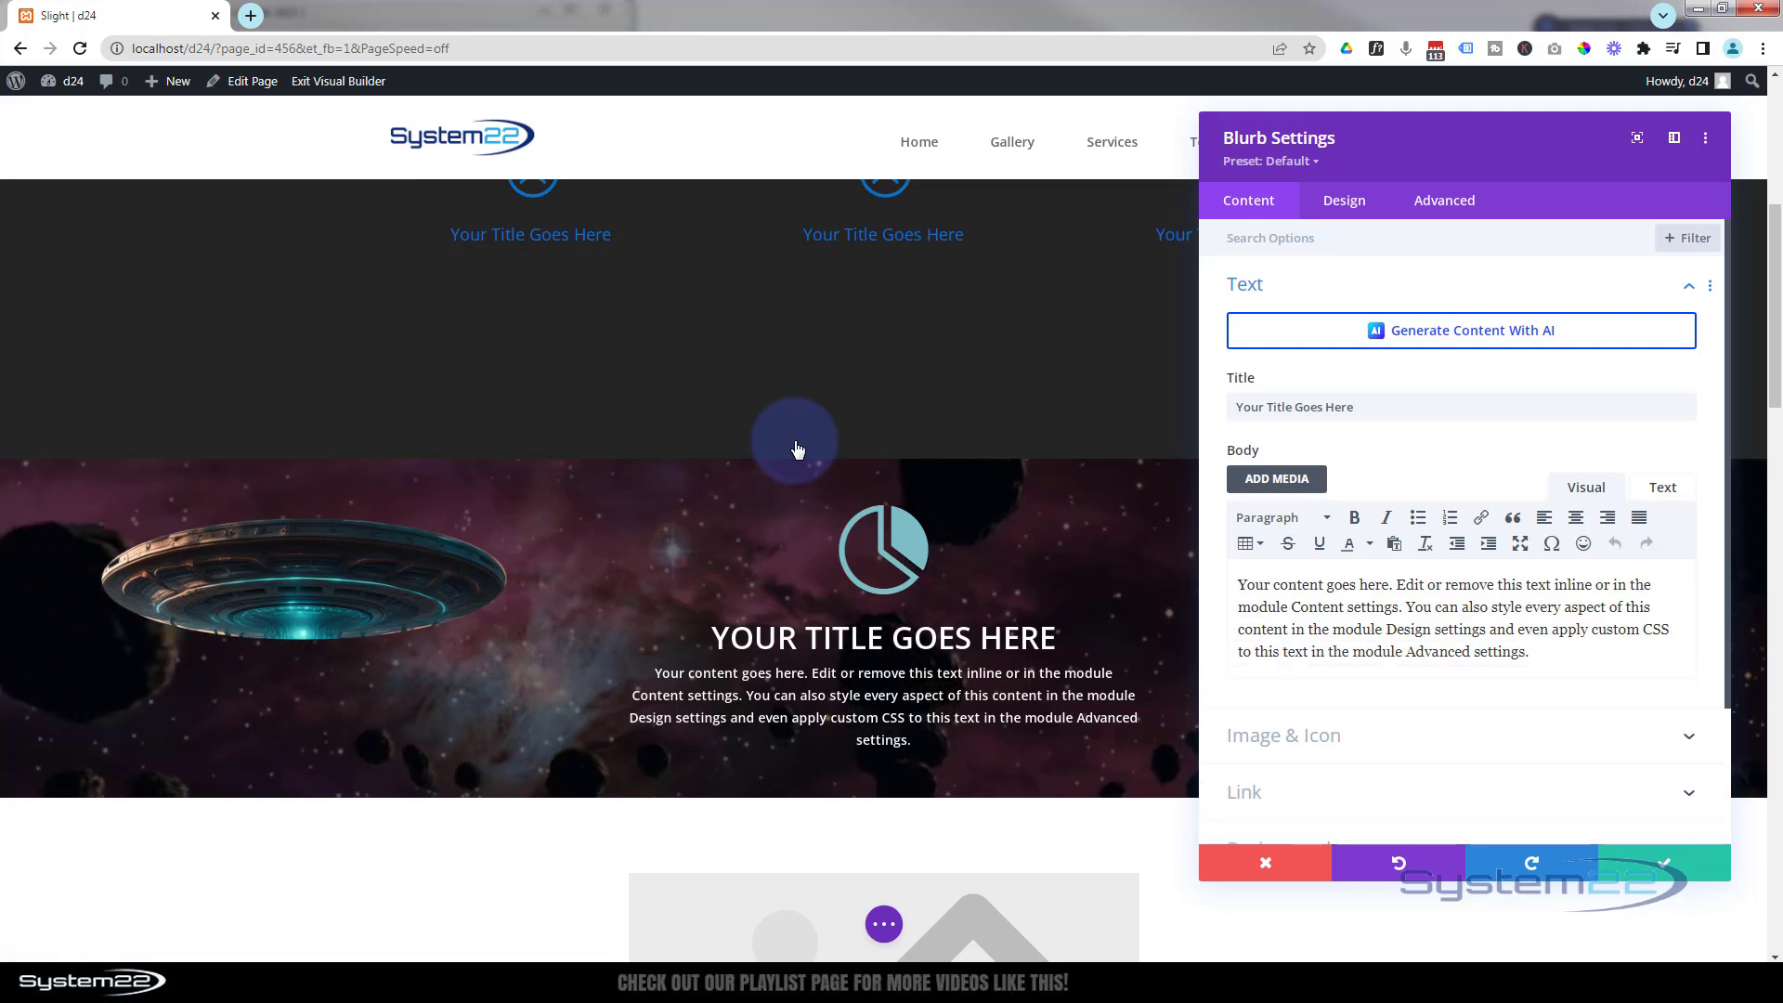
# - Save the new blurb with its default content and delete the original asteroid video section above it
pyautogui.scroll(-2, 820, 414)
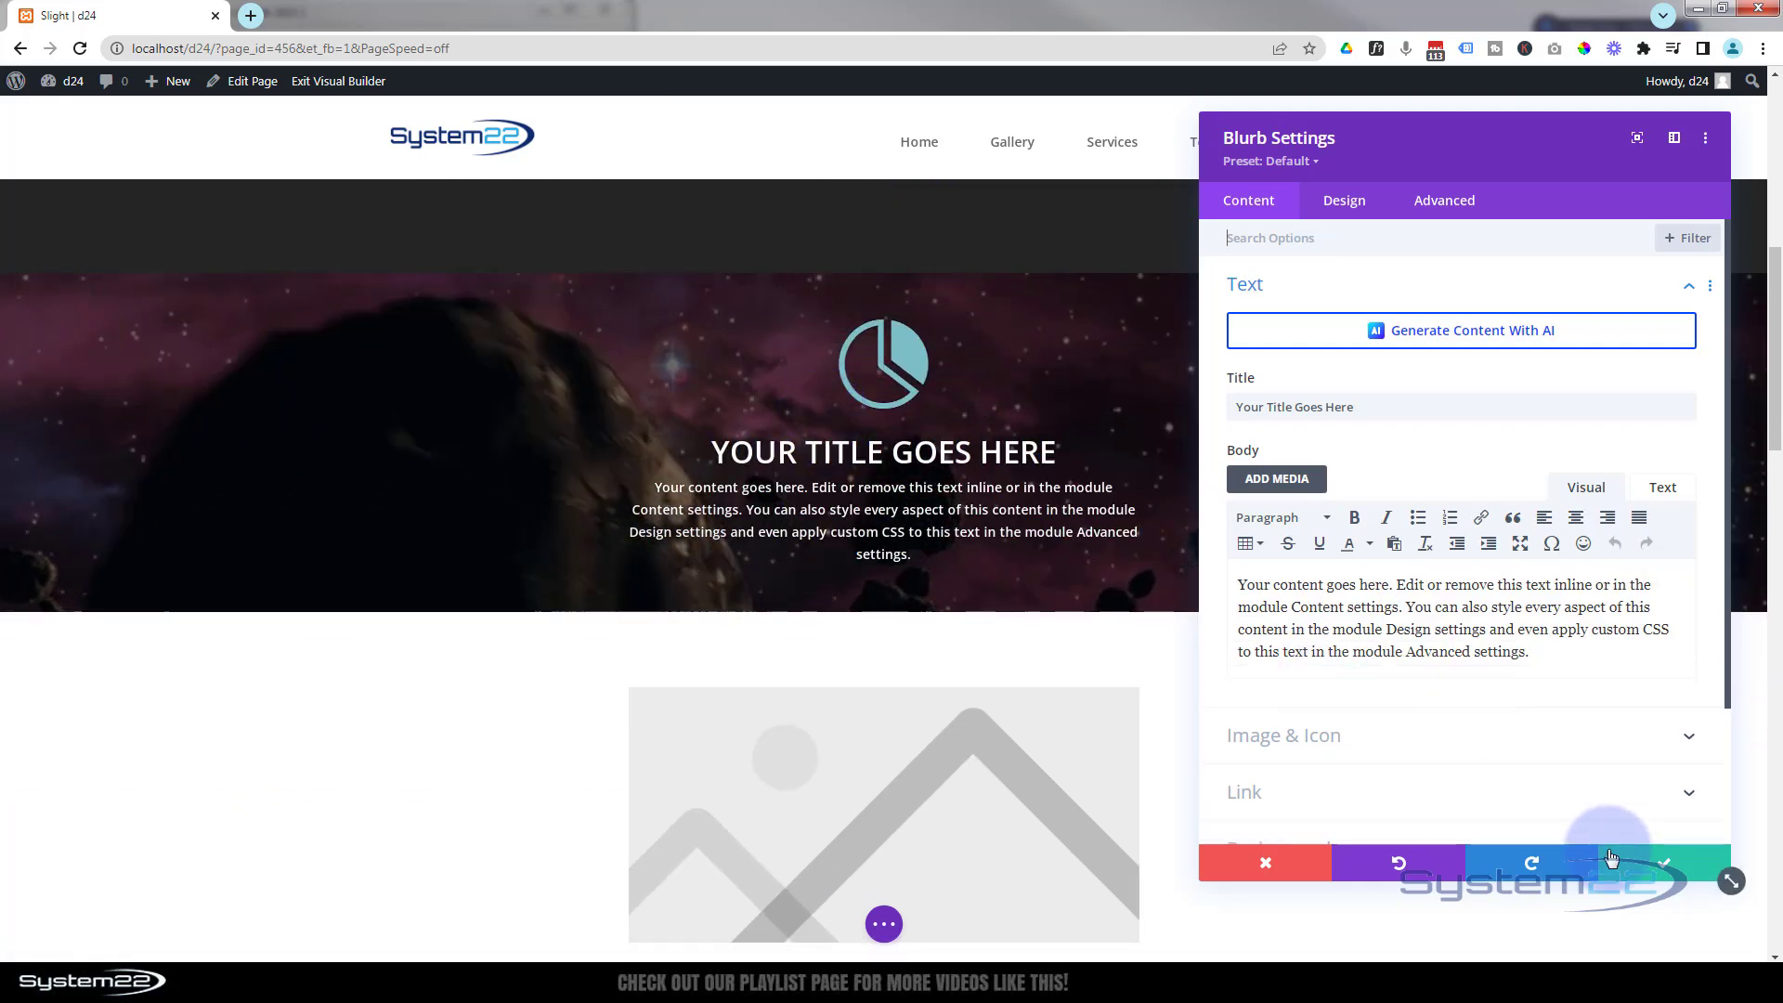
pyautogui.click(1662, 862)
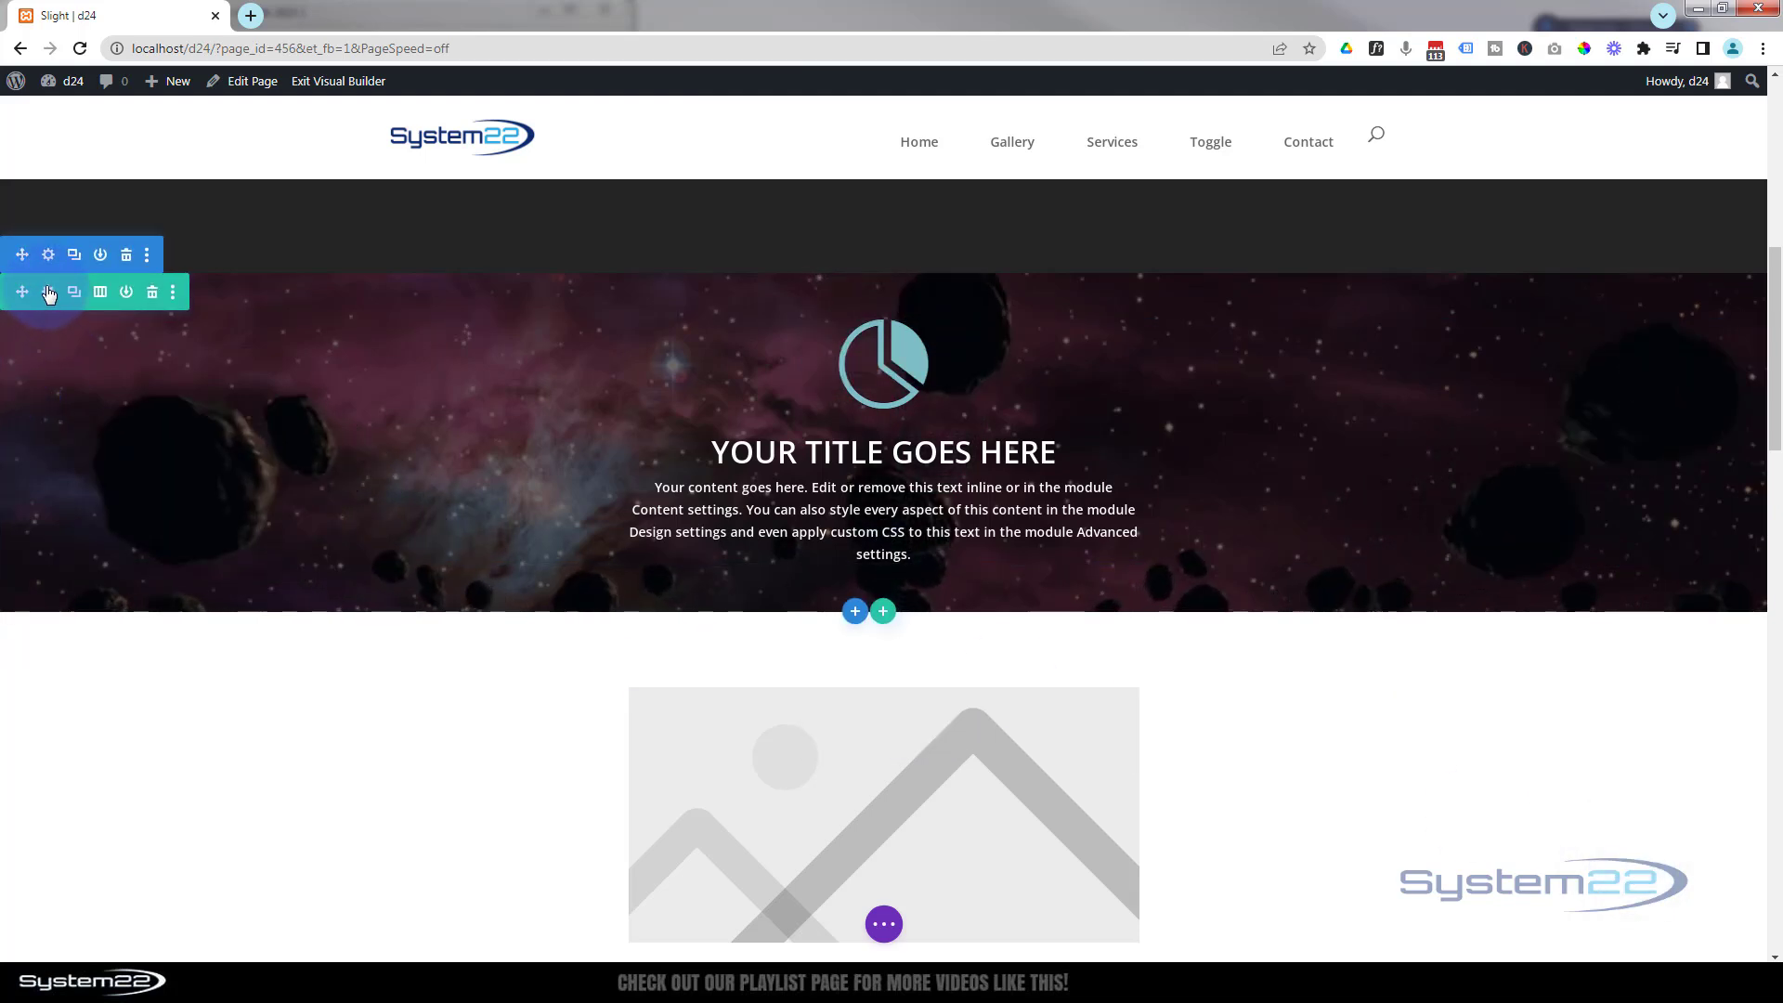
pyautogui.click(128, 255)
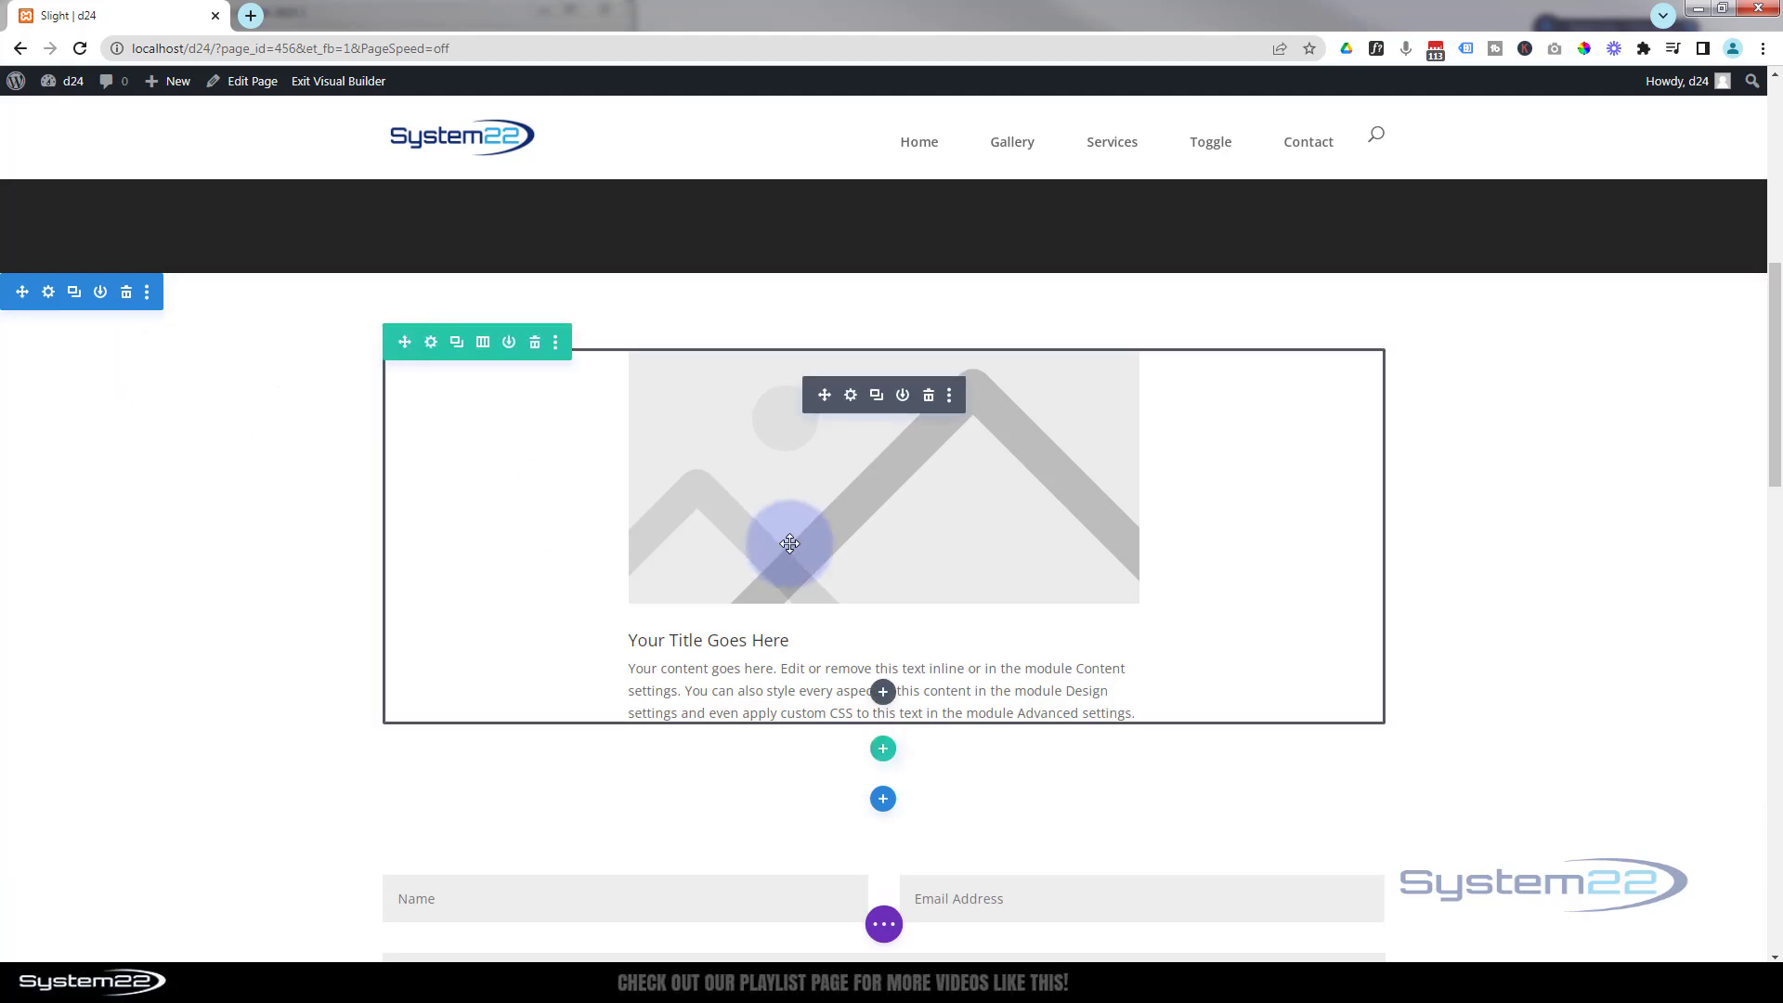
# - Make the new blurb use an icon instead of an image and choose the atom icon
pyautogui.click(850, 396)
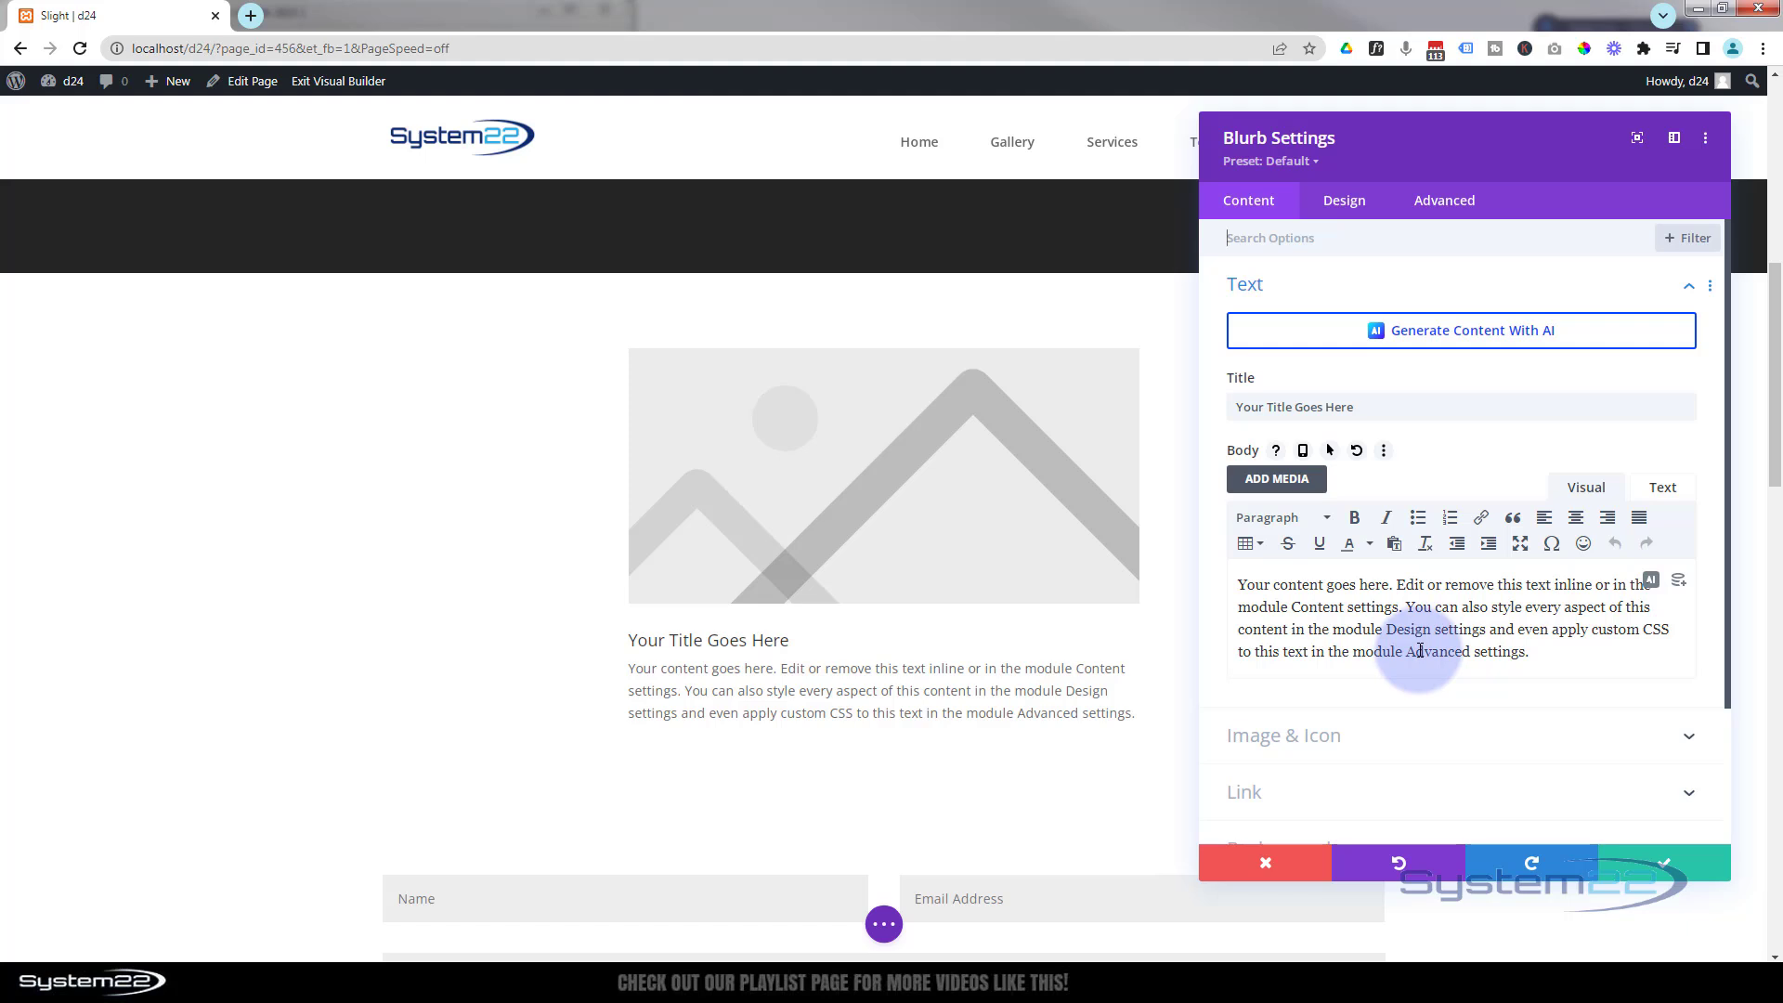
pyautogui.click(1377, 735)
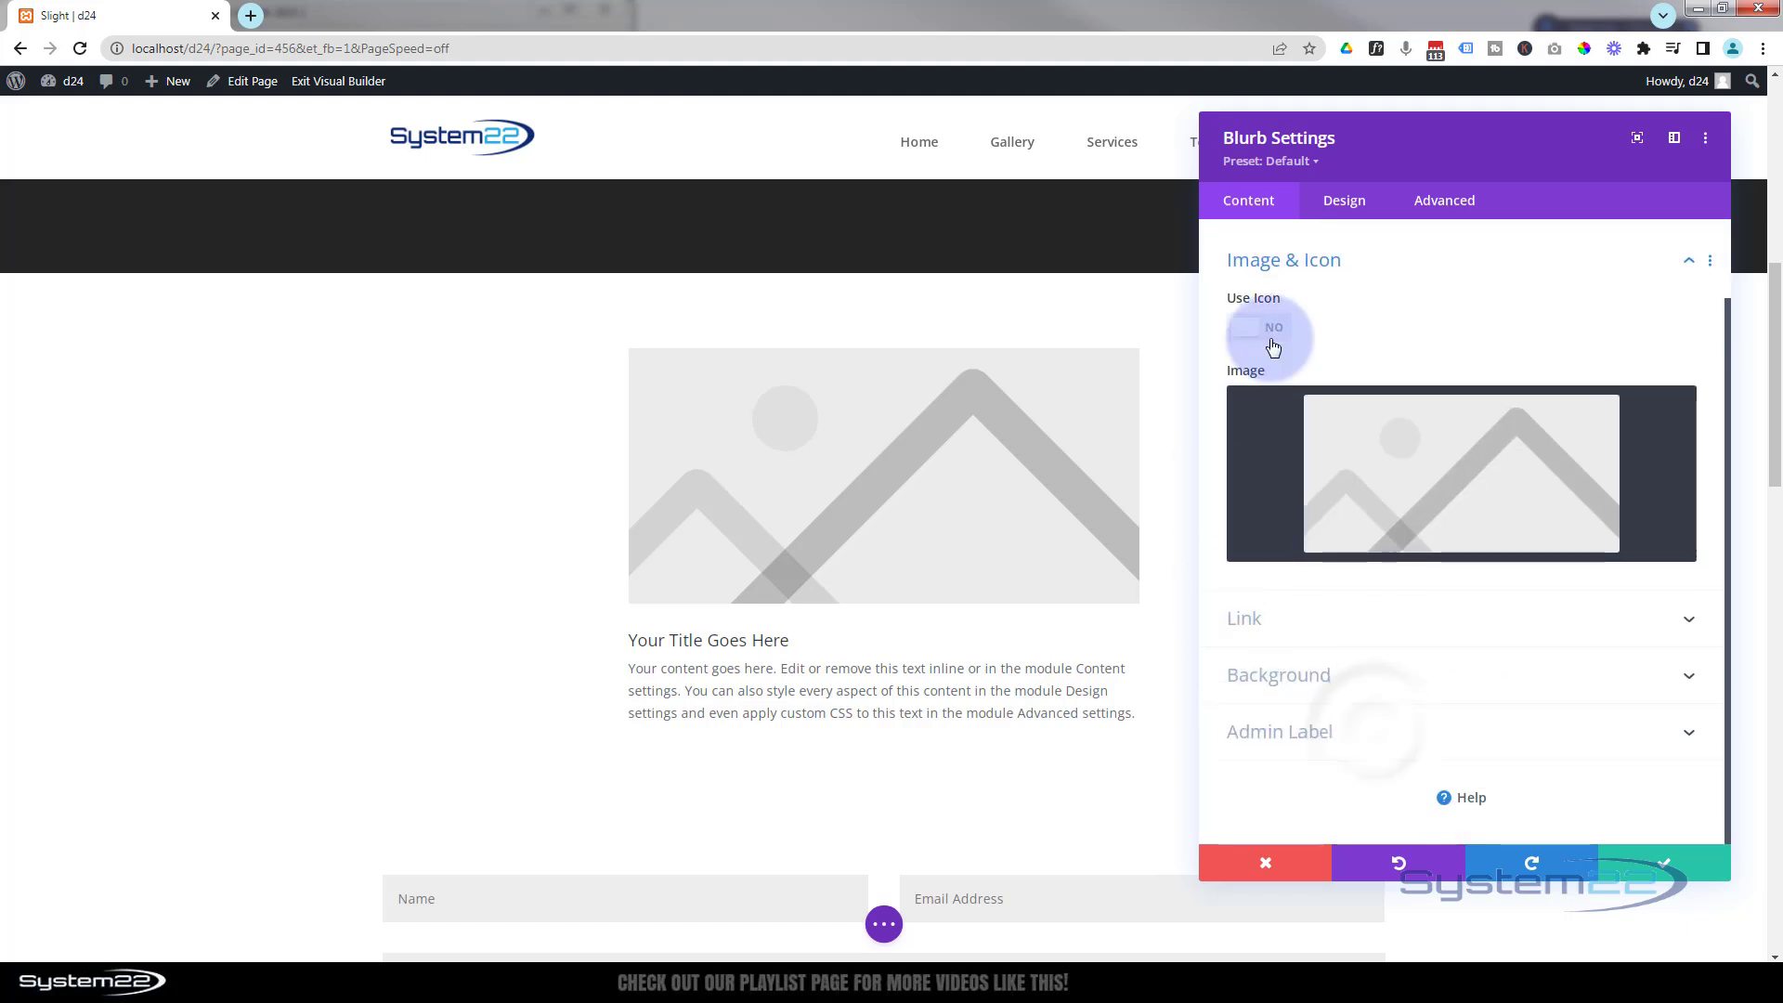
pyautogui.click(1269, 330)
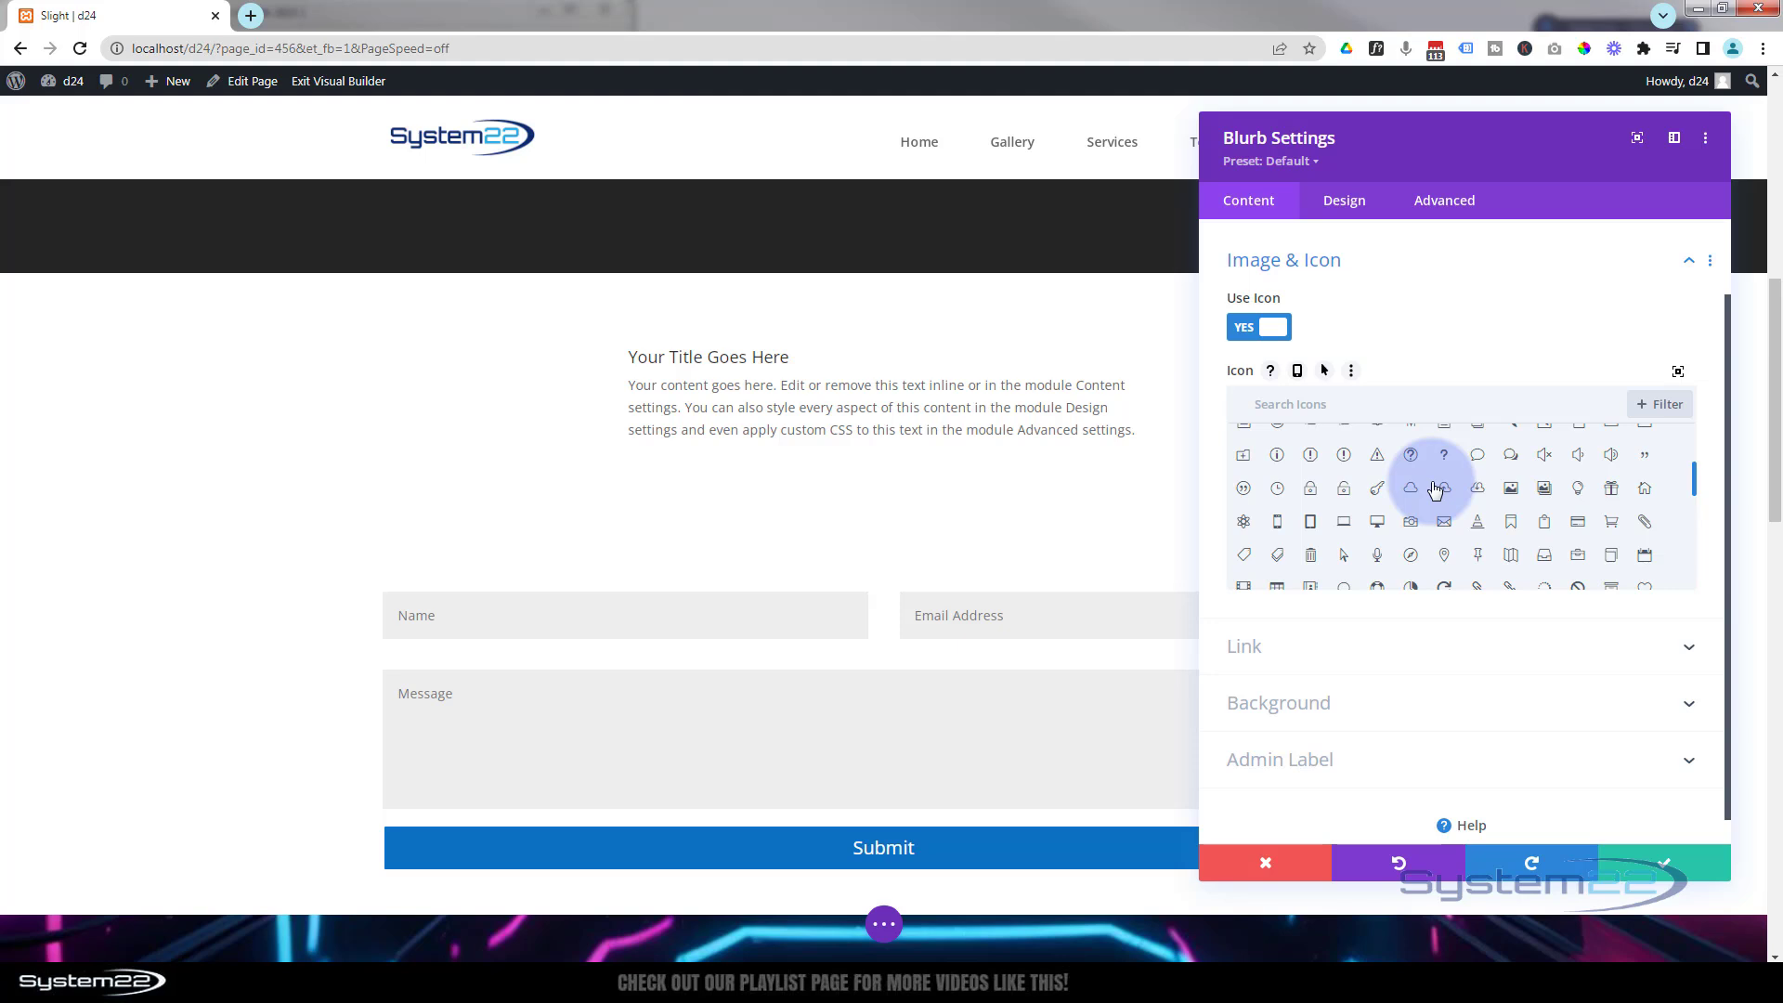
pyautogui.click(1244, 523)
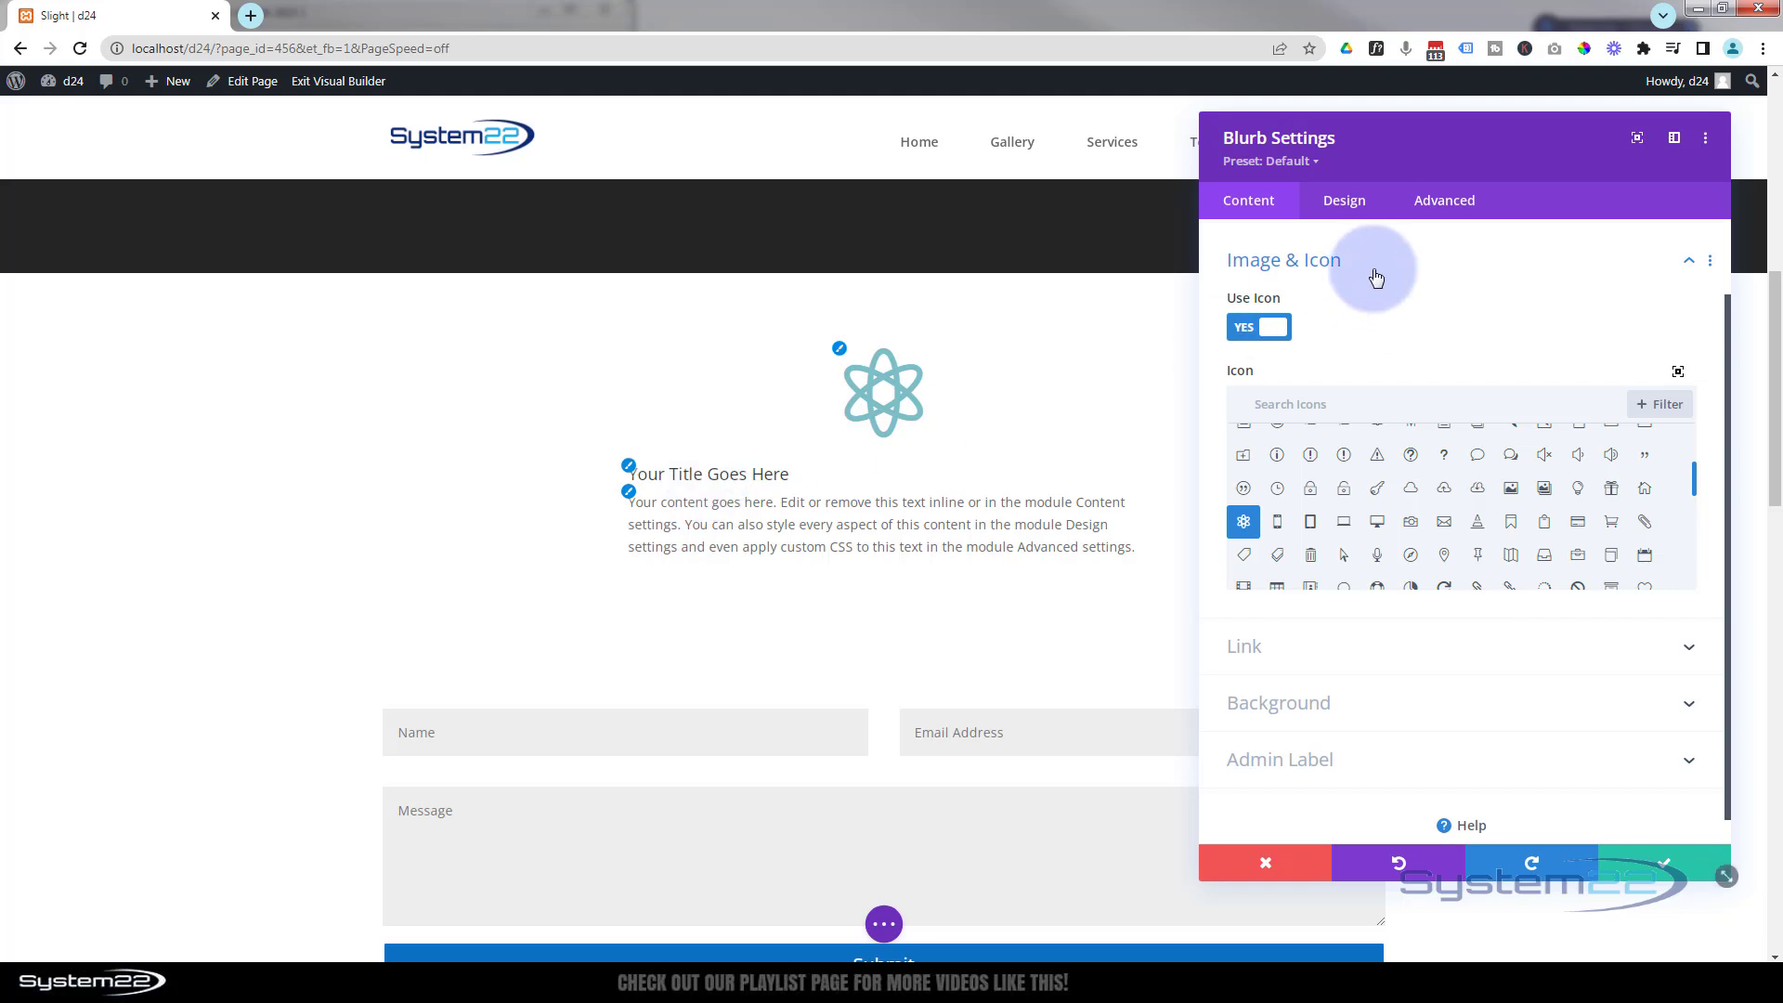
# - Centre-align the blurb's text and save the module
pyautogui.click(1356, 213)
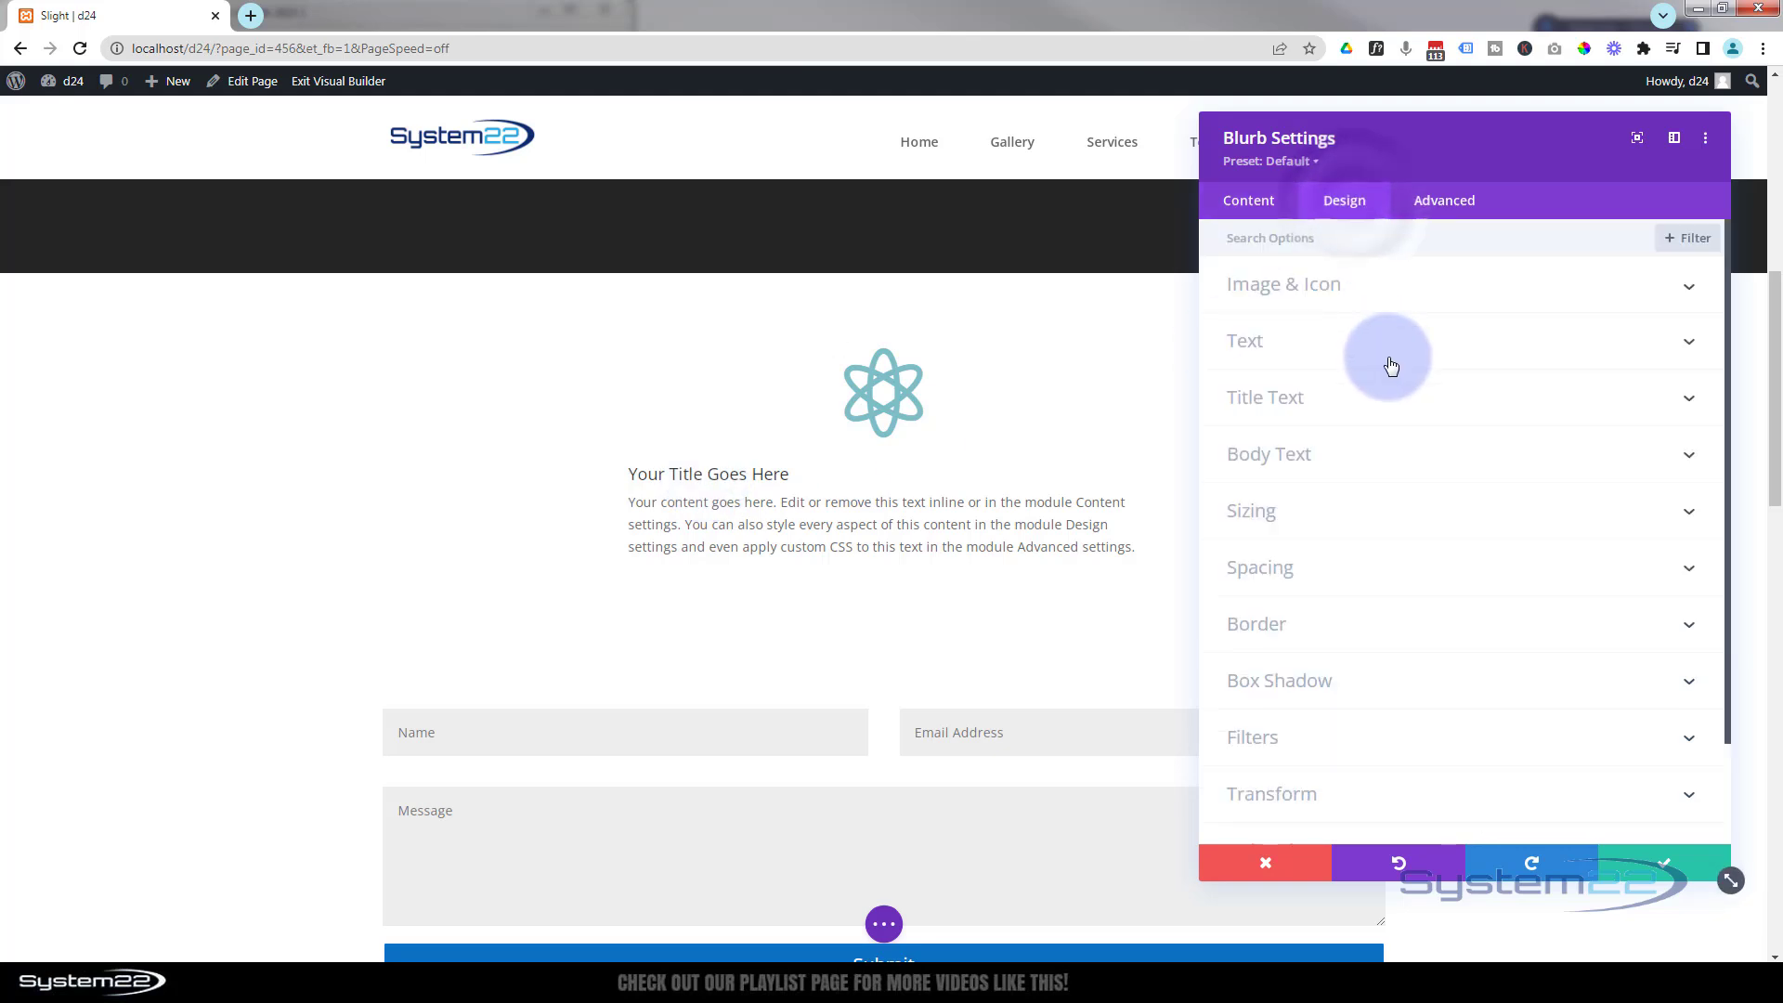
pyautogui.click(1390, 343)
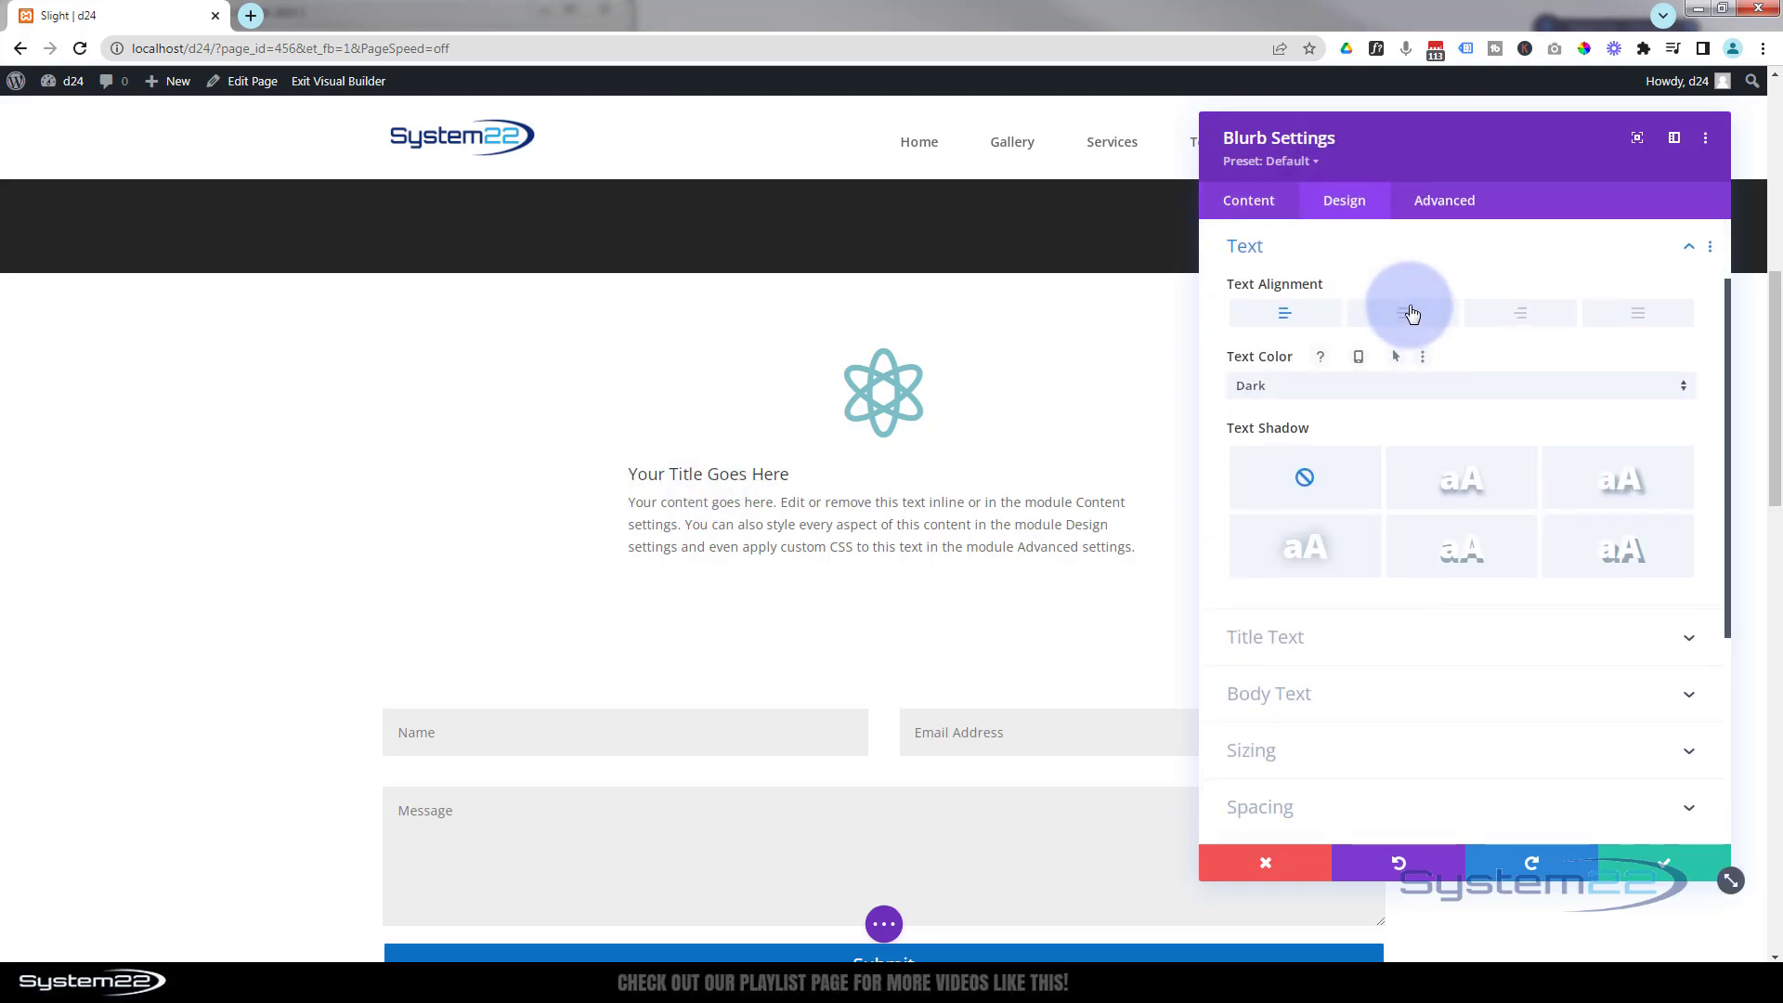
pyautogui.click(1416, 317)
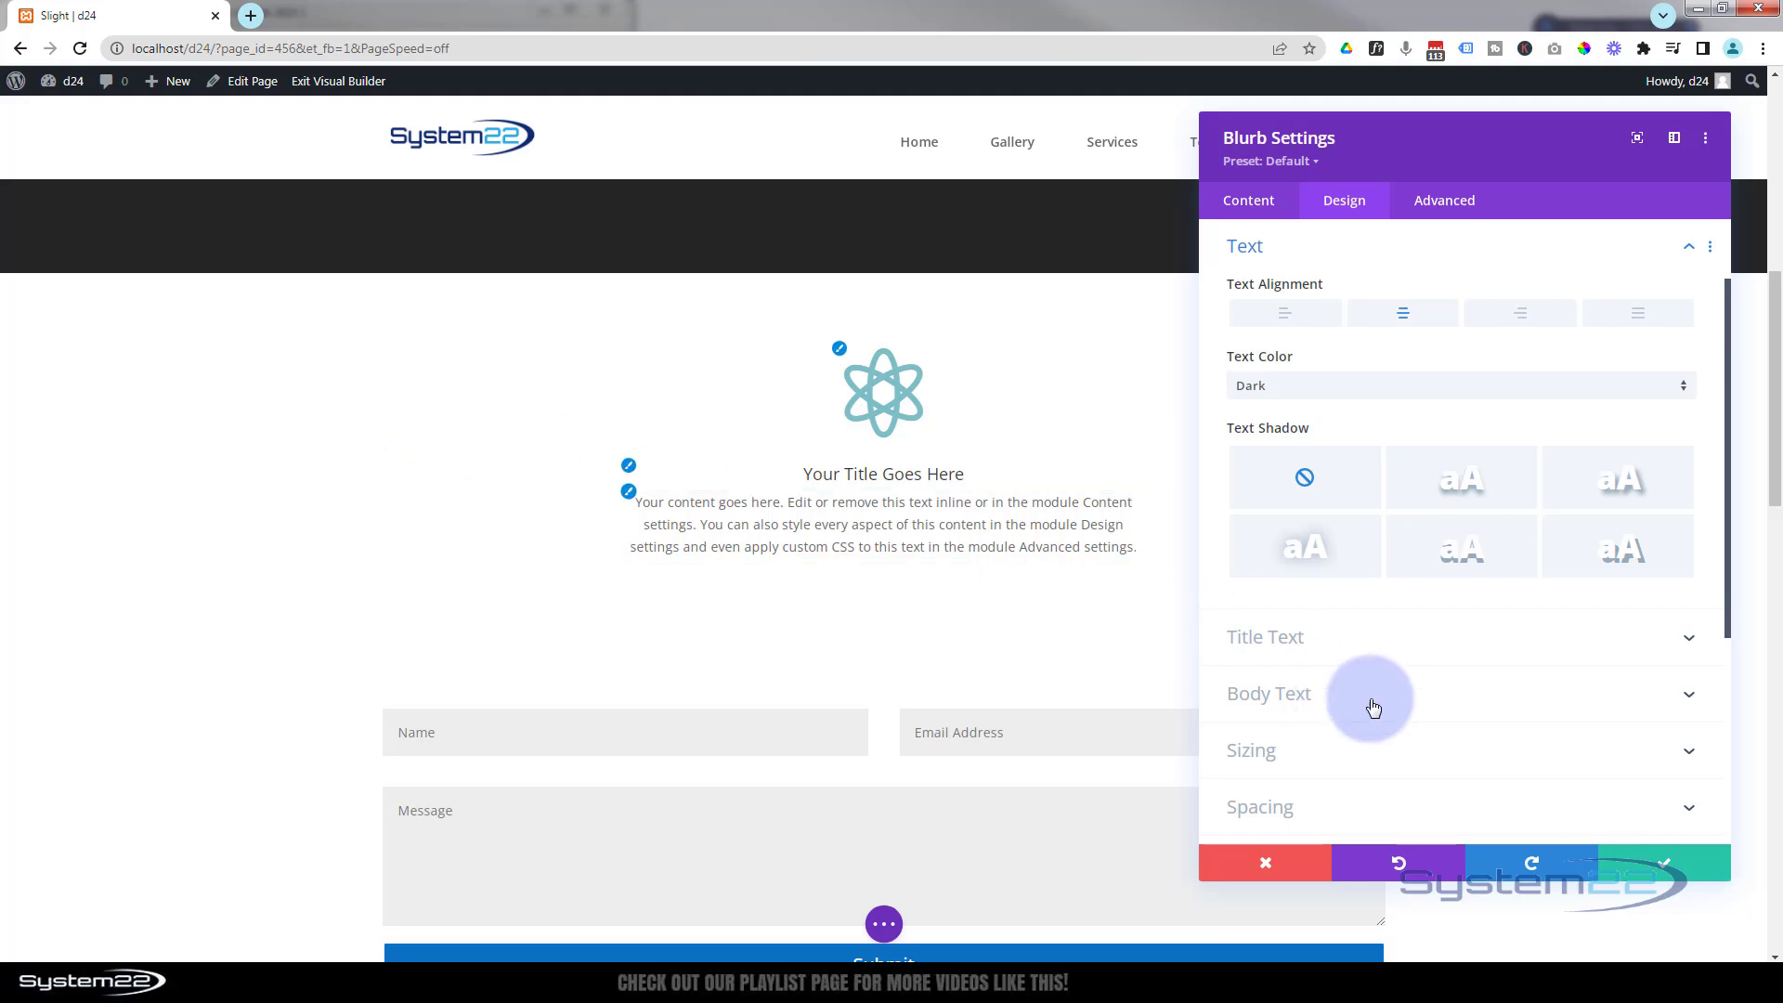
pyautogui.click(1650, 863)
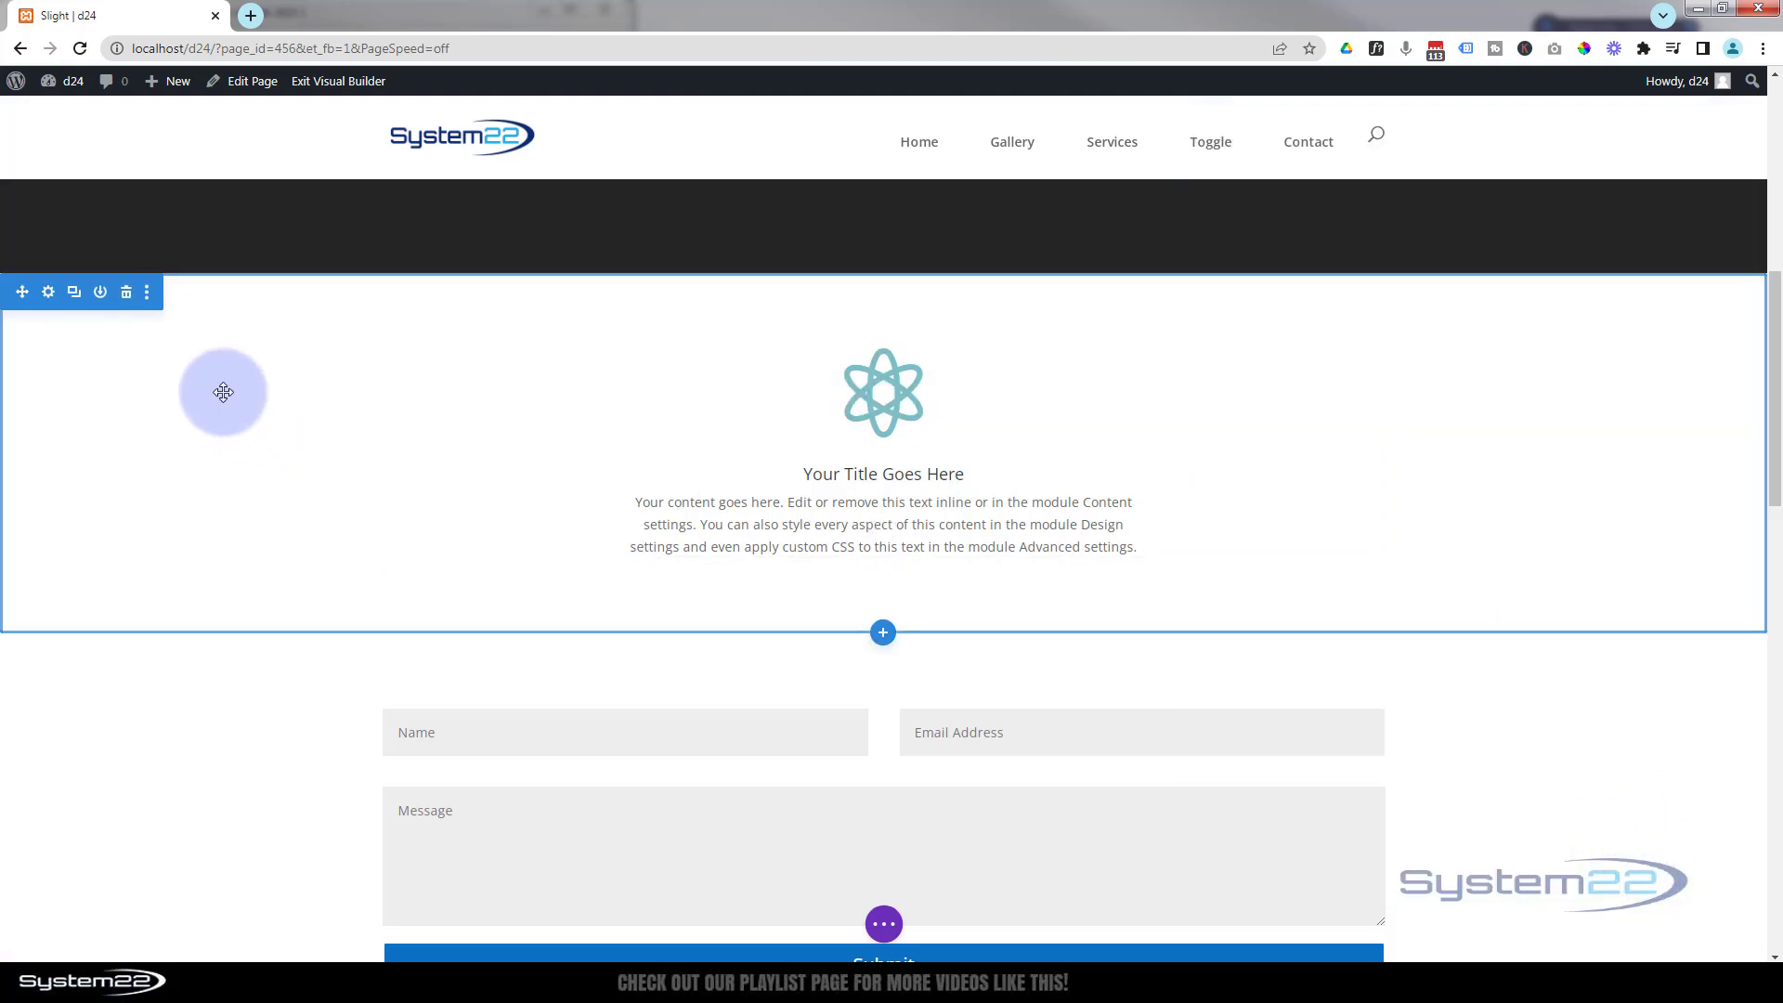
# - Set 856309-sd_960_540_30fps.mp4 from the media library as the new section's MP4 background video
pyautogui.click(50, 294)
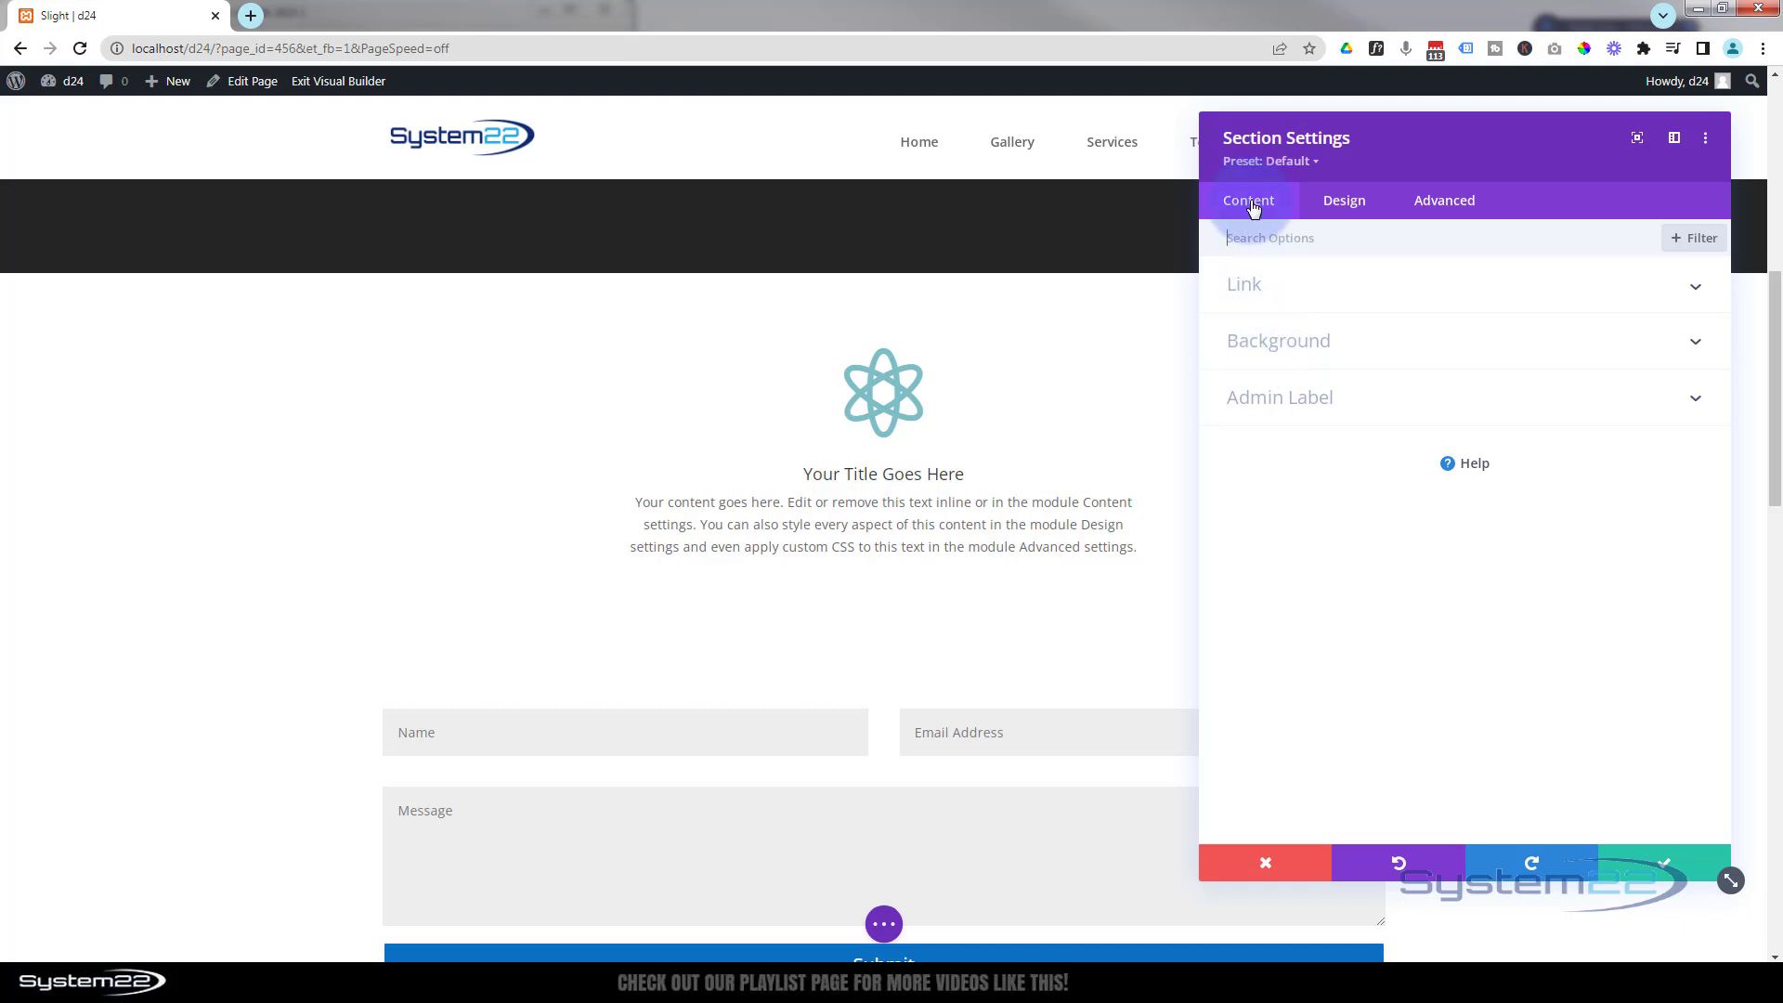
pyautogui.click(1357, 354)
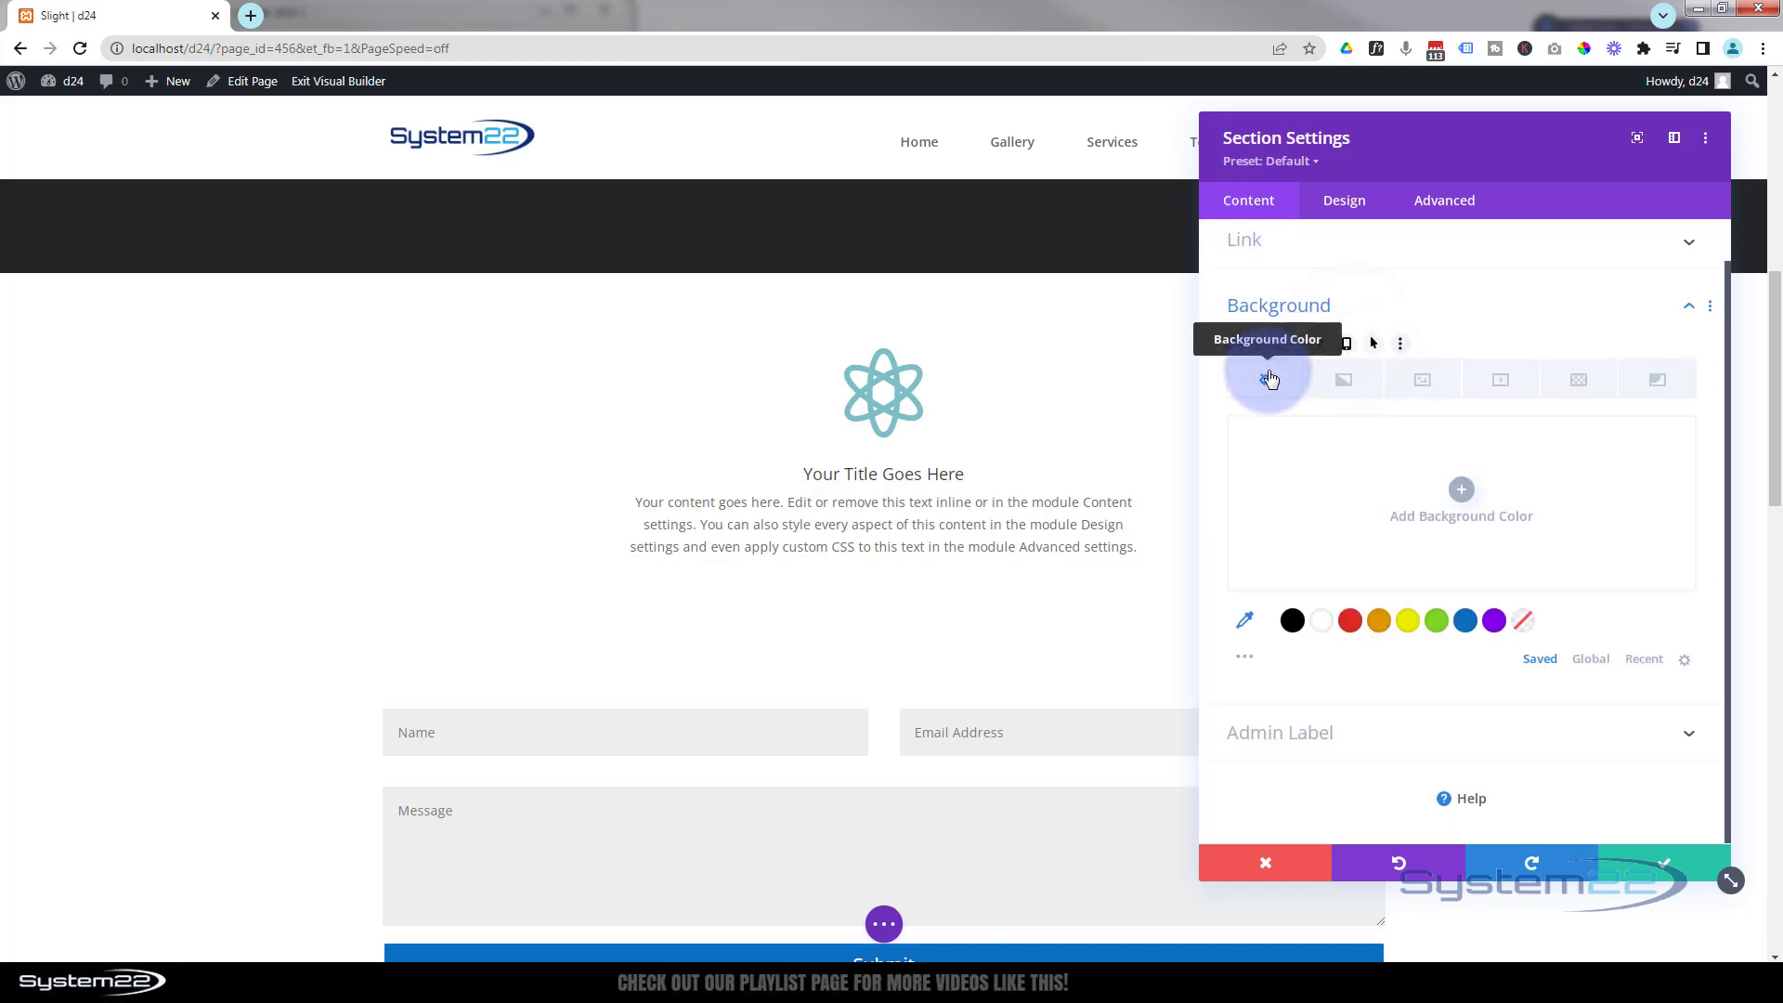
pyautogui.click(1502, 381)
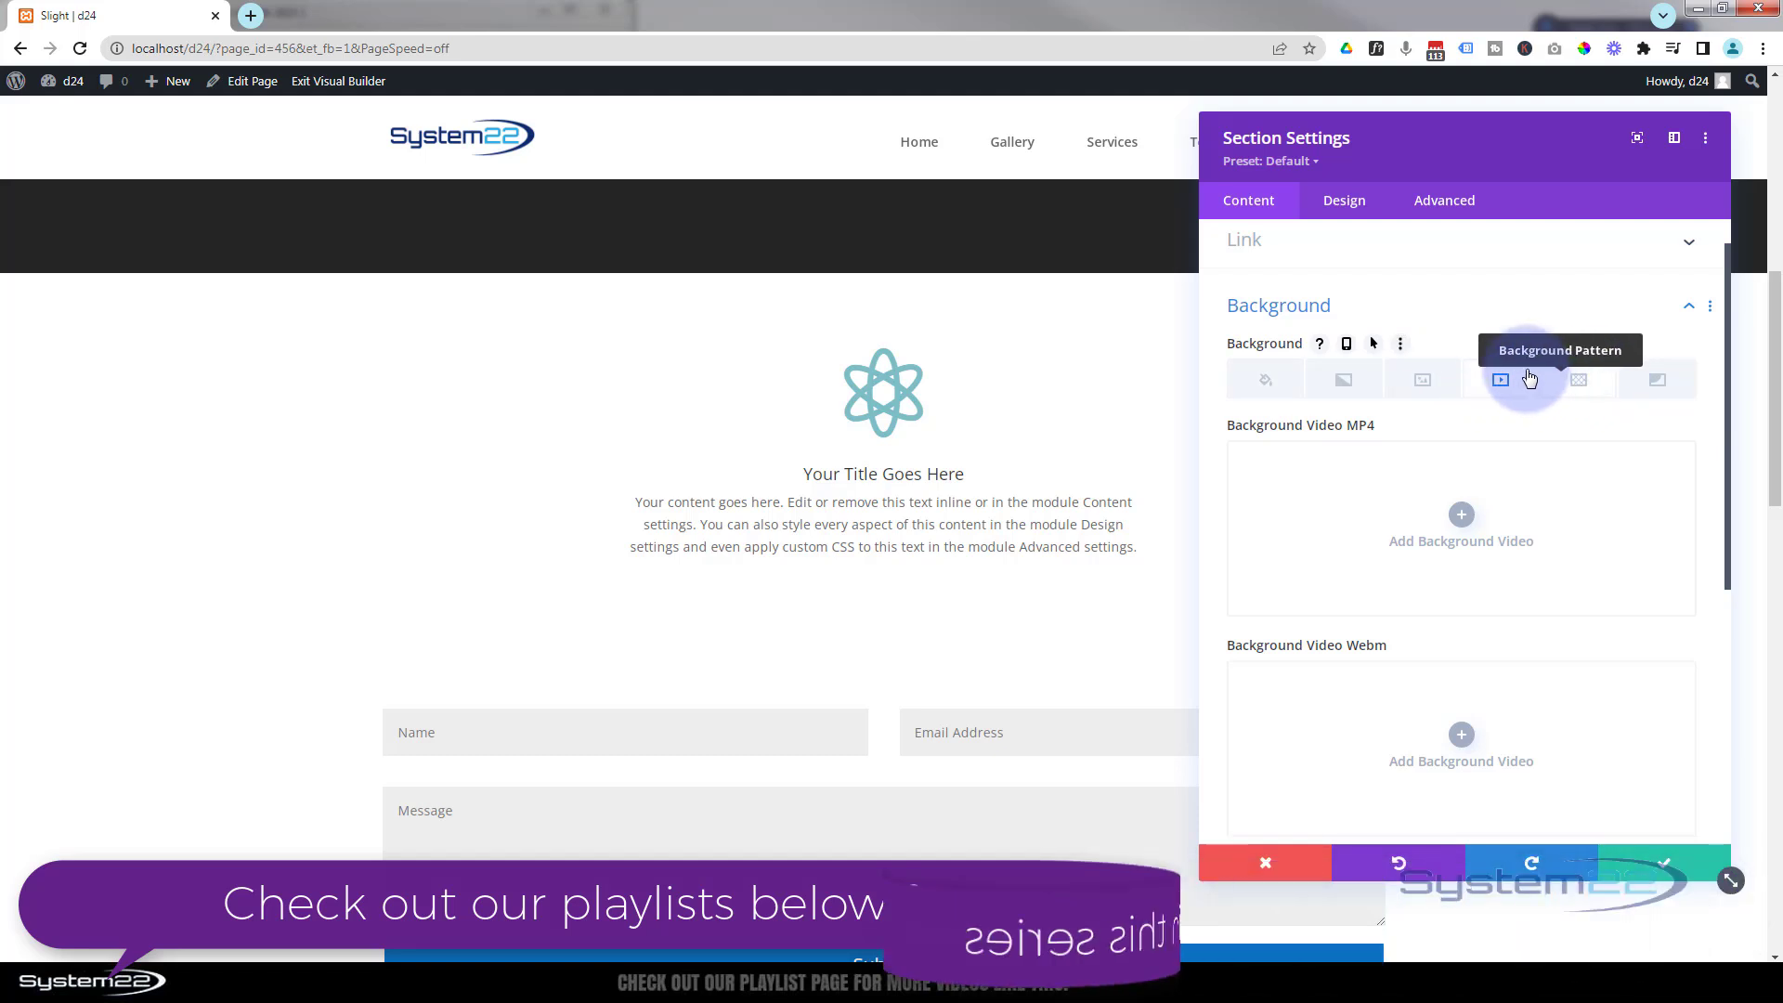
pyautogui.click(1461, 516)
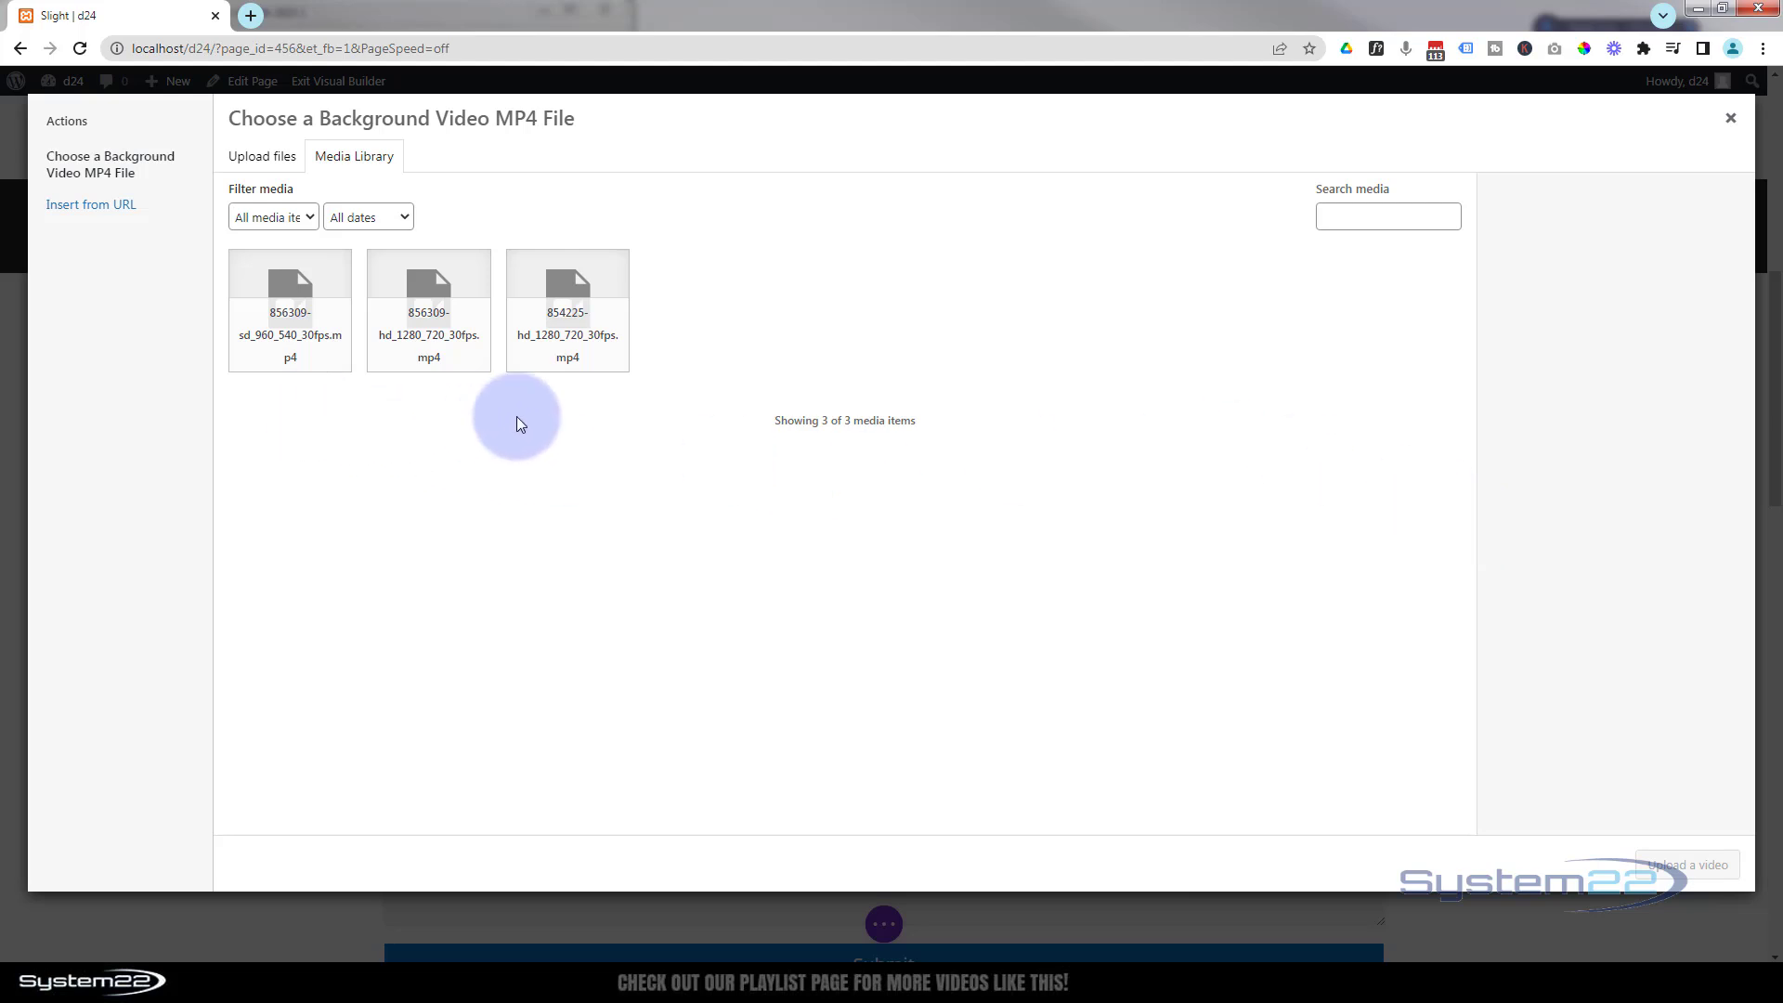
pyautogui.click(319, 320)
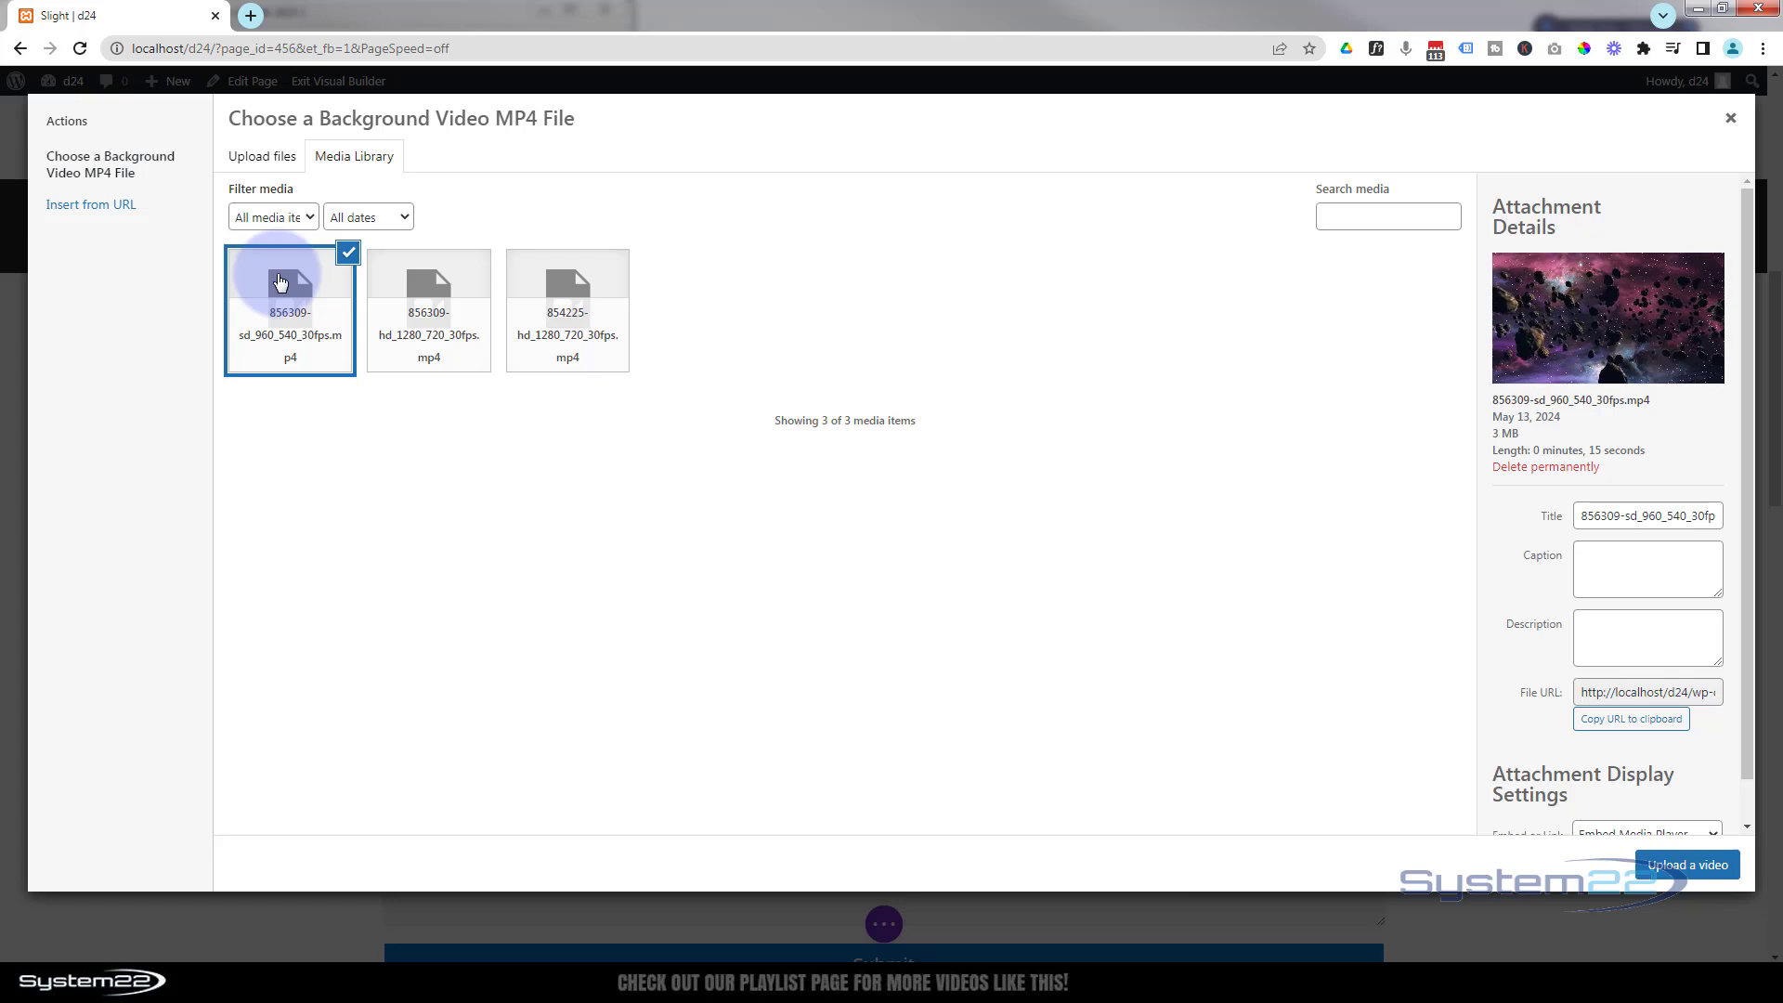
pyautogui.click(1669, 866)
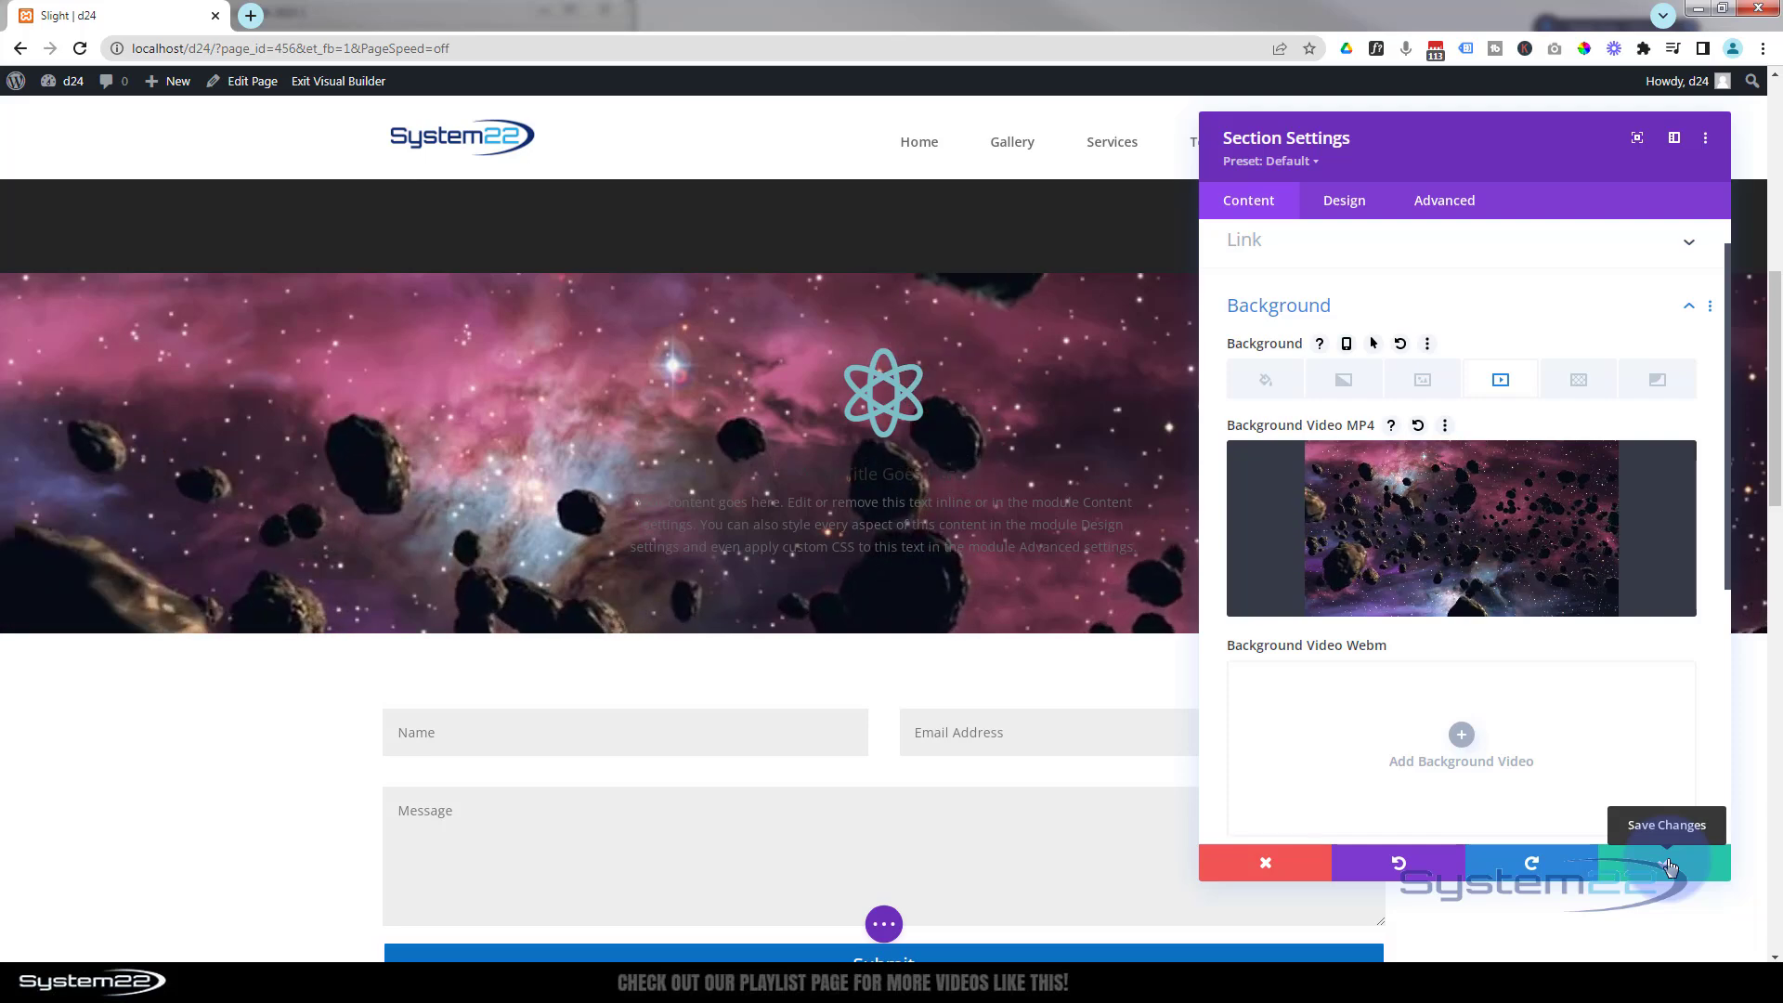
# - Add the lightning-storm picture from the media library as the section's background image and save the section settings
pyautogui.click(1421, 383)
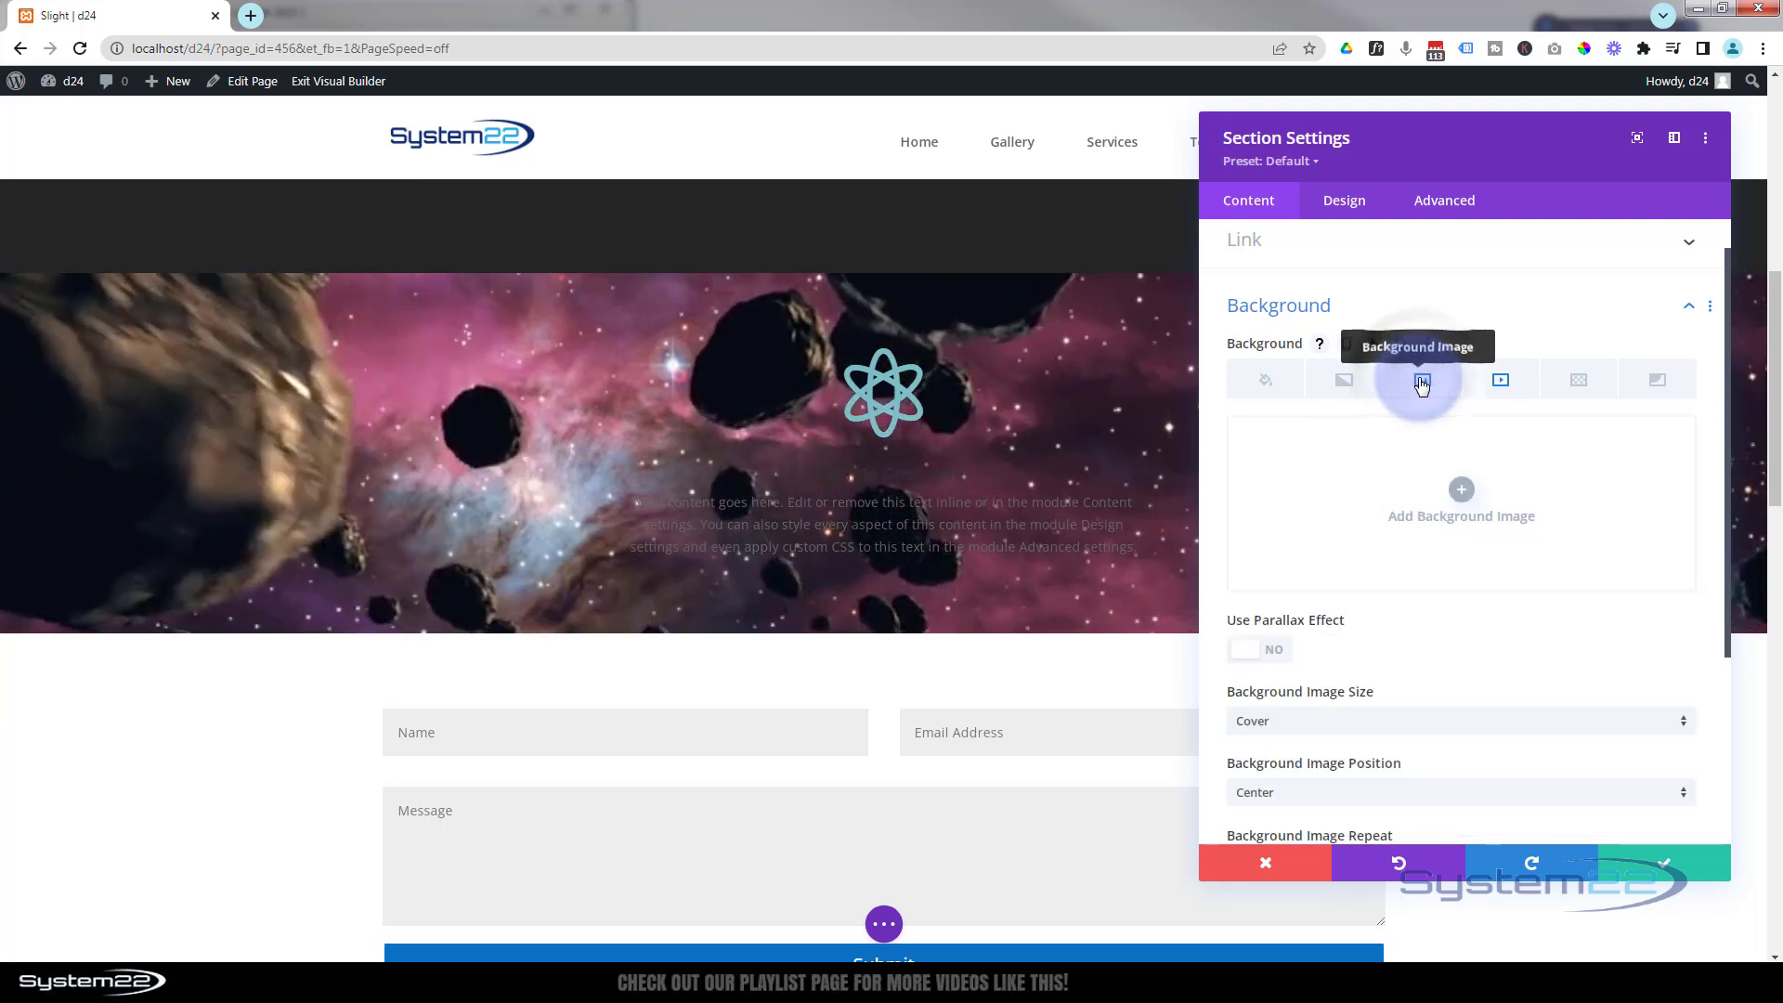
pyautogui.click(1462, 511)
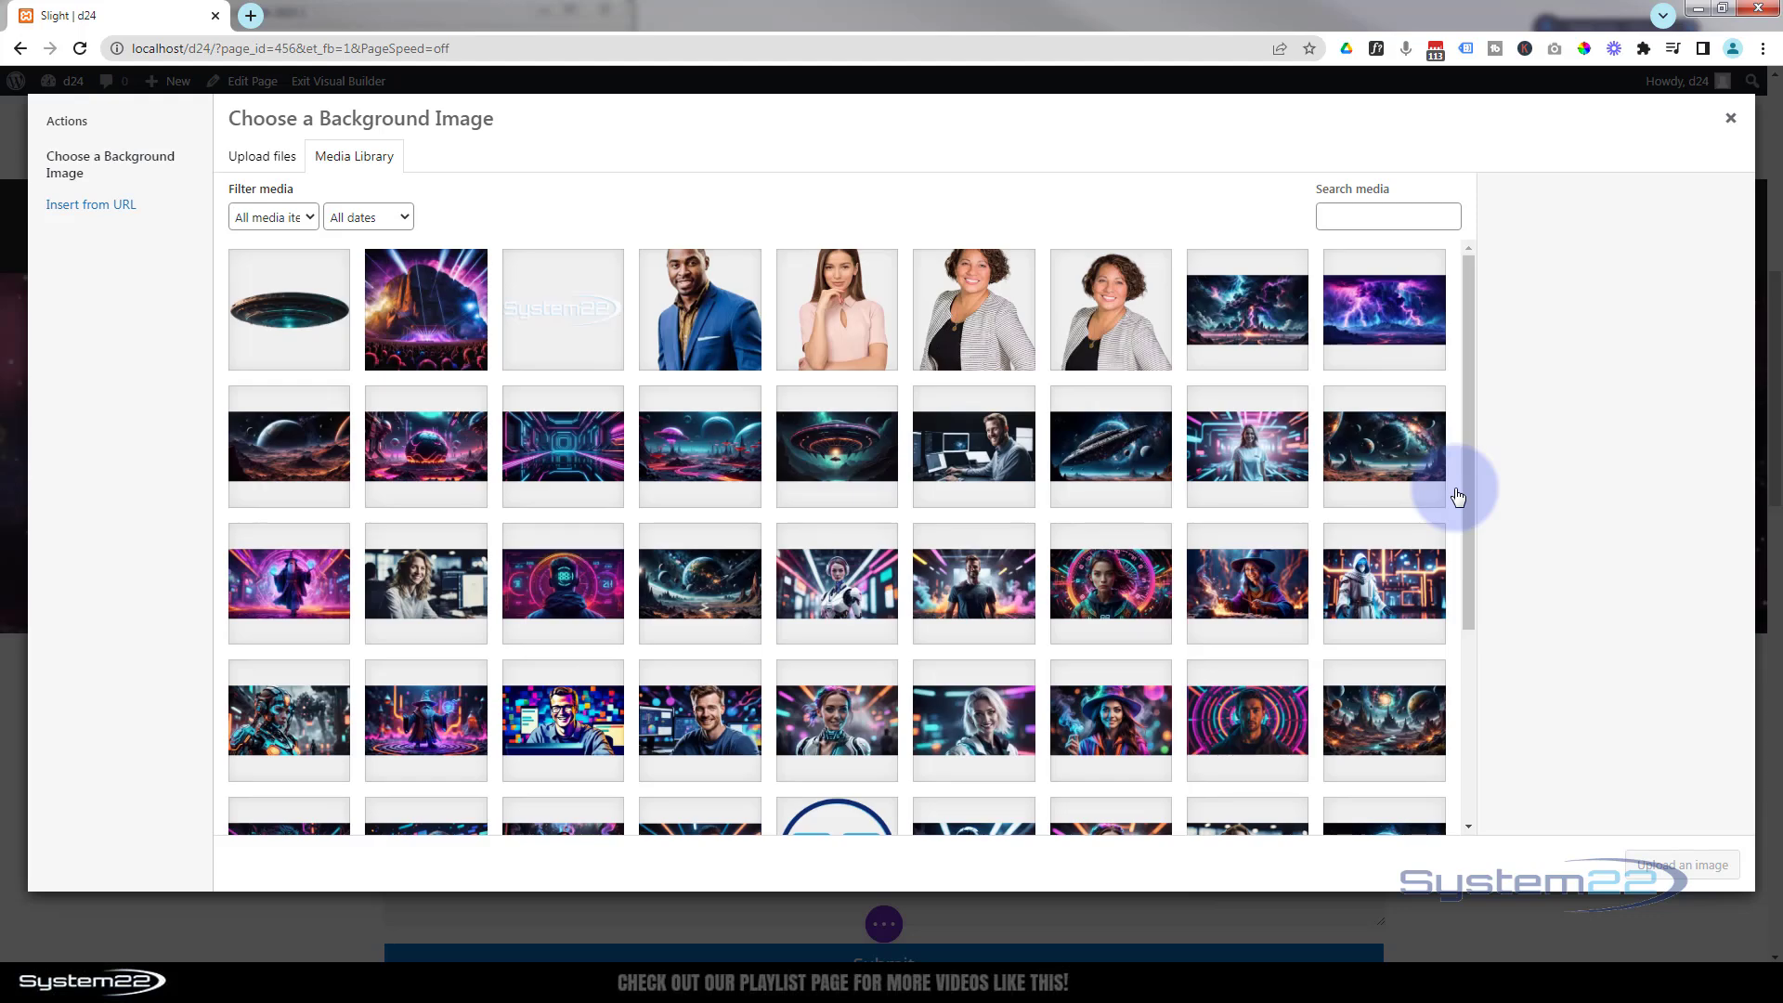
pyautogui.click(1225, 316)
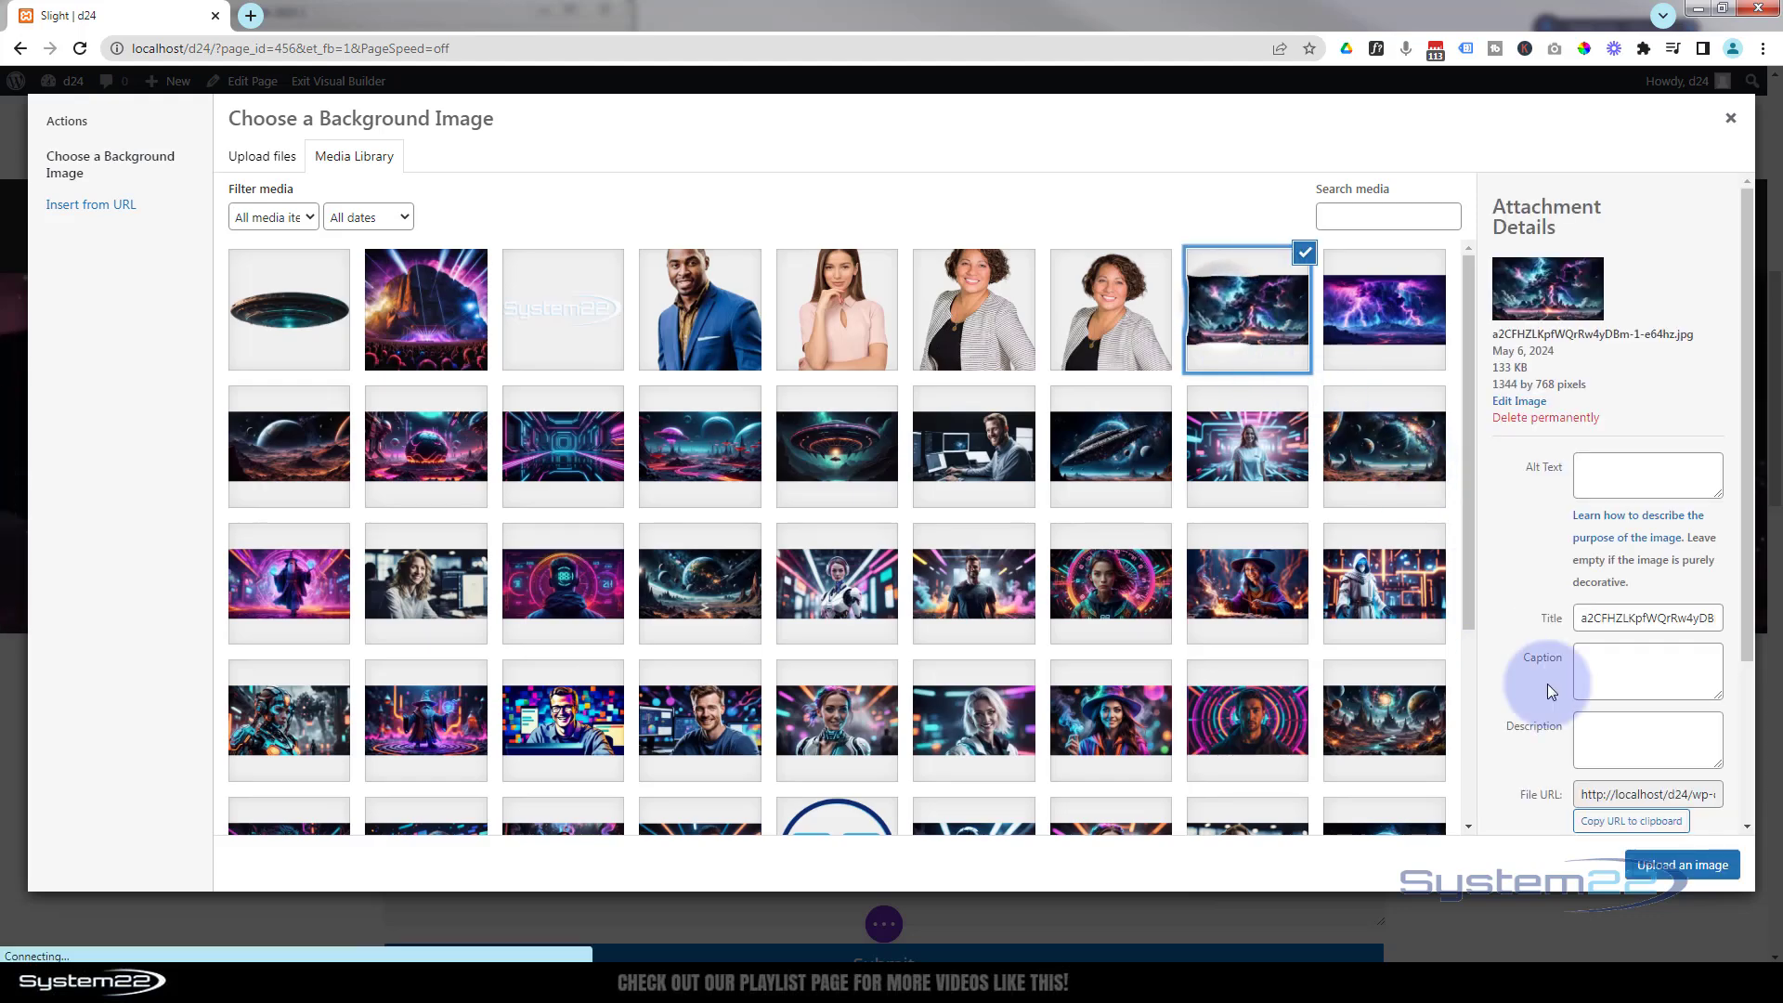
pyautogui.click(1688, 866)
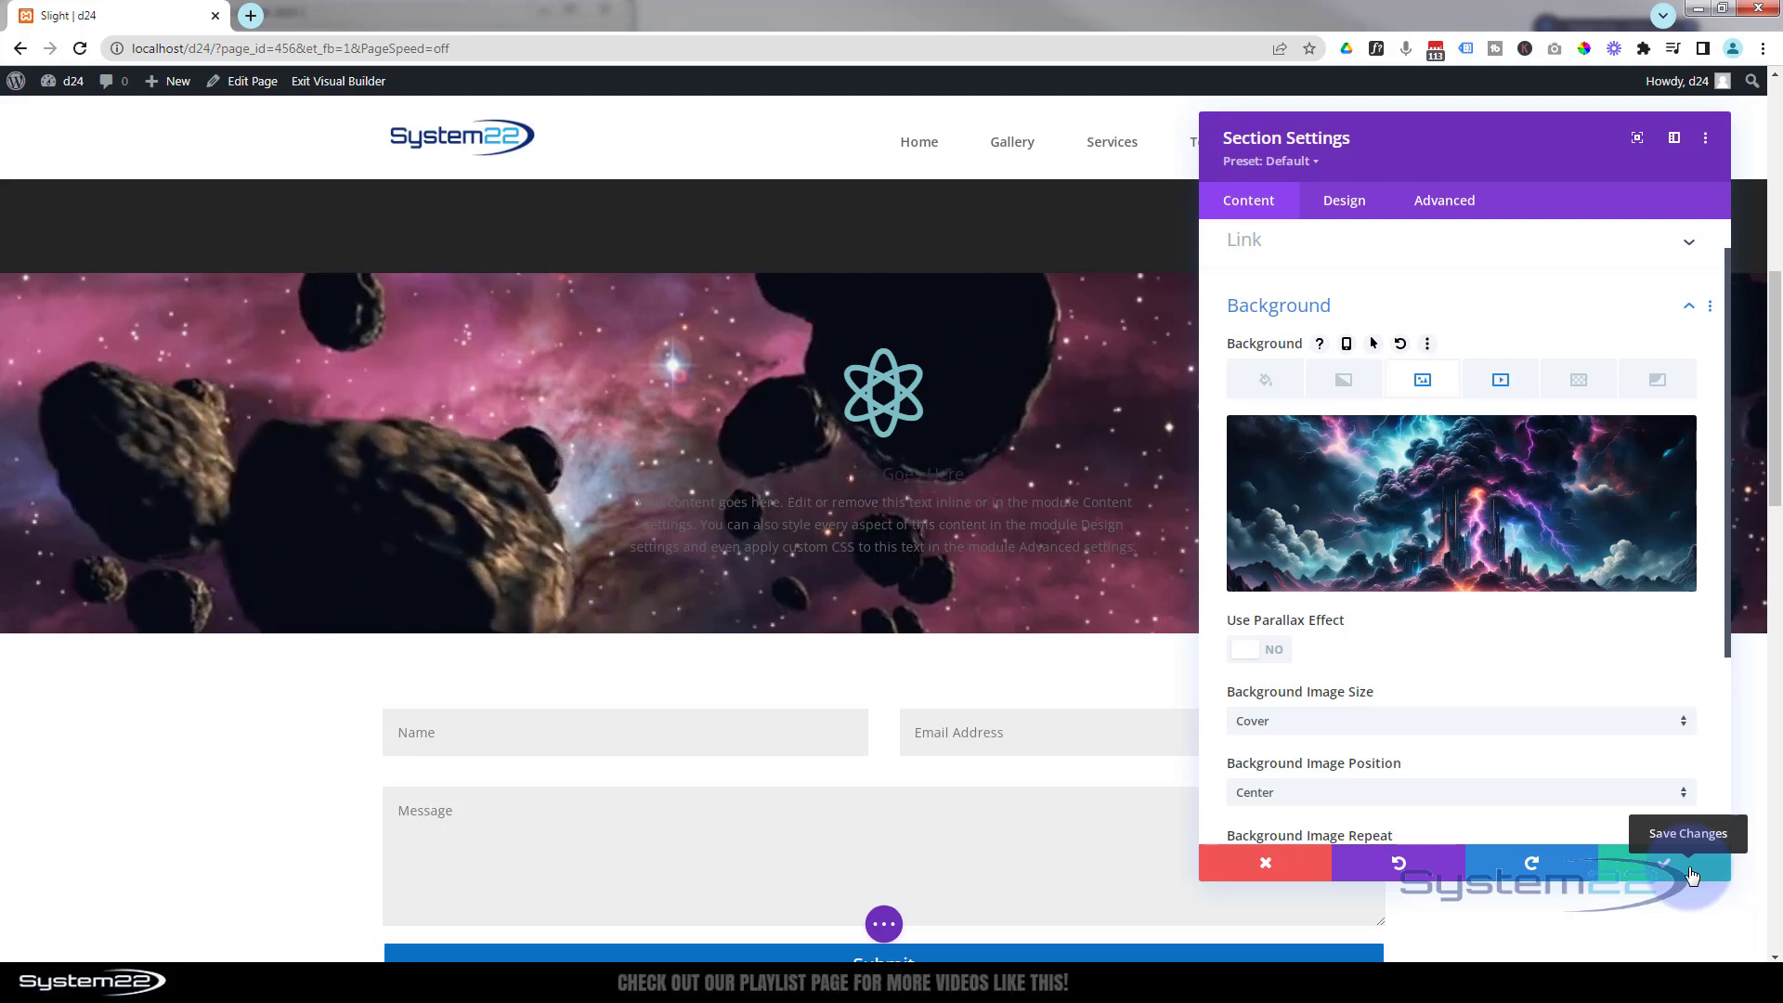
pyautogui.moveTo(1337, 541)
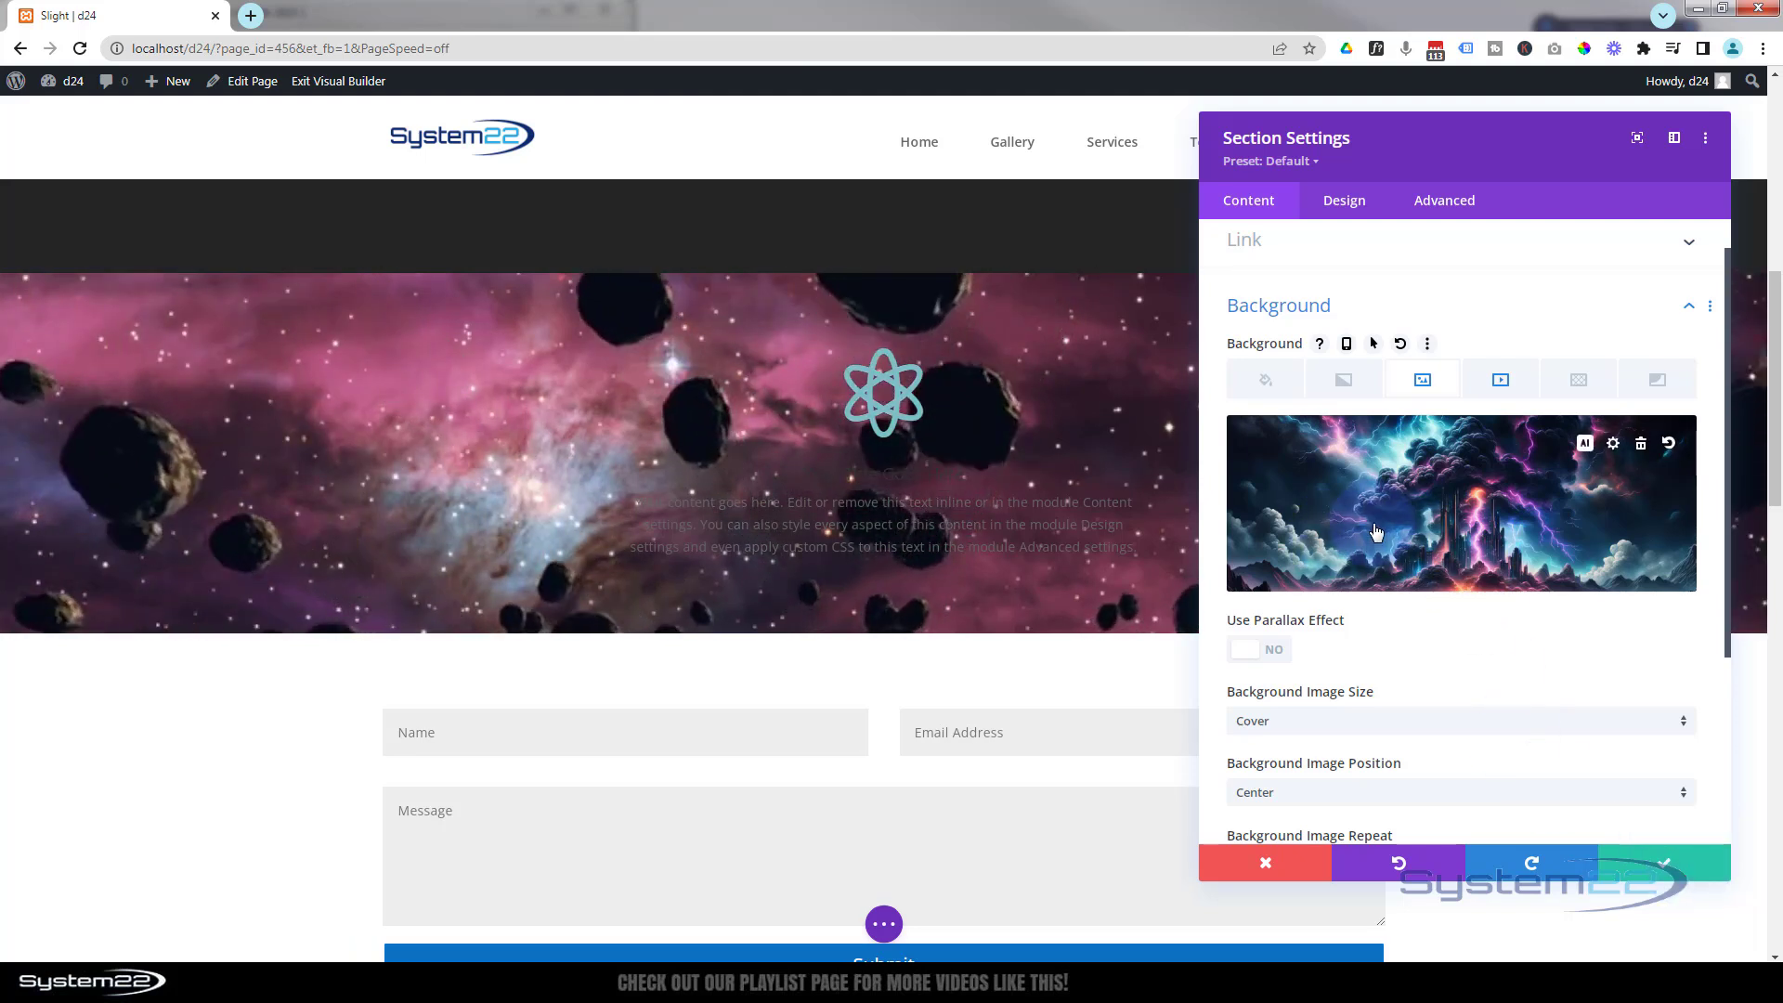
pyautogui.click(1244, 397)
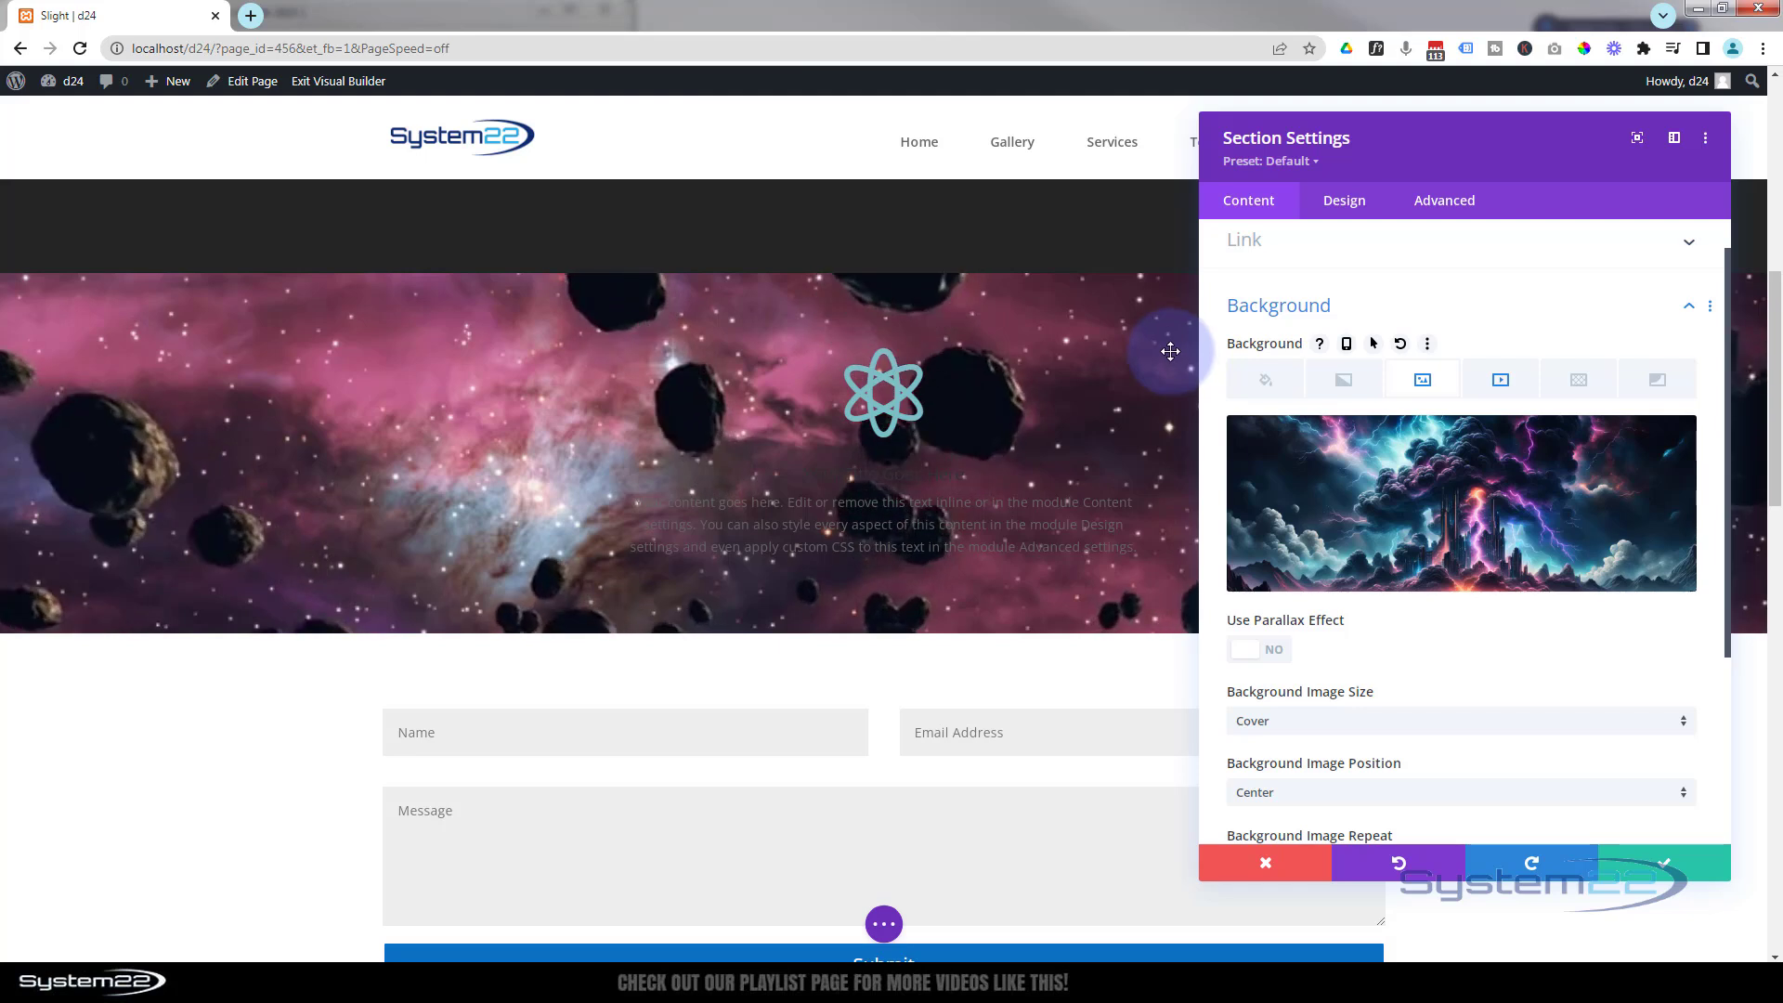
pyautogui.click(1682, 866)
# - Set the title text colour of the atom-icon blurb to white
pyautogui.moveTo(747, 477)
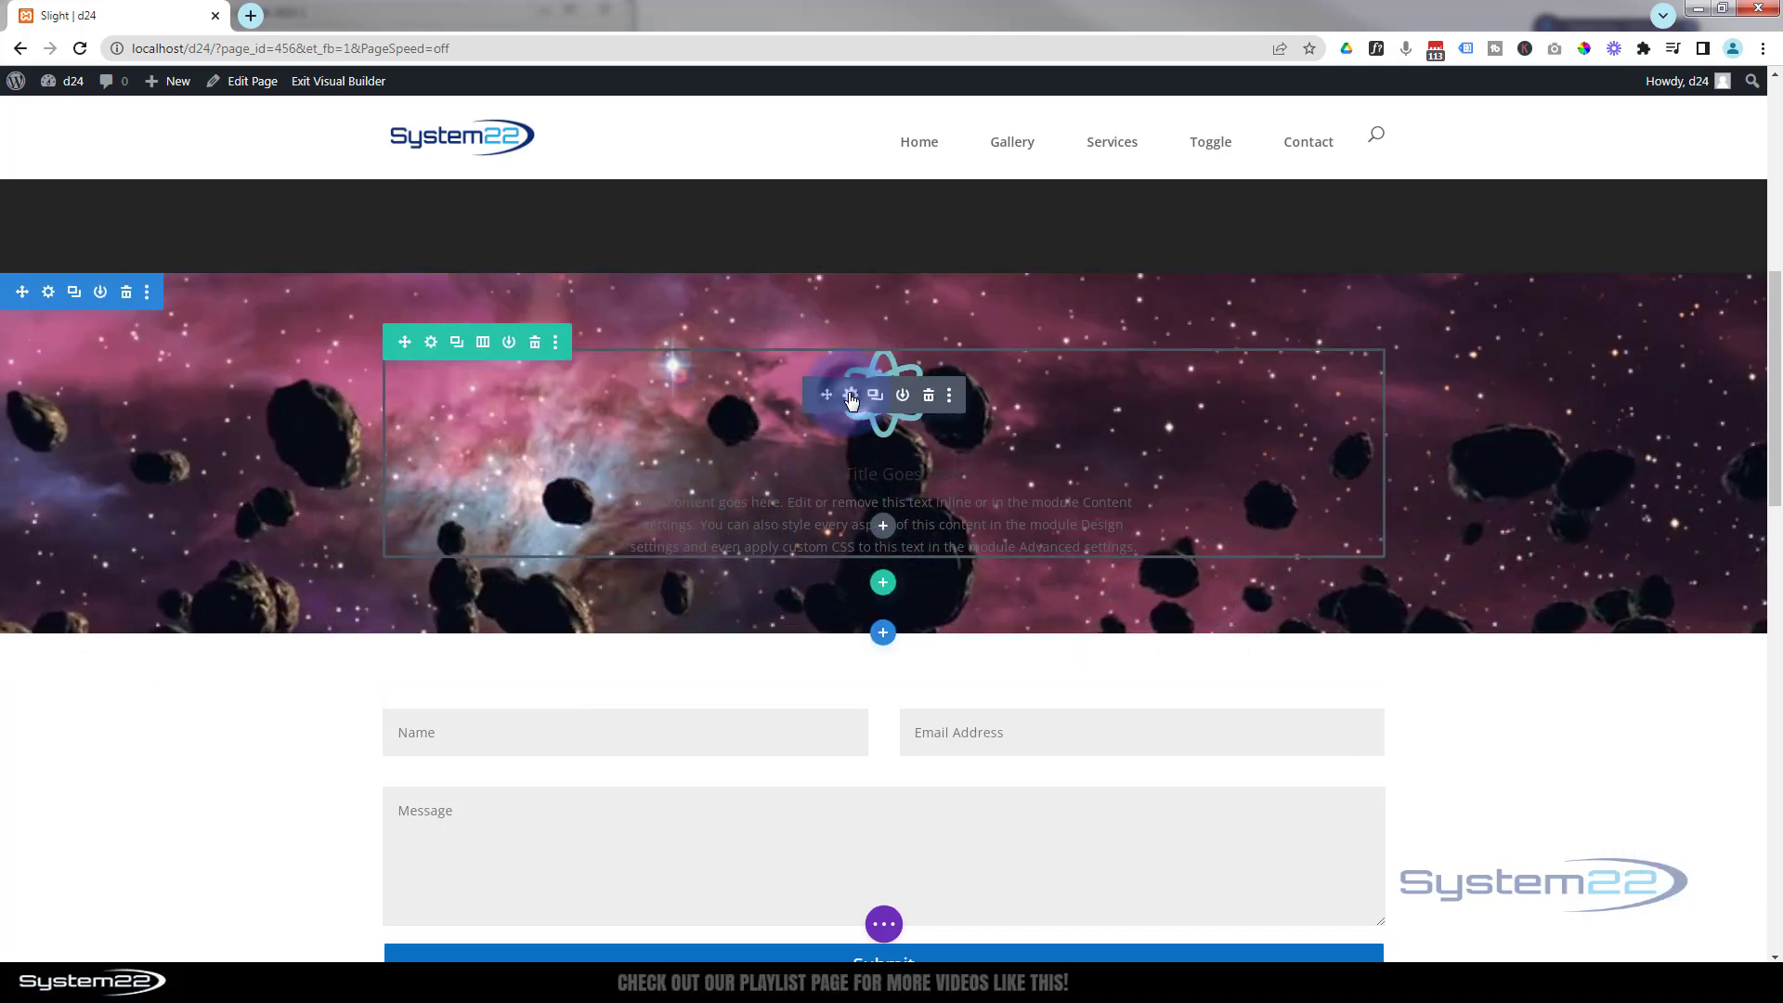
pyautogui.click(850, 396)
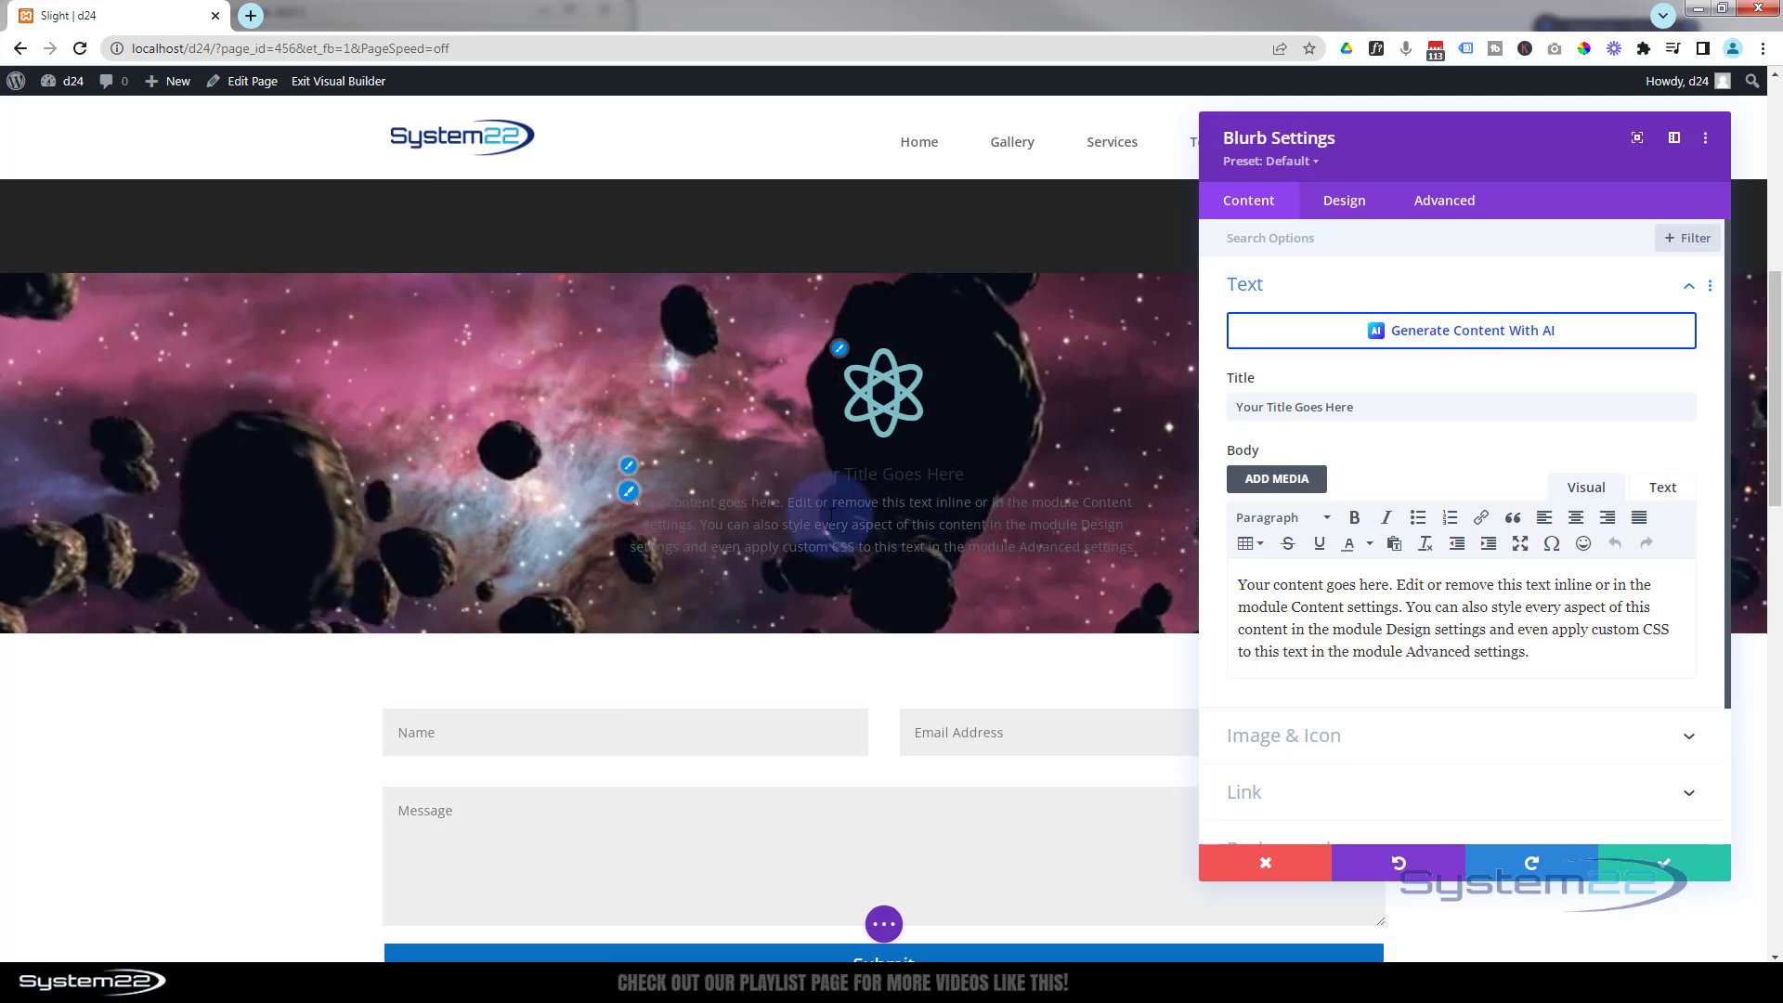
pyautogui.click(1352, 204)
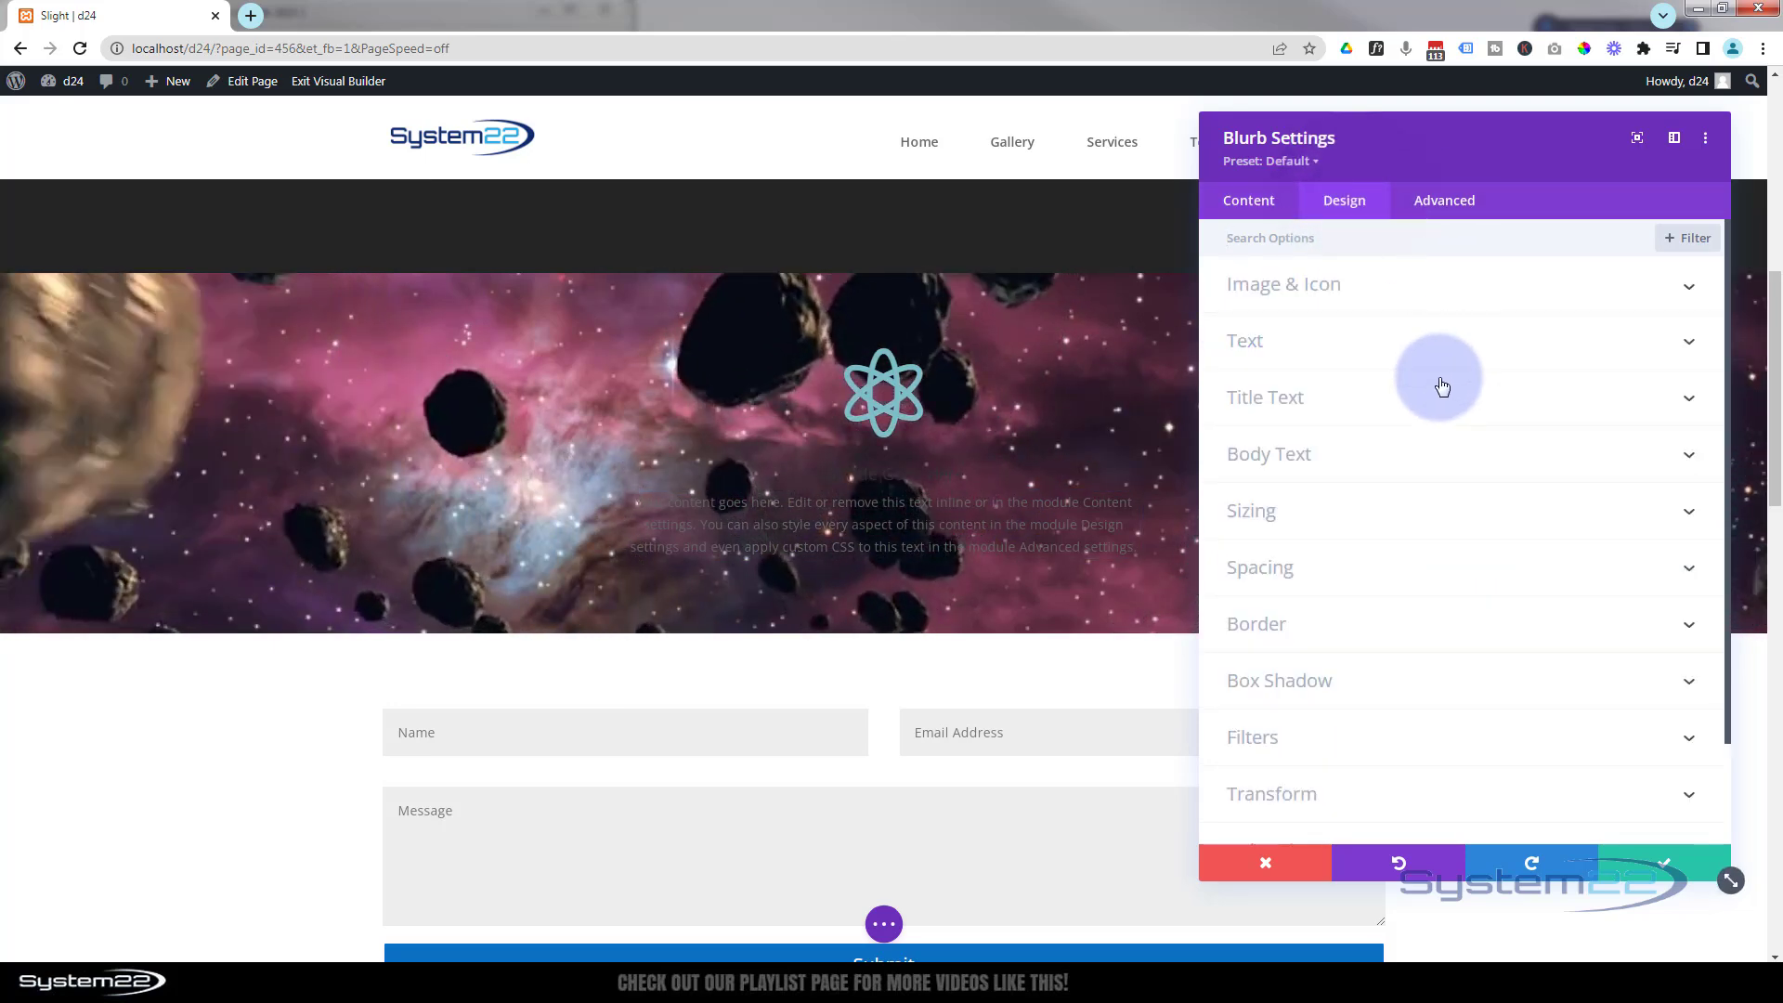
pyautogui.click(1416, 401)
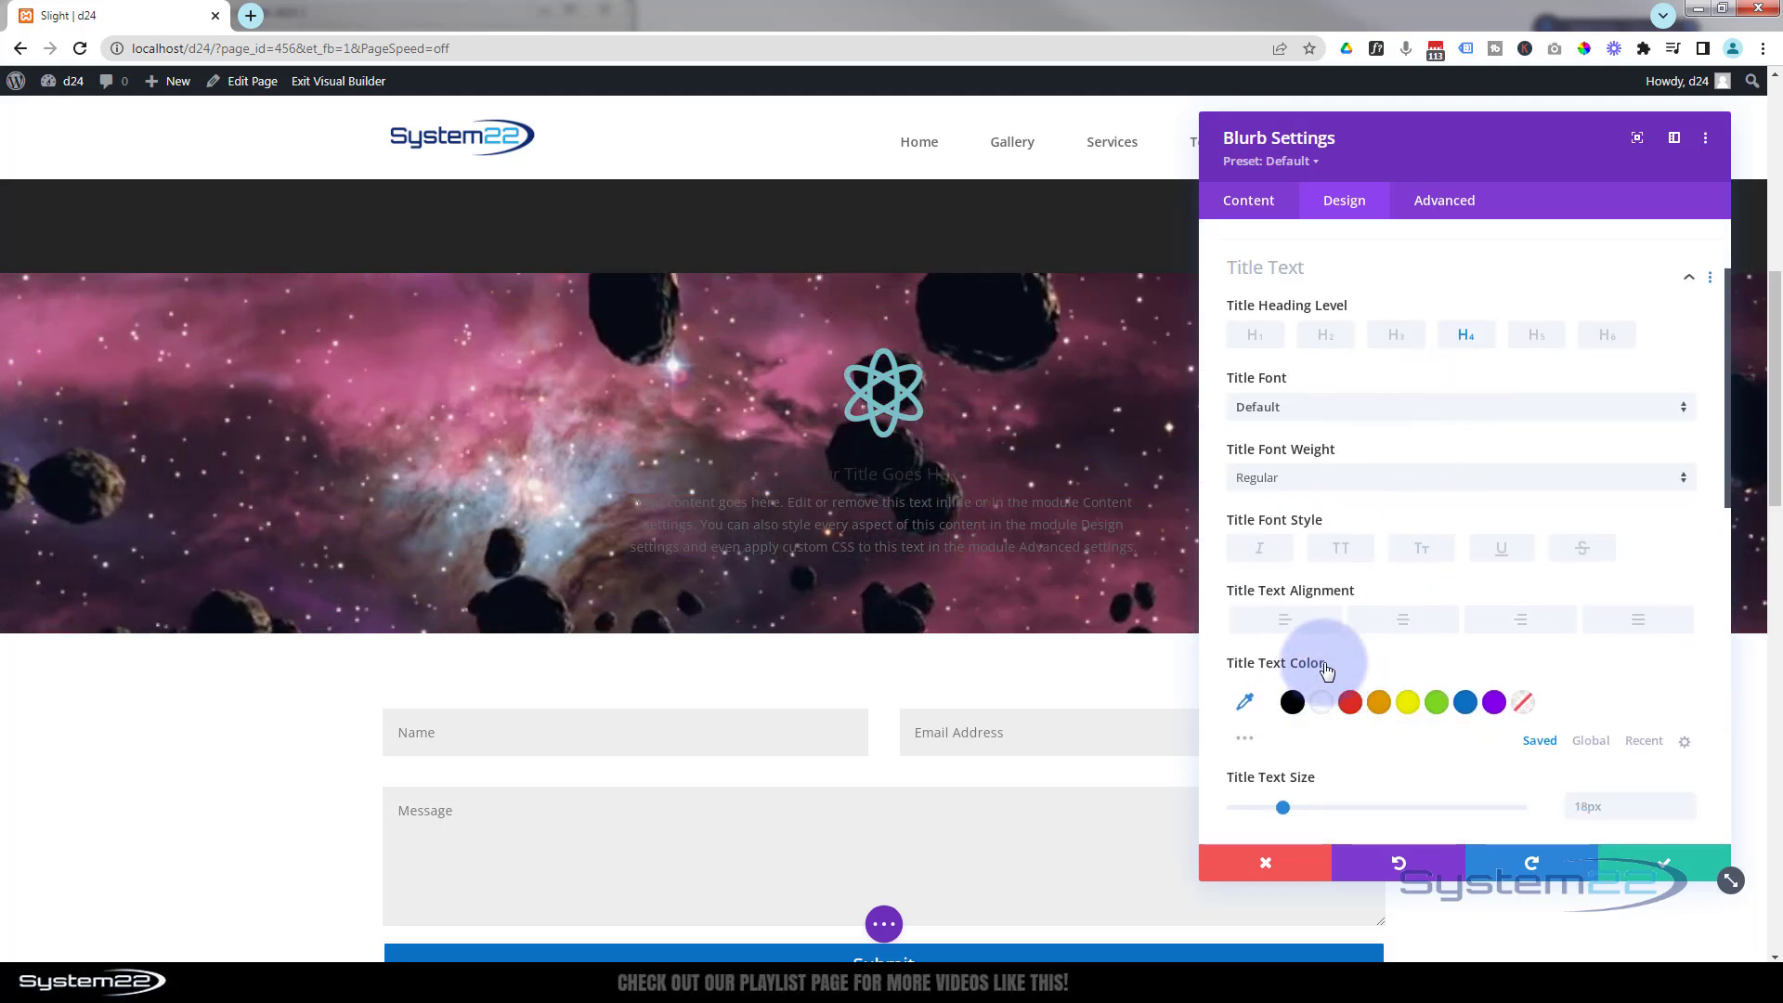
pyautogui.scroll(-1, 1308, 484)
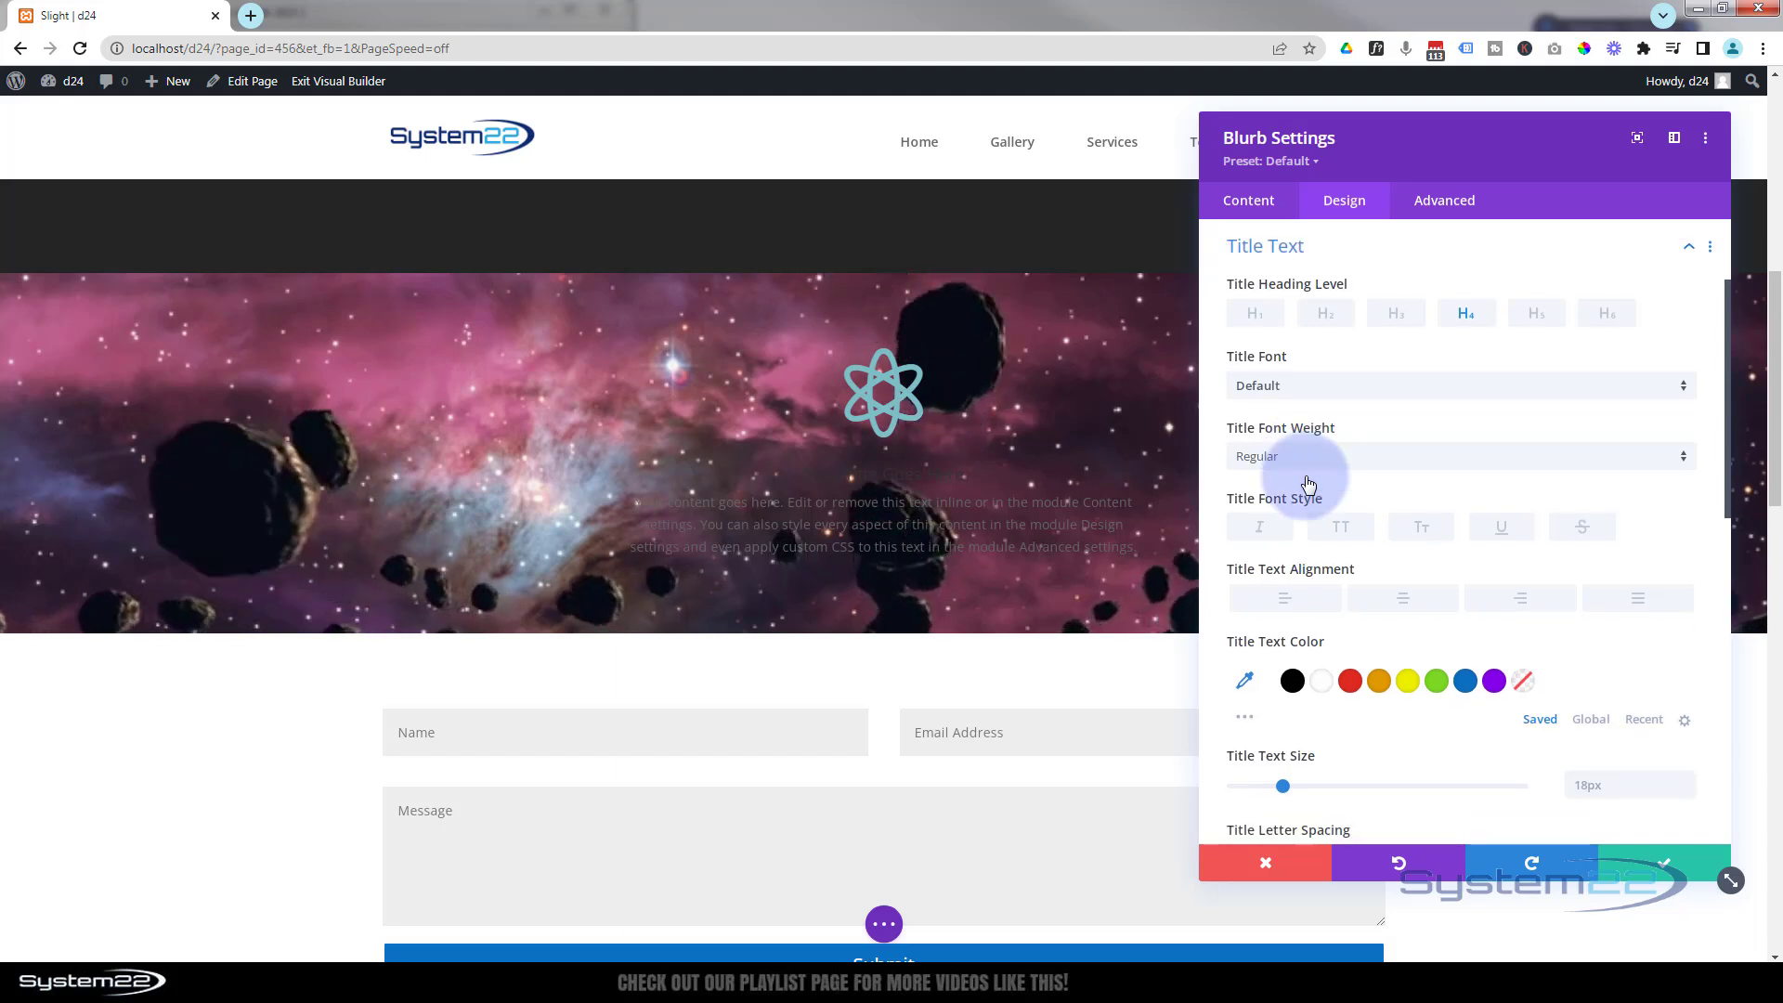
pyautogui.click(1322, 680)
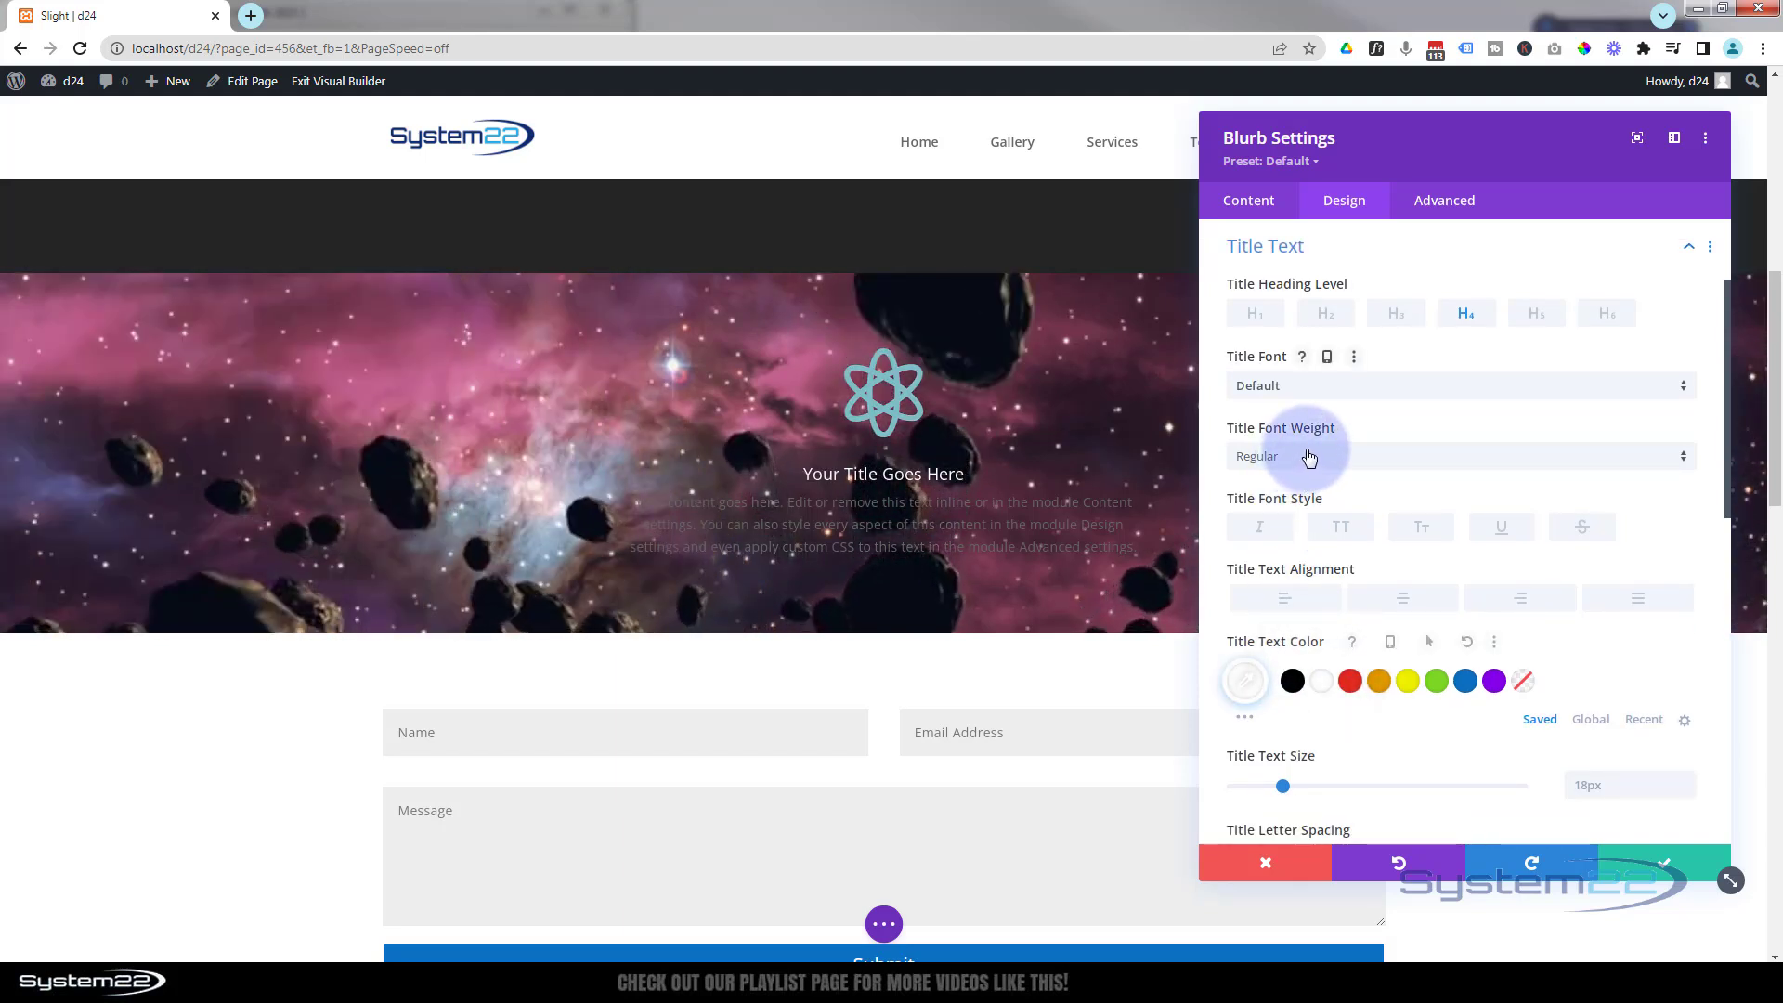
# - Style the blurb's title as semi bold, 44px and all uppercase
pyautogui.click(1315, 457)
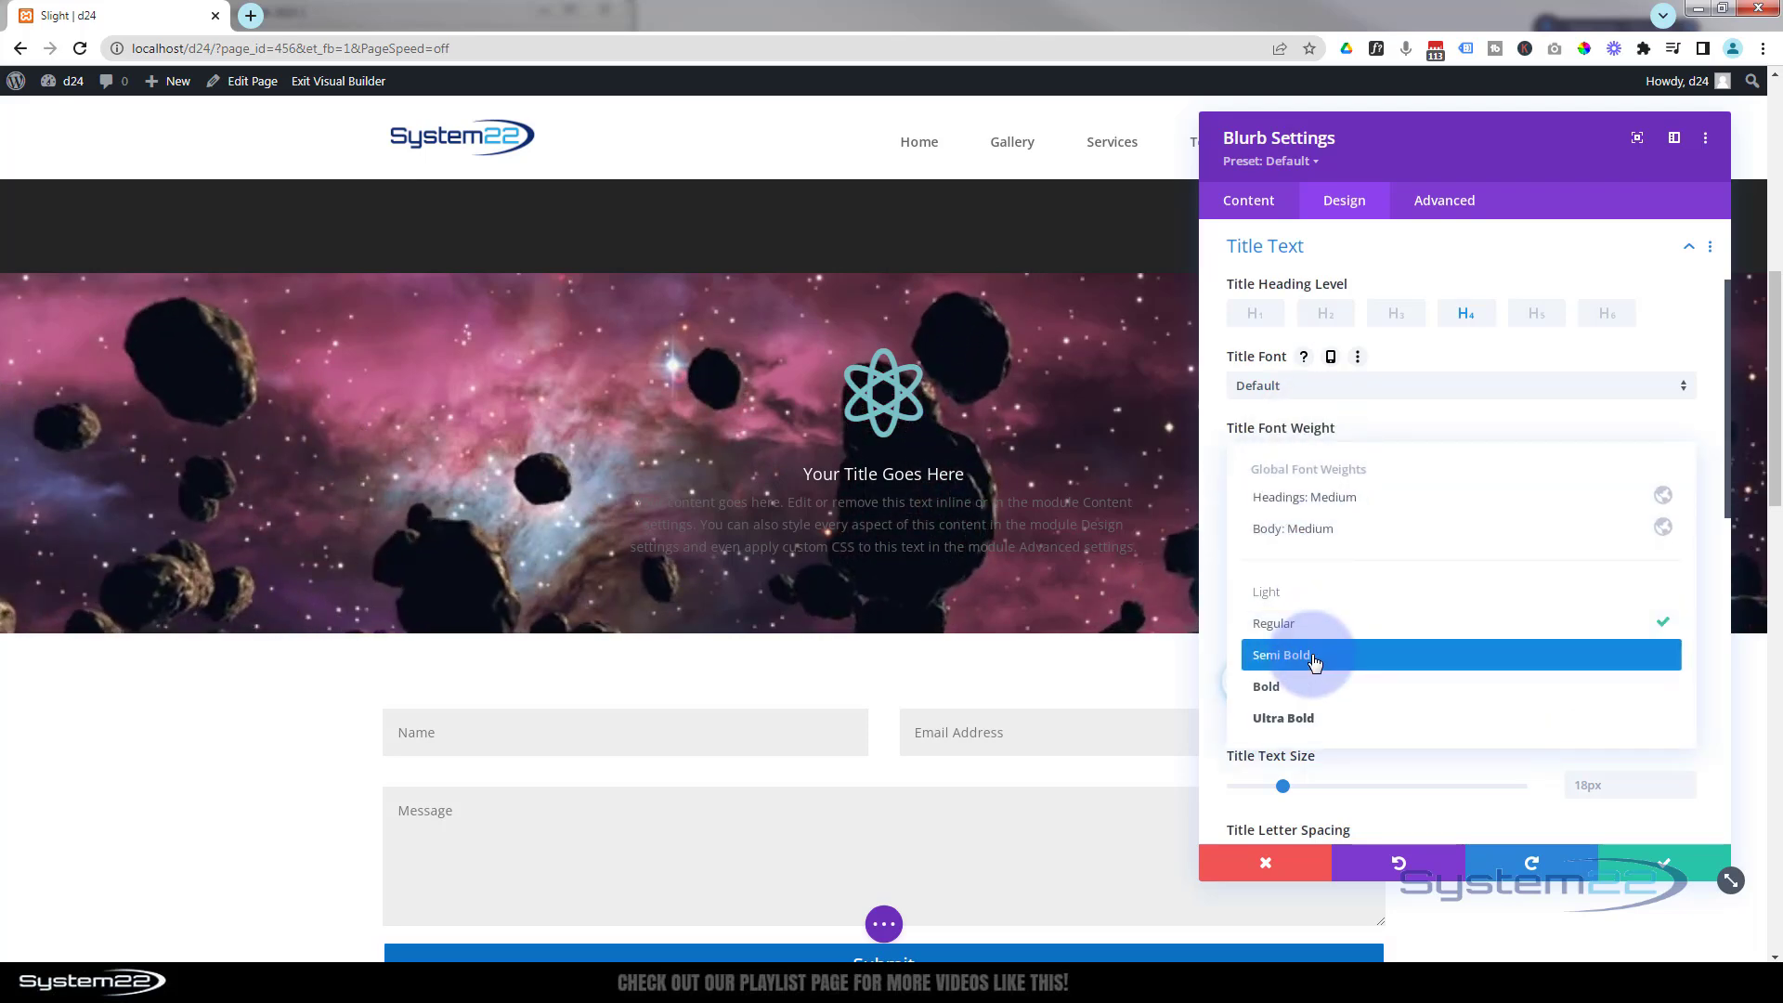
pyautogui.click(1317, 655)
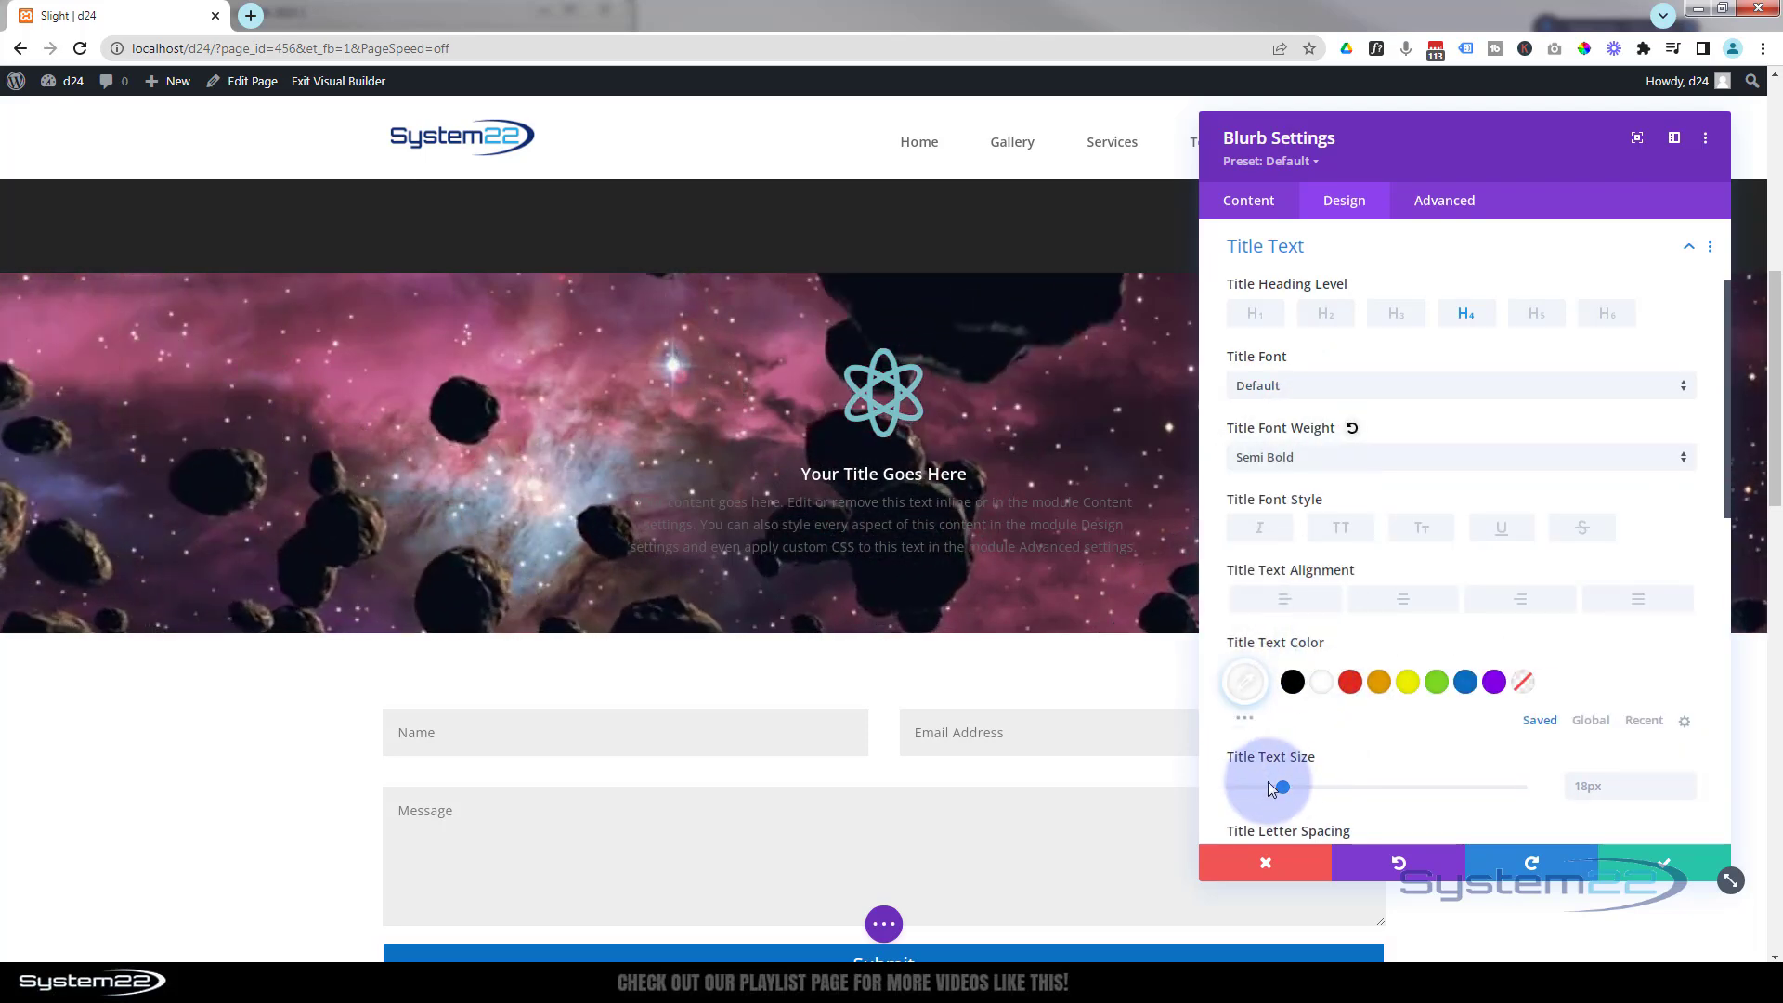
pyautogui.moveTo(1290, 787); pyautogui.dragTo(1358, 786)
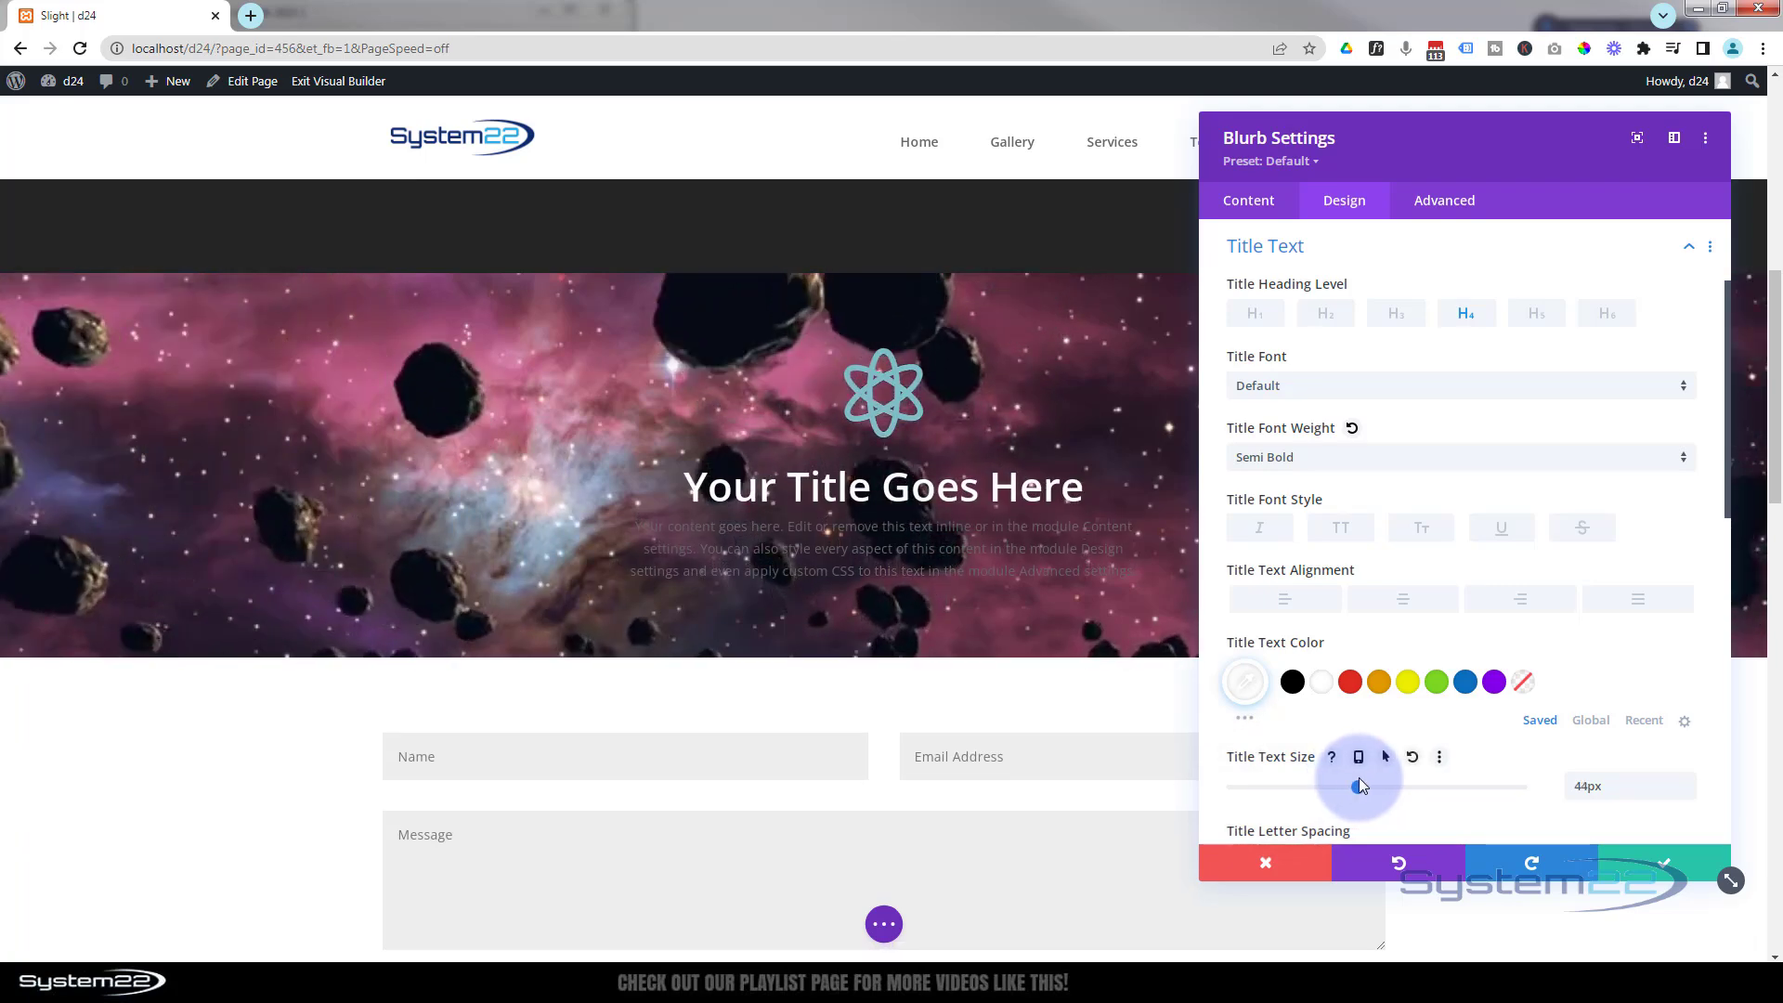
pyautogui.click(1349, 536)
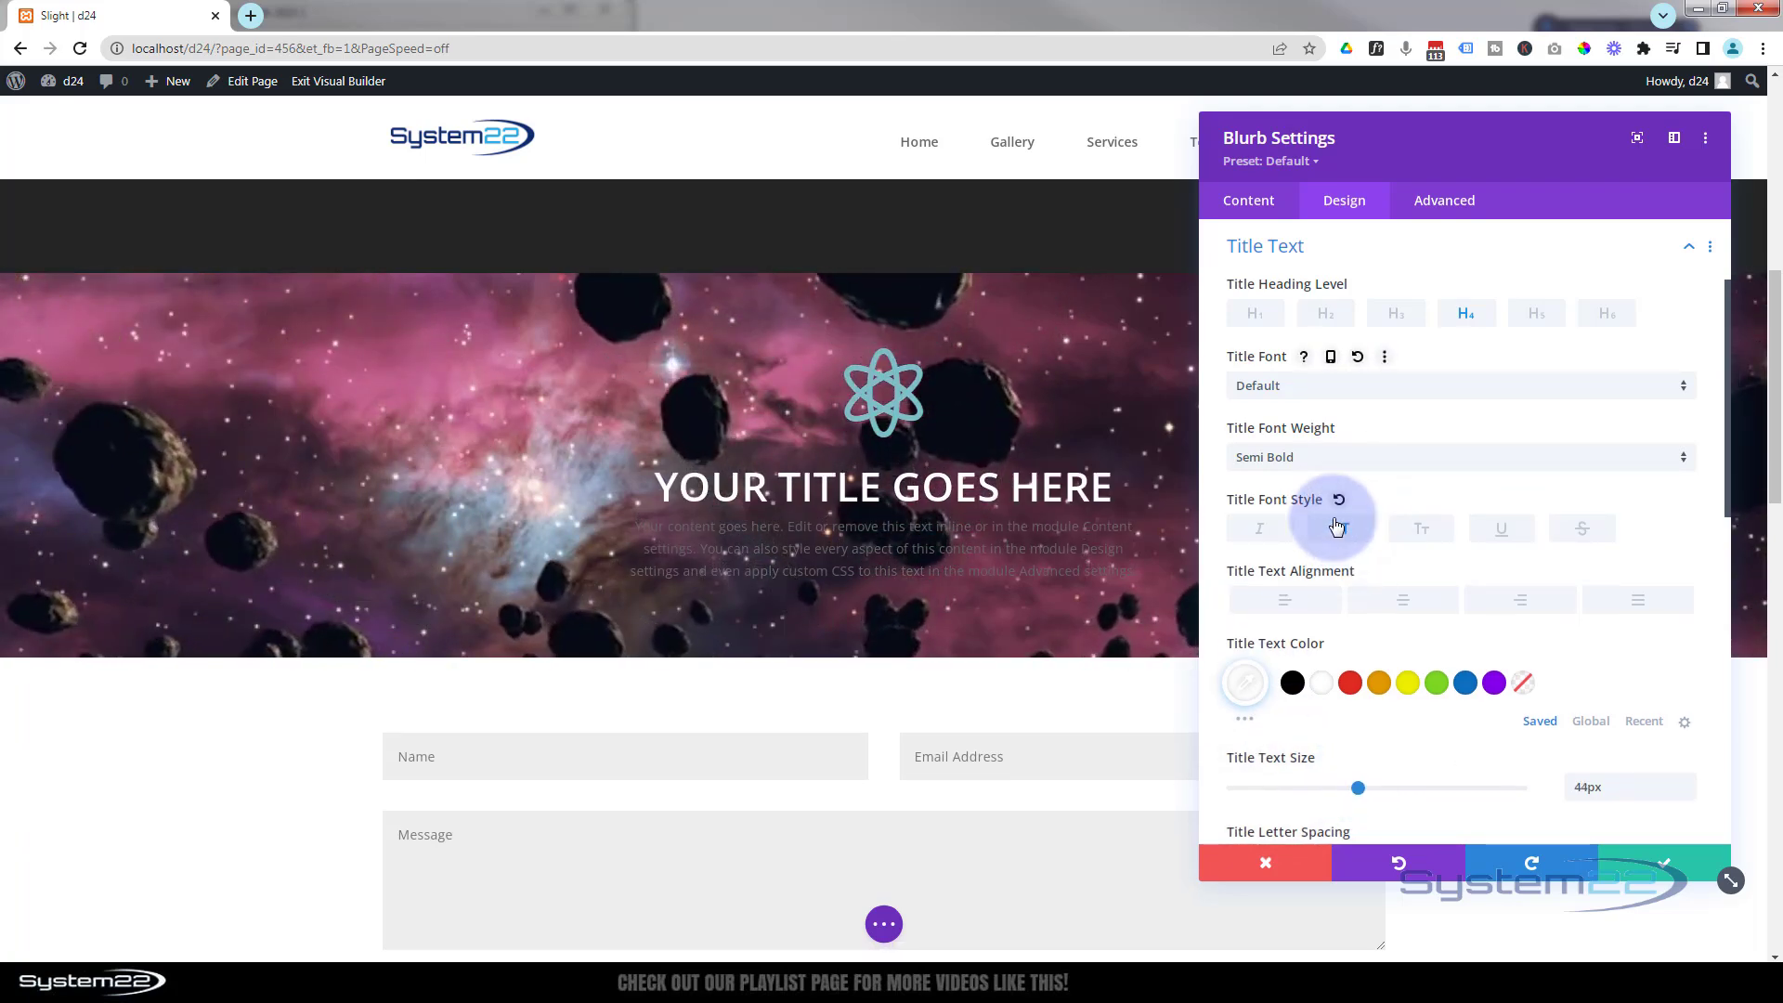
# - Make the blurb's body text white and semi bold, and save the module
pyautogui.scroll(-2, 1346, 534)
pyautogui.scroll(-4, 1343, 531)
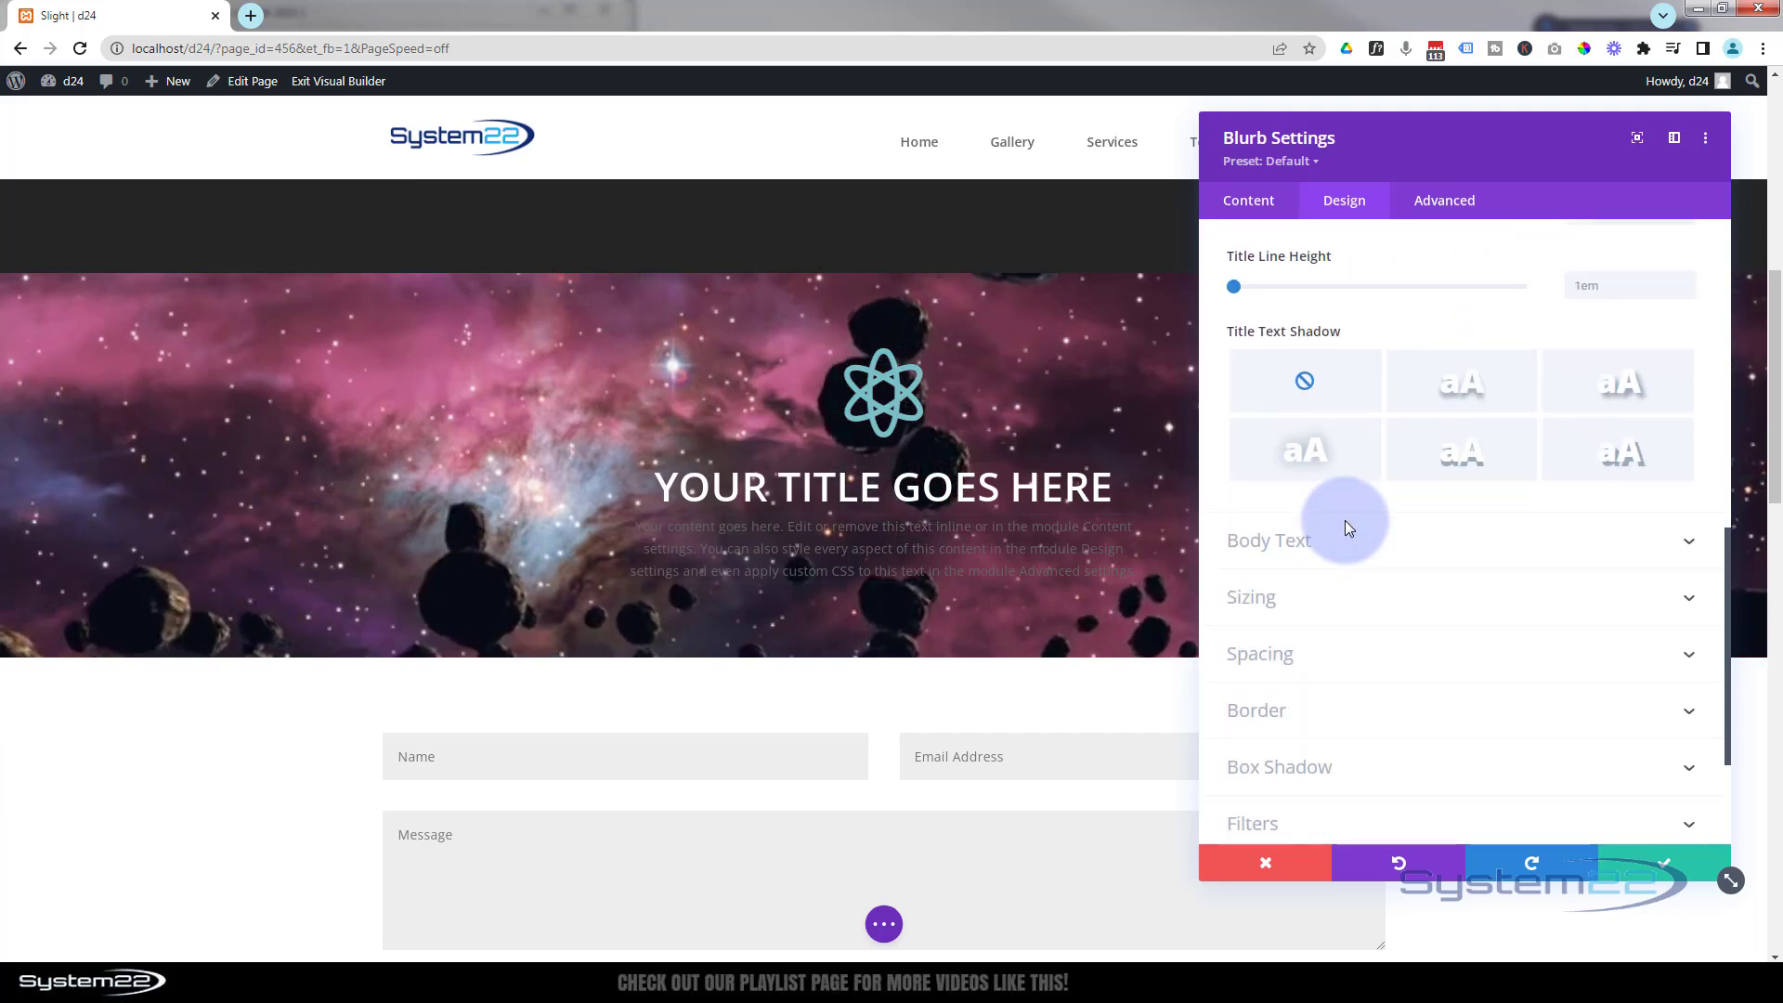
pyautogui.click(1347, 552)
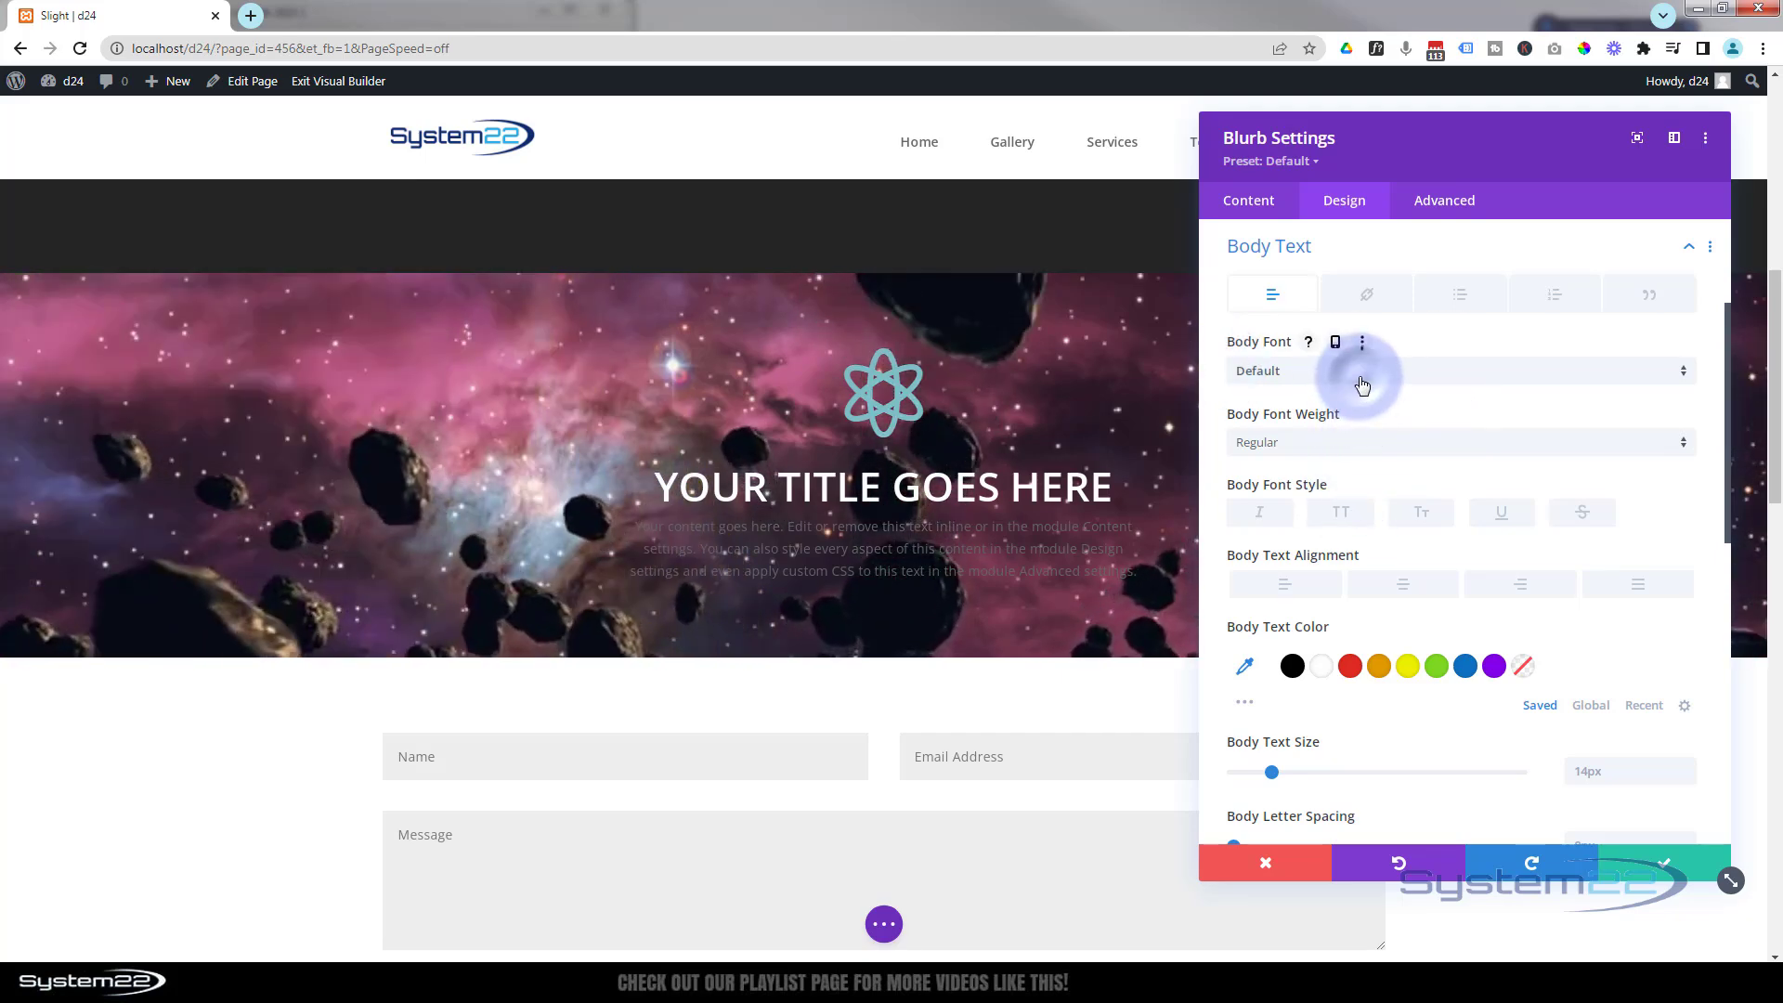
pyautogui.click(1362, 376)
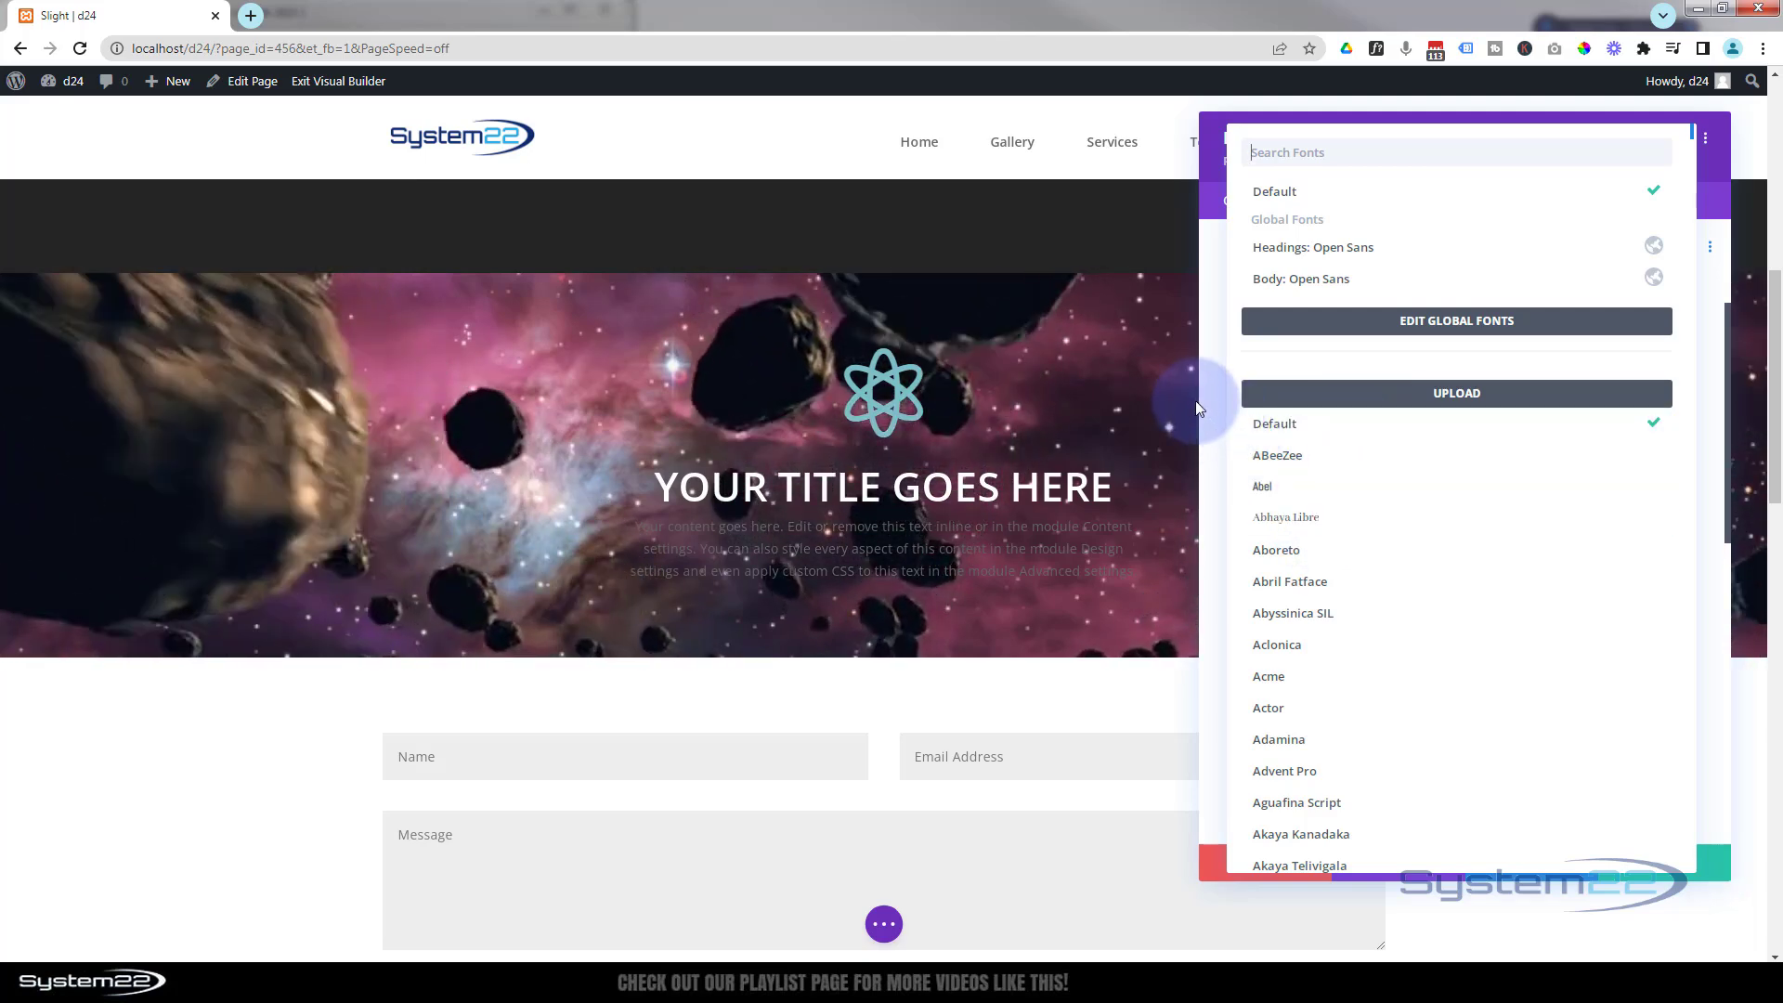
pyautogui.click(1212, 407)
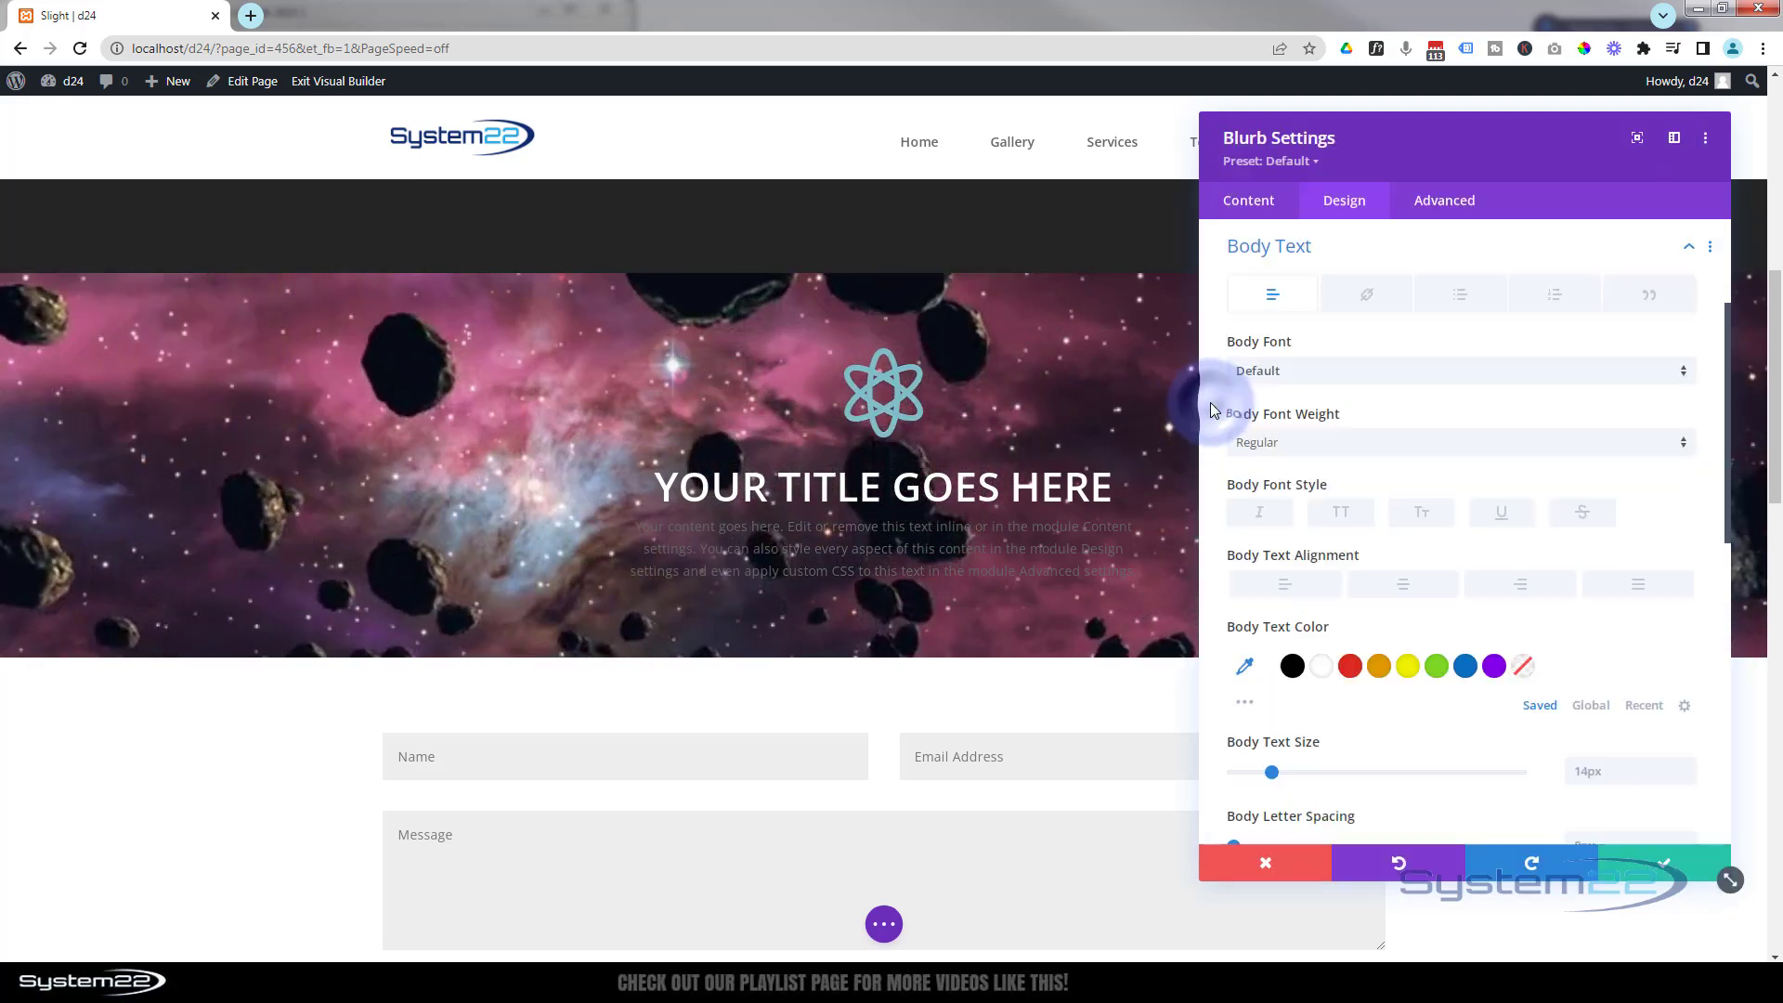
pyautogui.click(1322, 667)
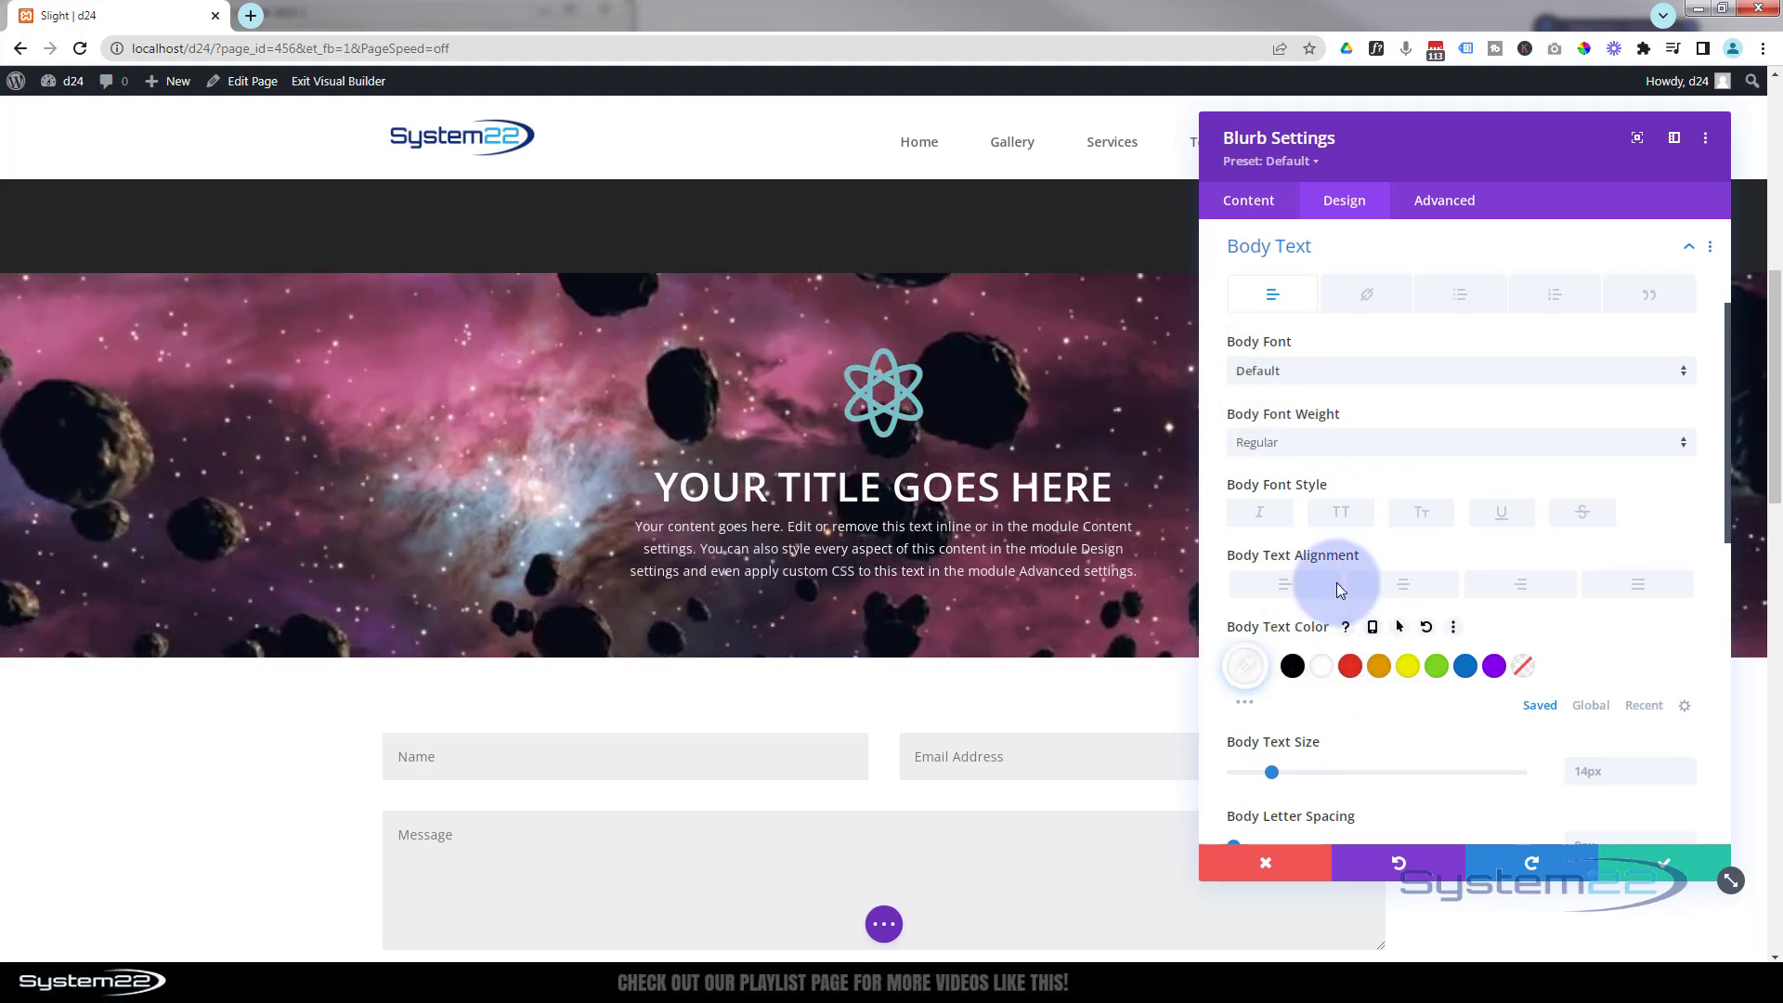
pyautogui.click(1346, 443)
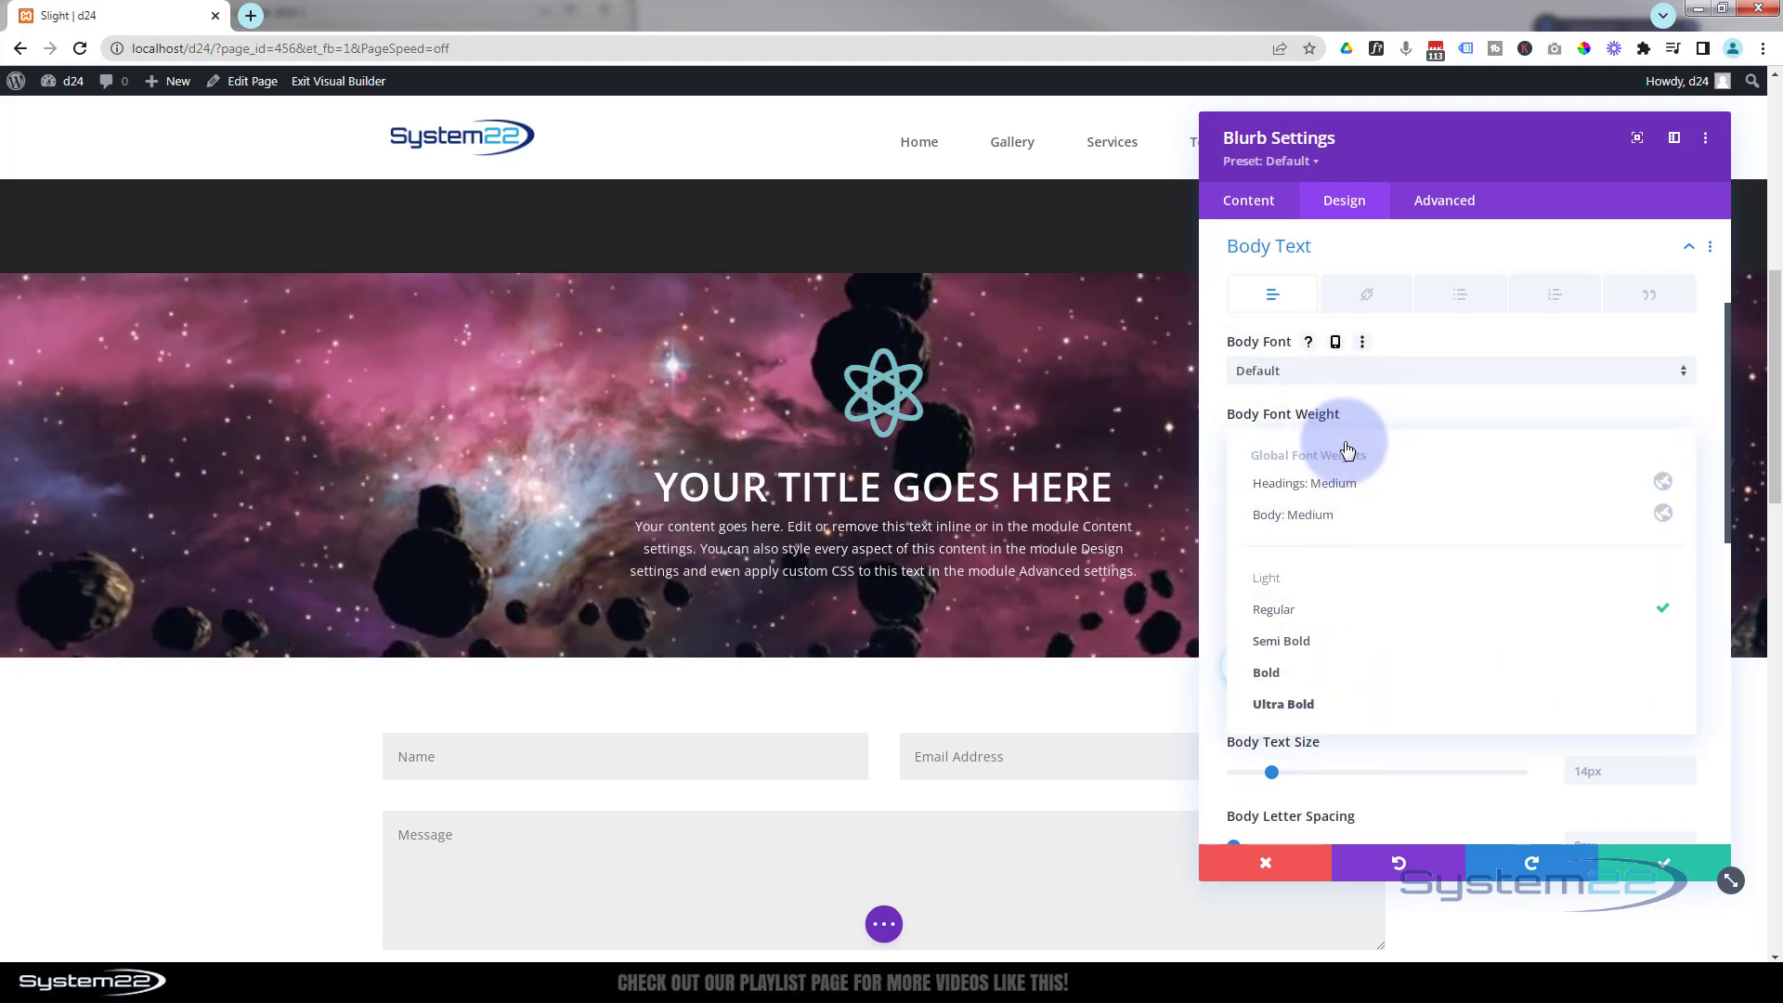
pyautogui.click(1344, 641)
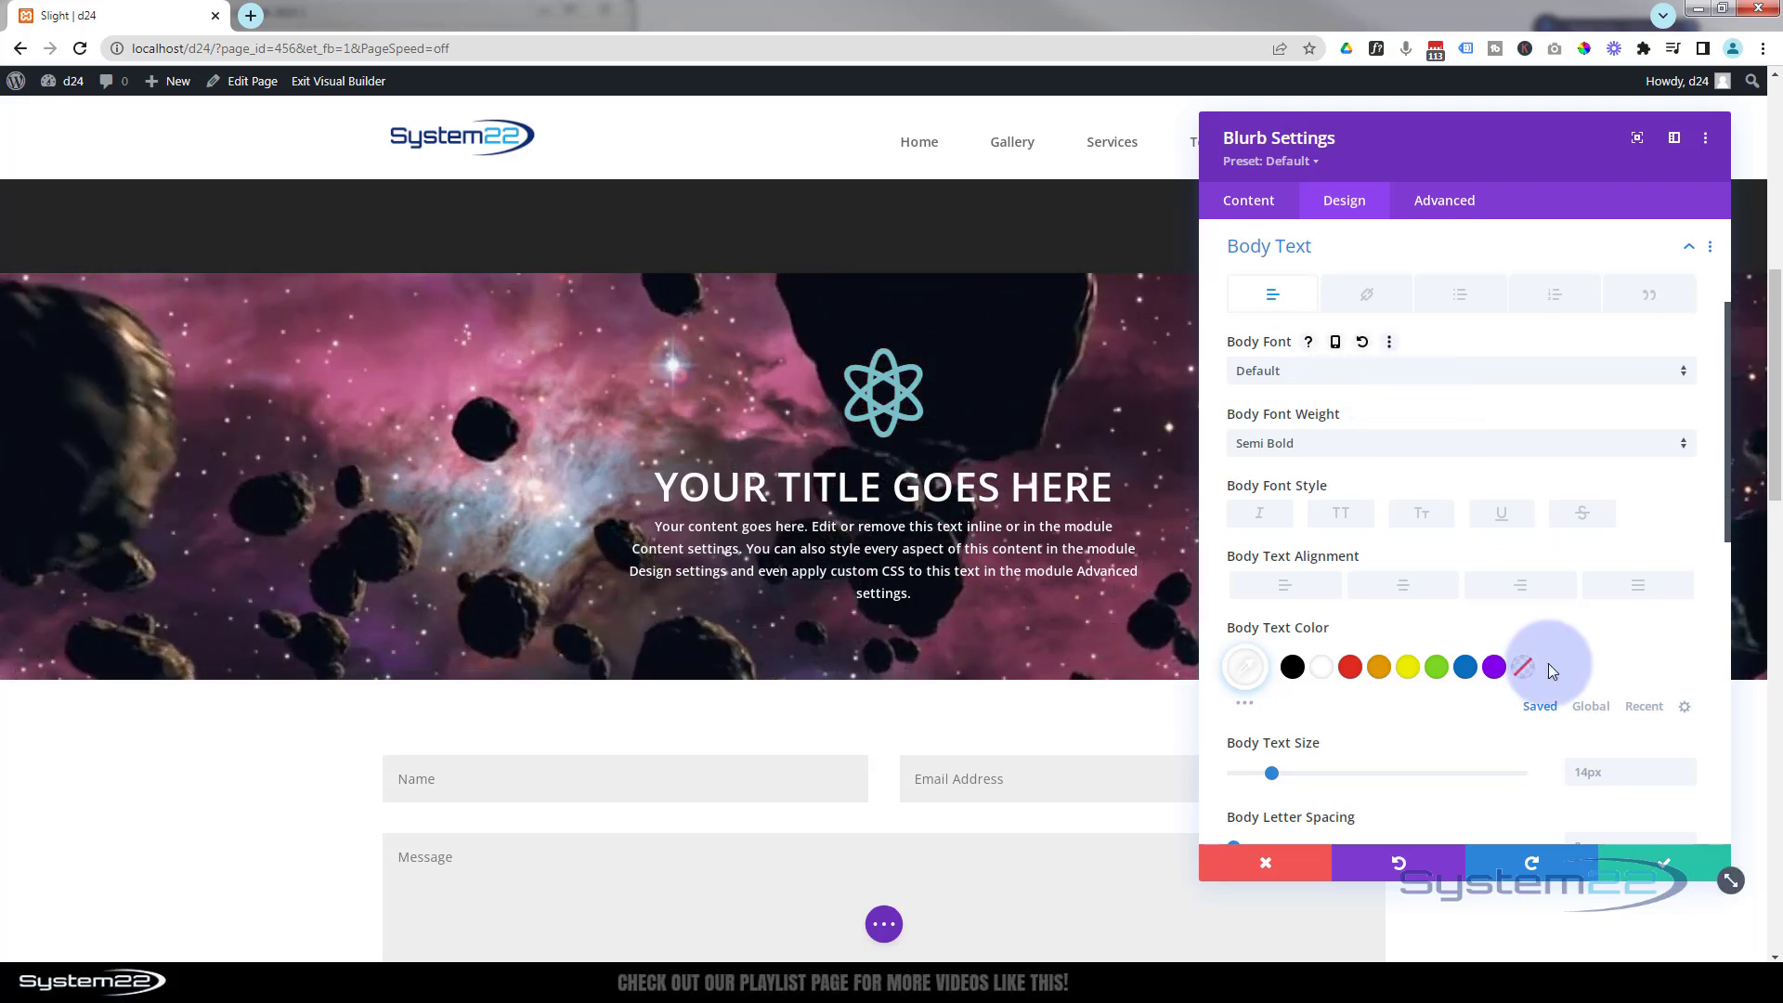
pyautogui.click(1666, 865)
# - Give the row holding the blurb a semi-transparent black background of about rgba(0,0,0,0.58)
pyautogui.moveTo(446, 372)
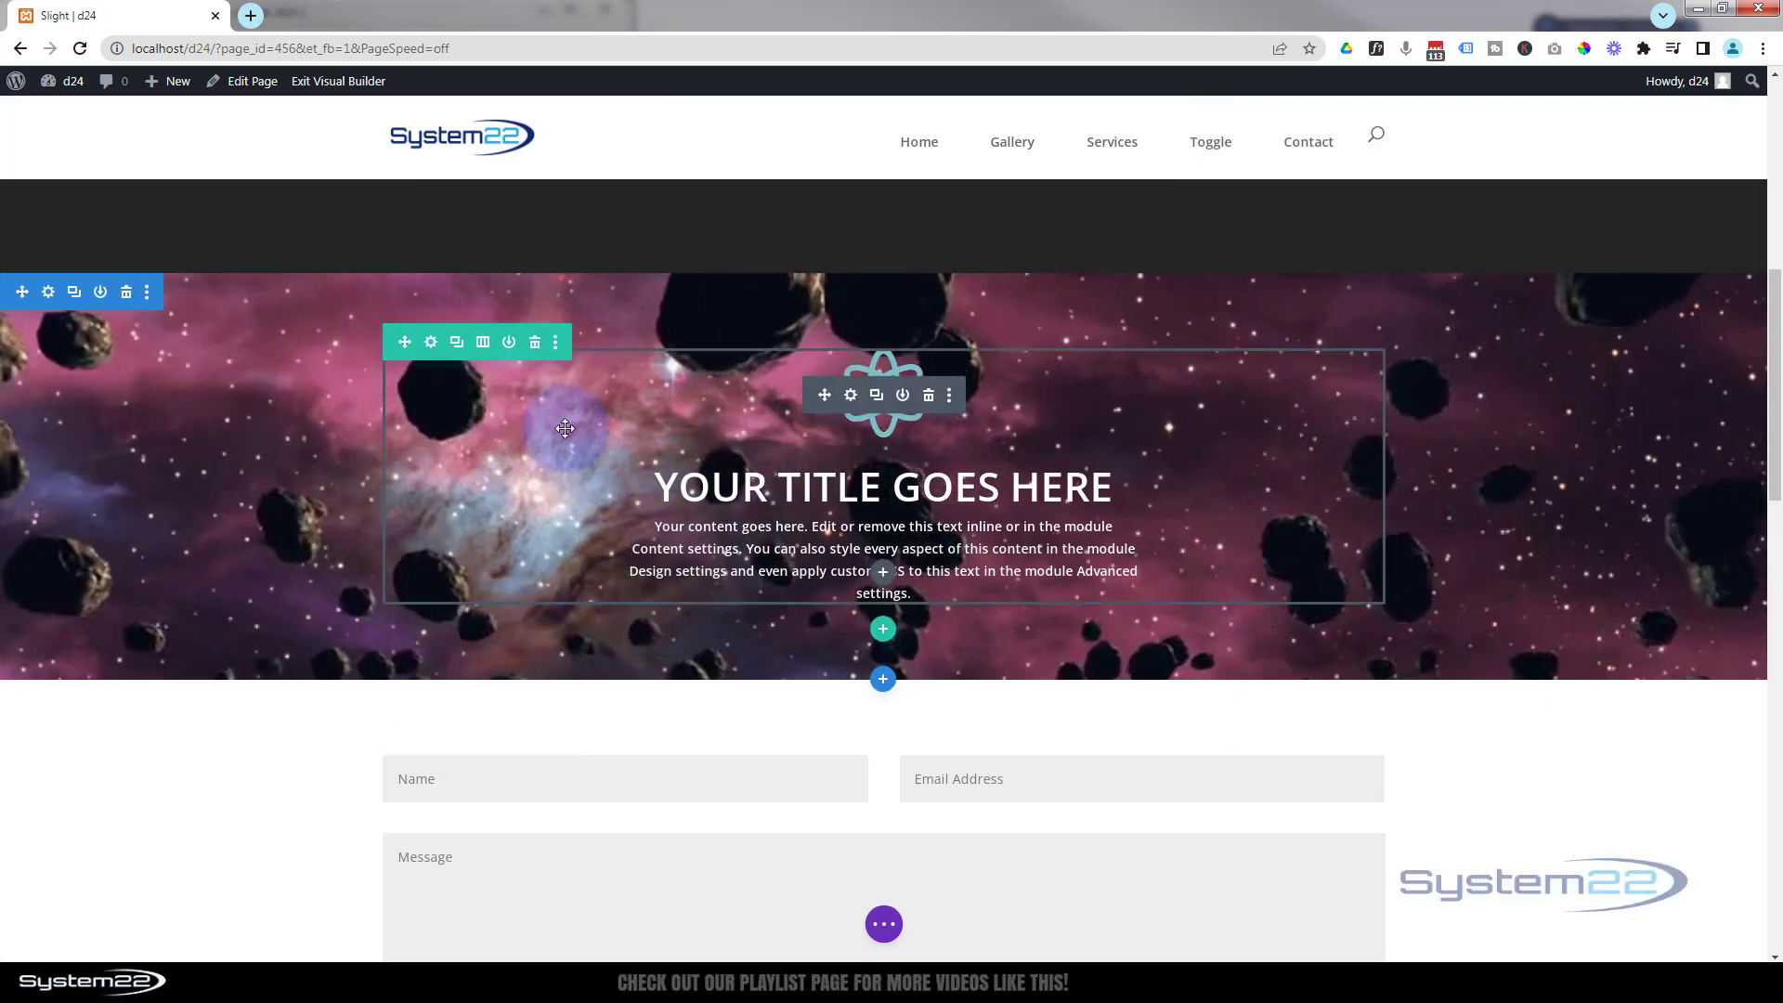
pyautogui.click(432, 345)
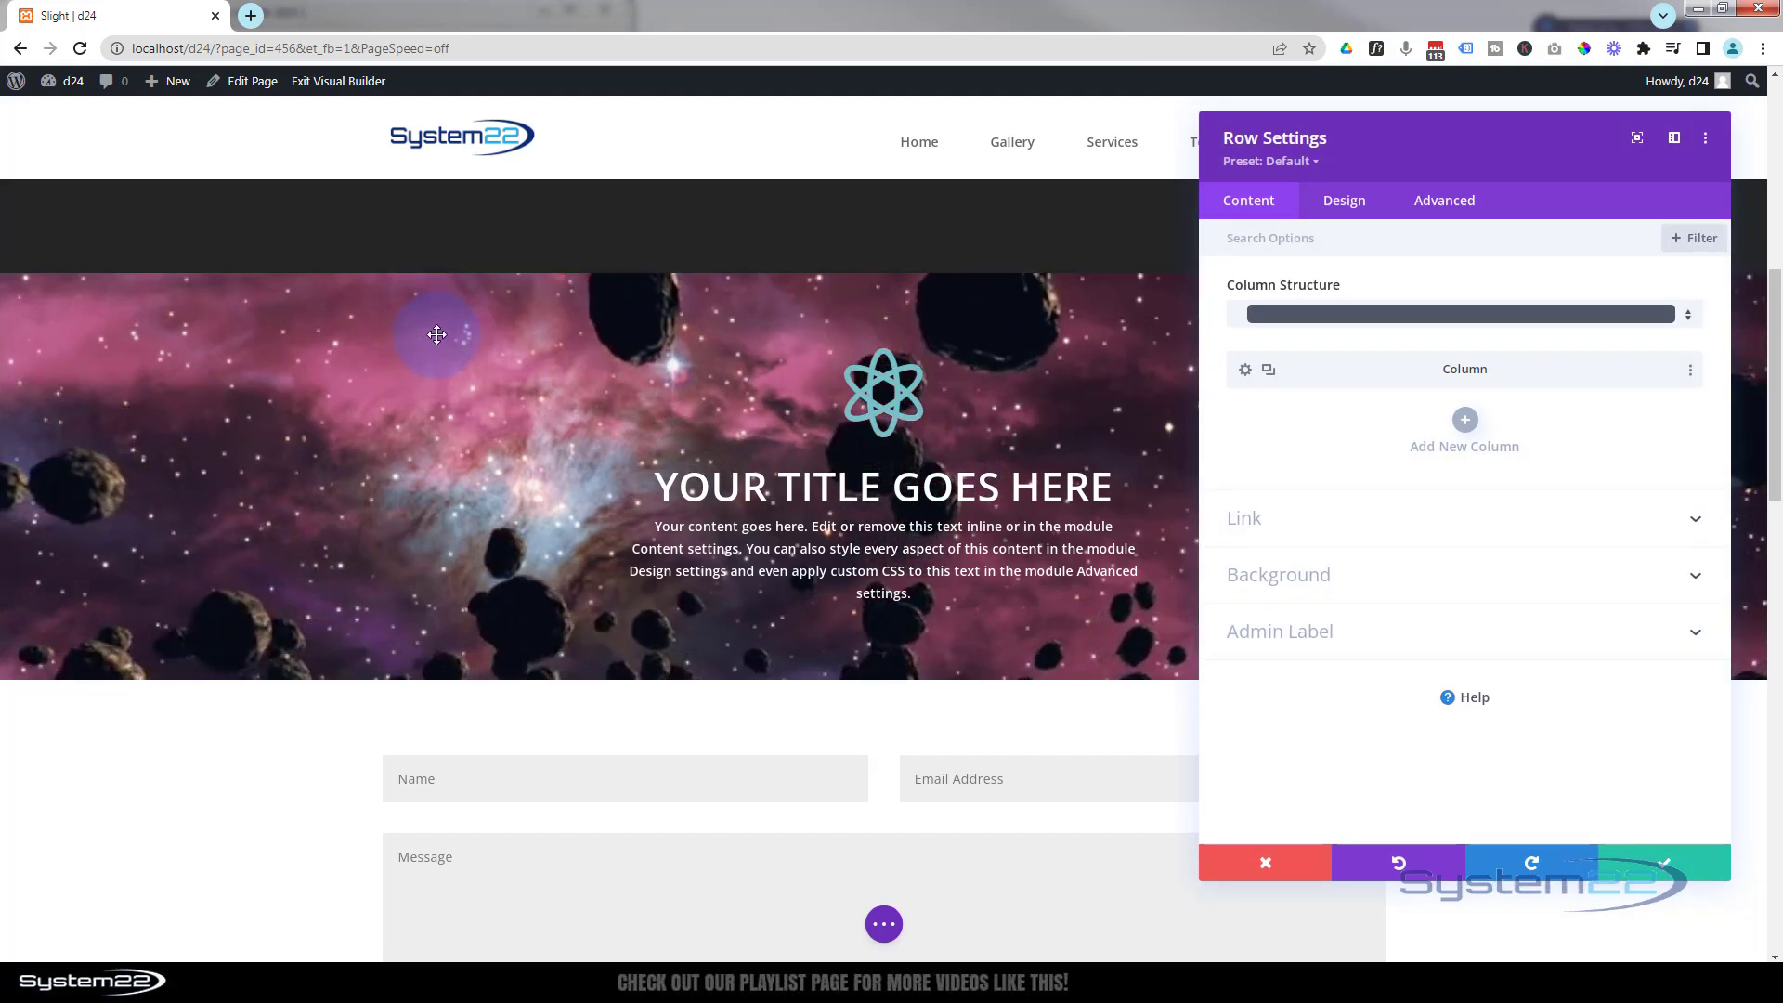
pyautogui.click(1340, 581)
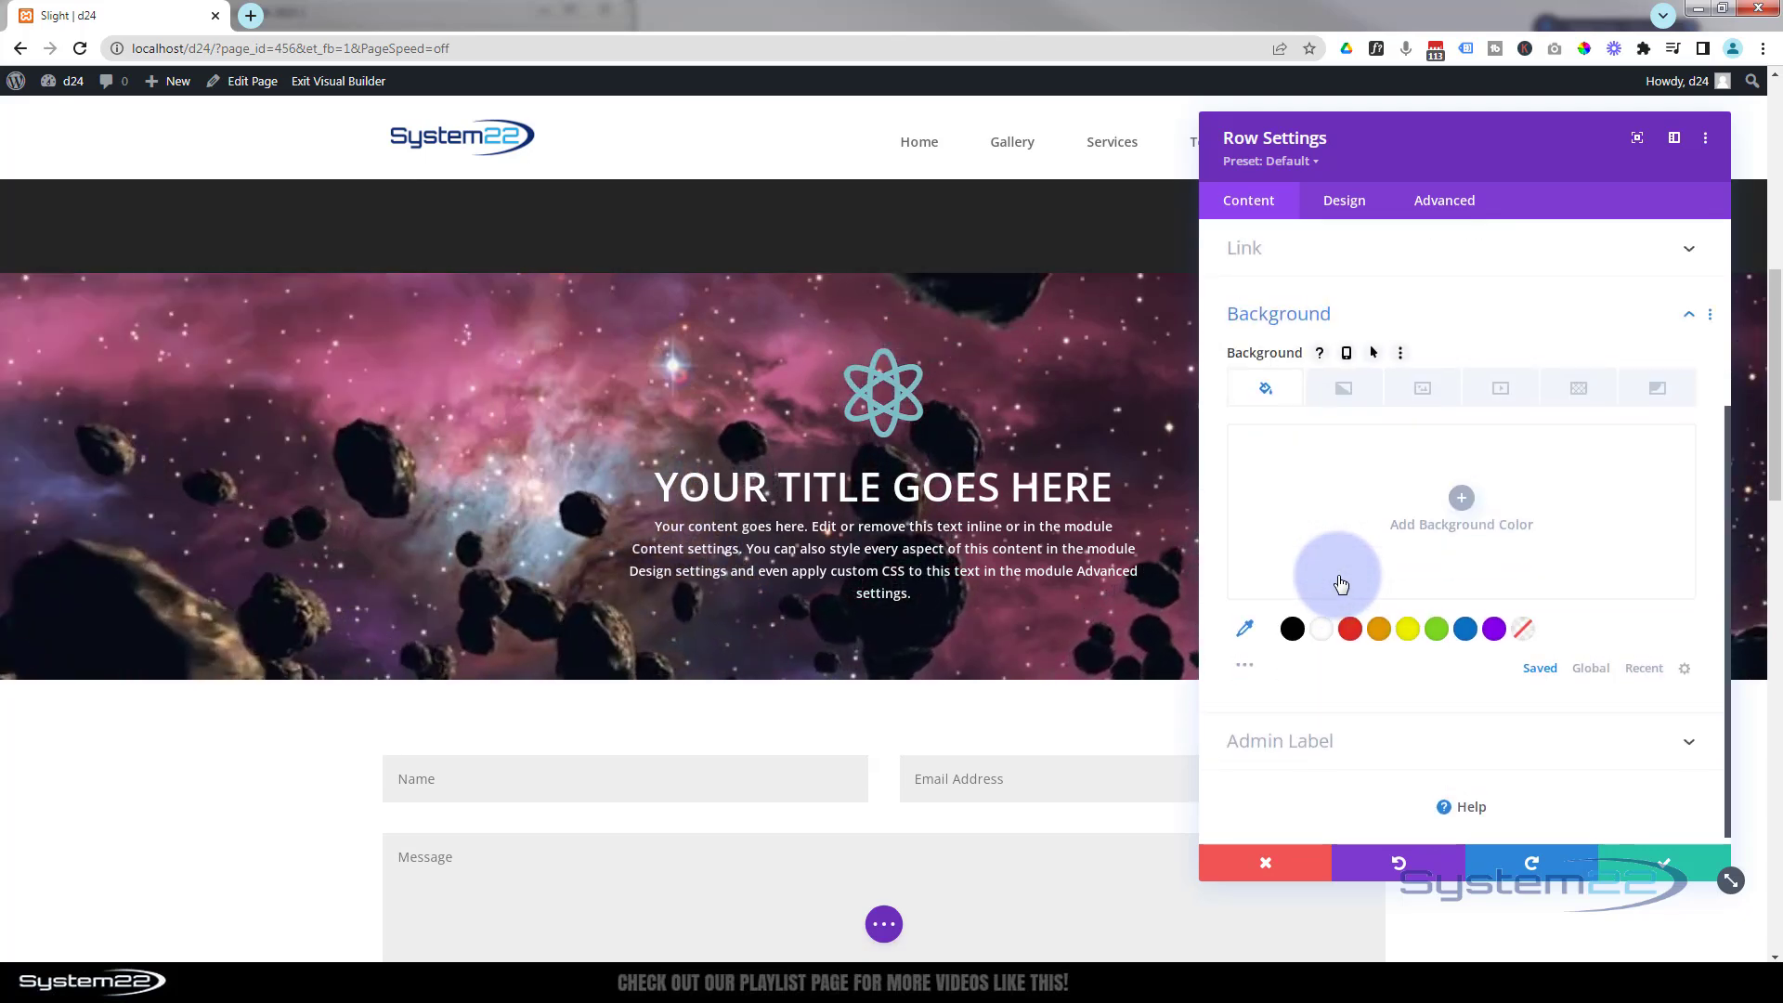
pyautogui.click(1293, 630)
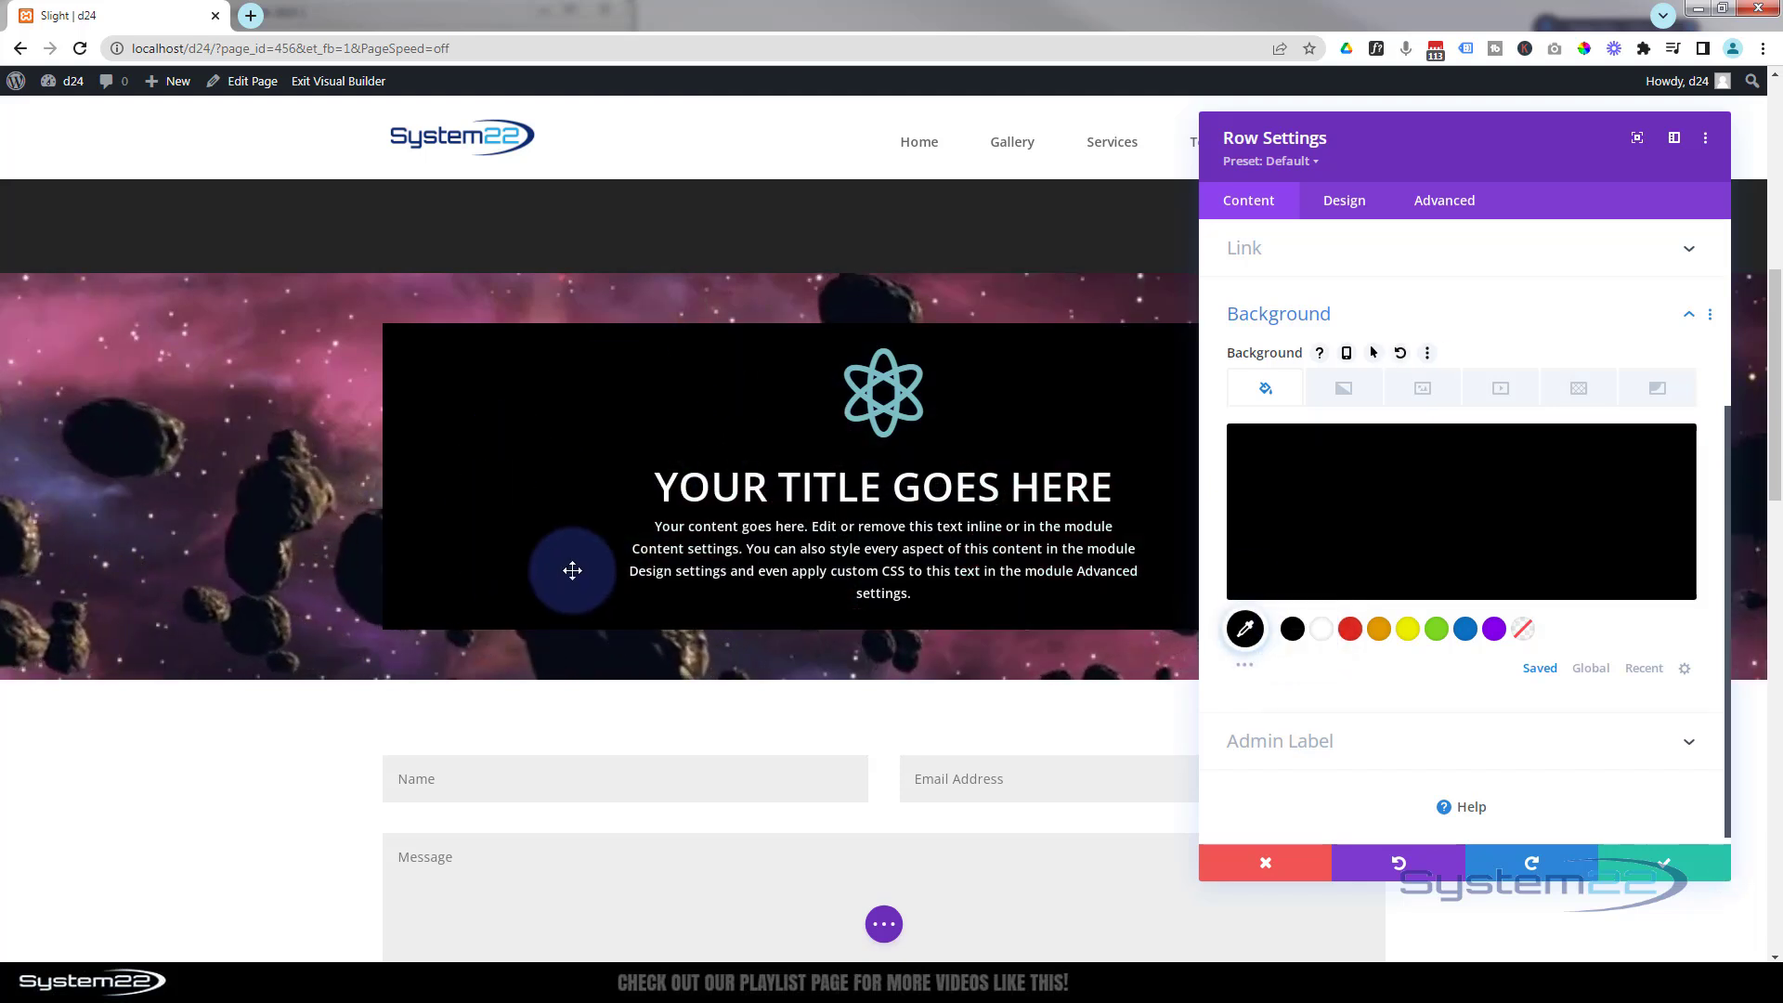
pyautogui.moveTo(1351, 524)
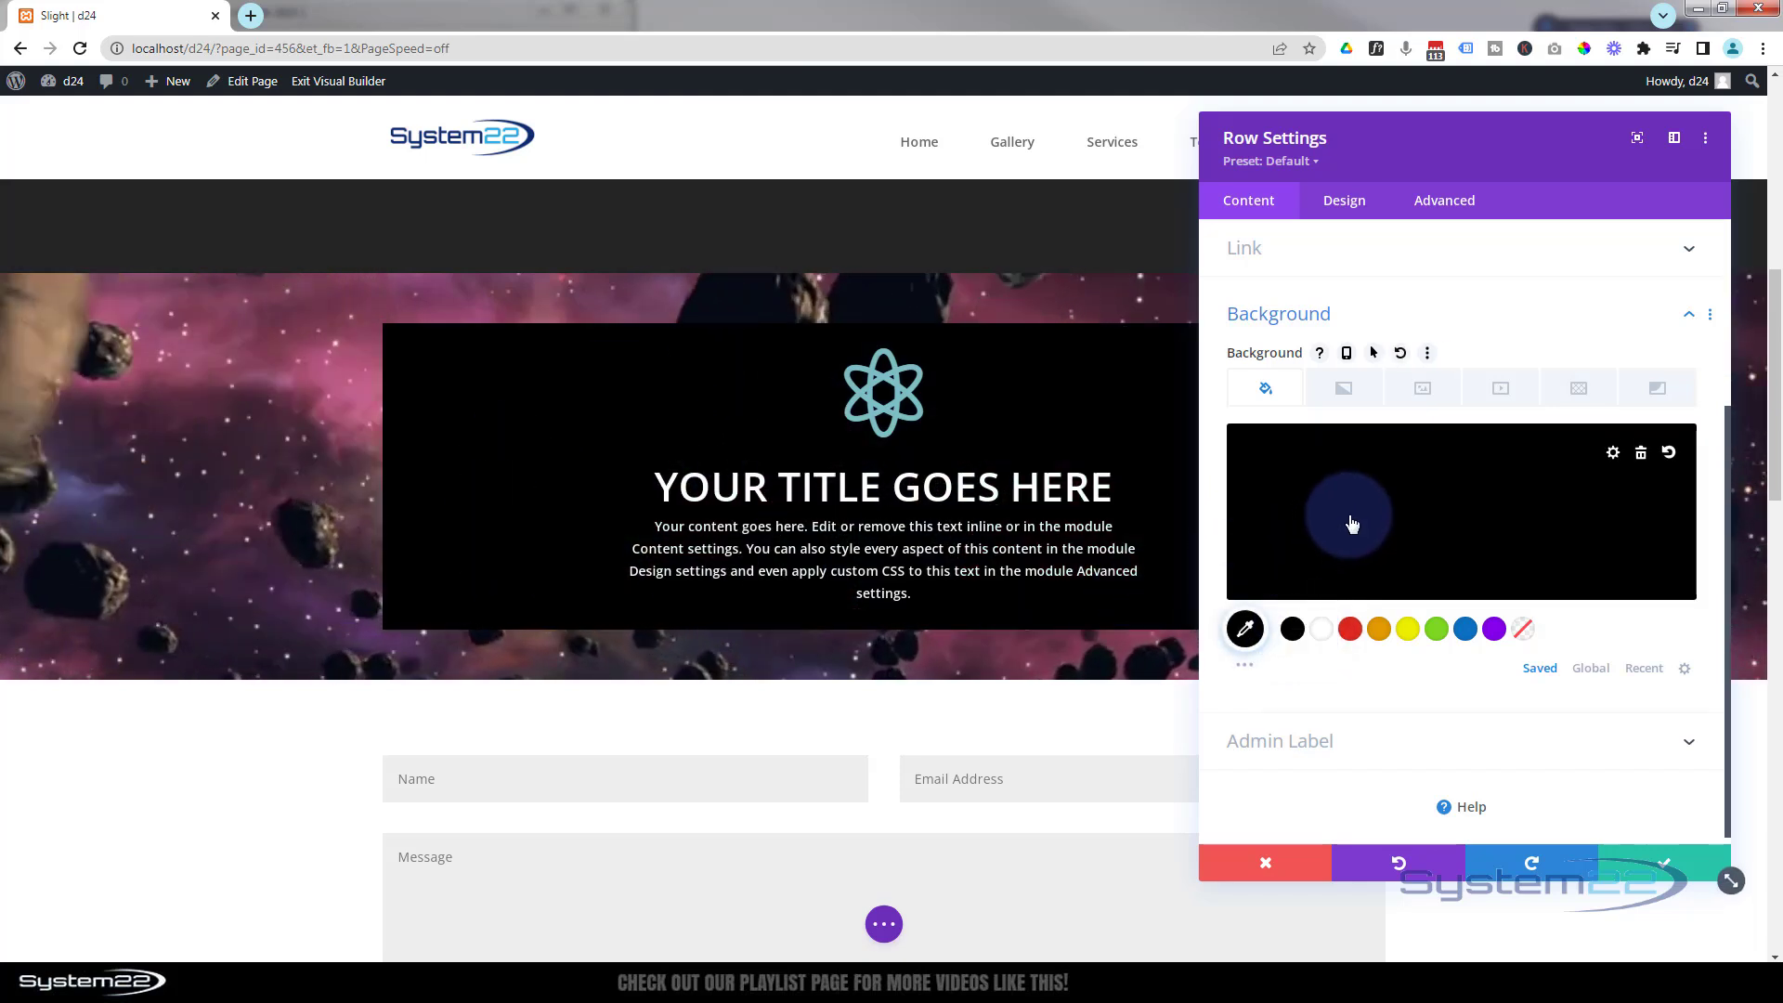
pyautogui.click(1352, 527)
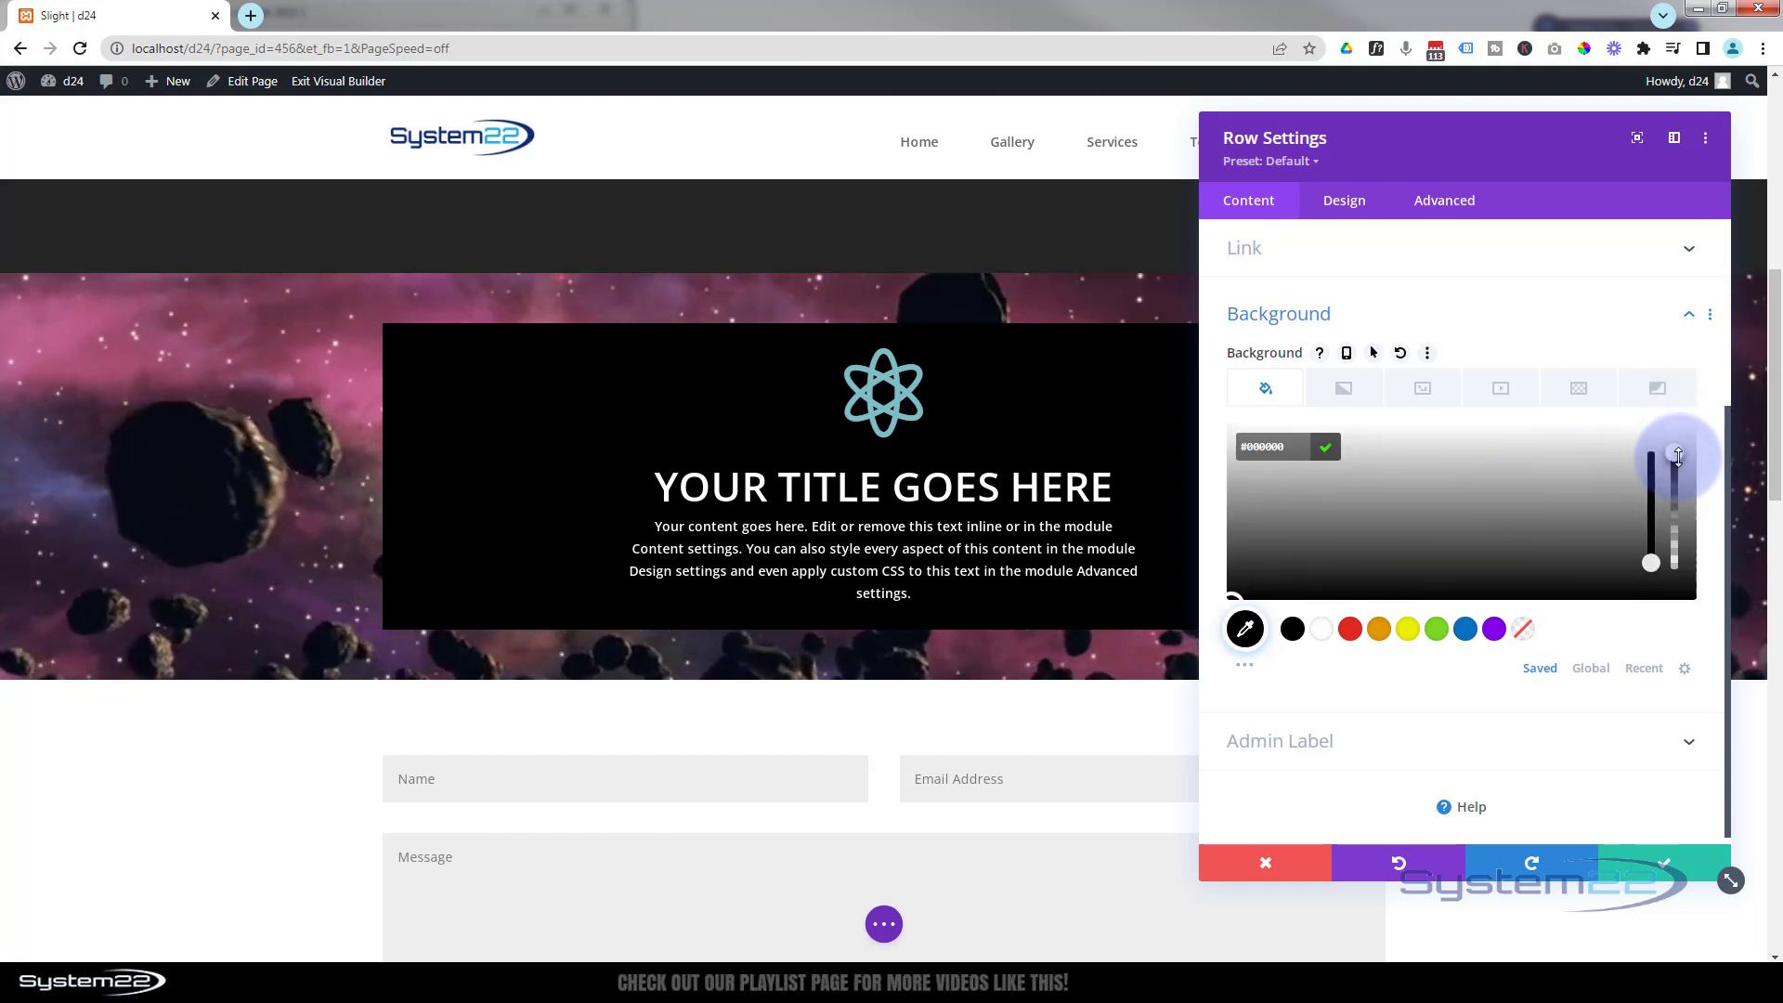
pyautogui.moveTo(1683, 489); pyautogui.dragTo(1683, 525)
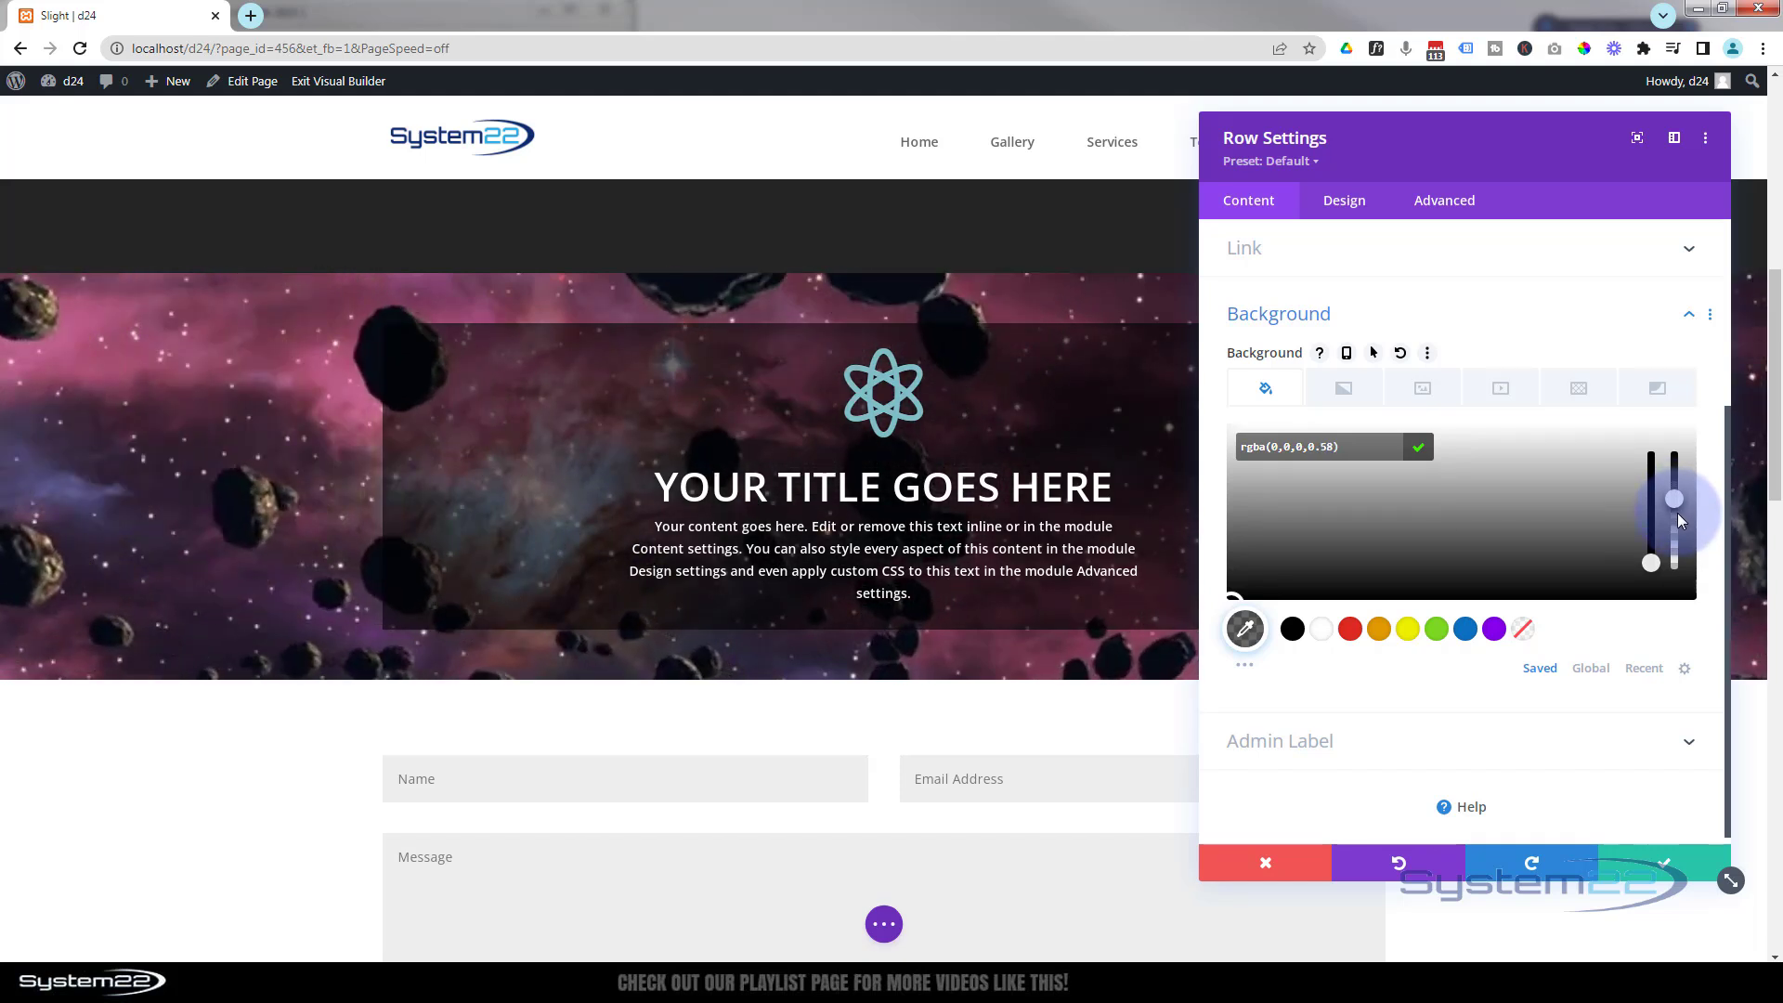
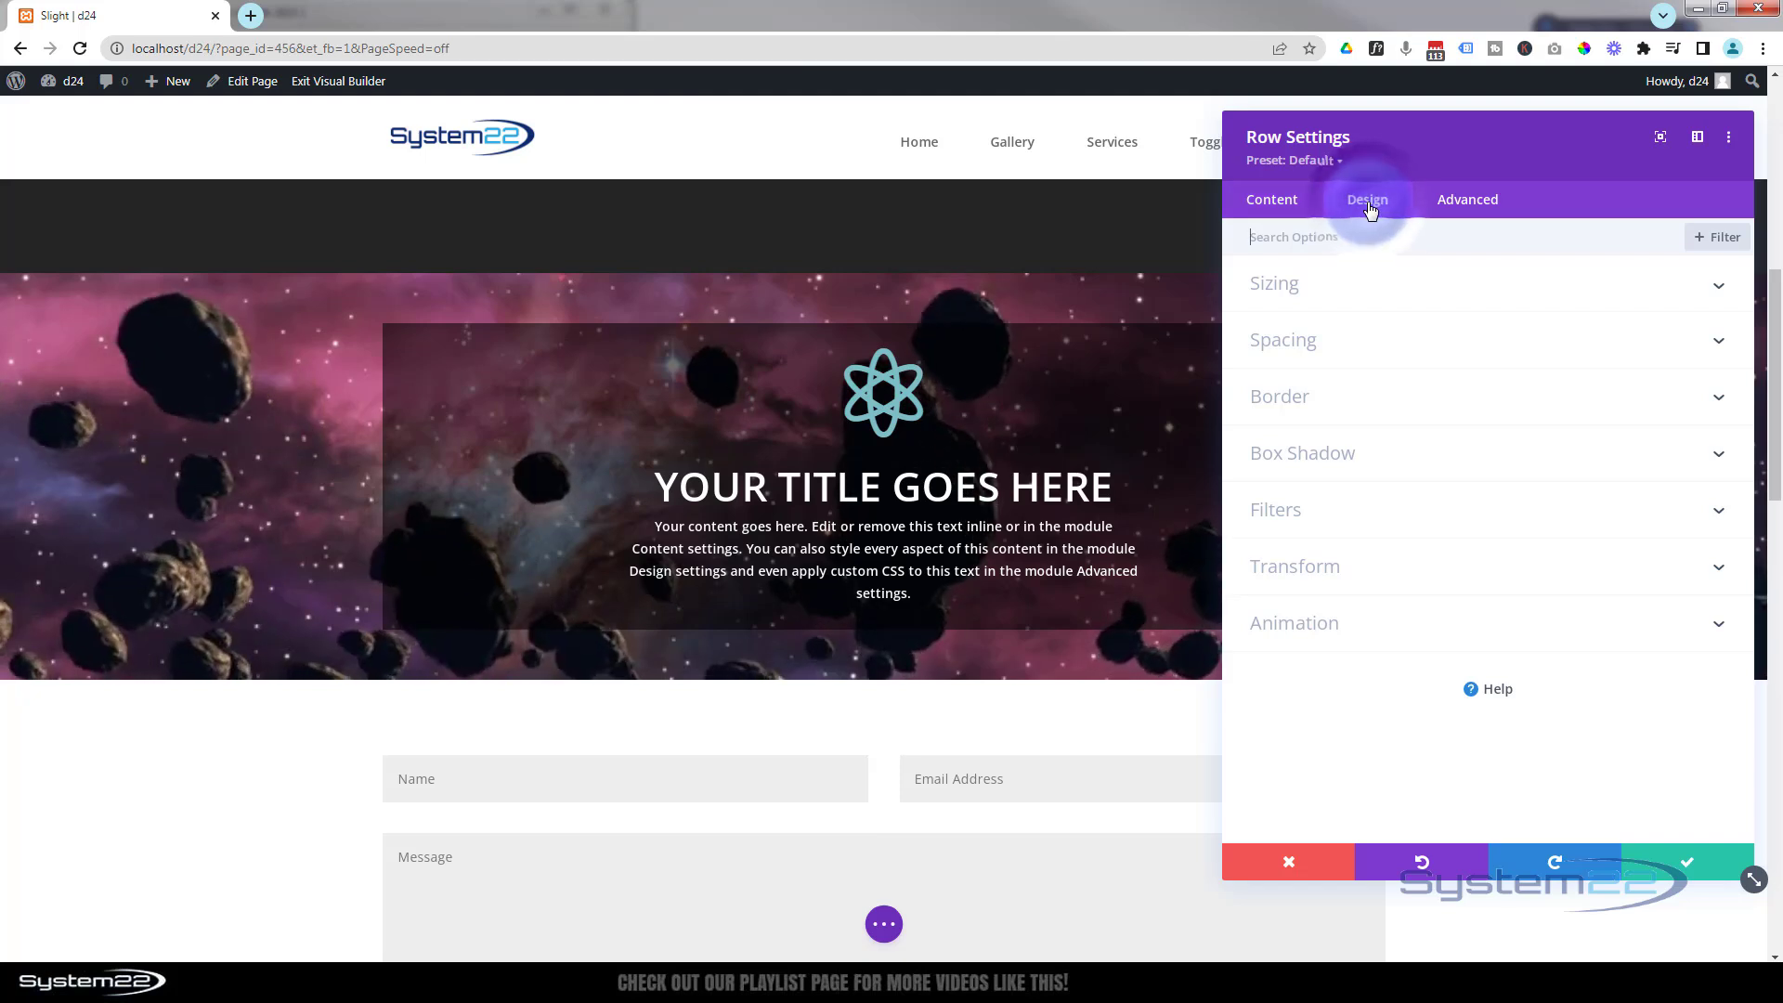
# - Set both the row's width and its max width to 100%
pyautogui.click(1423, 291)
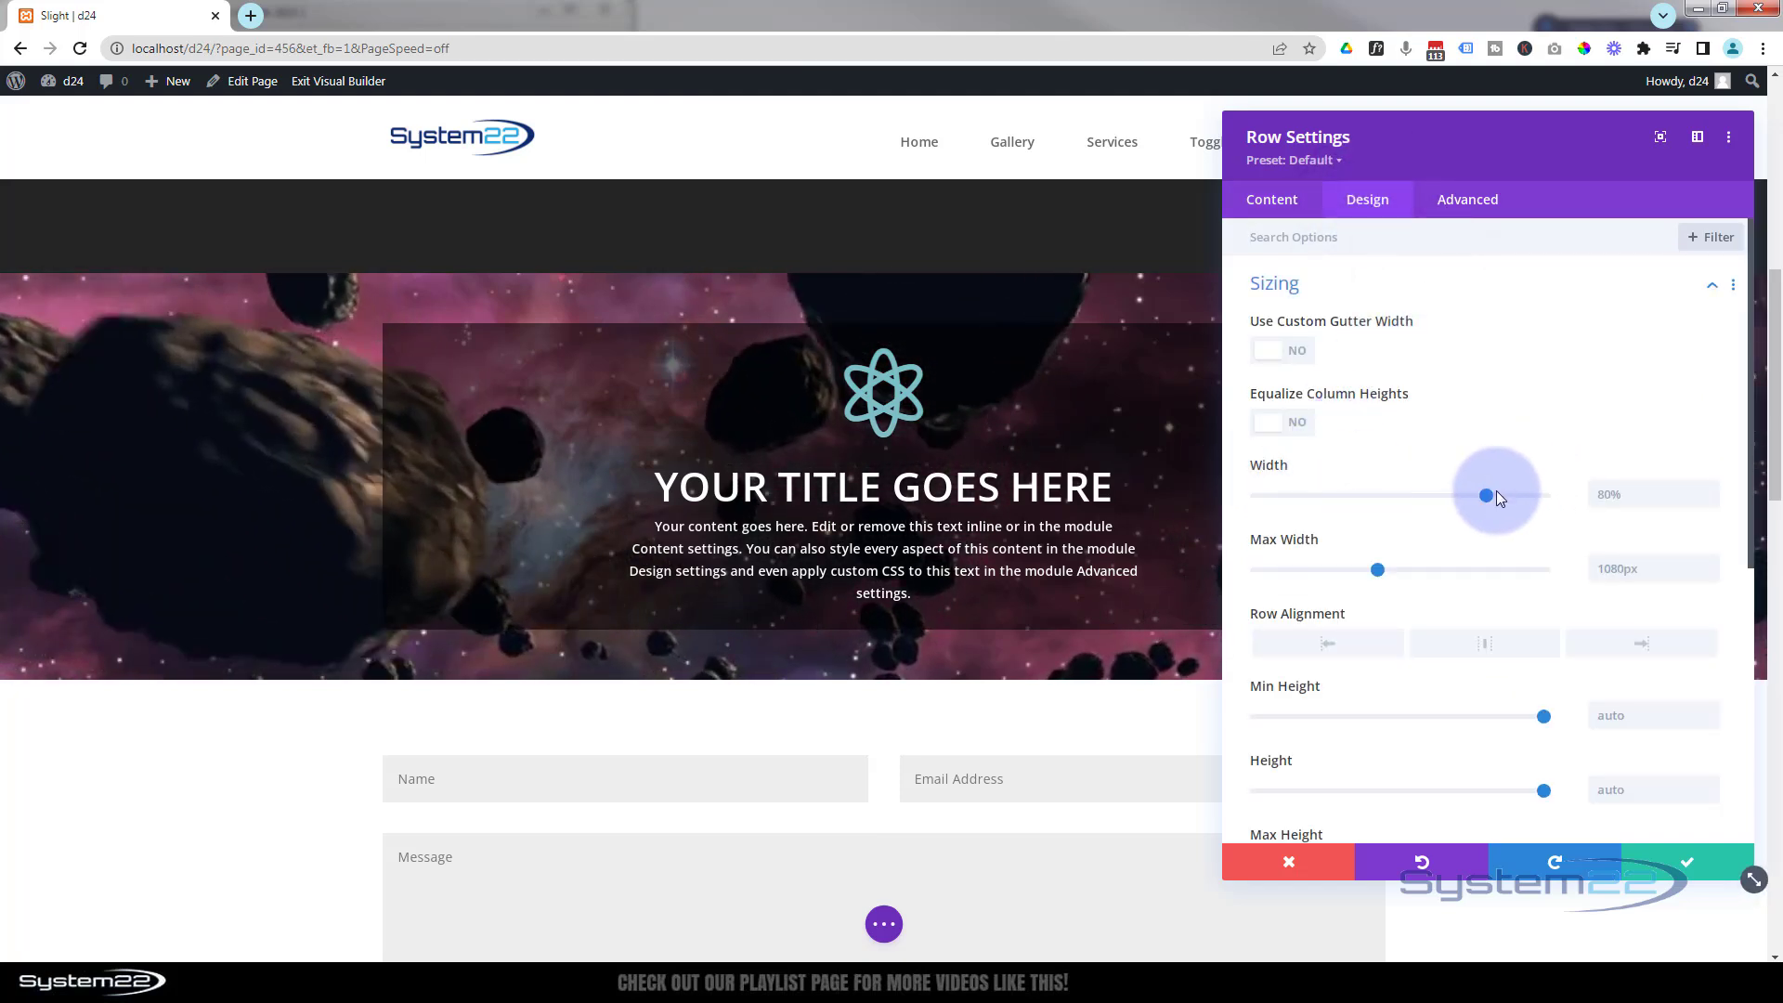
pyautogui.moveTo(1479, 497); pyautogui.dragTo(1569, 496)
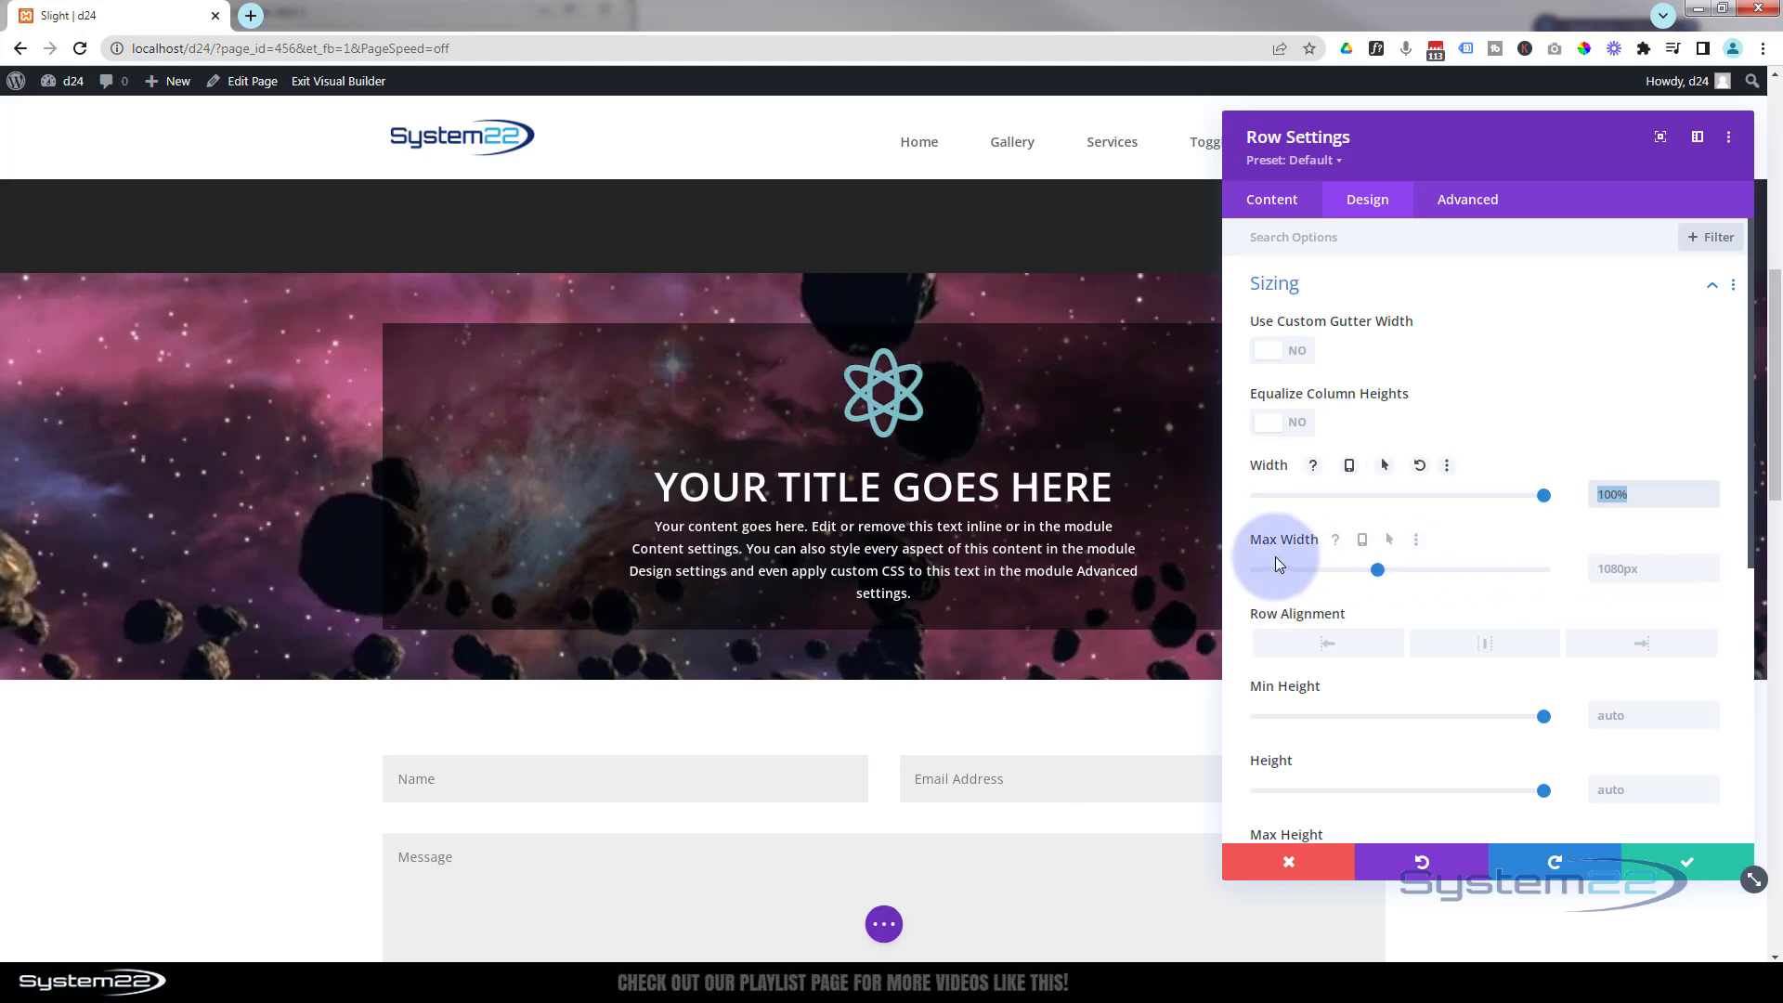
pyautogui.write('100%')
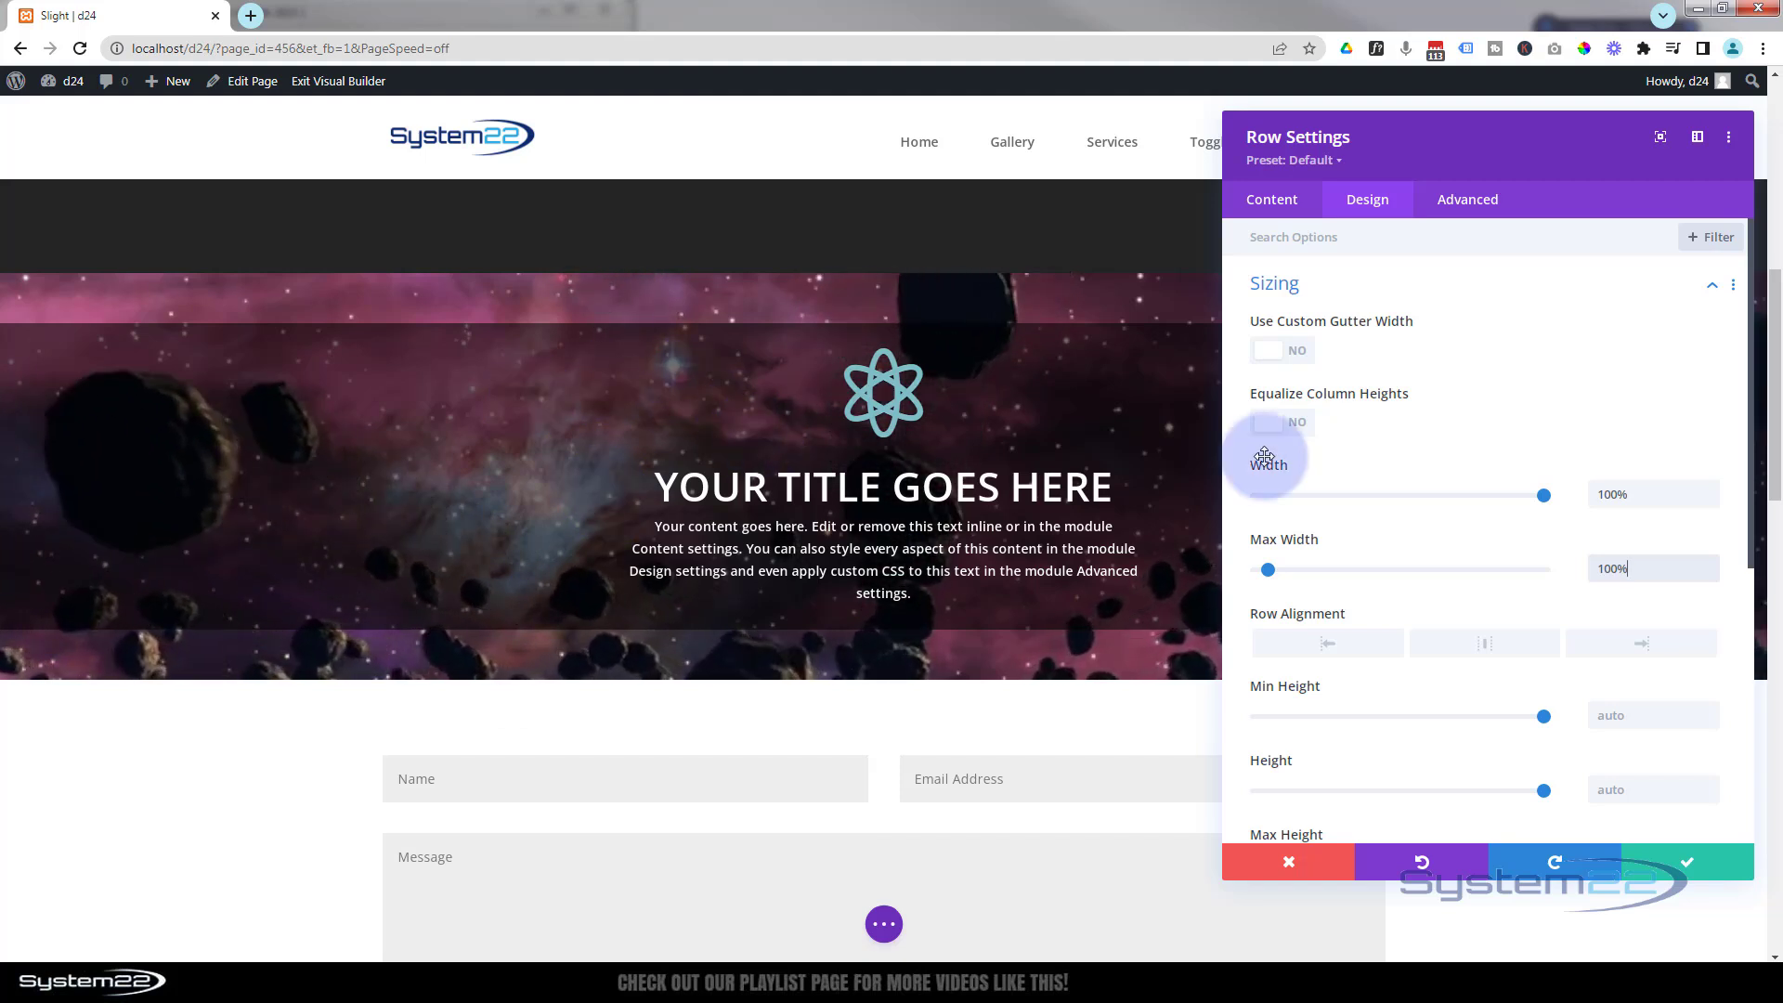
pyautogui.click(1404, 286)
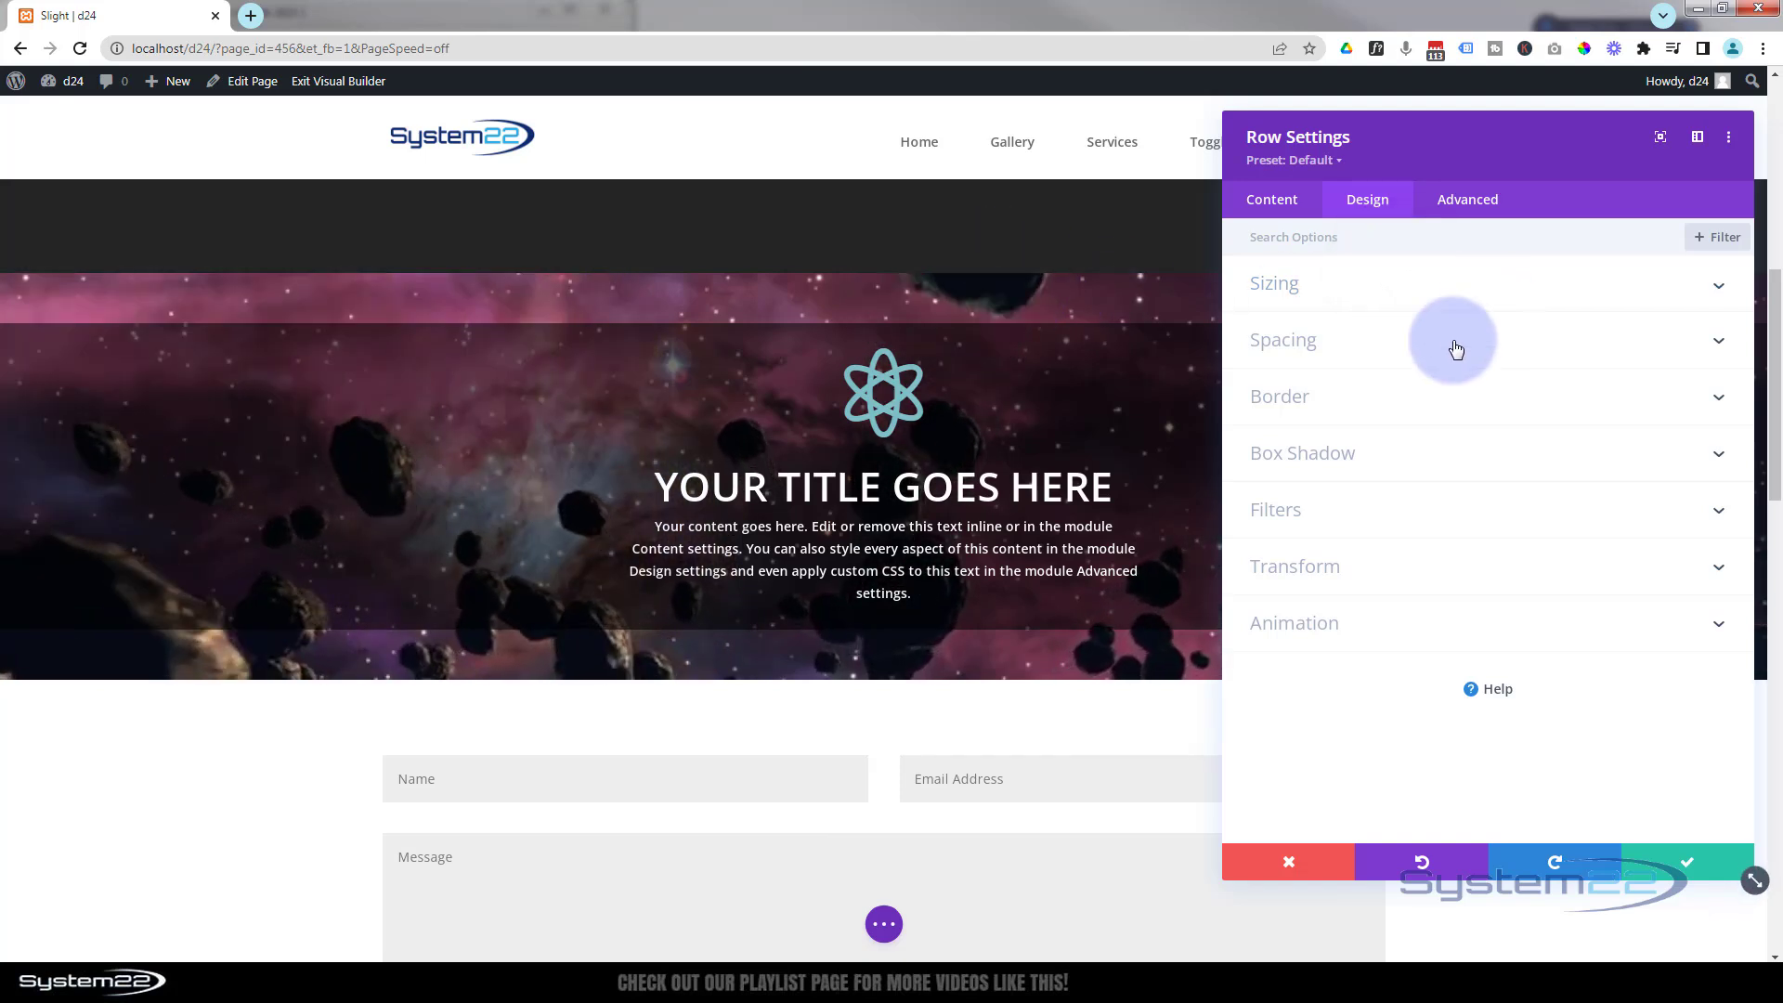
# - Set the row's top and bottom padding to 70px and save the row settings
pyautogui.click(1375, 348)
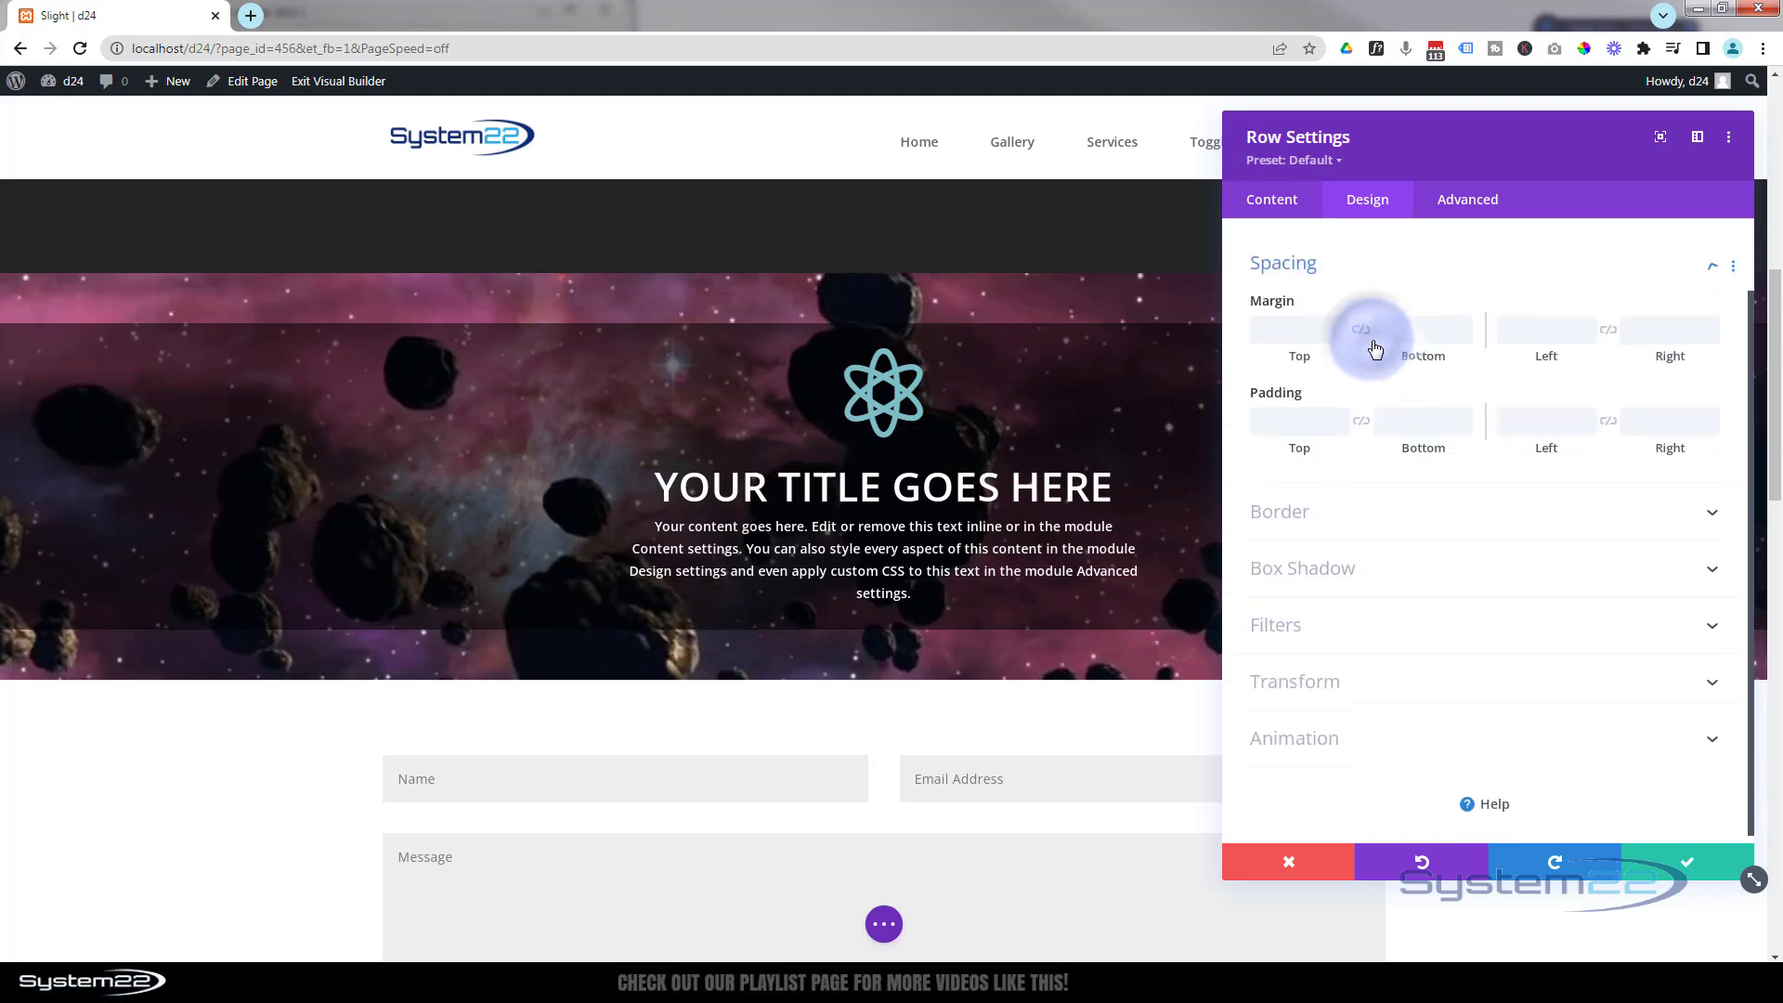
pyautogui.click(1288, 411)
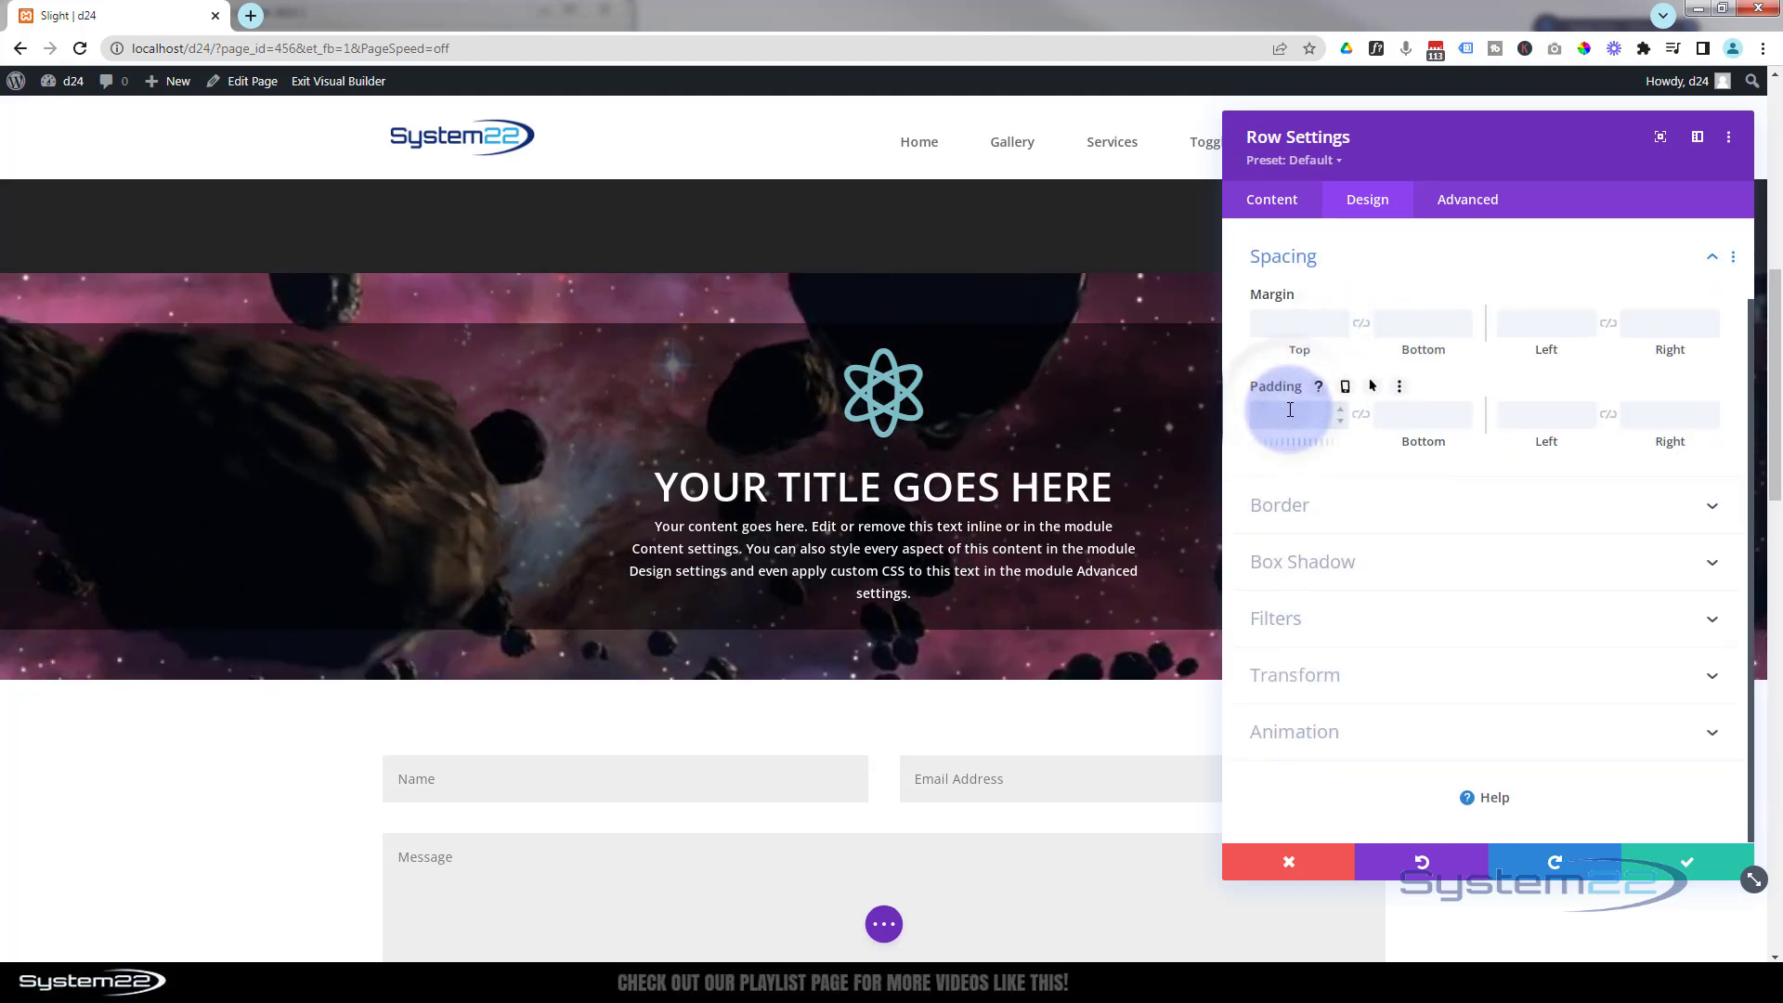
pyautogui.write('70')
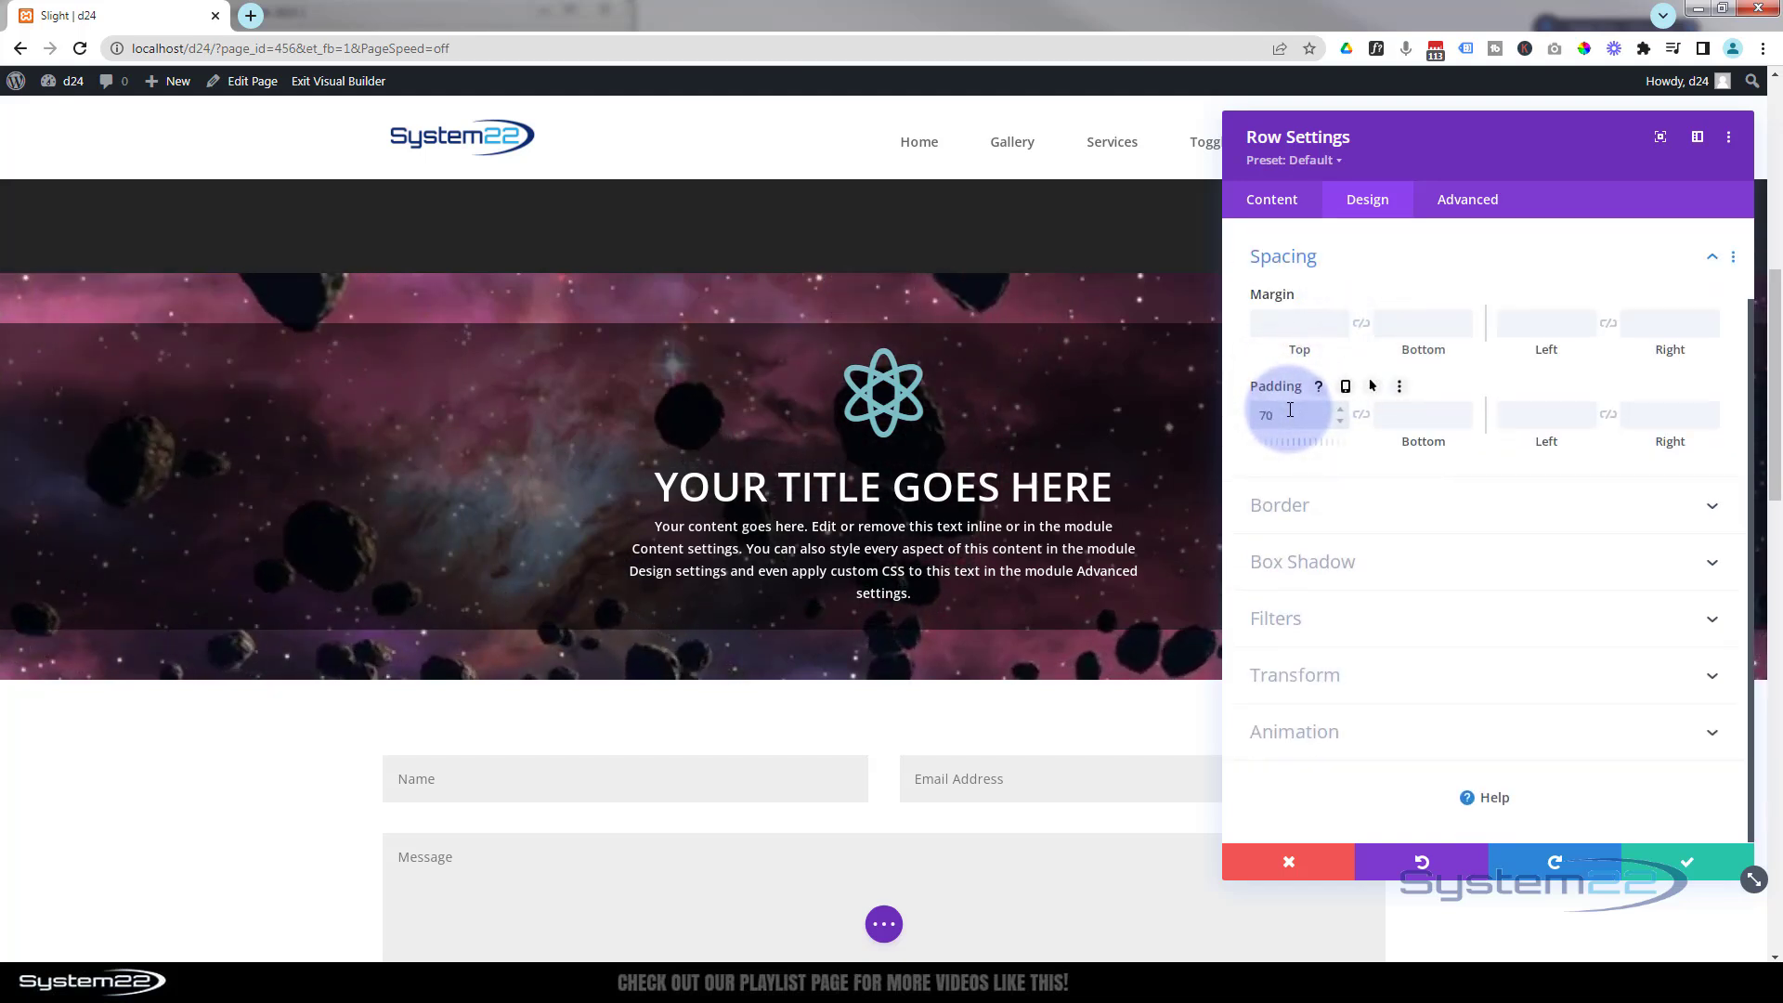
pyautogui.click(1414, 406)
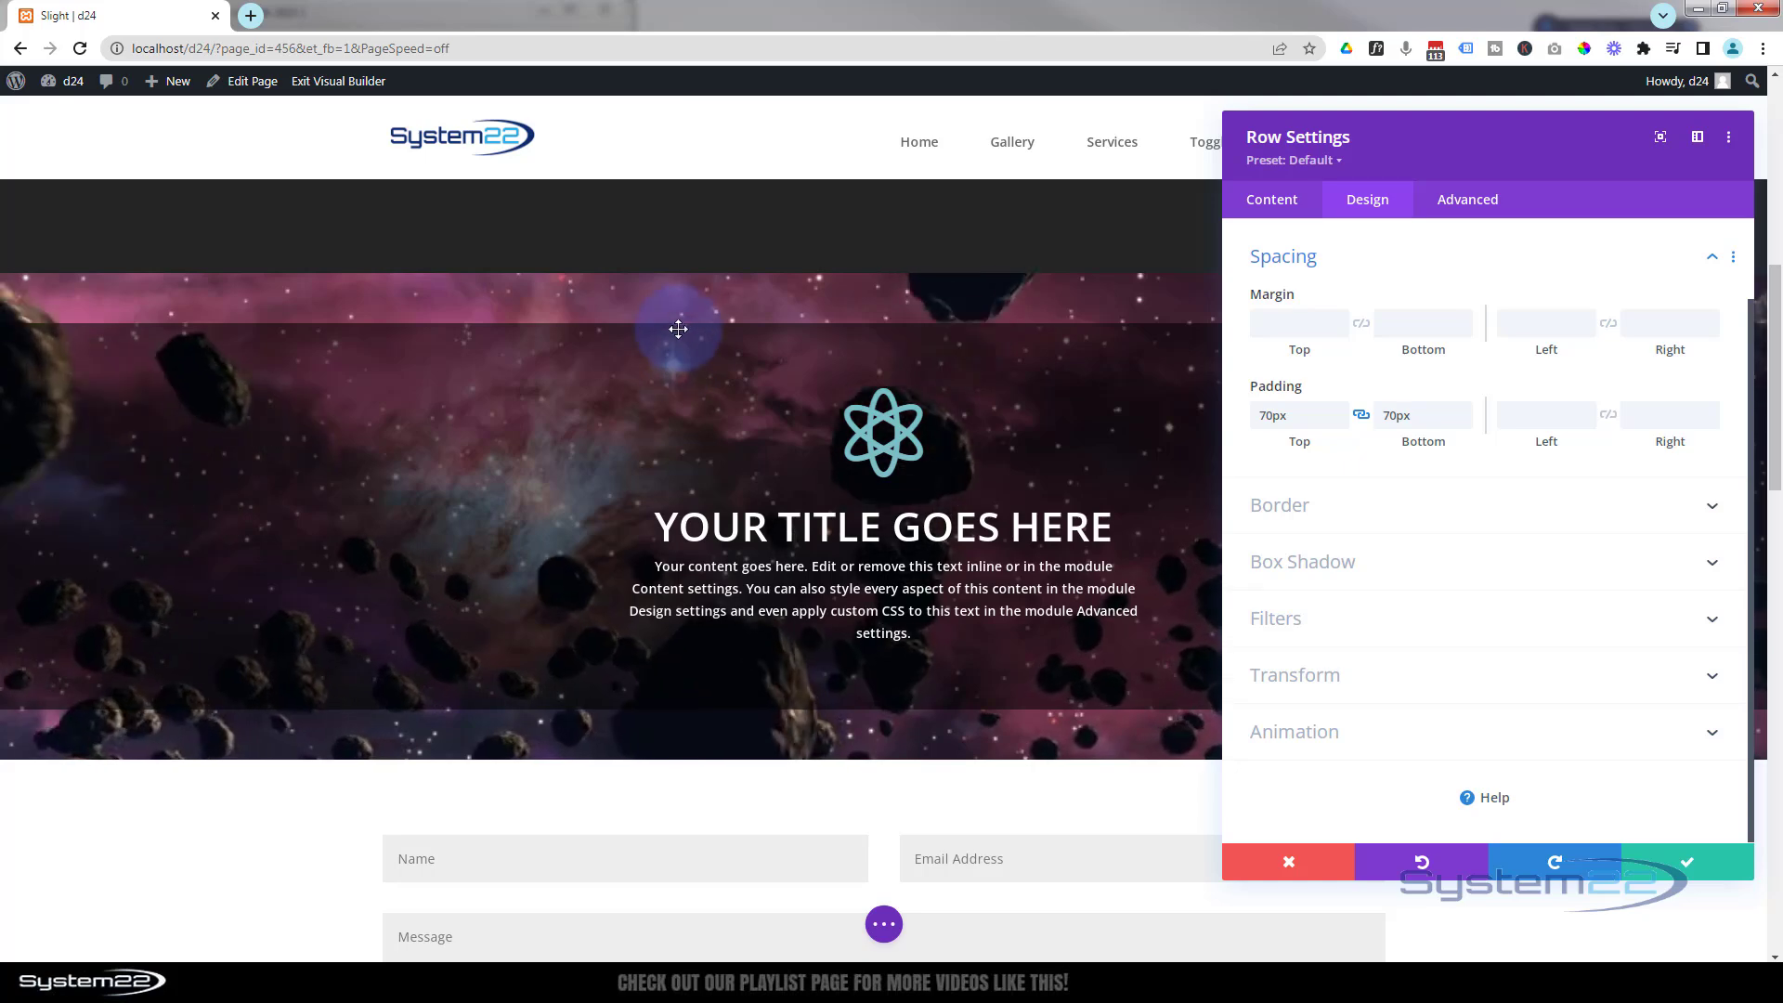
pyautogui.click(1663, 863)
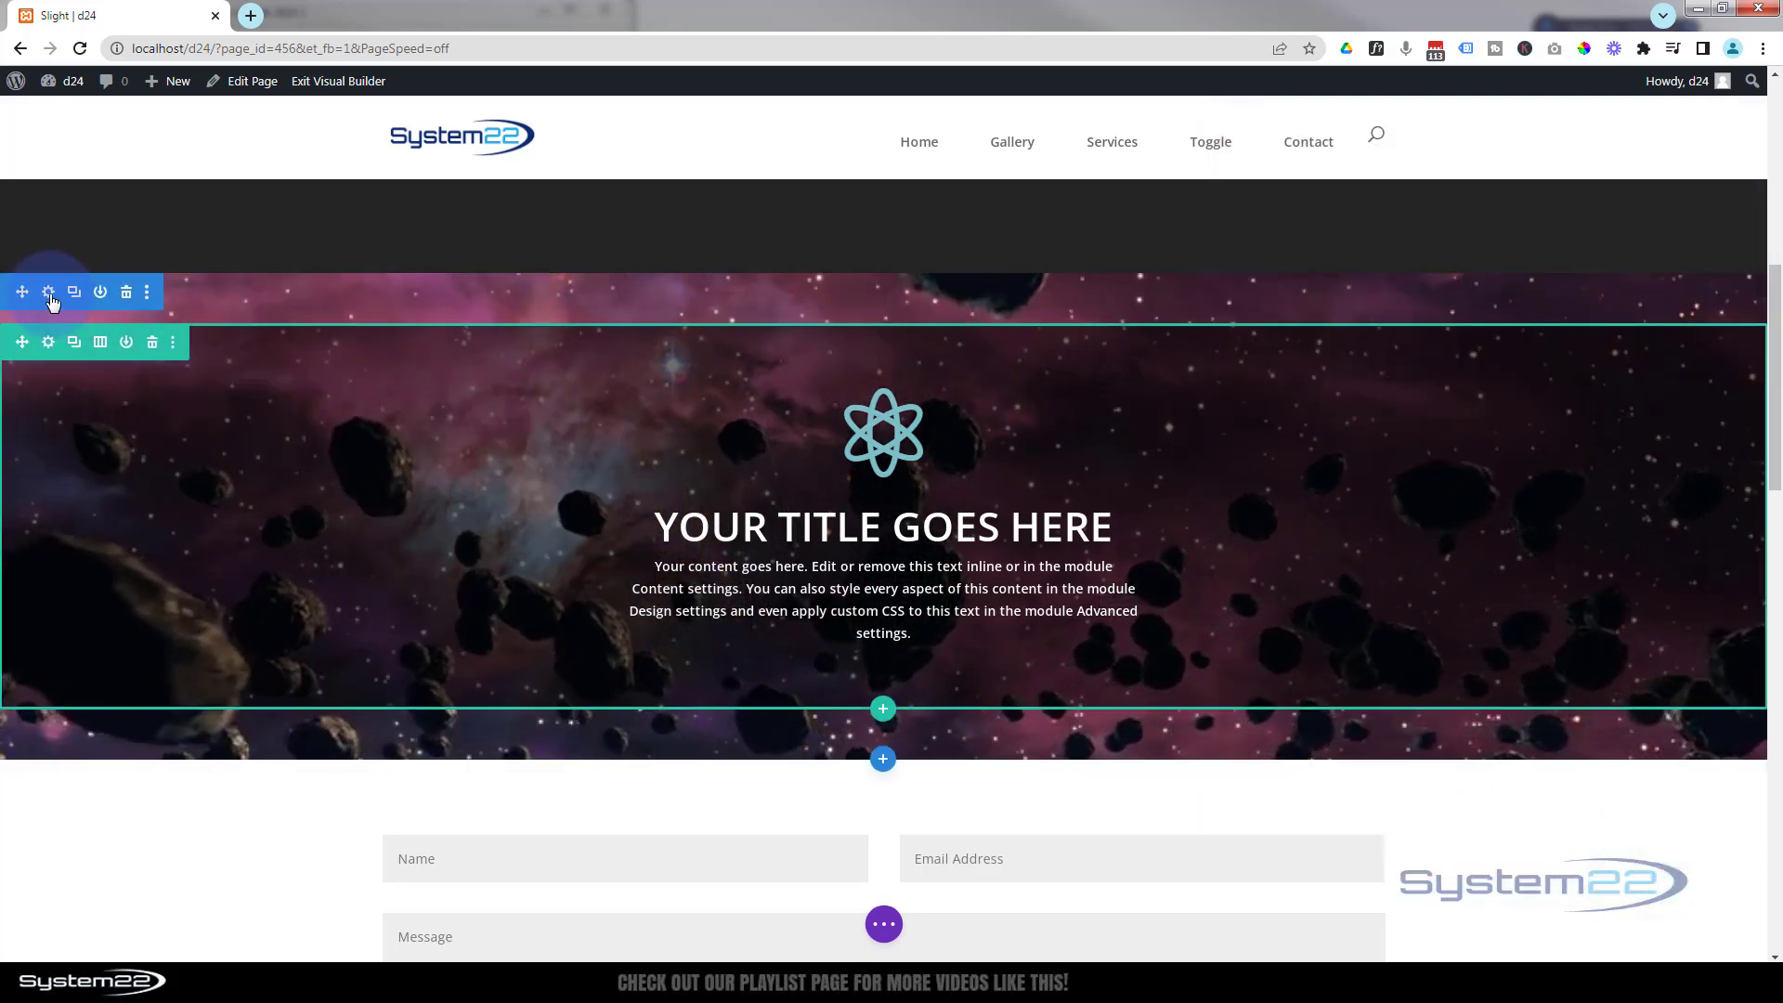
# - Set the asteroid video section's top and bottom padding to 0px and save the section settings
pyautogui.click(49, 293)
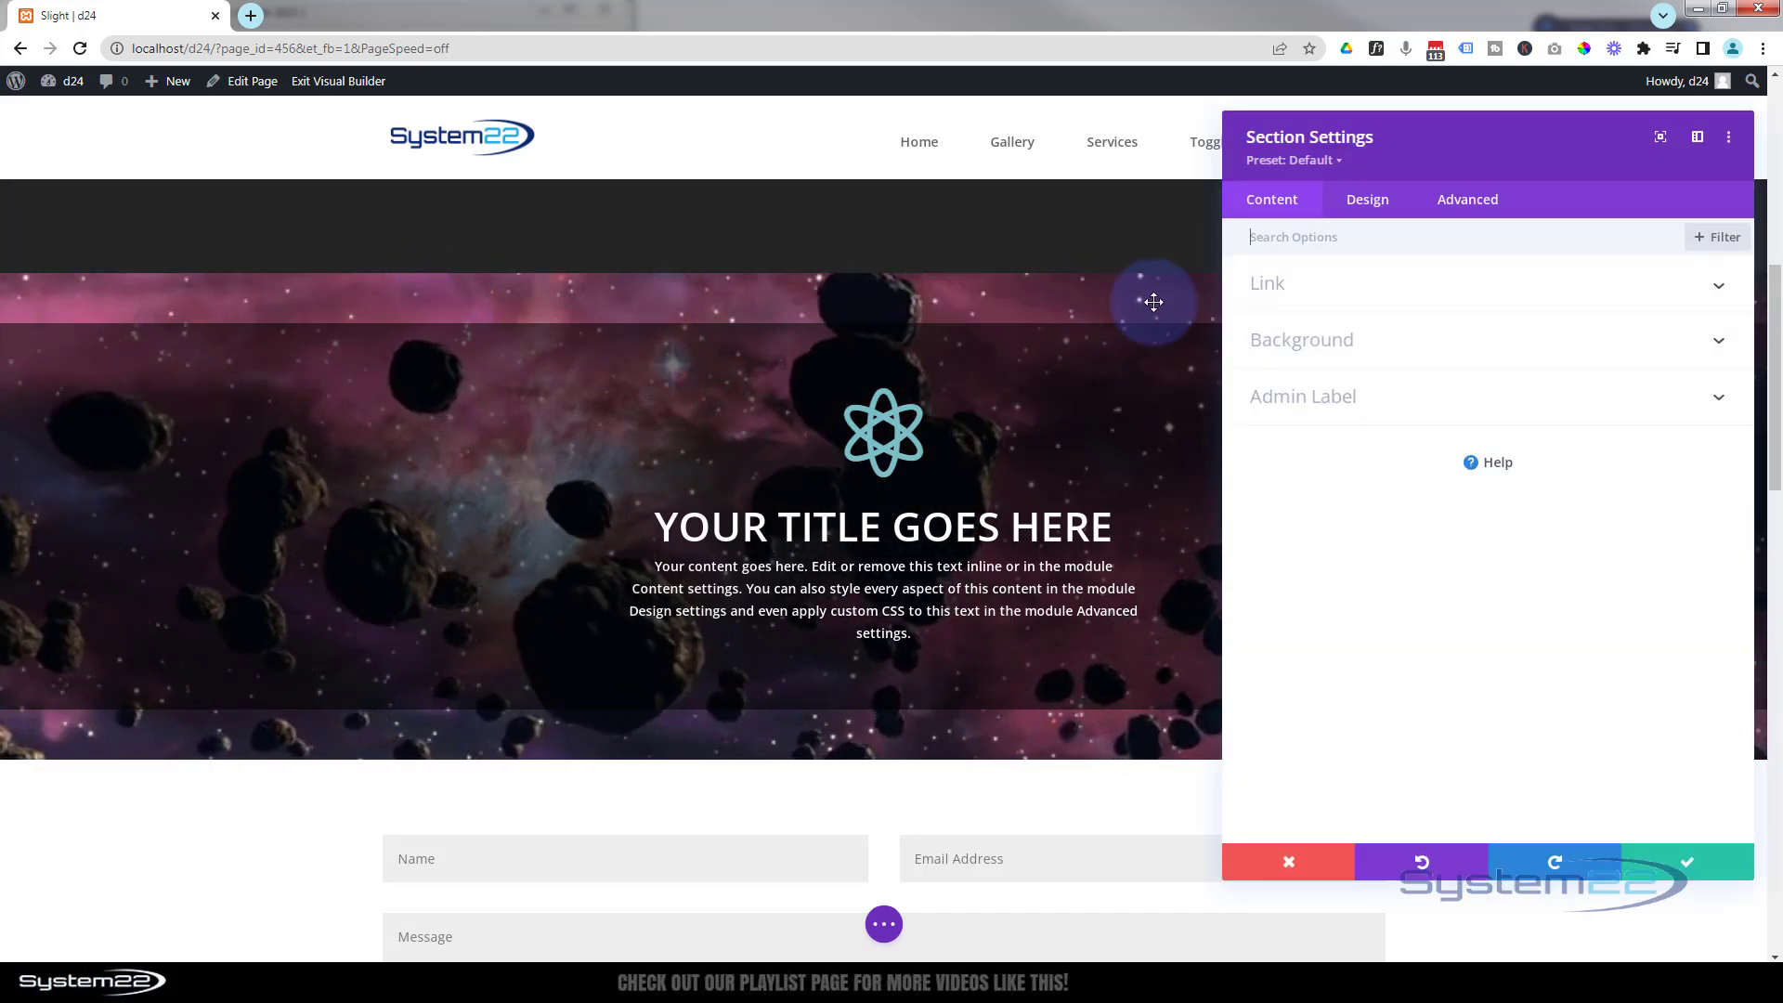
pyautogui.click(1372, 203)
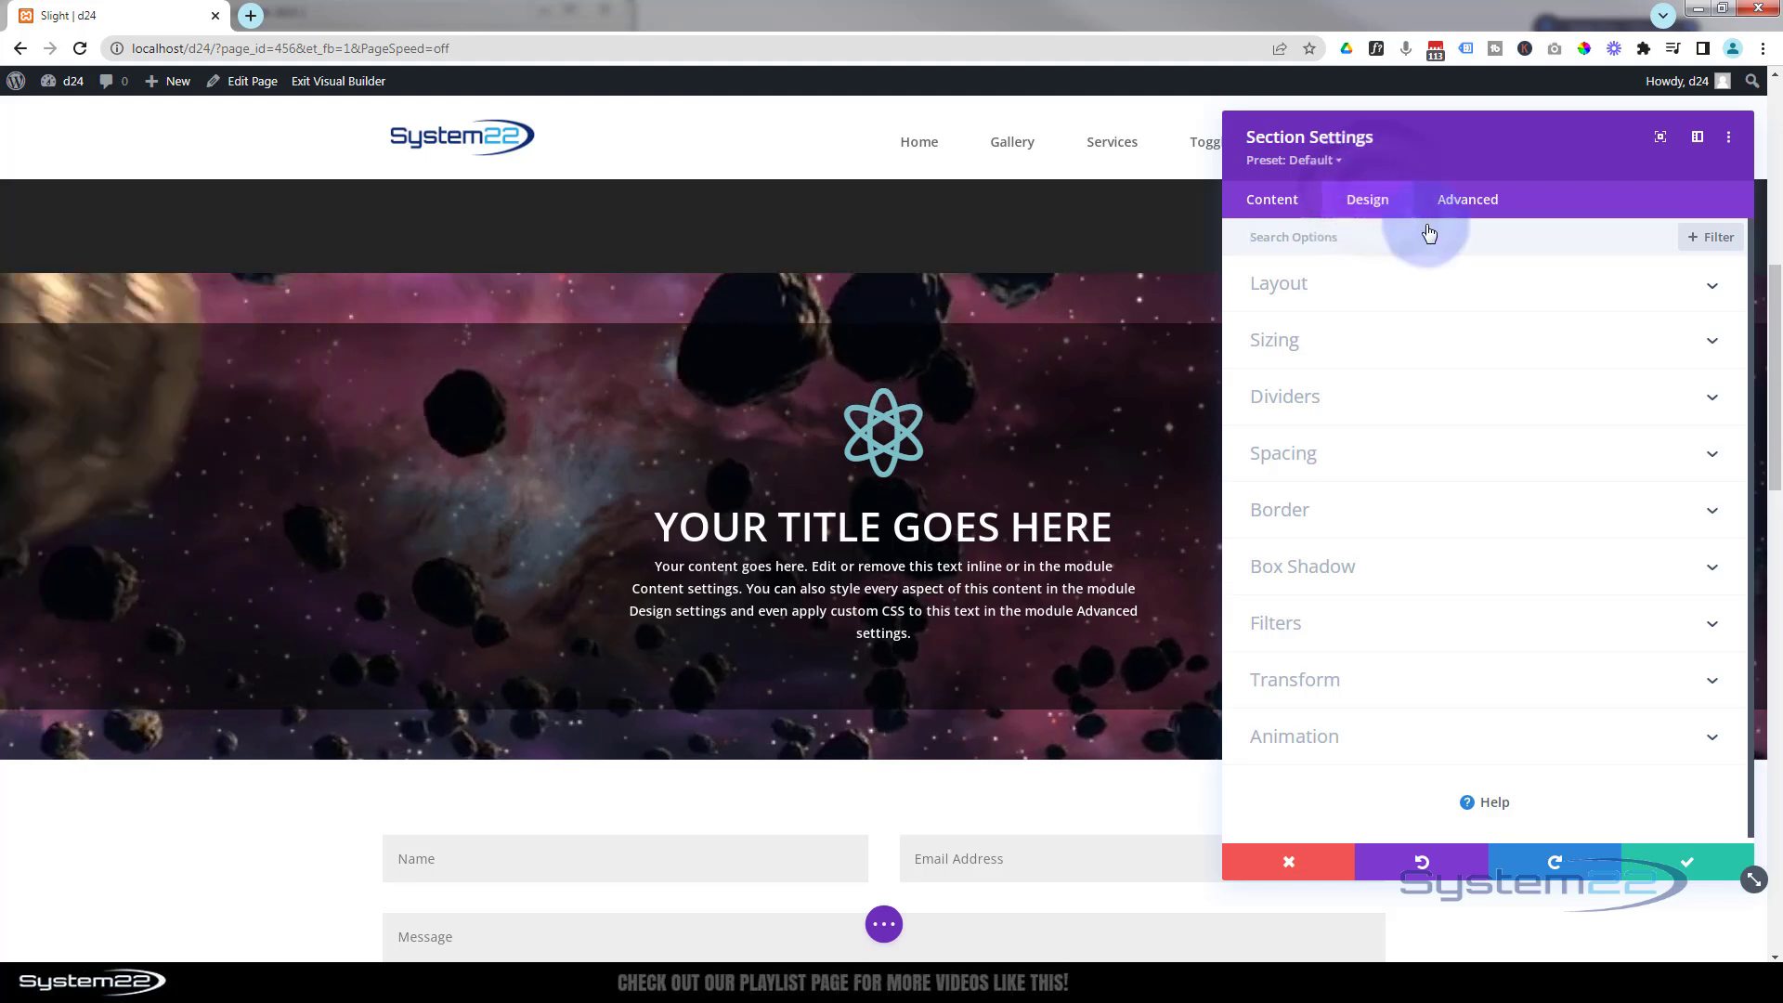
pyautogui.click(1370, 455)
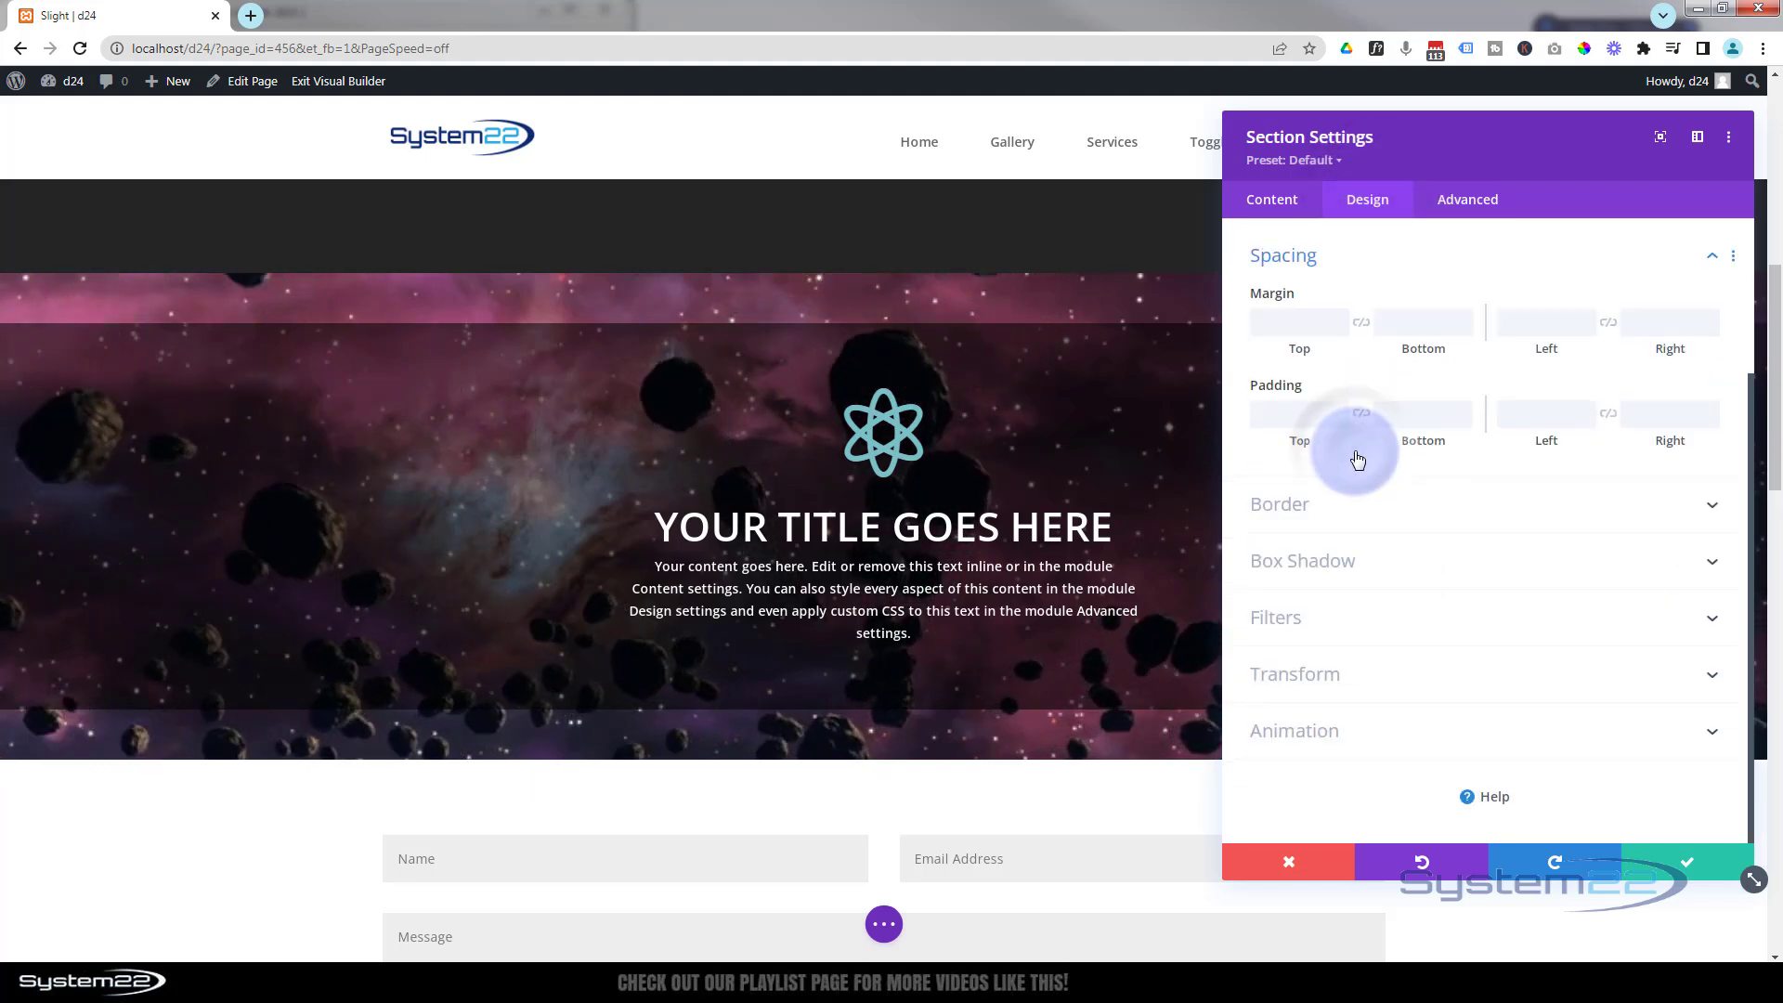
pyautogui.click(1305, 421)
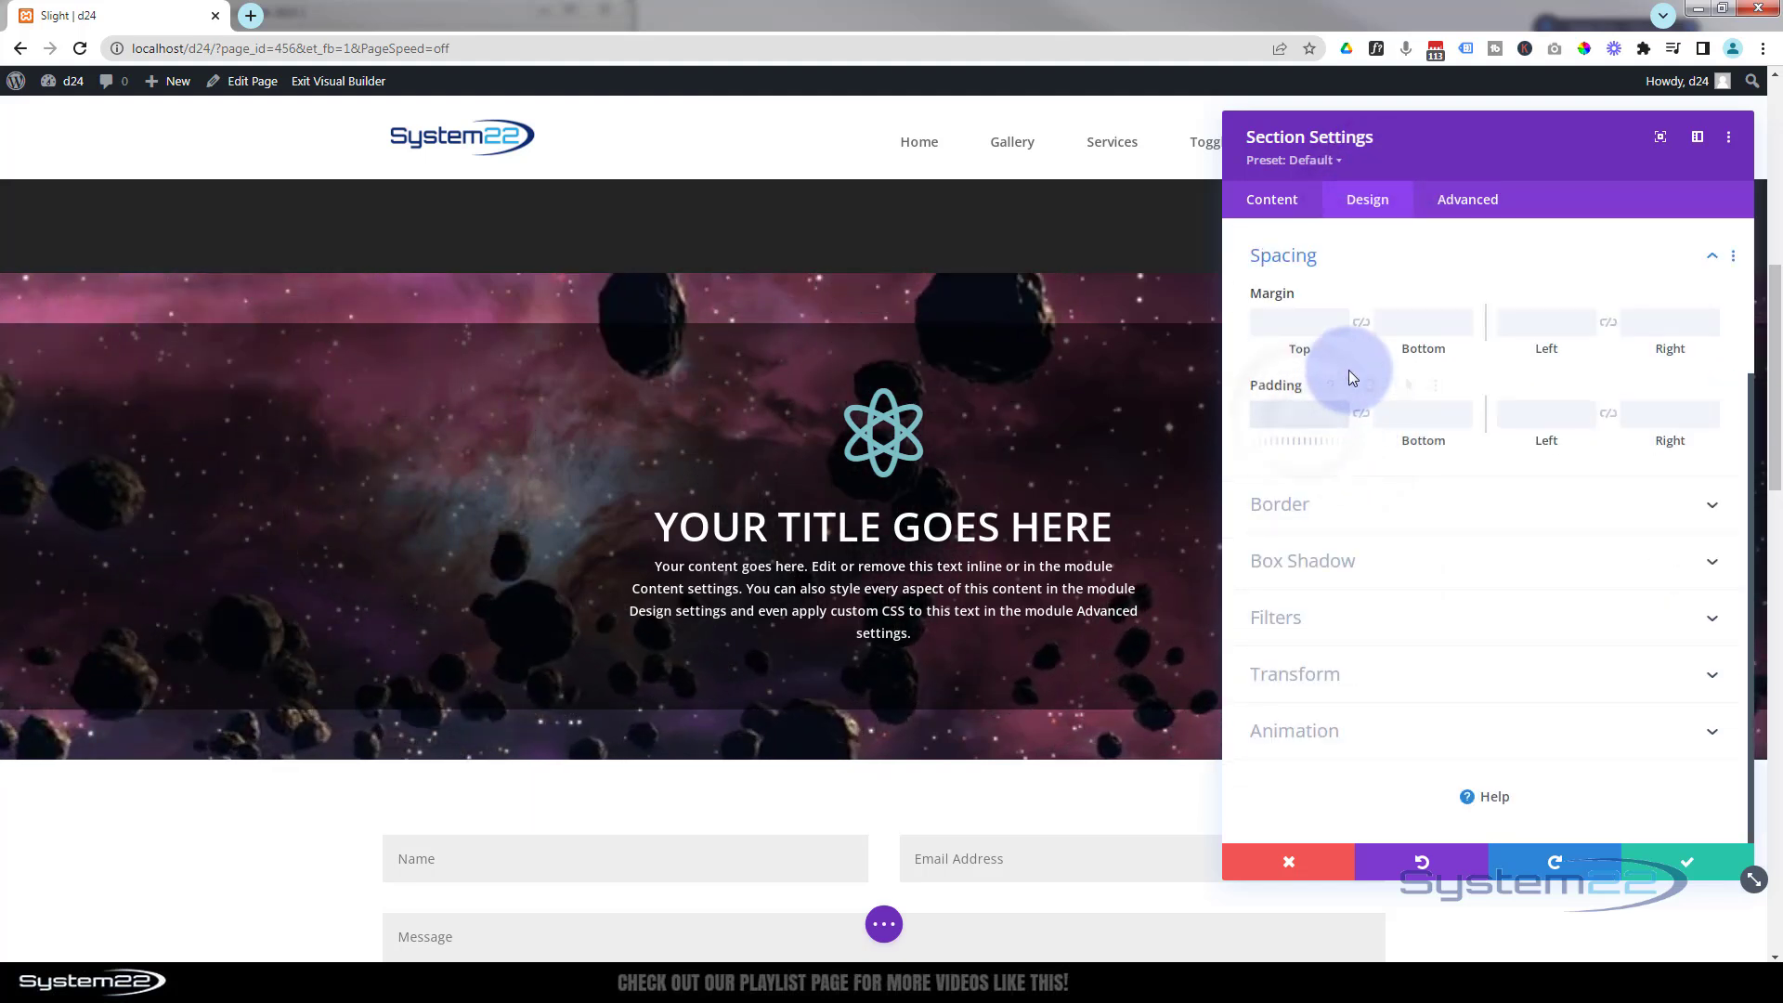
pyautogui.write('0')
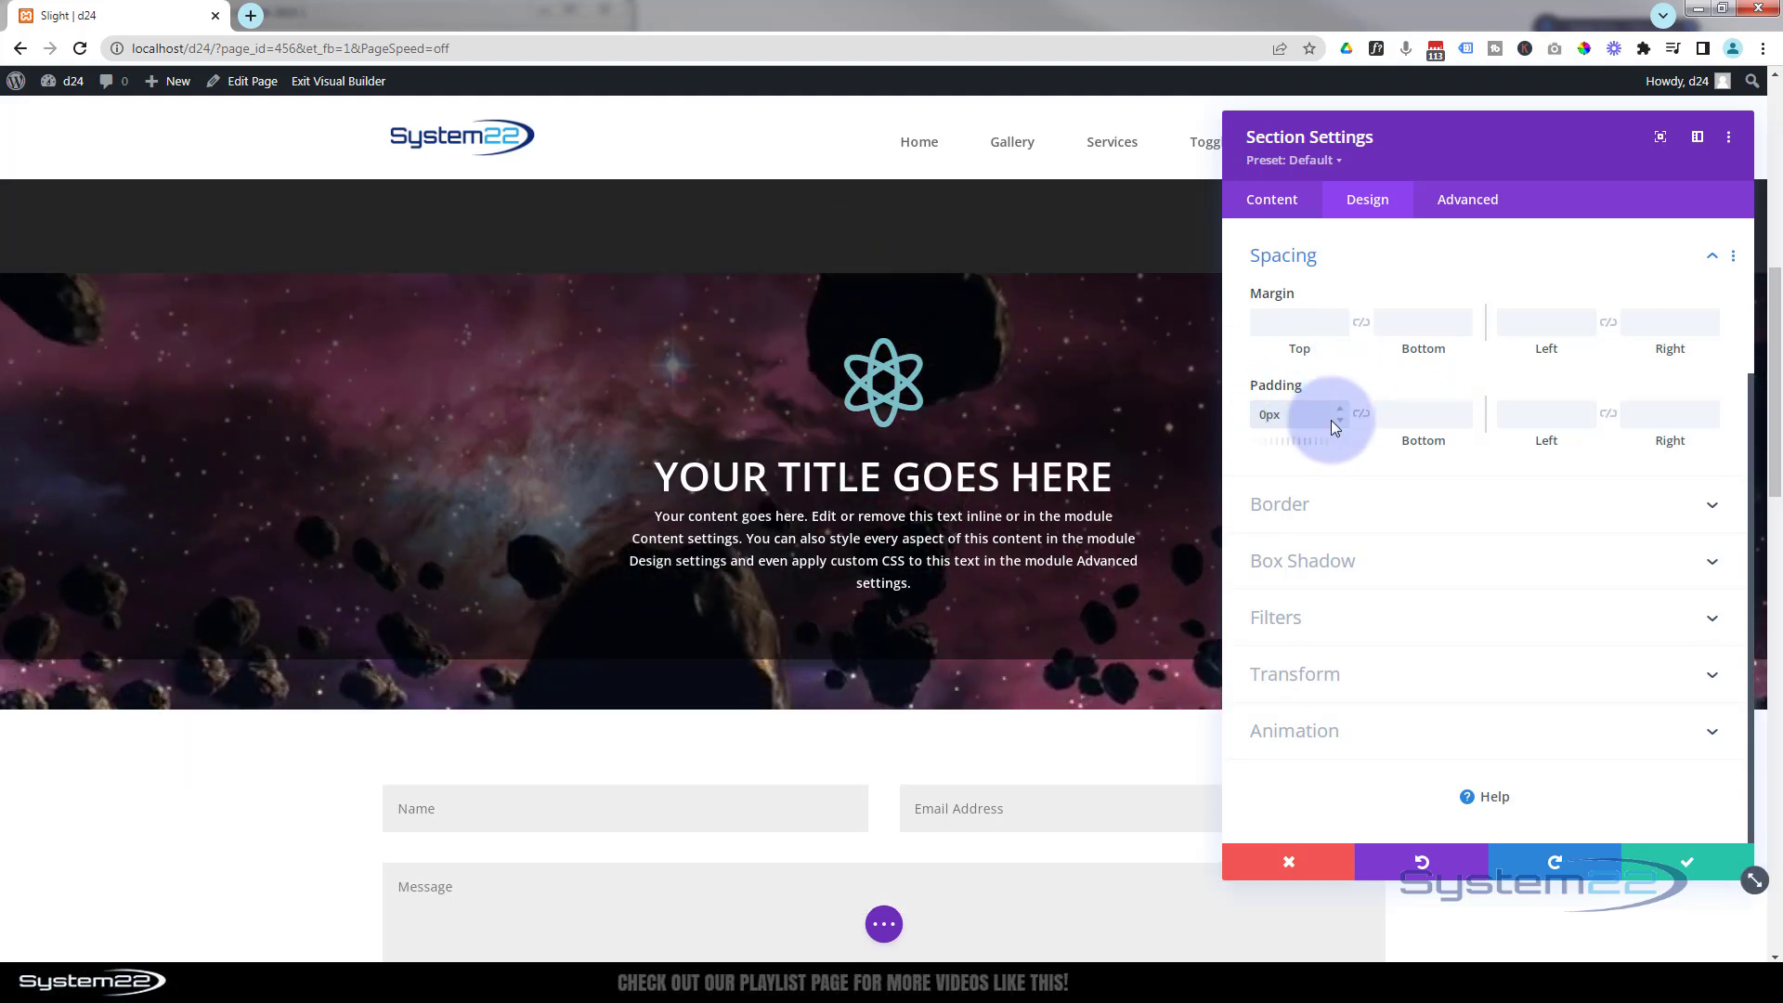
pyautogui.click(1361, 414)
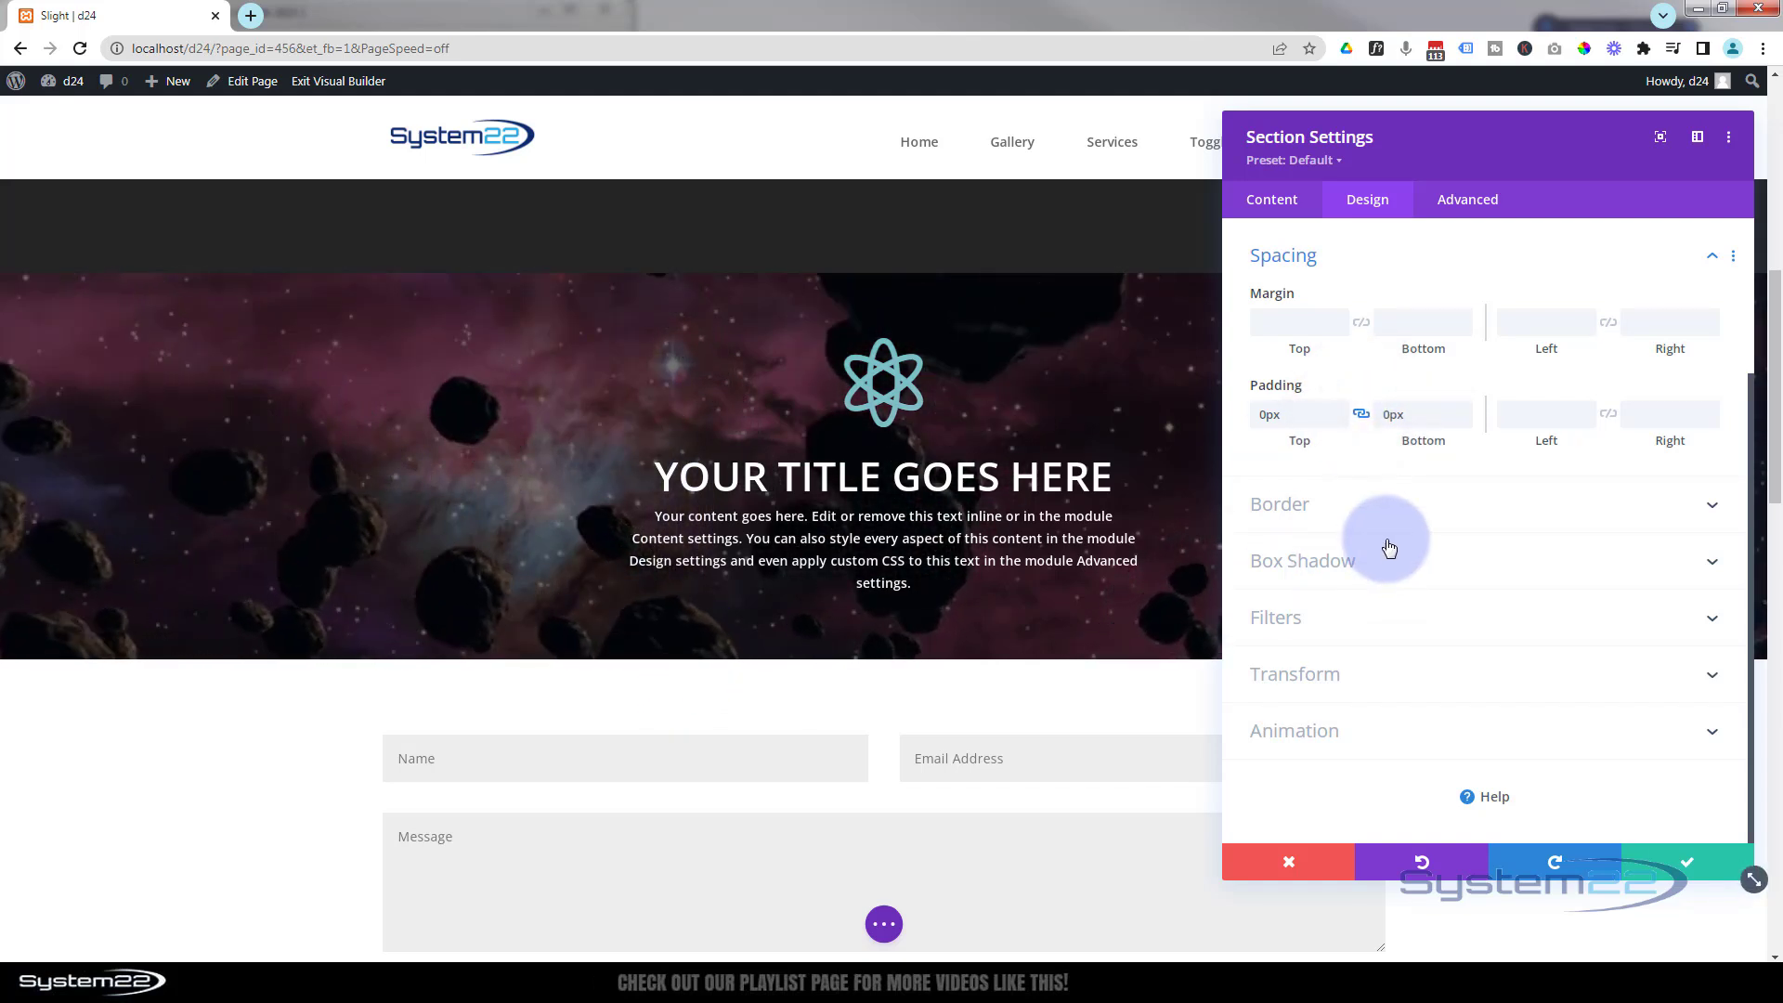
pyautogui.click(1709, 869)
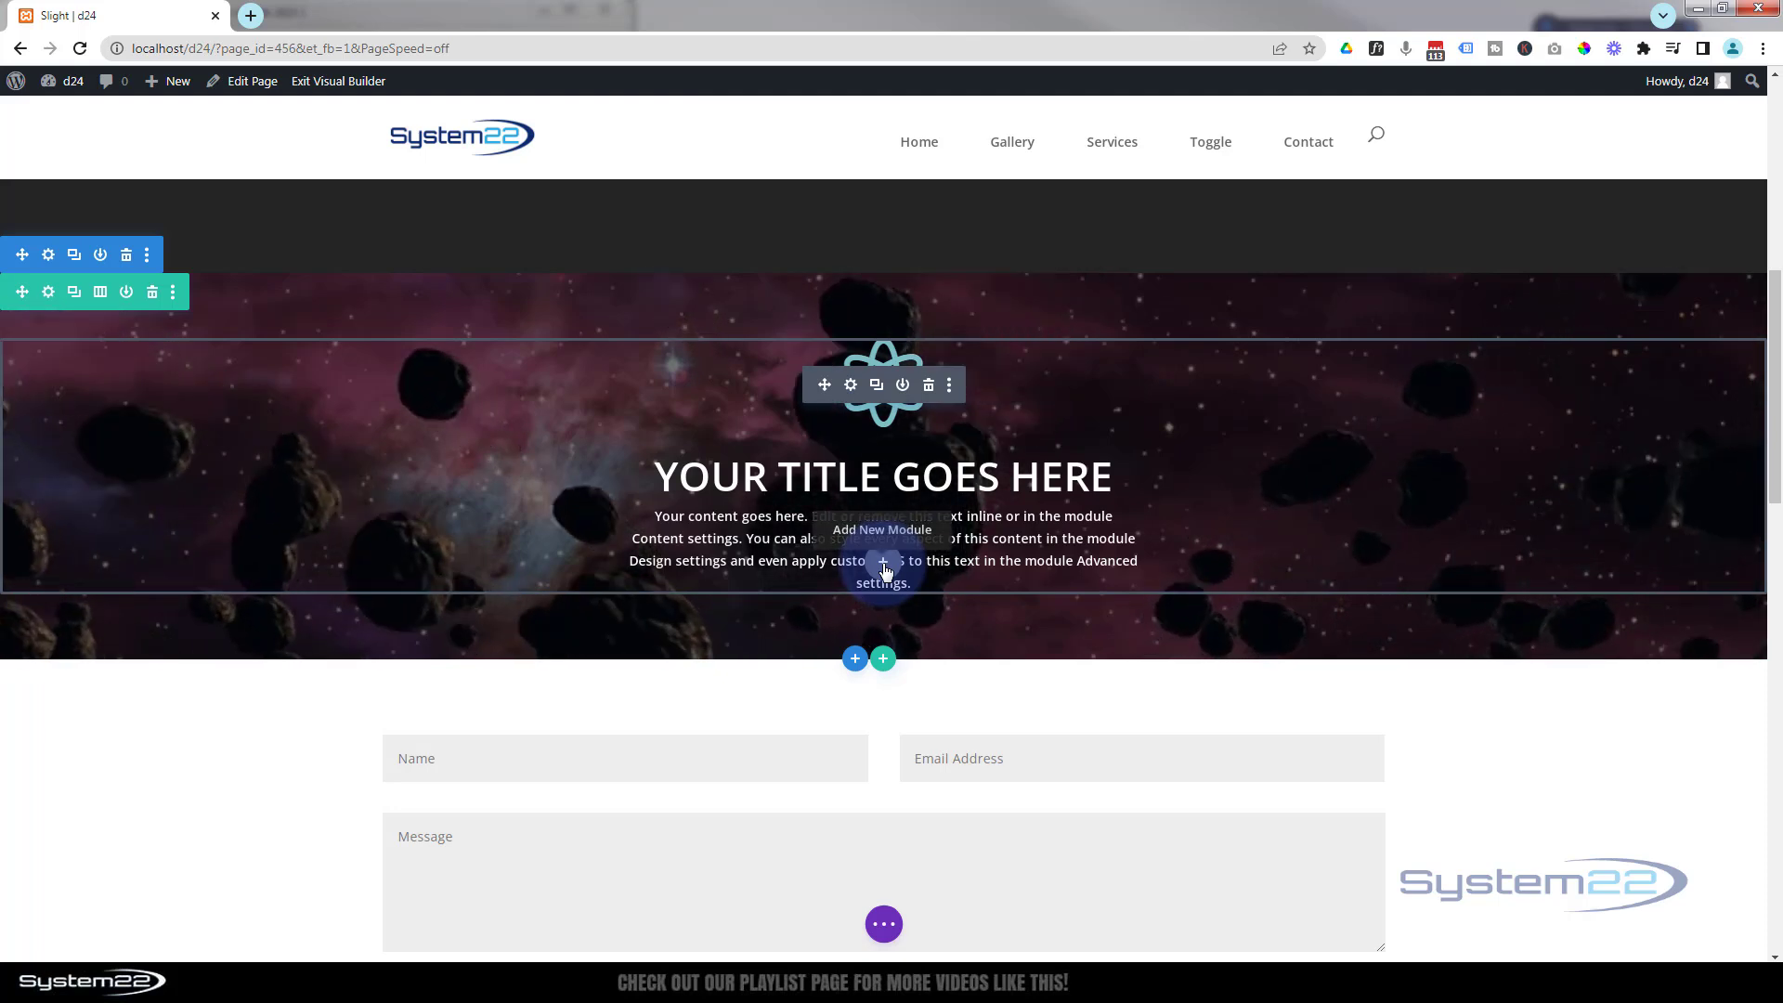
# - Add an Image module below the blurb and load ufo.png from the media library
pyautogui.click(883, 564)
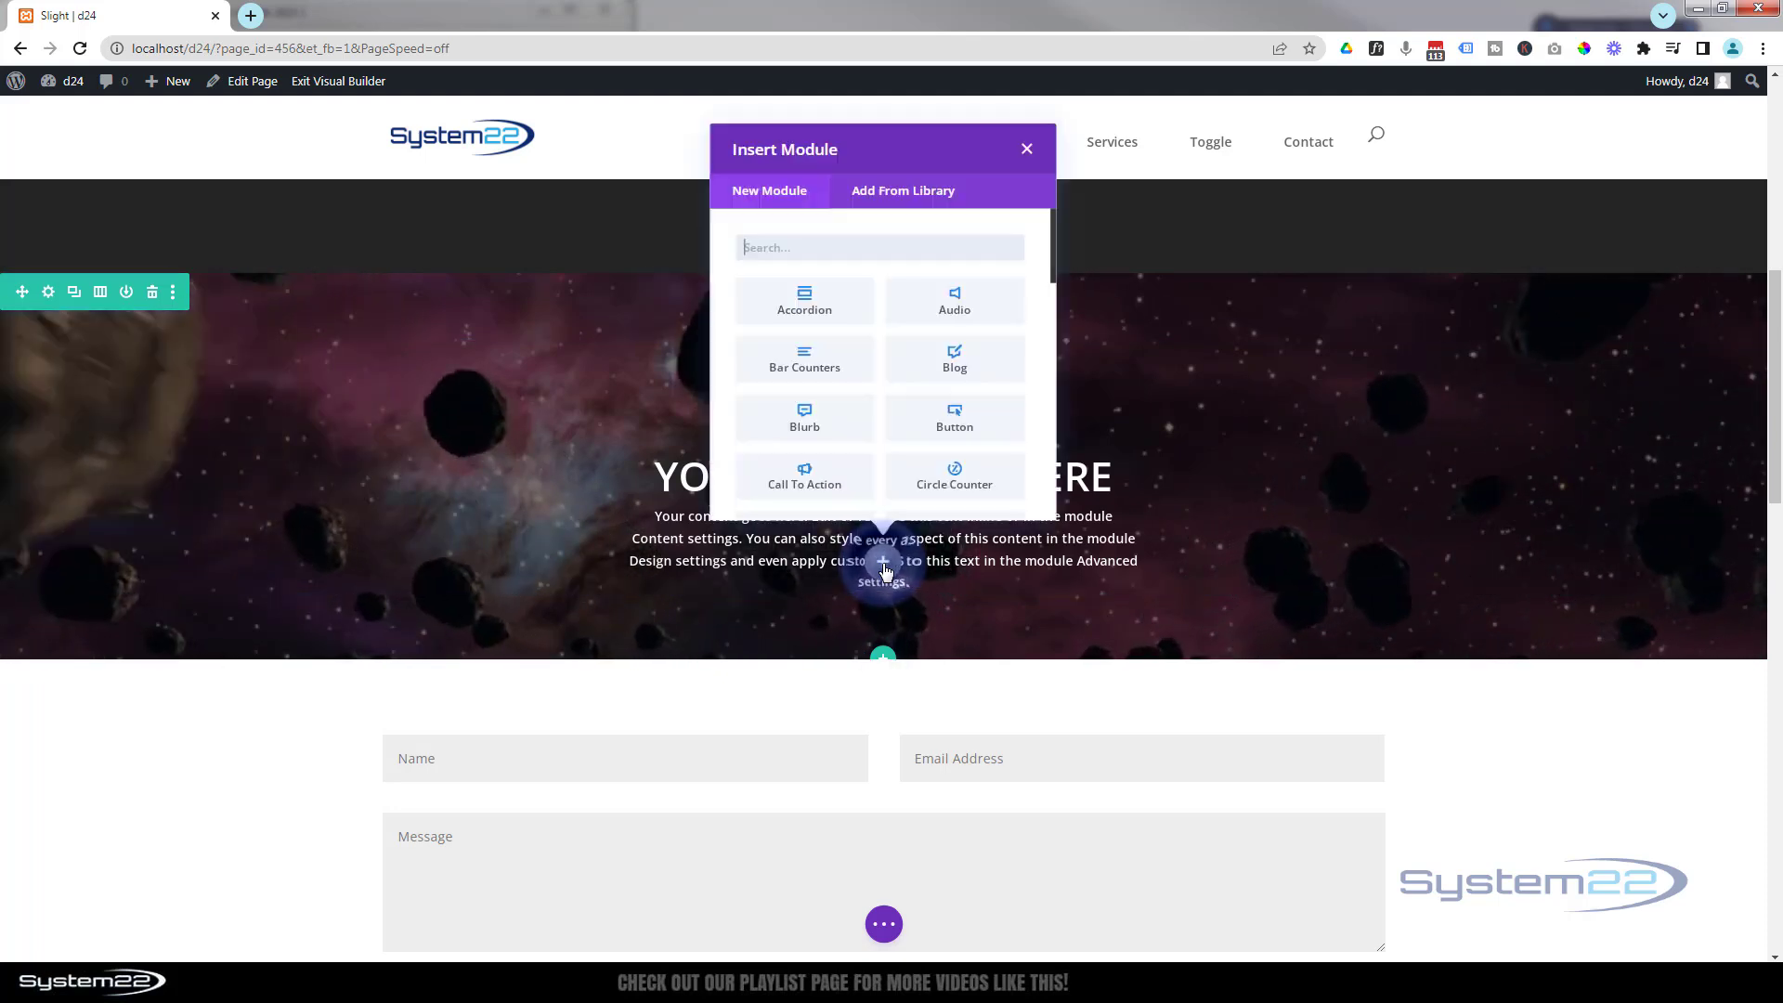
pyautogui.scroll(-4, 929, 436)
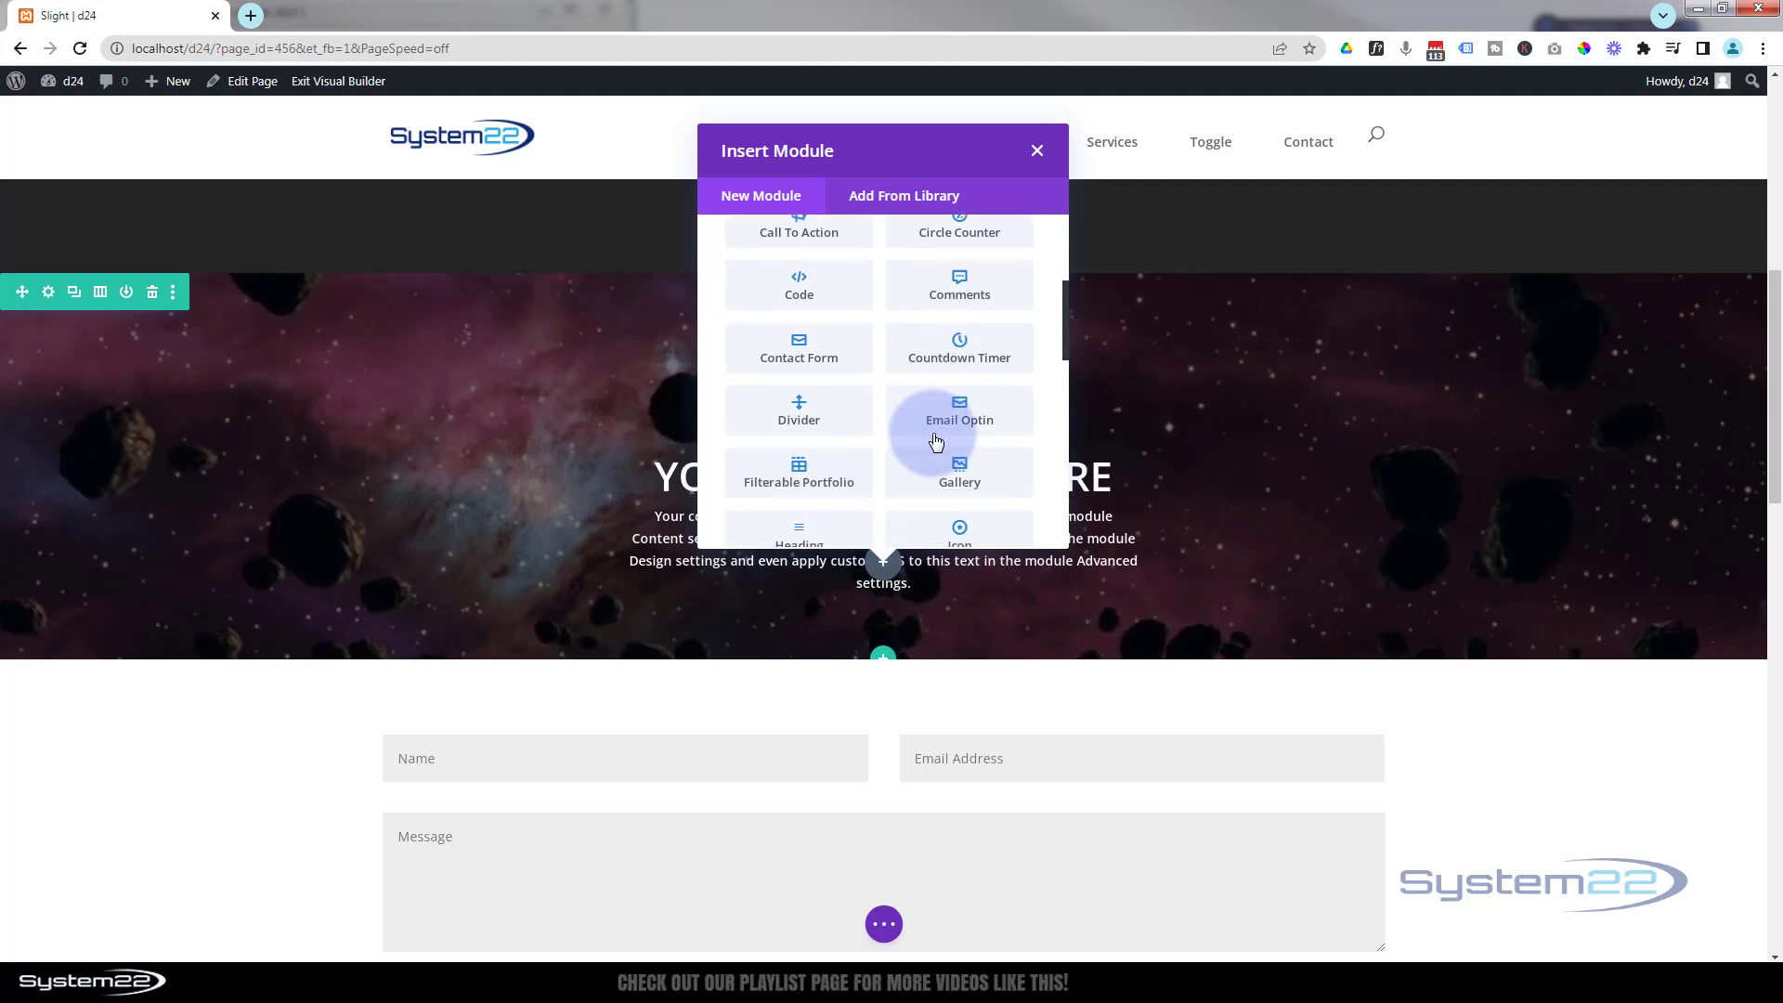
pyautogui.scroll(-1, 836, 432)
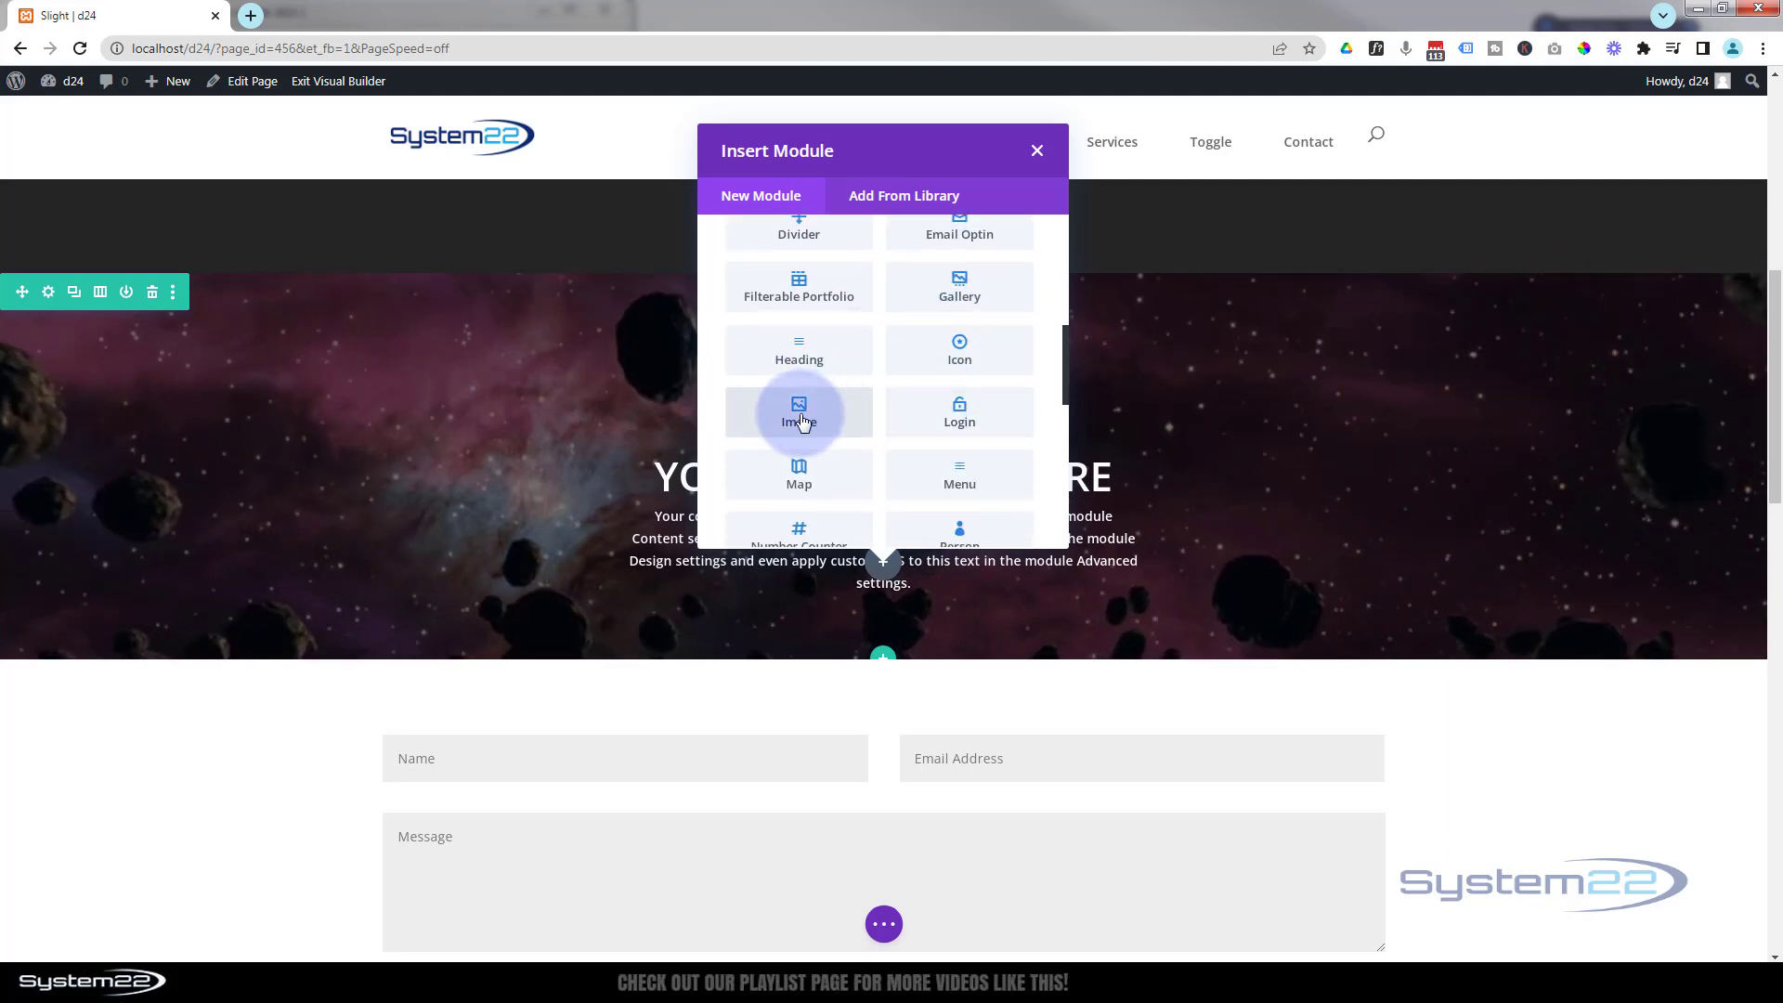
pyautogui.click(803, 422)
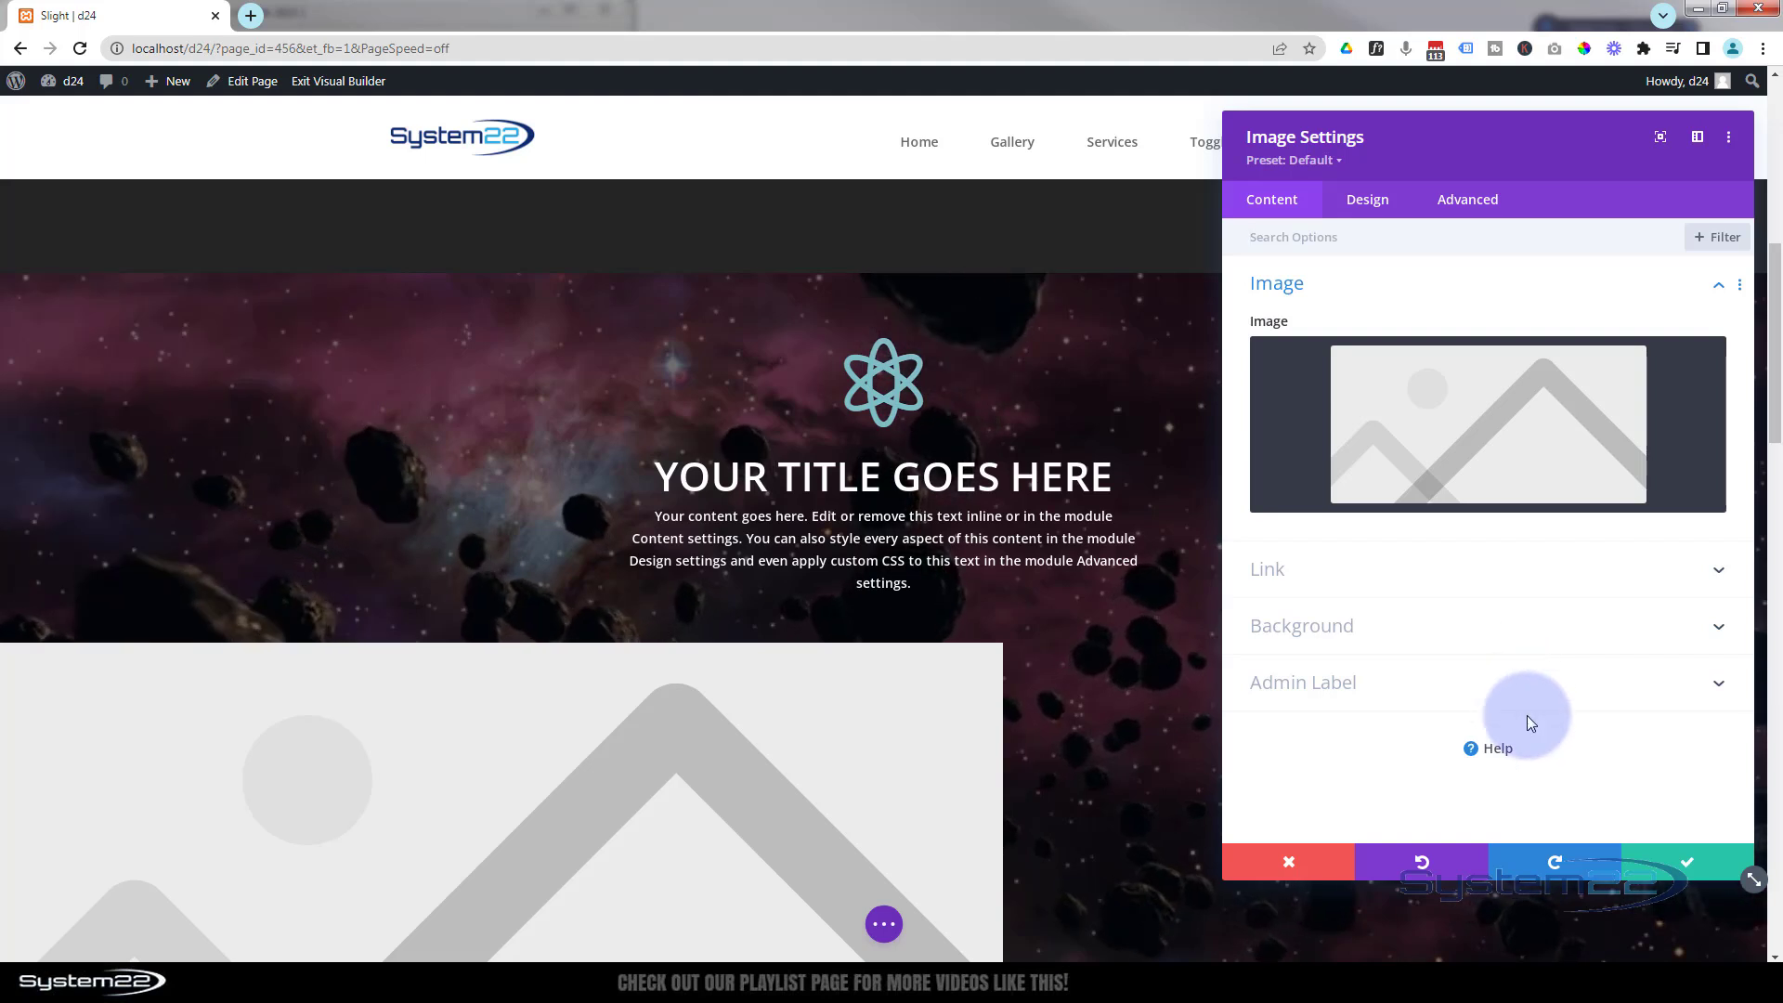
pyautogui.click(1468, 448)
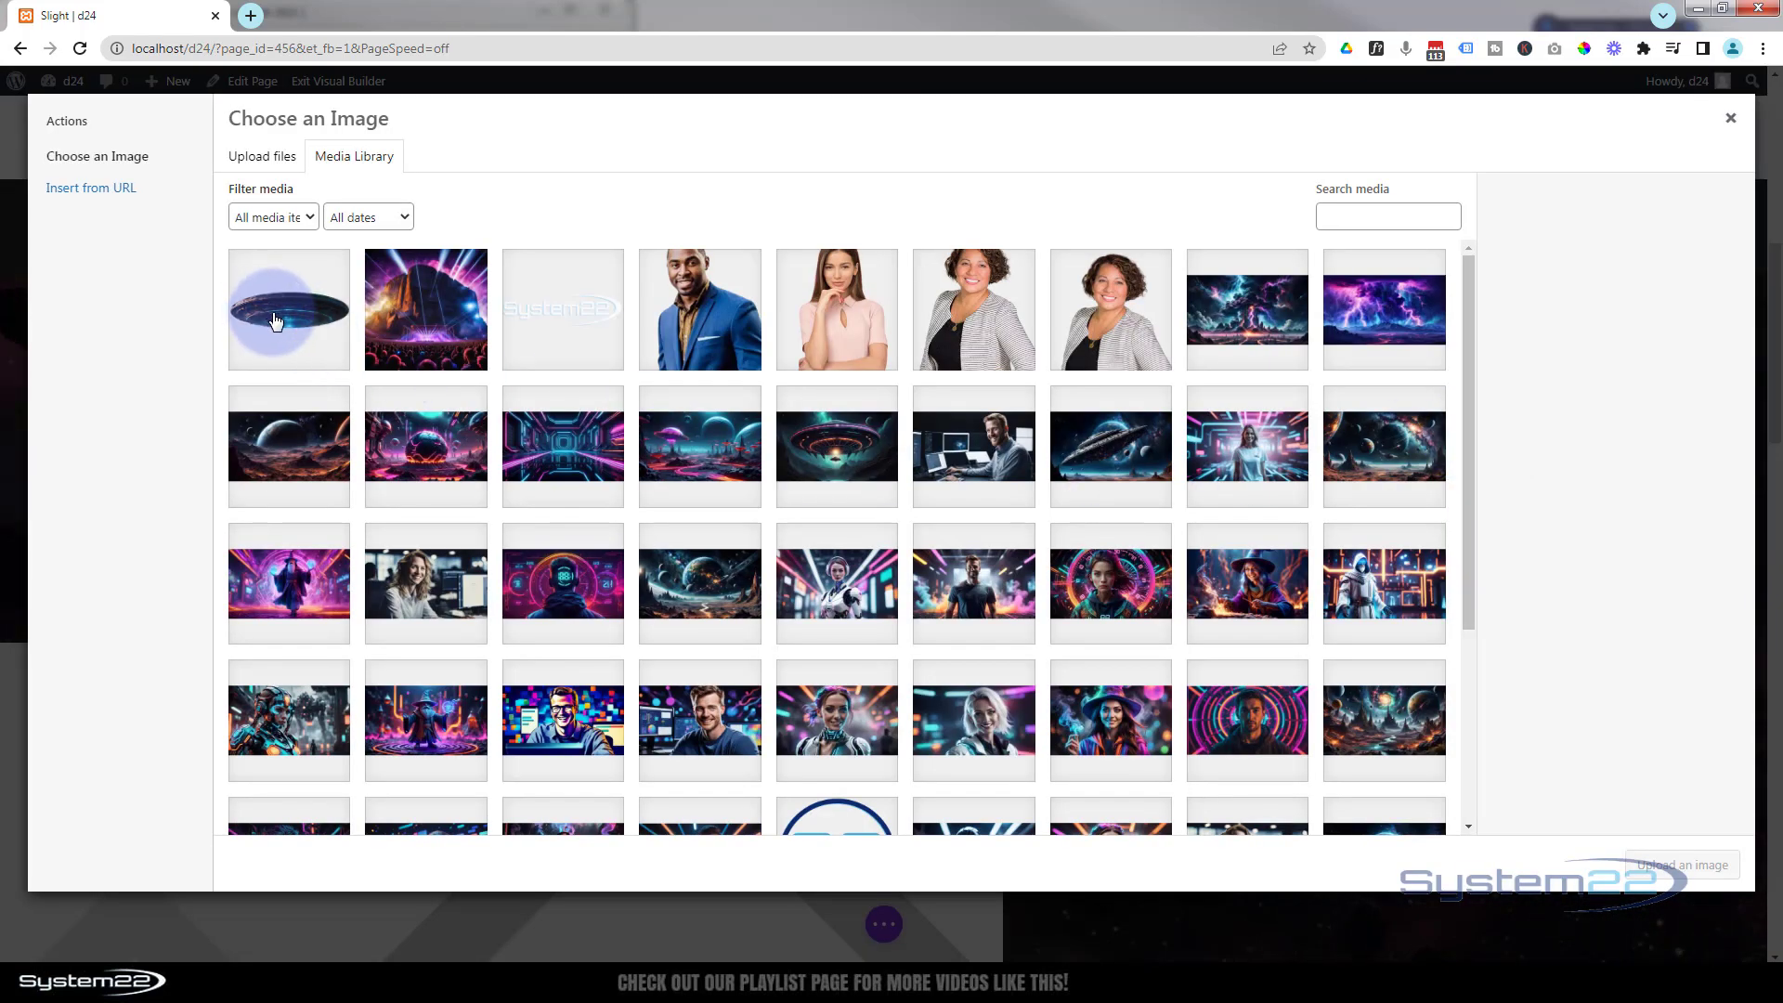
pyautogui.click(275, 321)
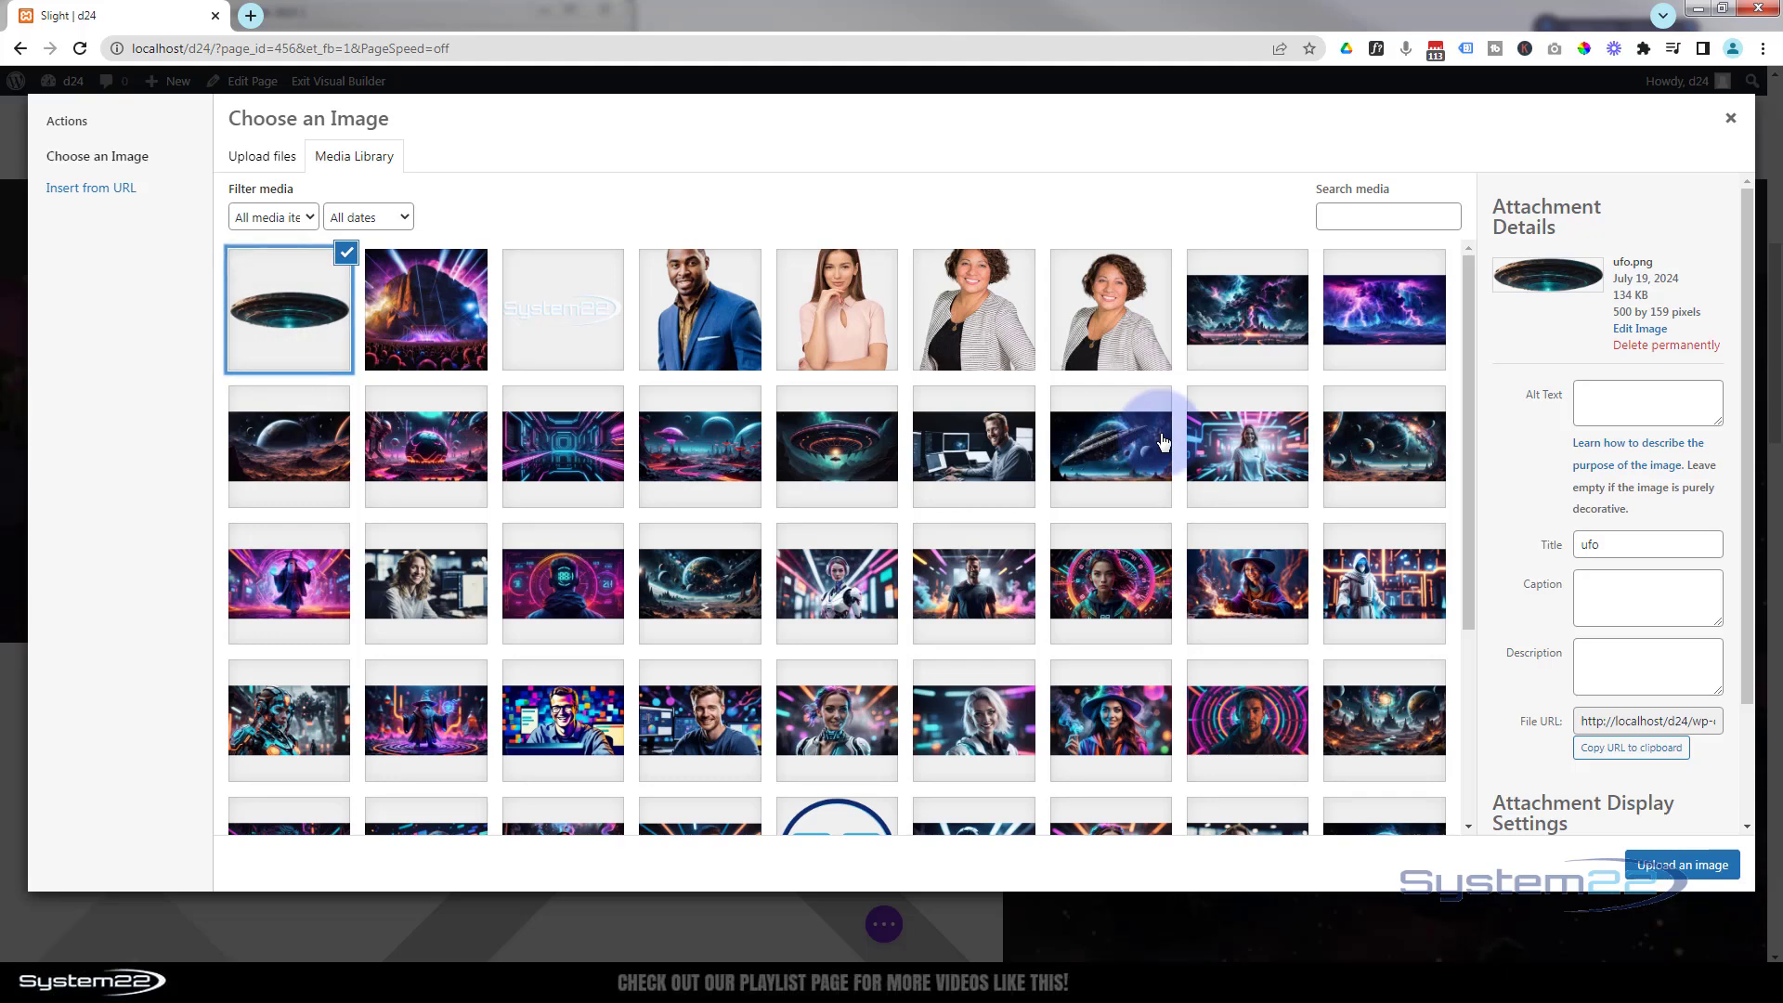
pyautogui.click(1696, 874)
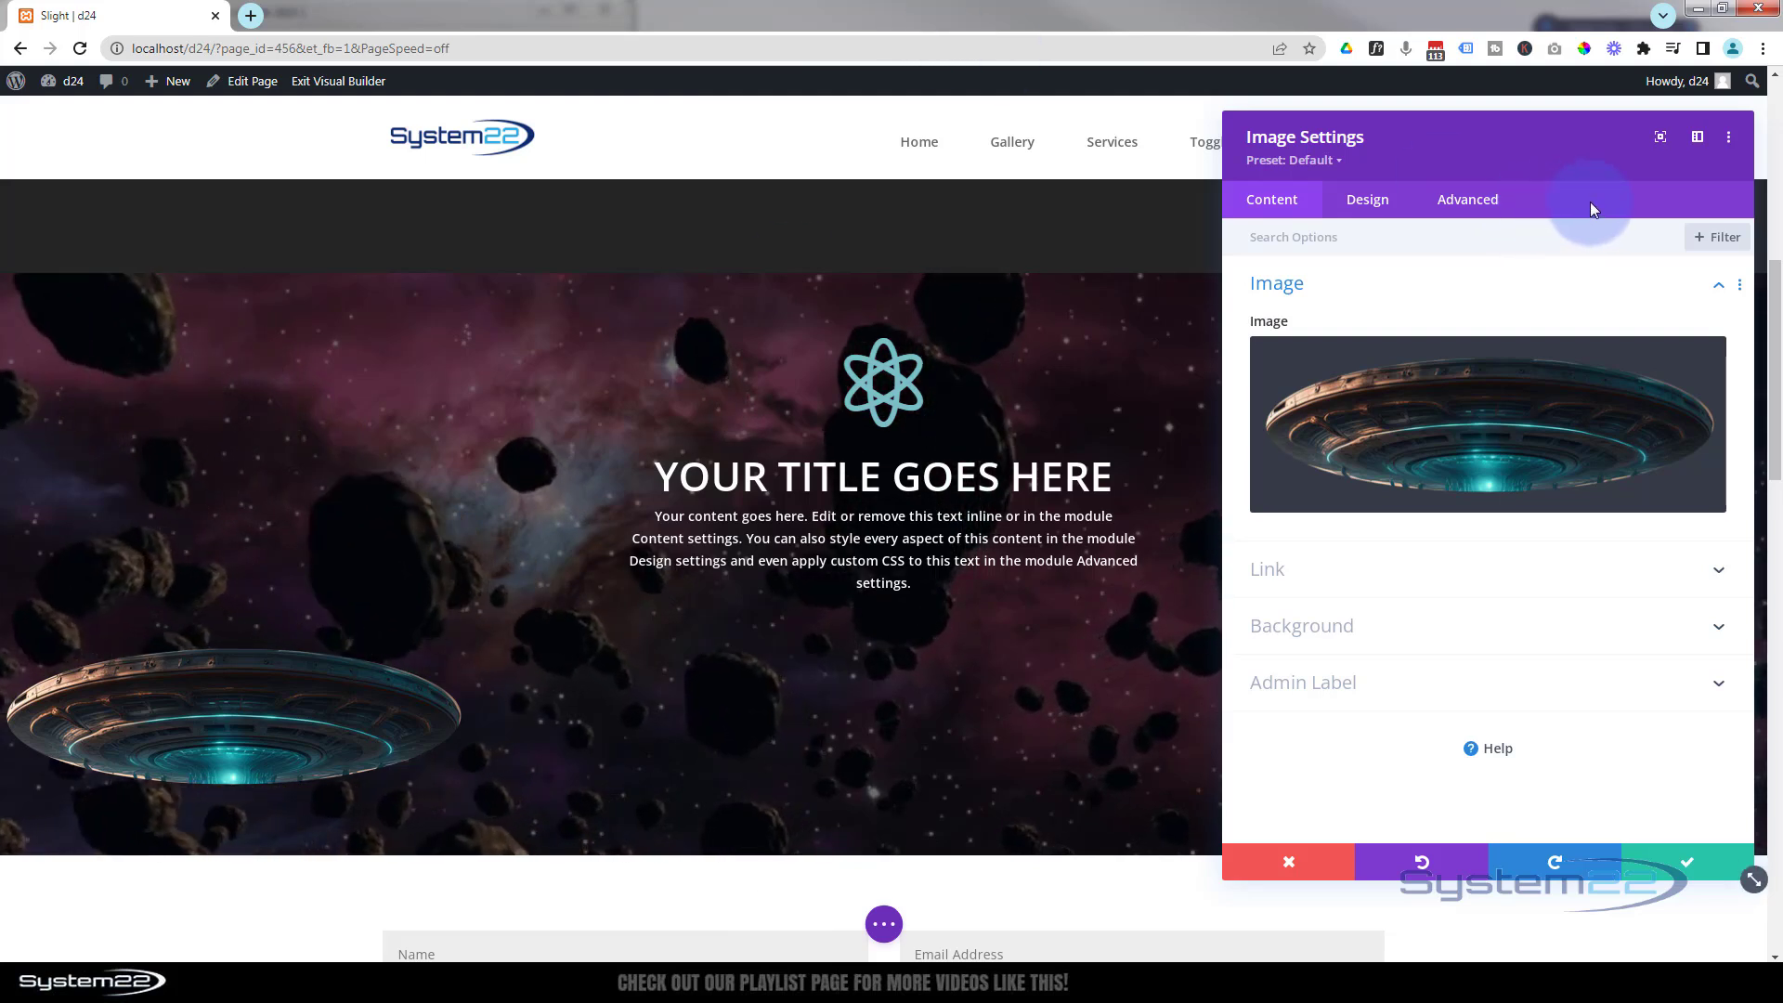
# - Set the UFO image module's position to Absolute
pyautogui.click(1480, 202)
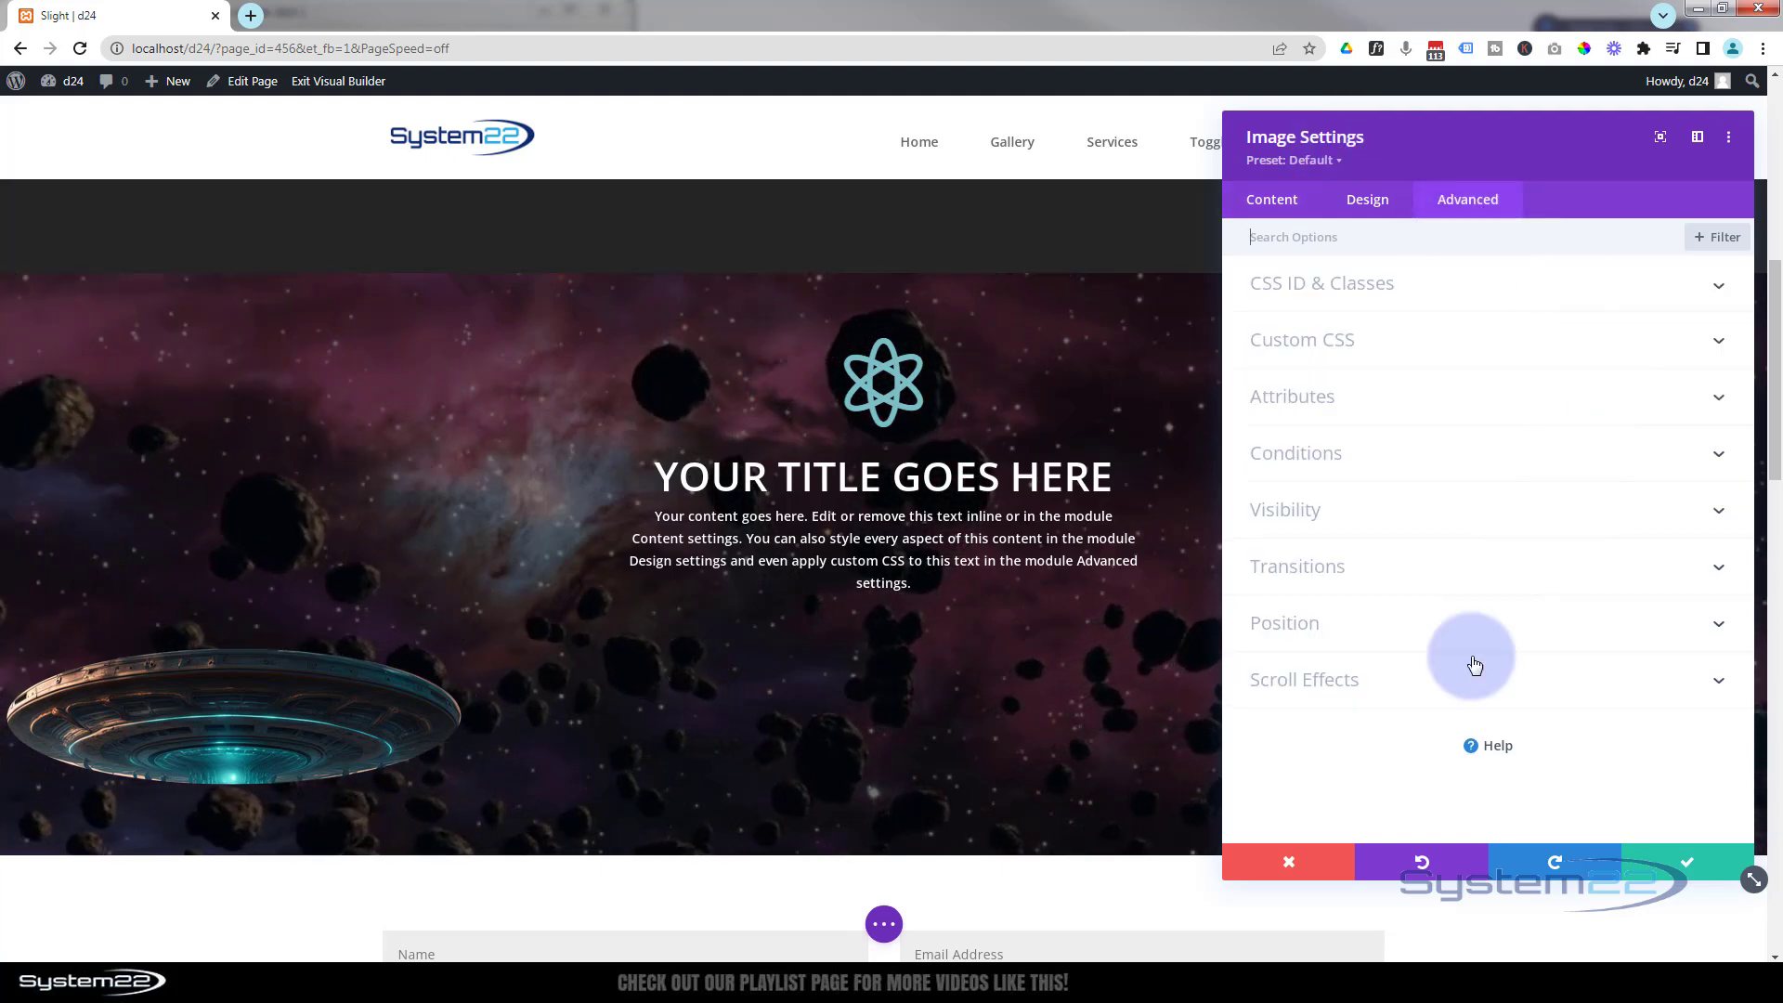
pyautogui.click(1459, 628)
pyautogui.scroll(-1, 1458, 621)
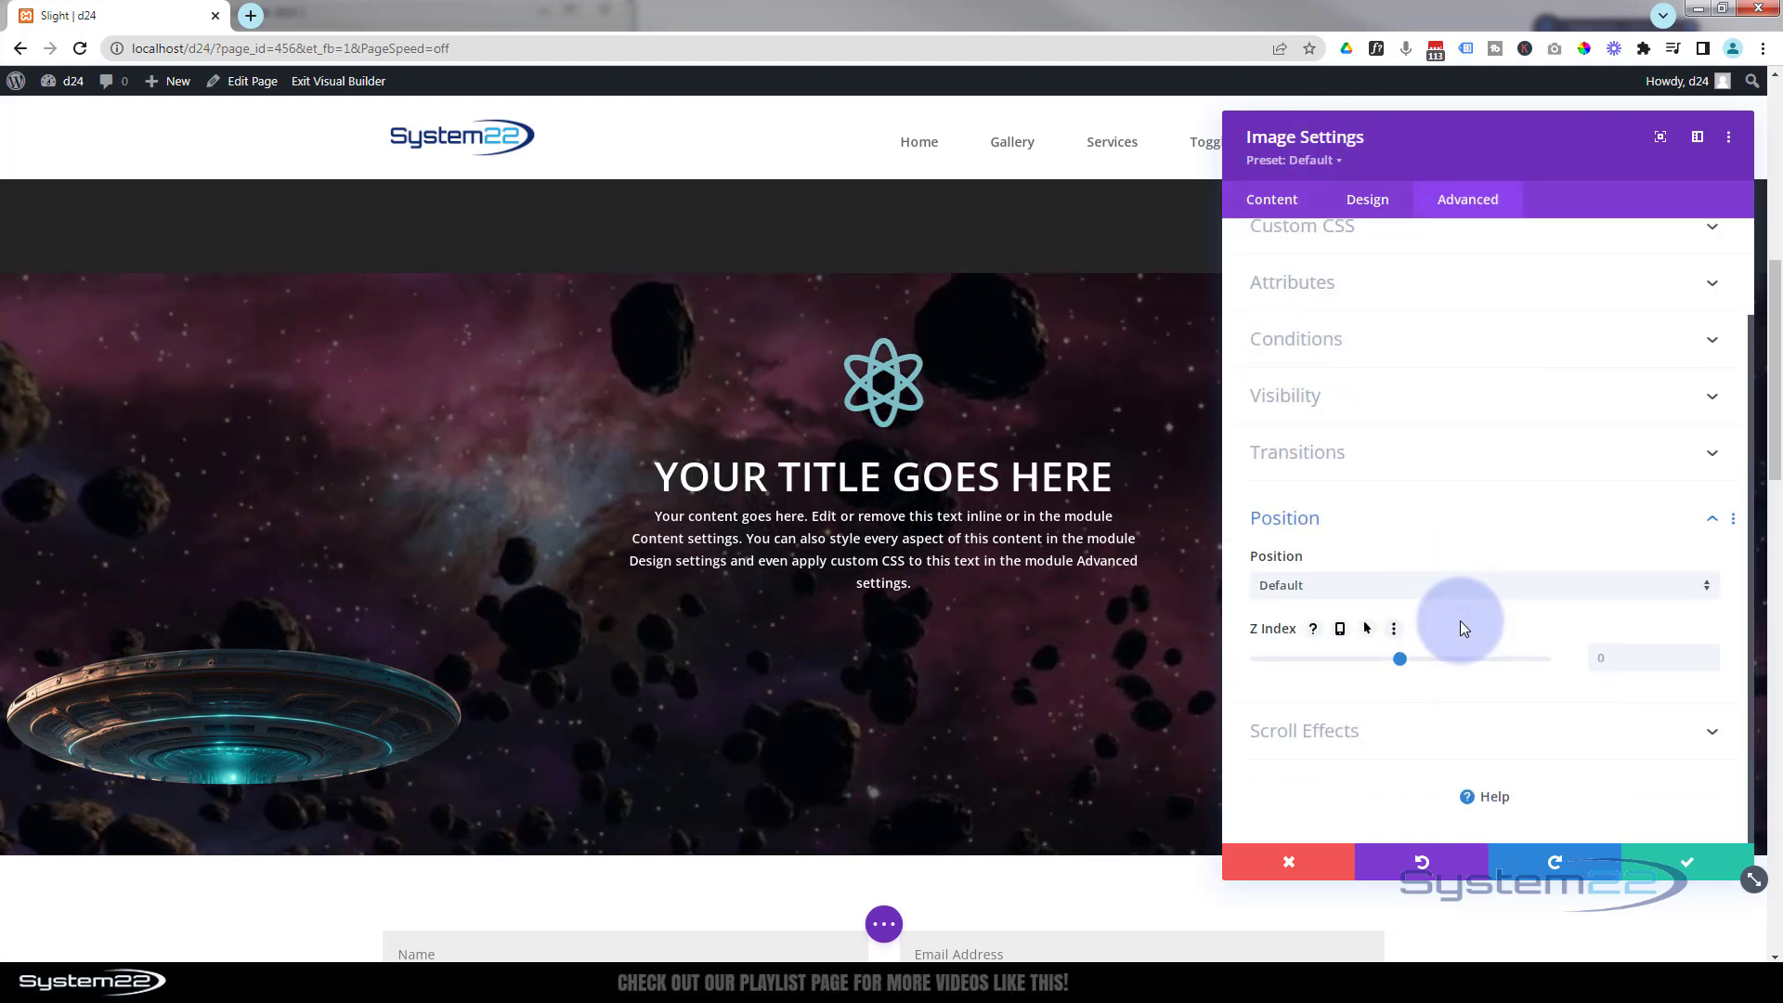
pyautogui.click(1268, 583)
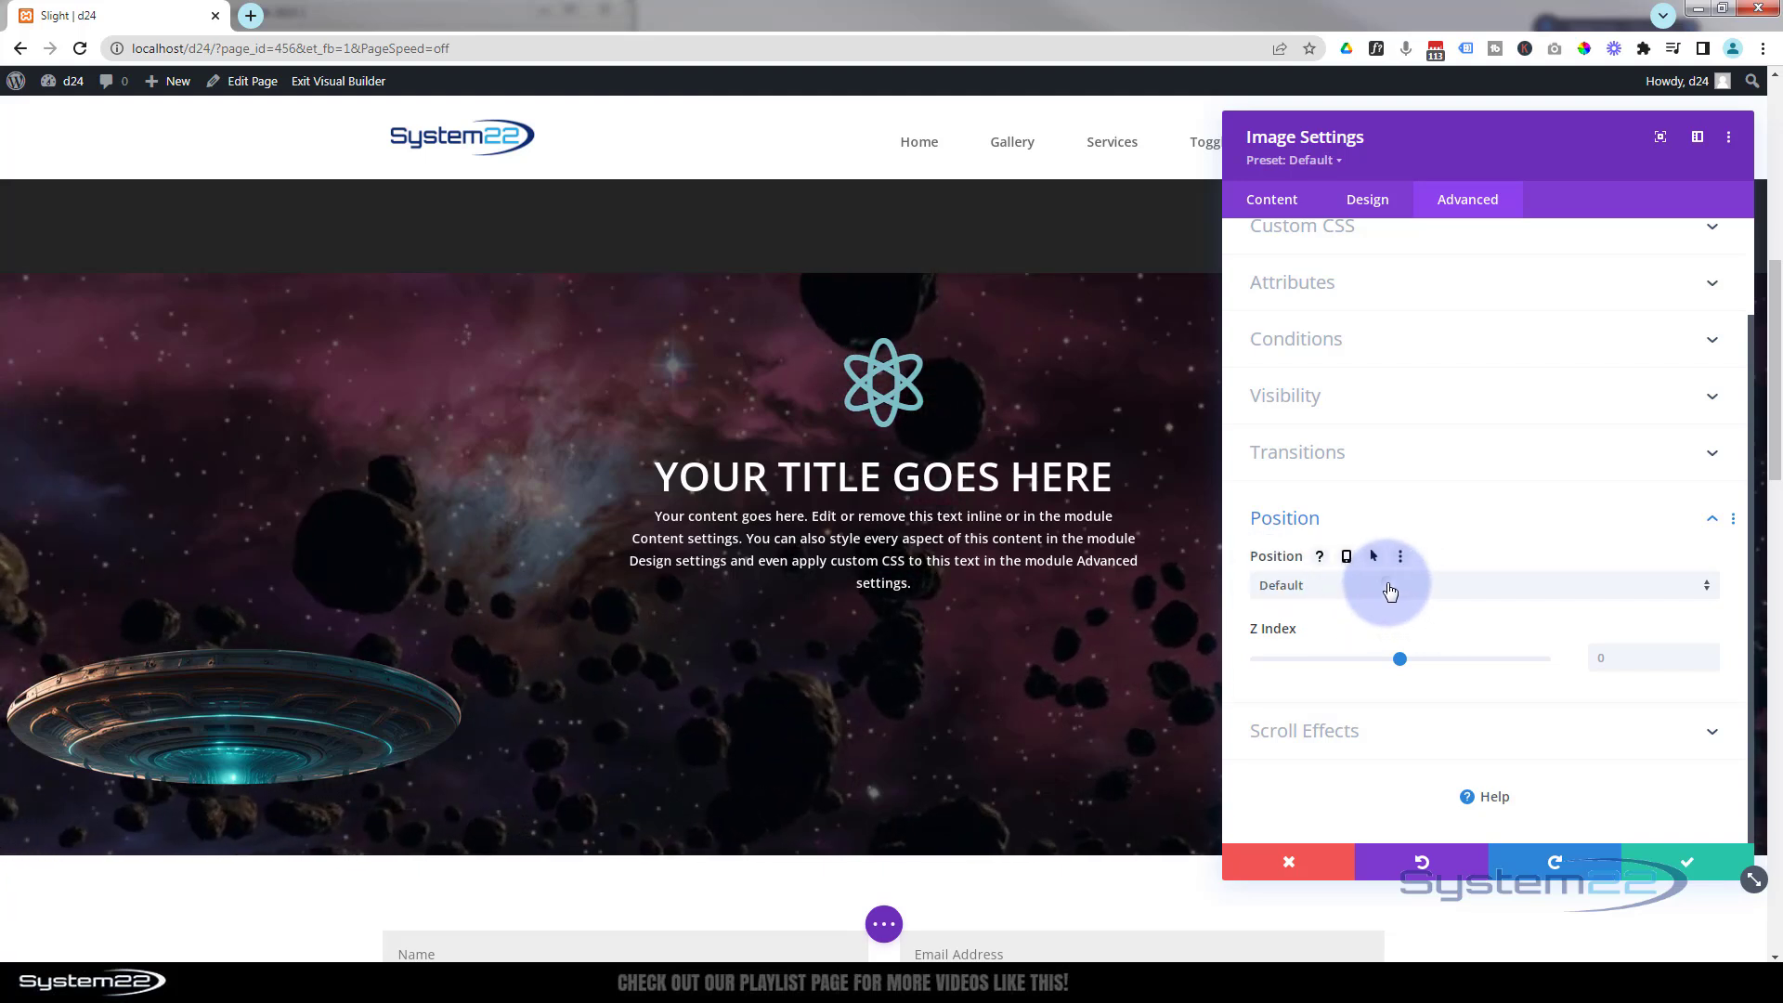
pyautogui.click(1389, 590)
pyautogui.click(1357, 671)
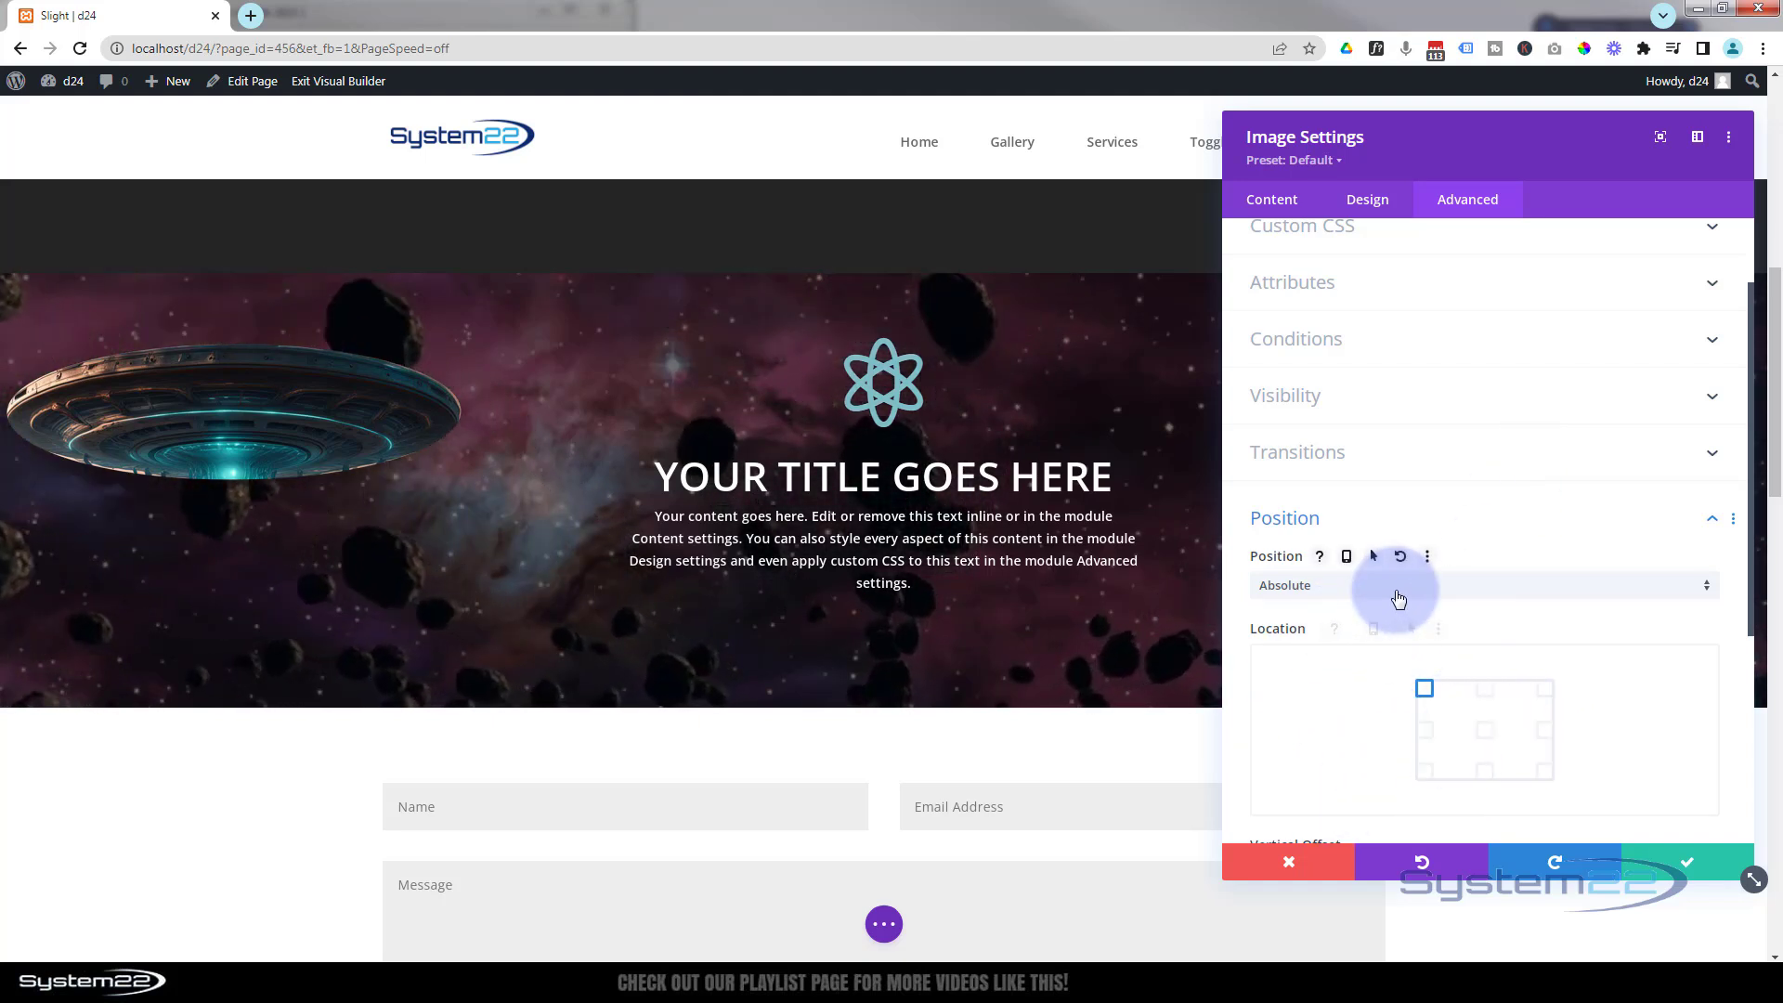
# - Enable the vertical motion scroll effect for the UFO image
pyautogui.scroll(-3, 1399, 597)
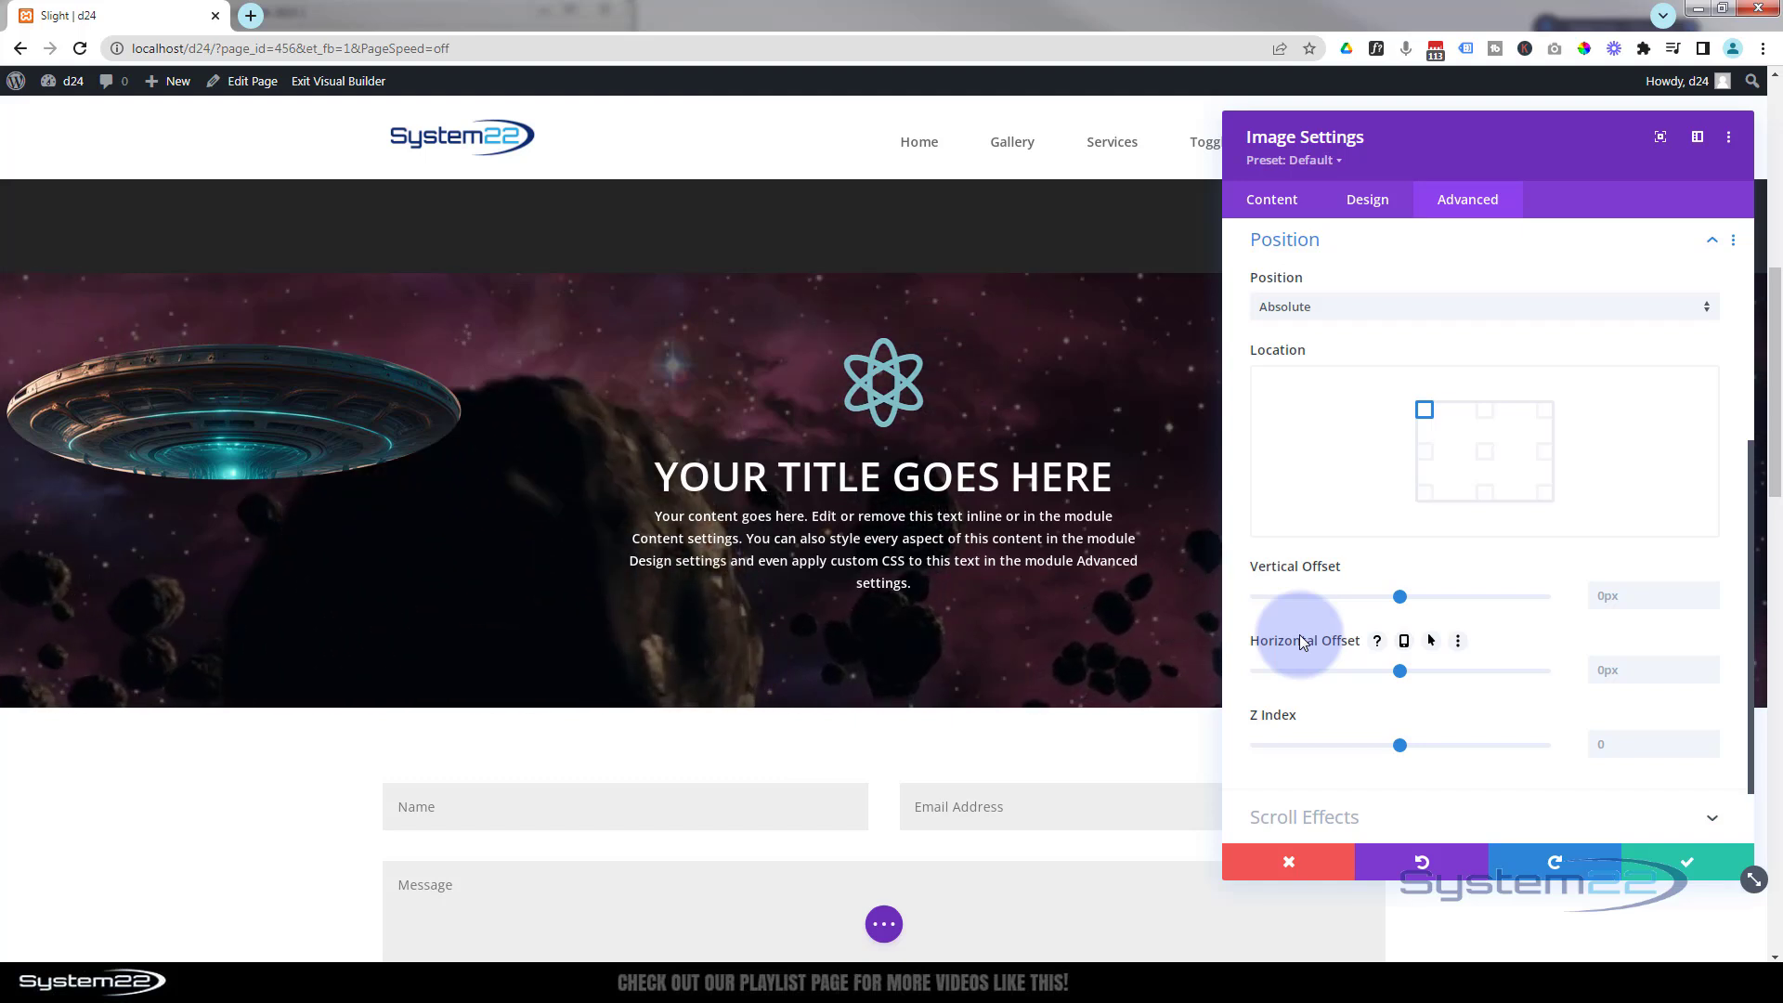
pyautogui.scroll(-1, 1302, 641)
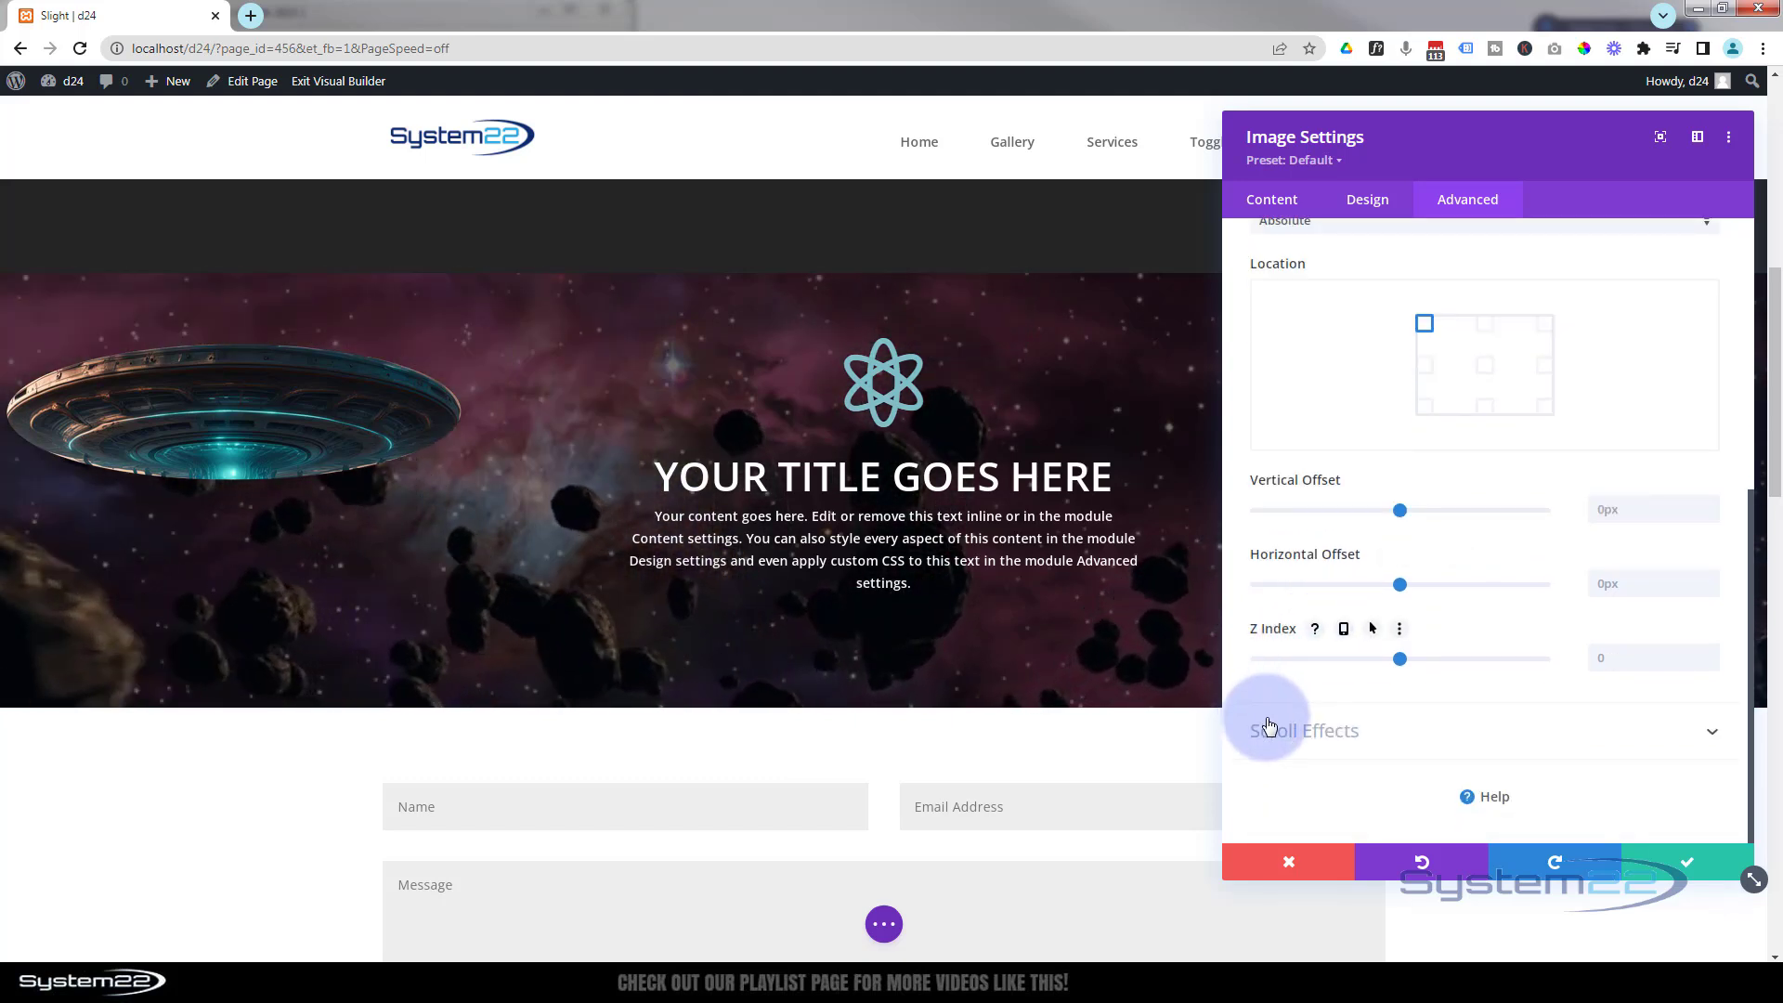
pyautogui.click(1452, 740)
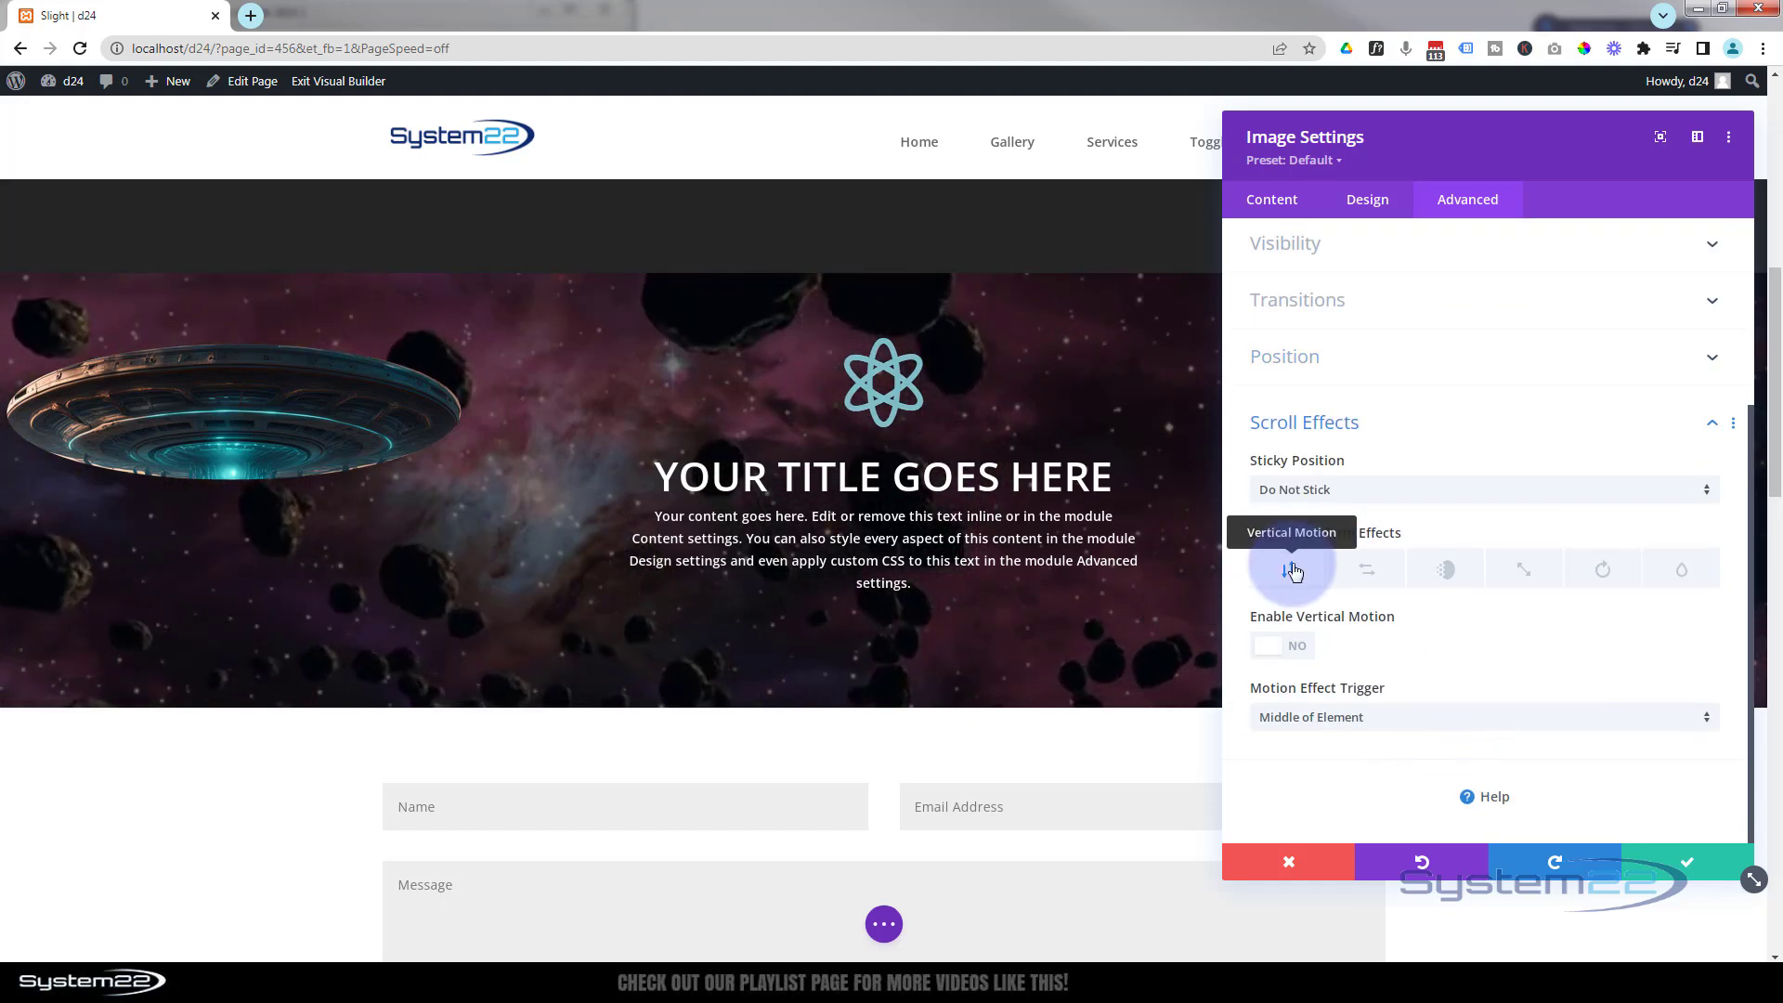
pyautogui.click(1292, 654)
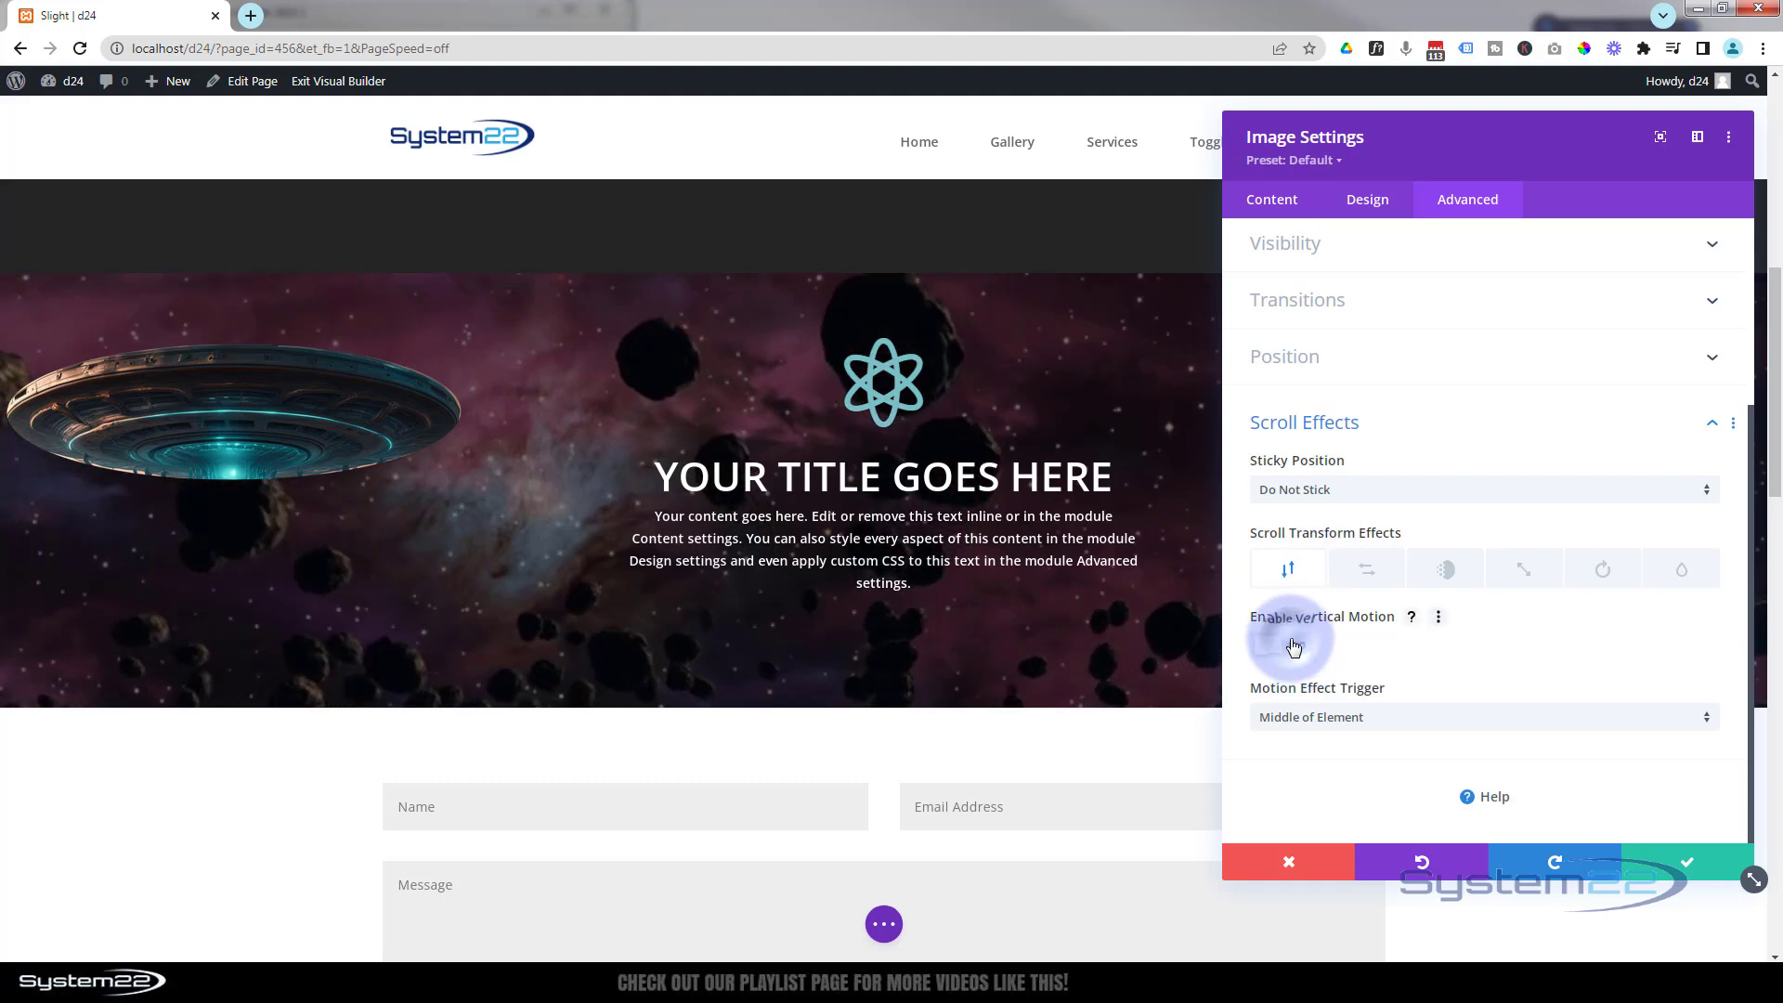
# - Scroll the page back and forth past the asteroid section to examine the UFO image's vertical motion
pyautogui.click(358, 294)
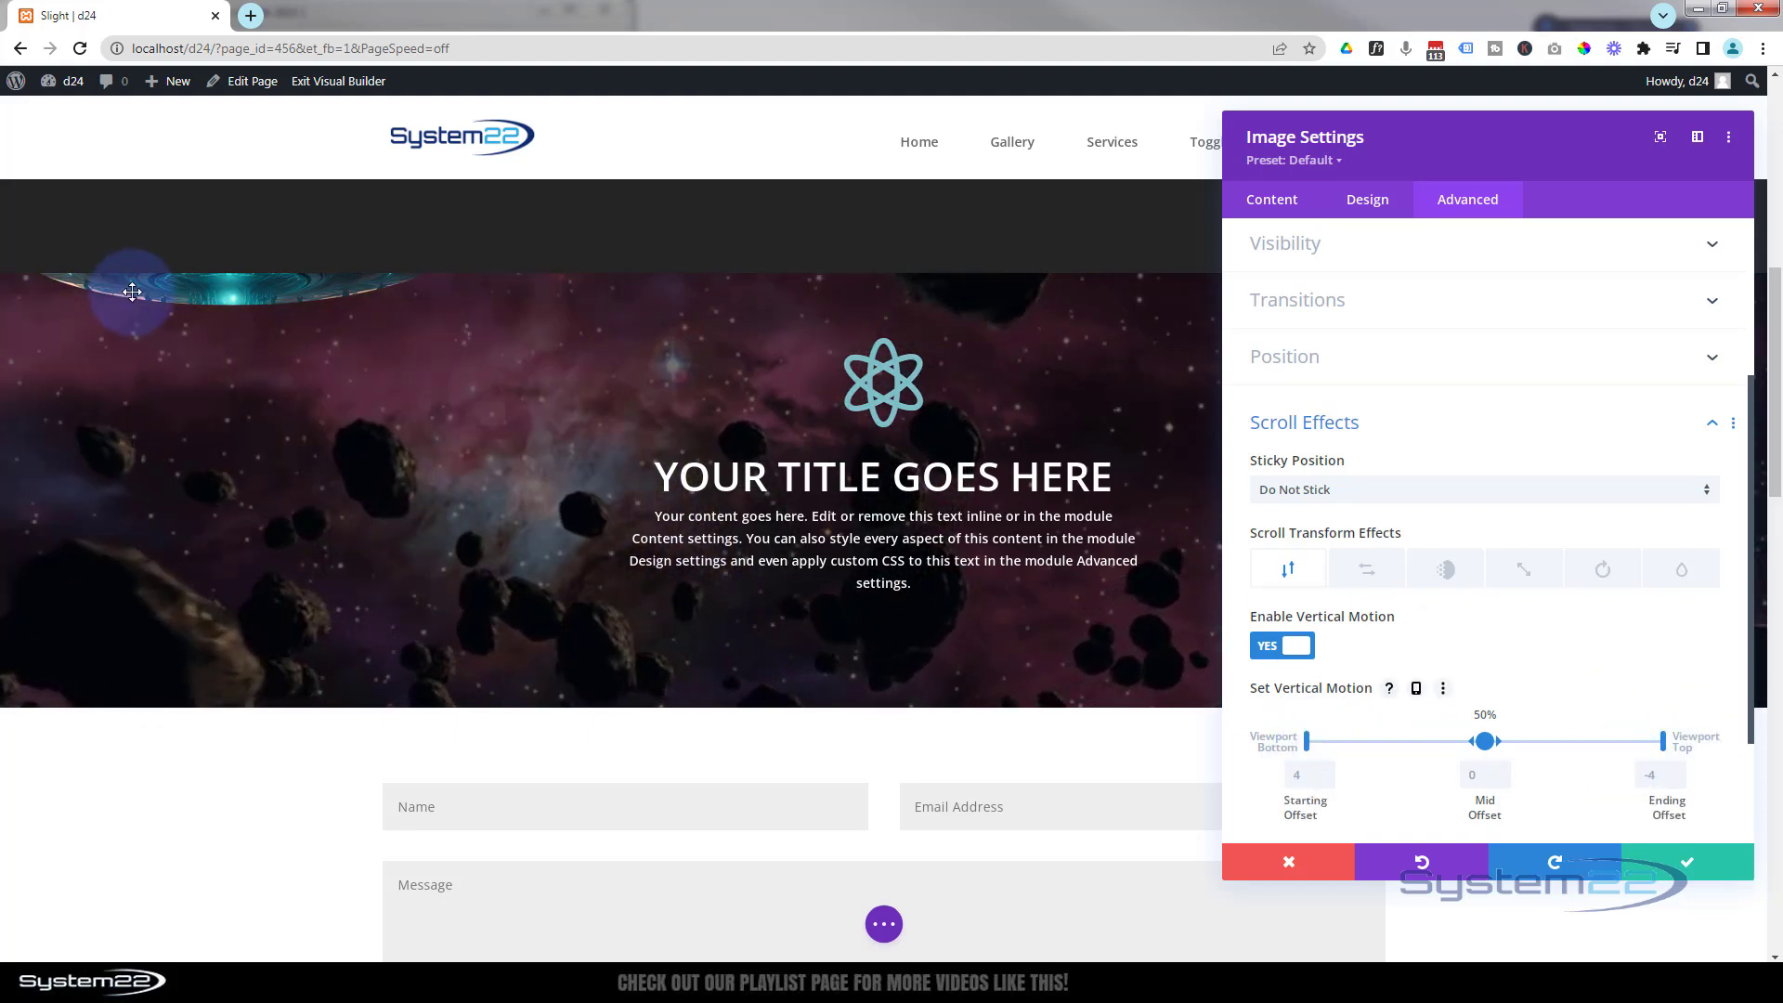
pyautogui.scroll(-1, 181, 374)
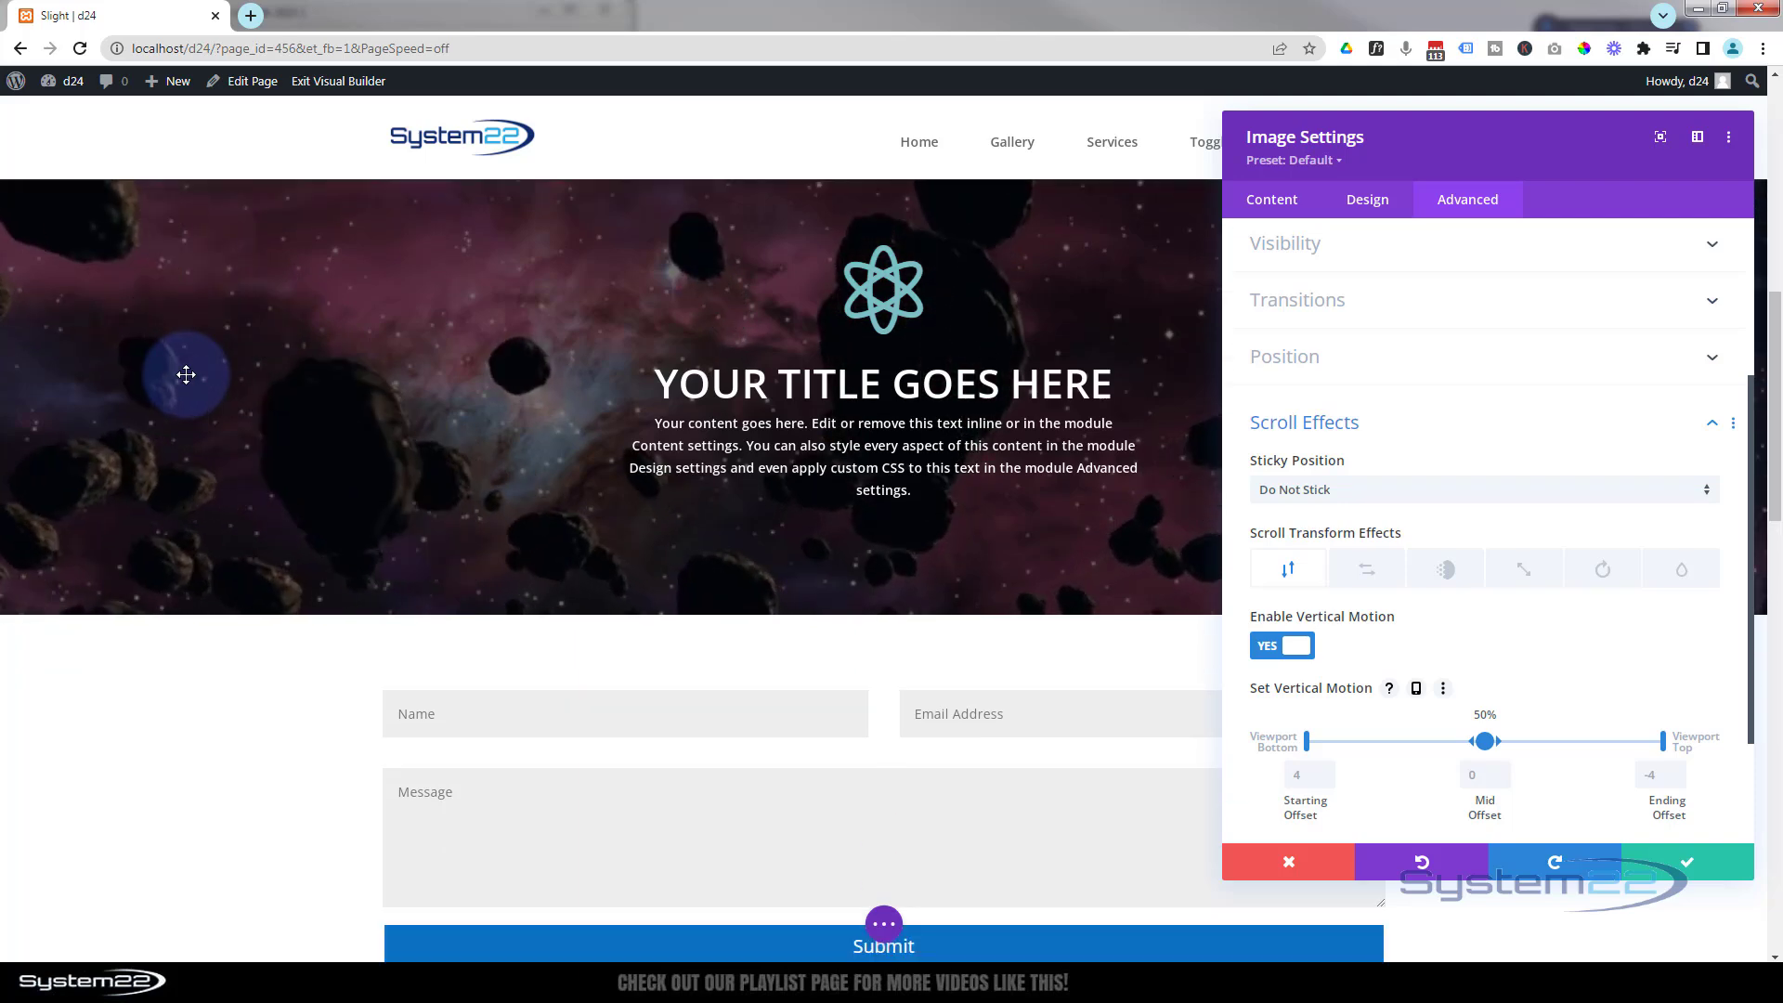
pyautogui.scroll(5, 186, 375)
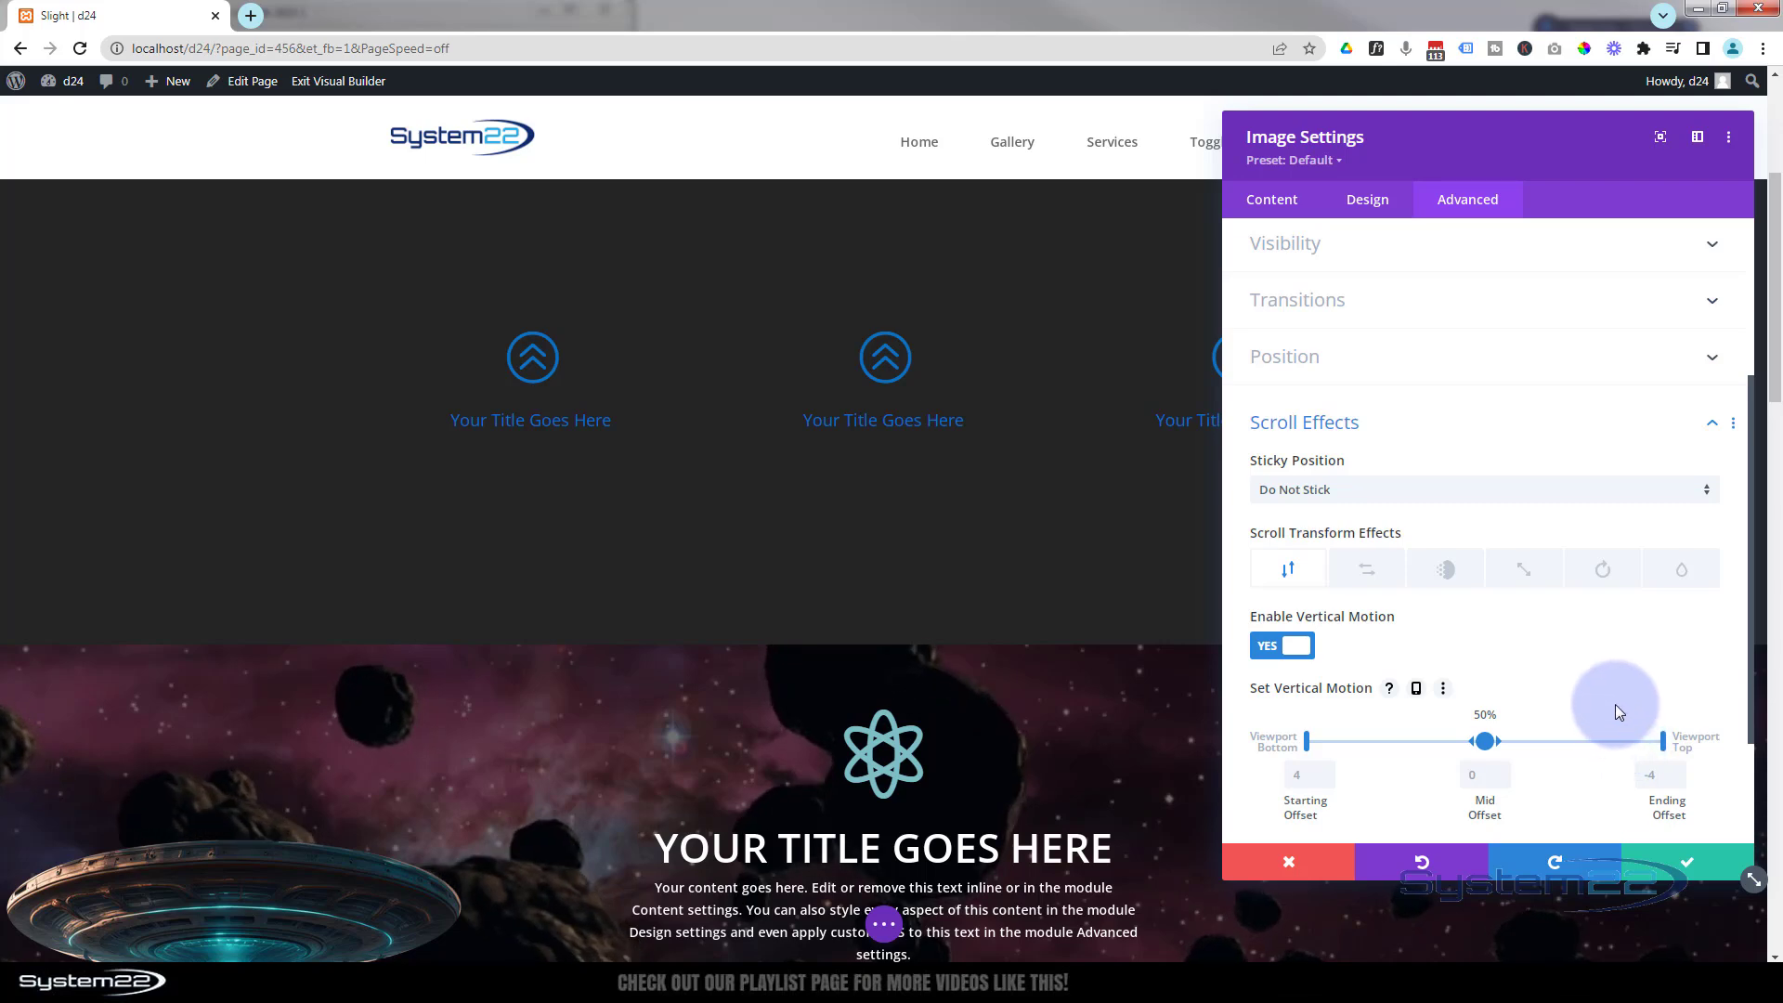
pyautogui.scroll(-2, 1613, 712)
pyautogui.scroll(-3, 813, 637)
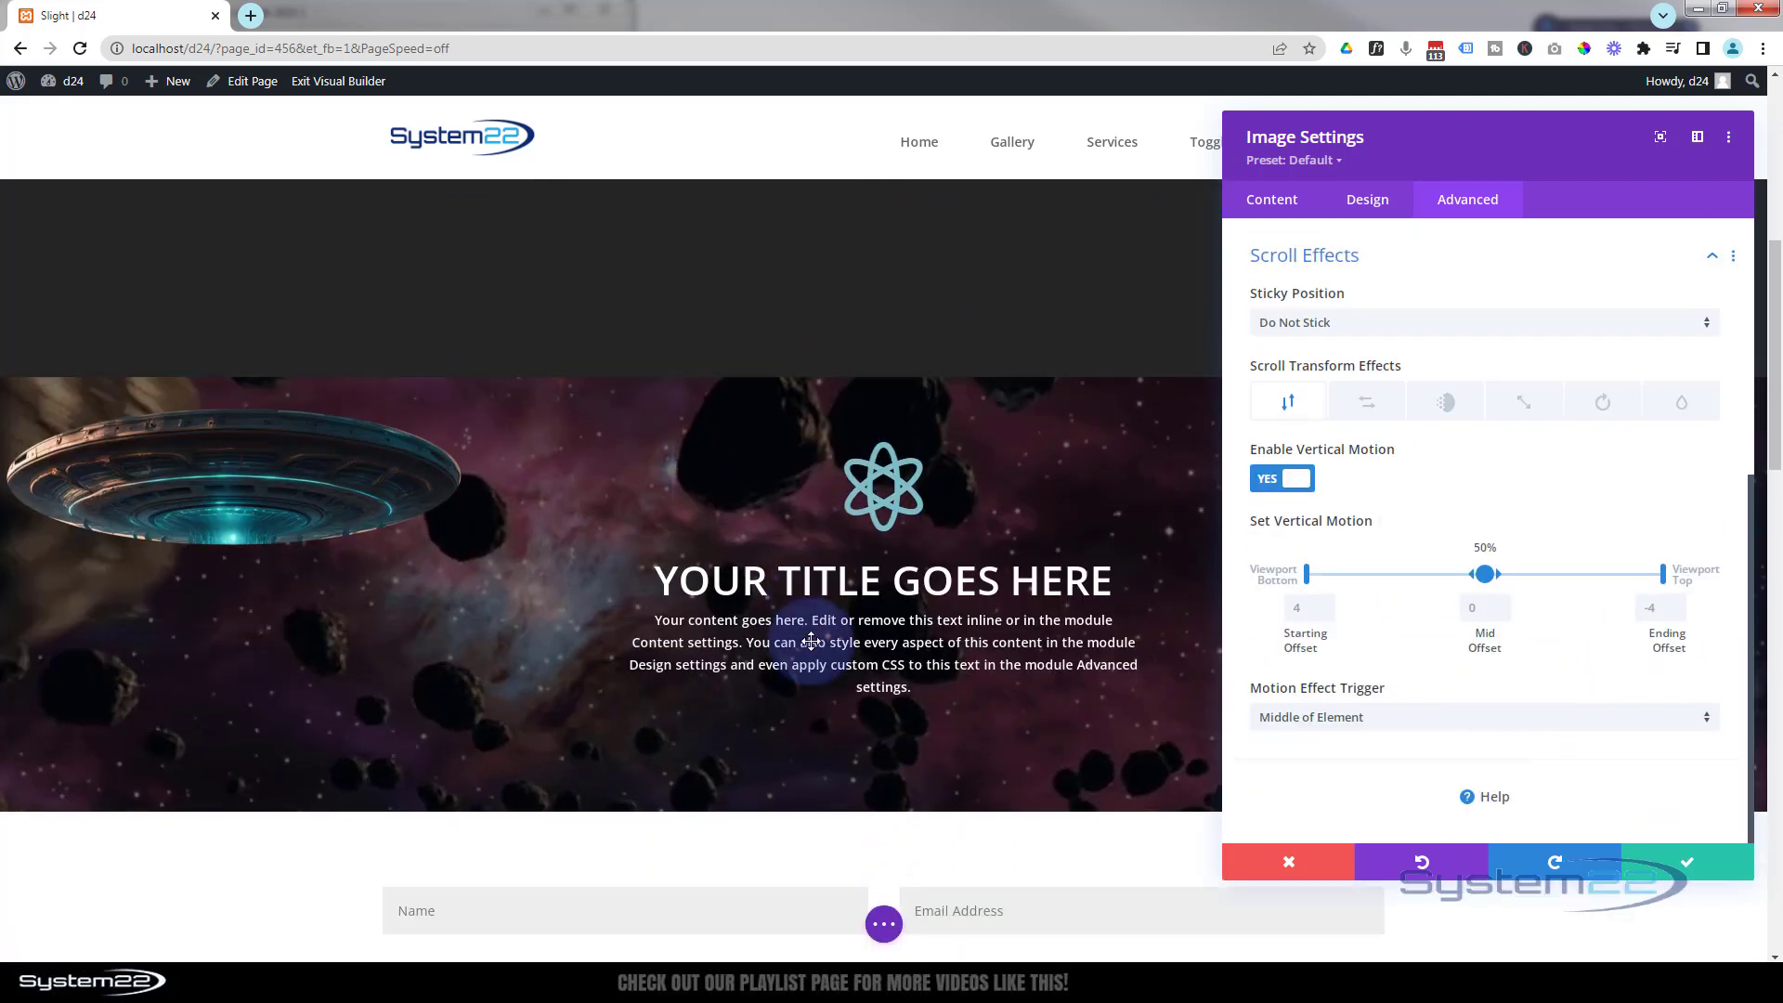
pyautogui.scroll(-1, 811, 641)
pyautogui.scroll(-1, 809, 639)
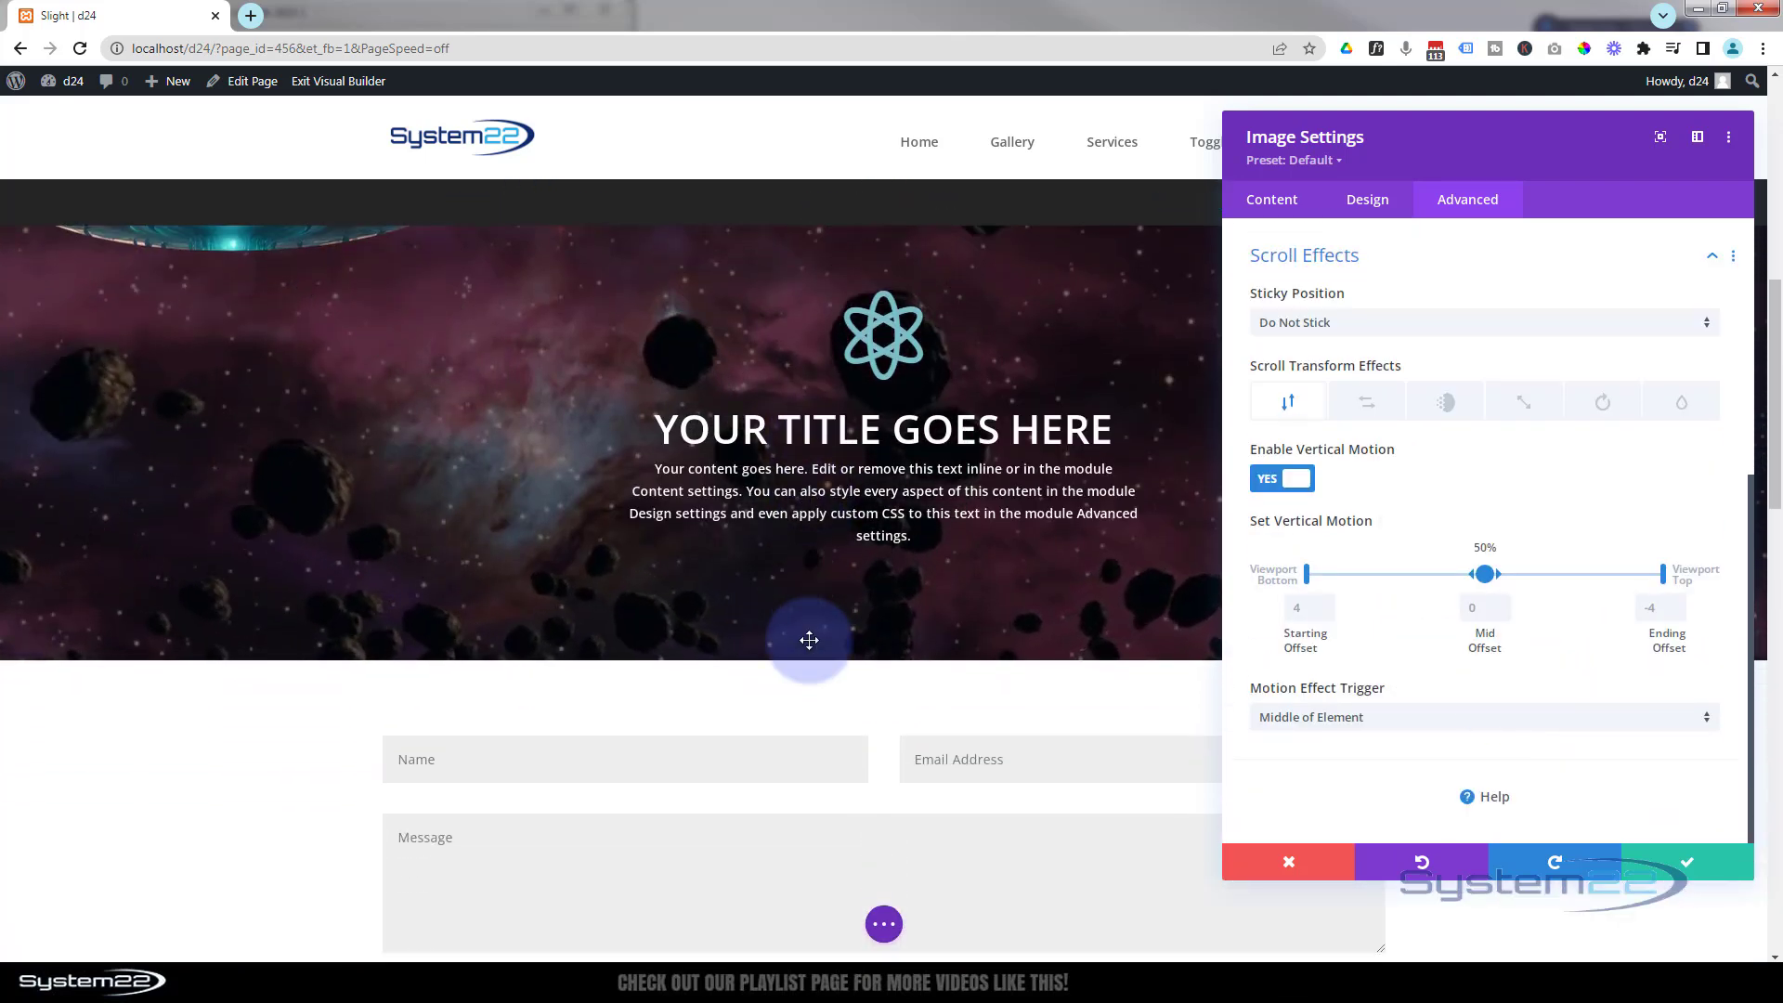
pyautogui.scroll(-1, 809, 639)
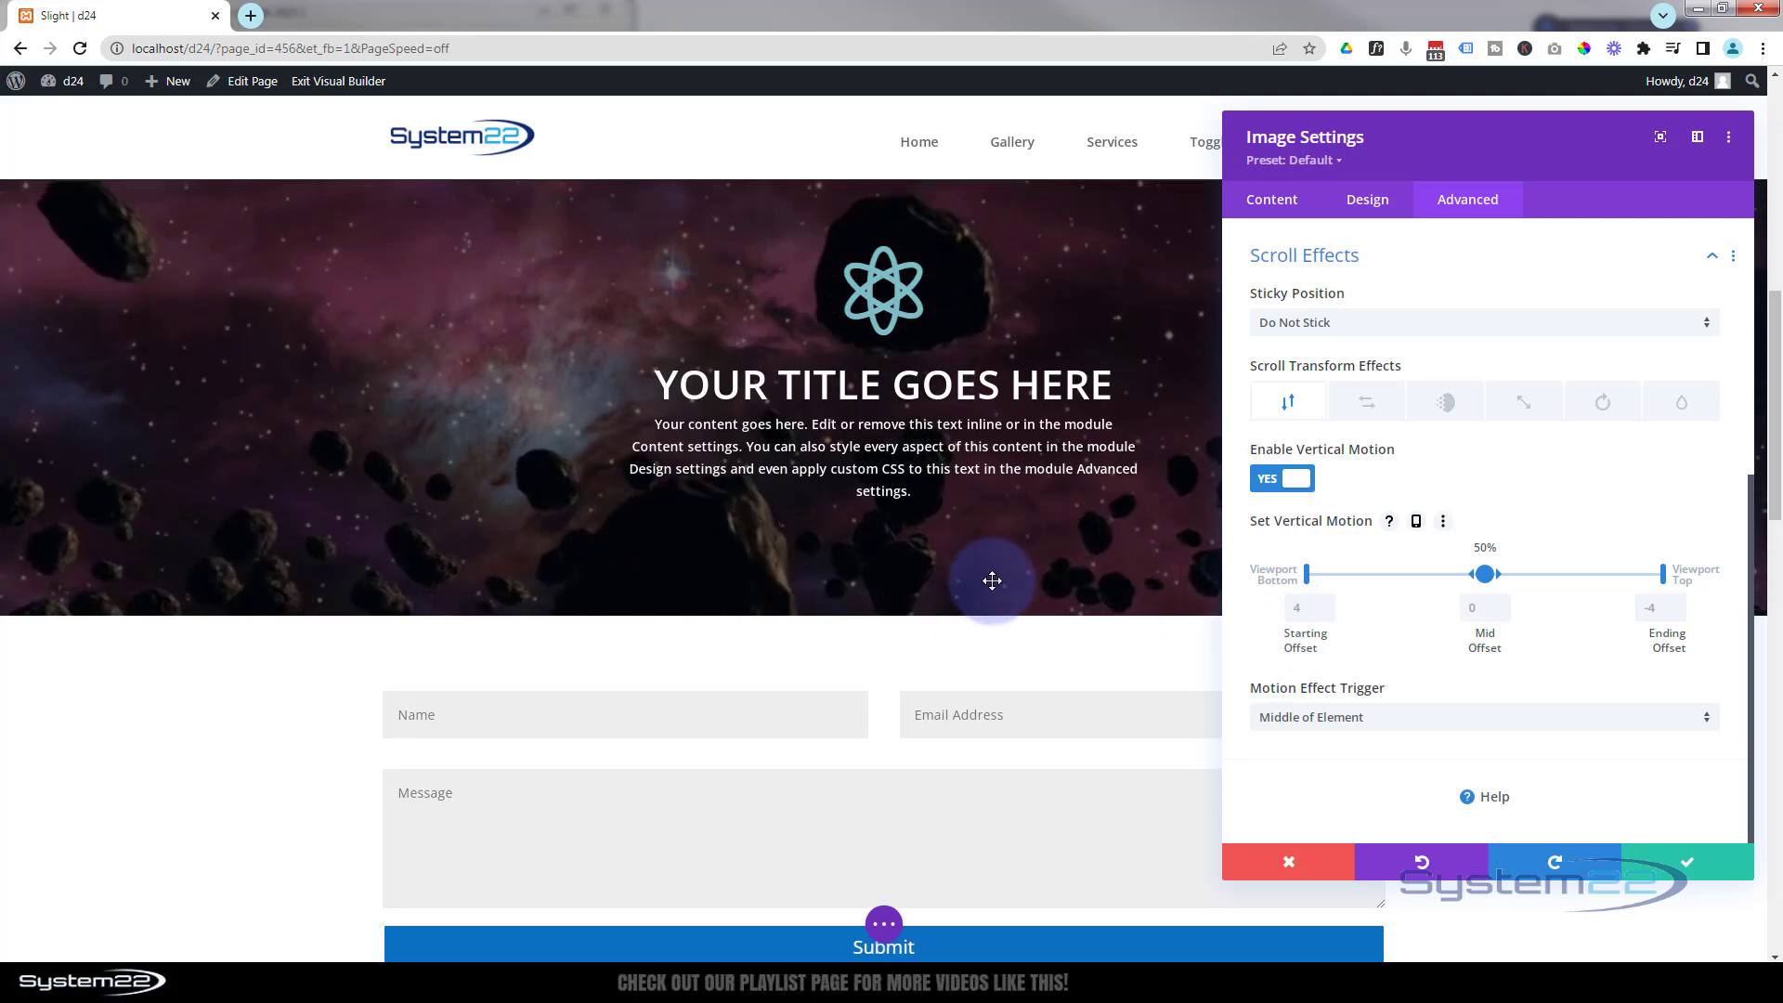
pyautogui.scroll(5, 992, 580)
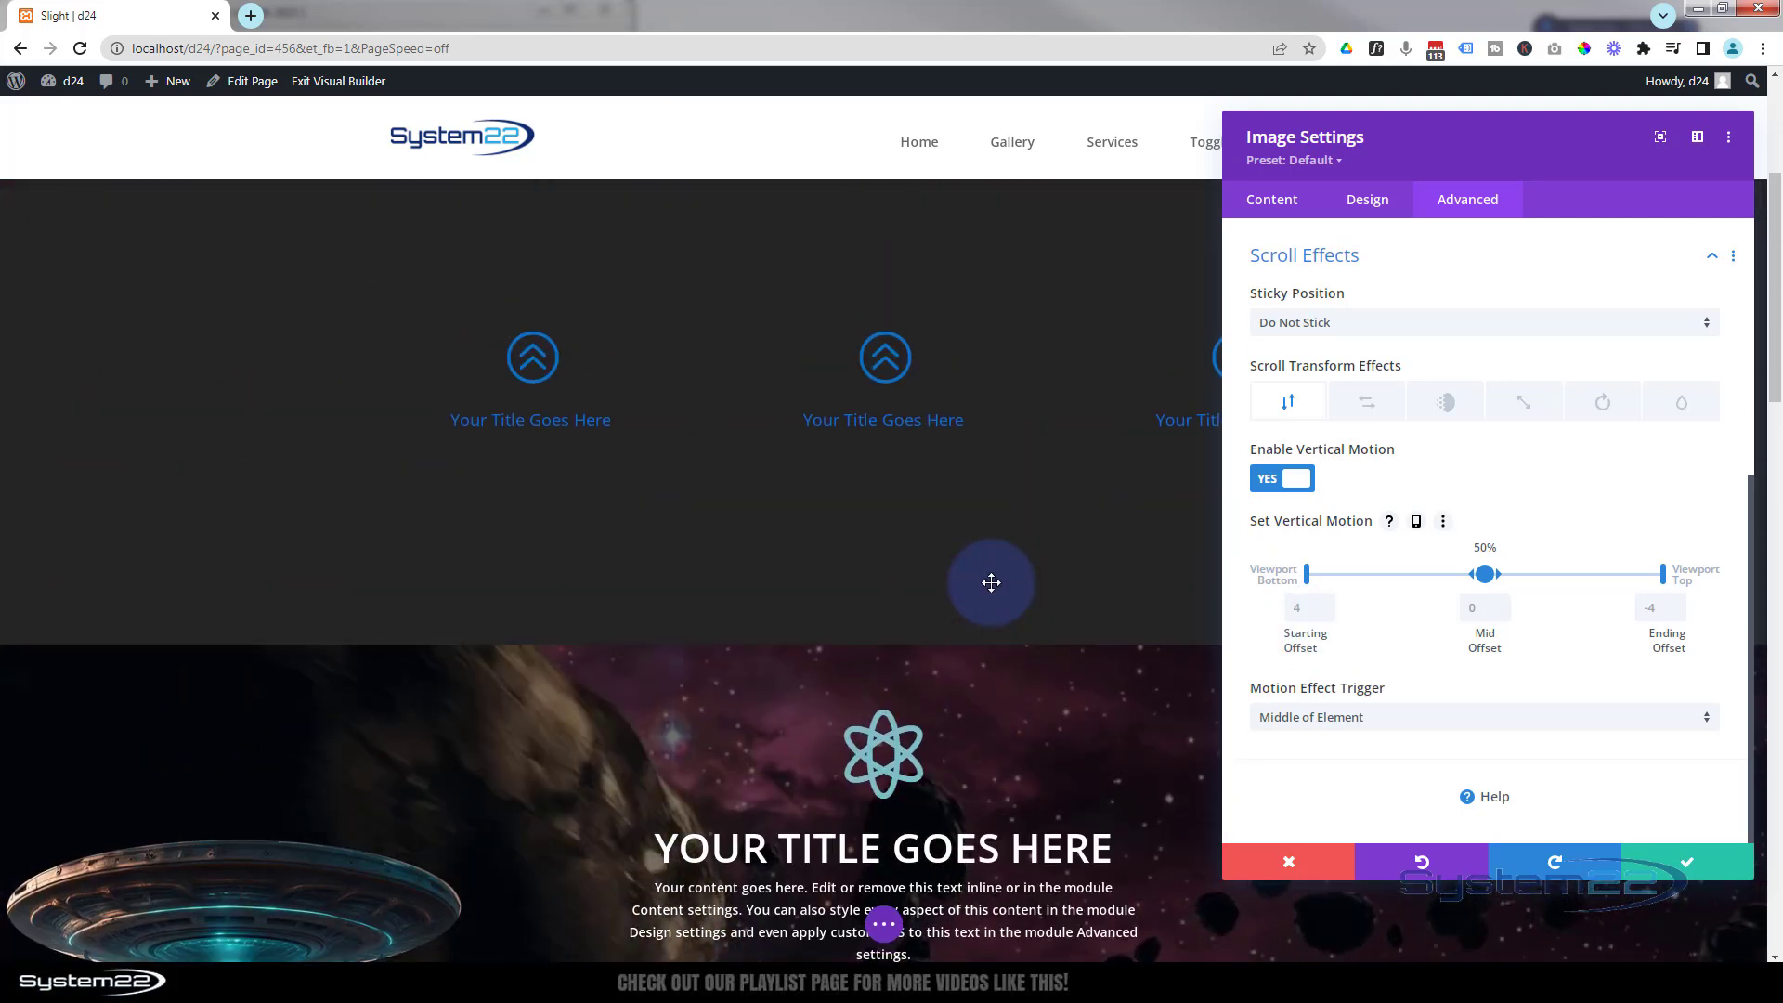
# - Set the vertical motion's starting offset to 10 and check the UFO's movement while scrolling the page
pyautogui.scroll(-2, 992, 582)
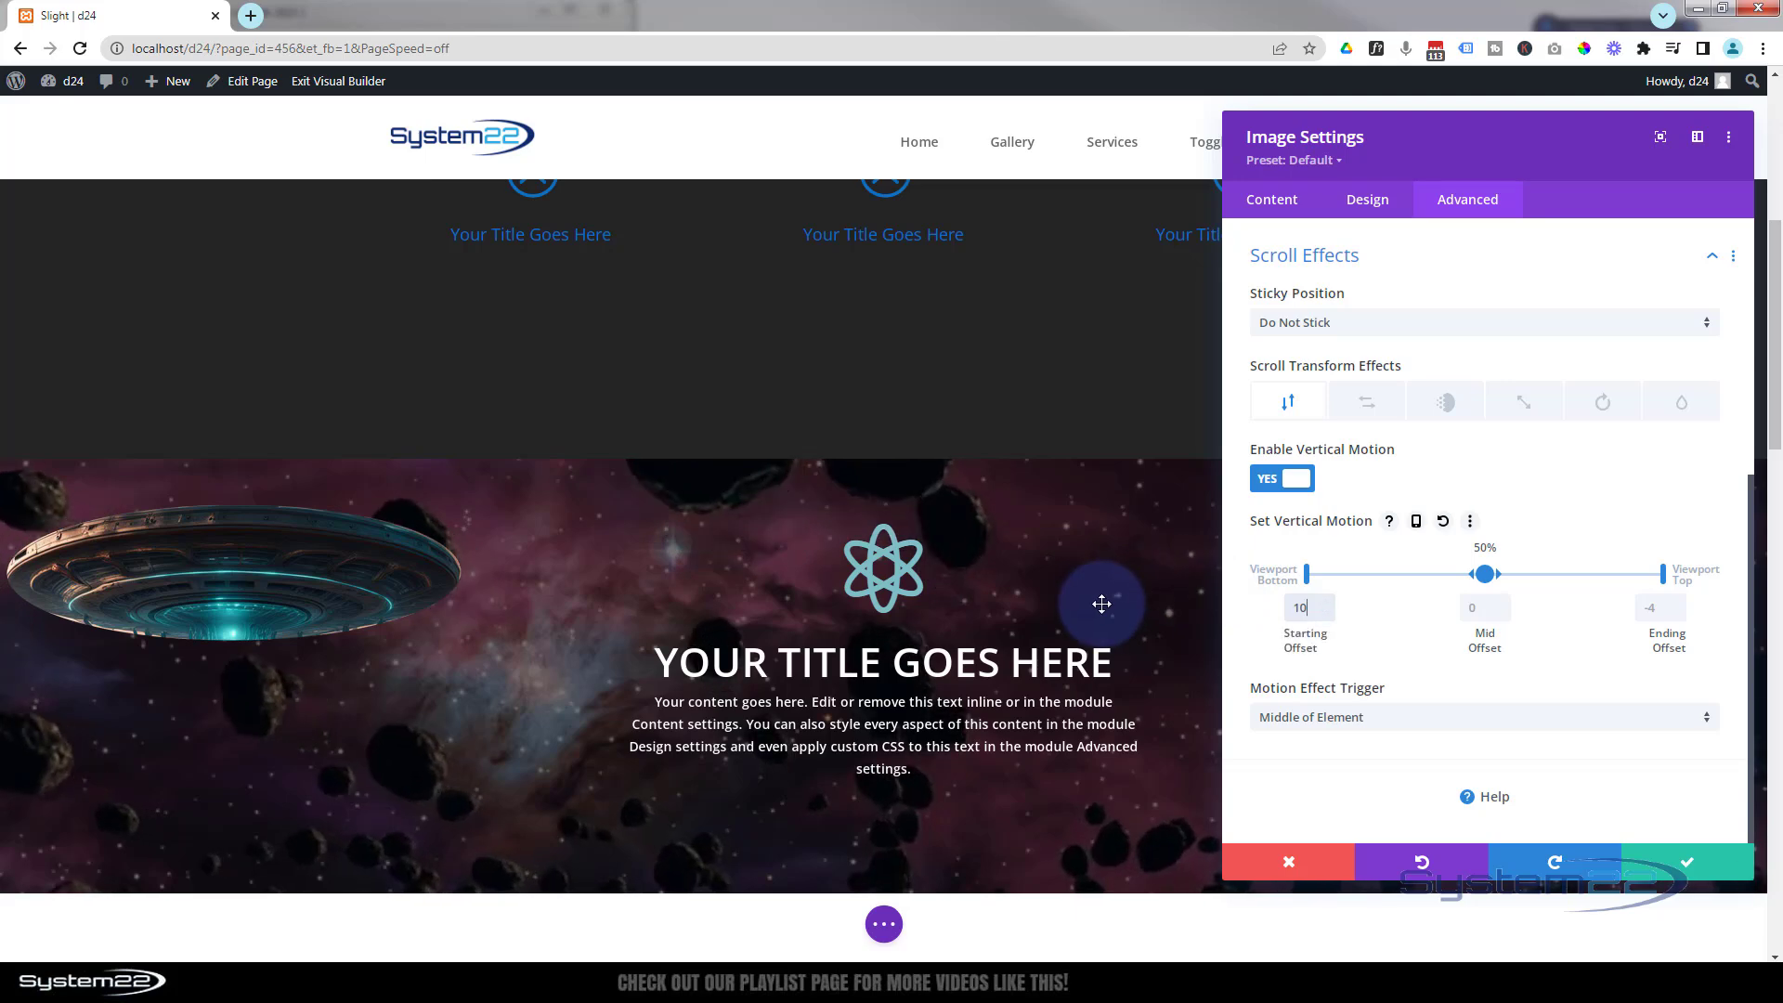
pyautogui.scroll(2, 1101, 598)
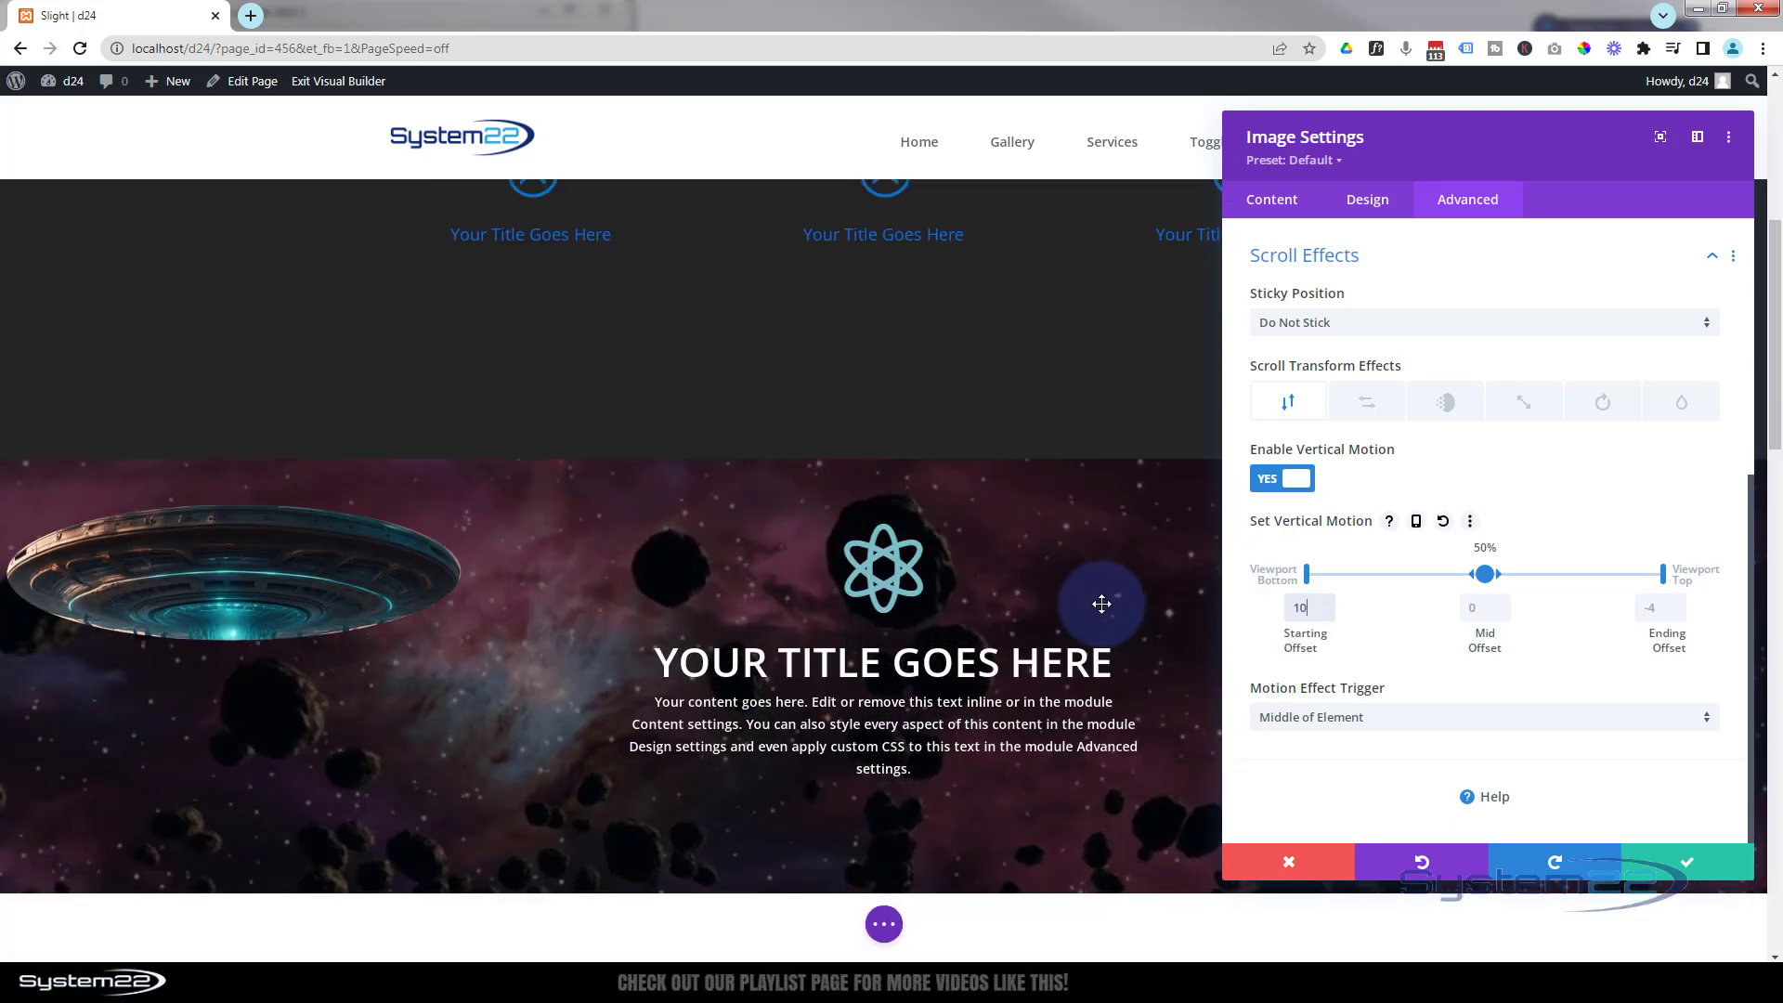
pyautogui.scroll(-3, 1101, 604)
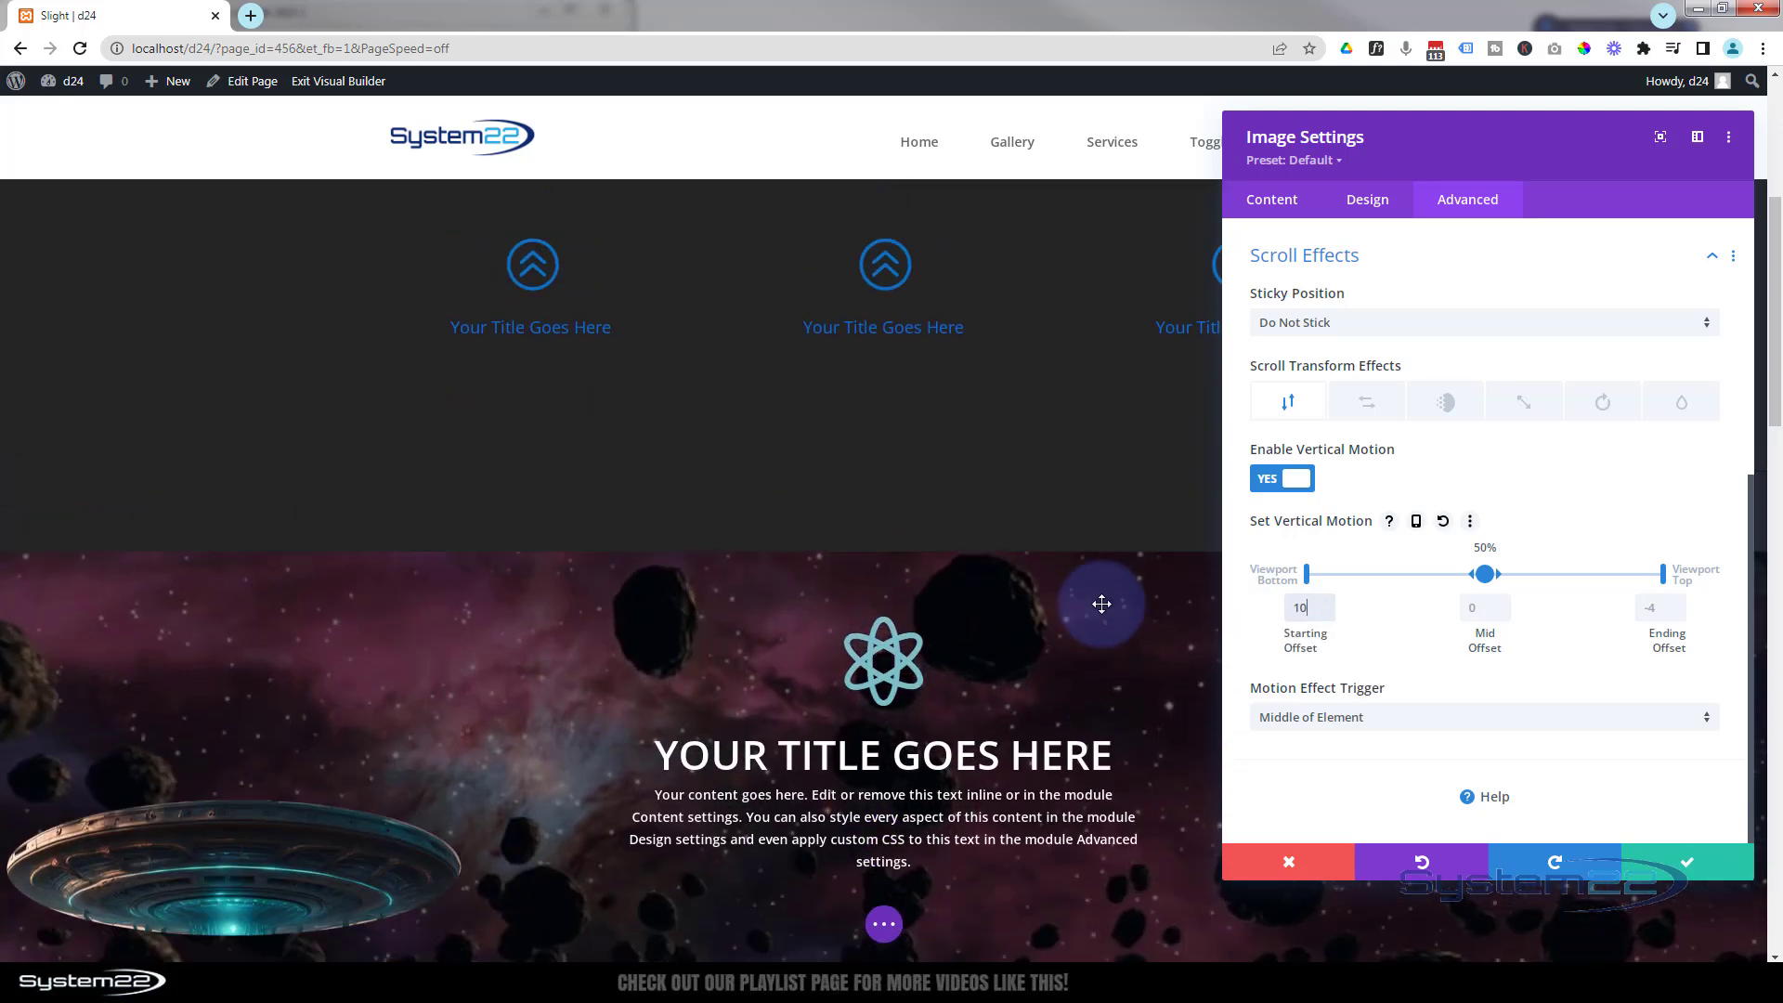
pyautogui.scroll(1, 1103, 603)
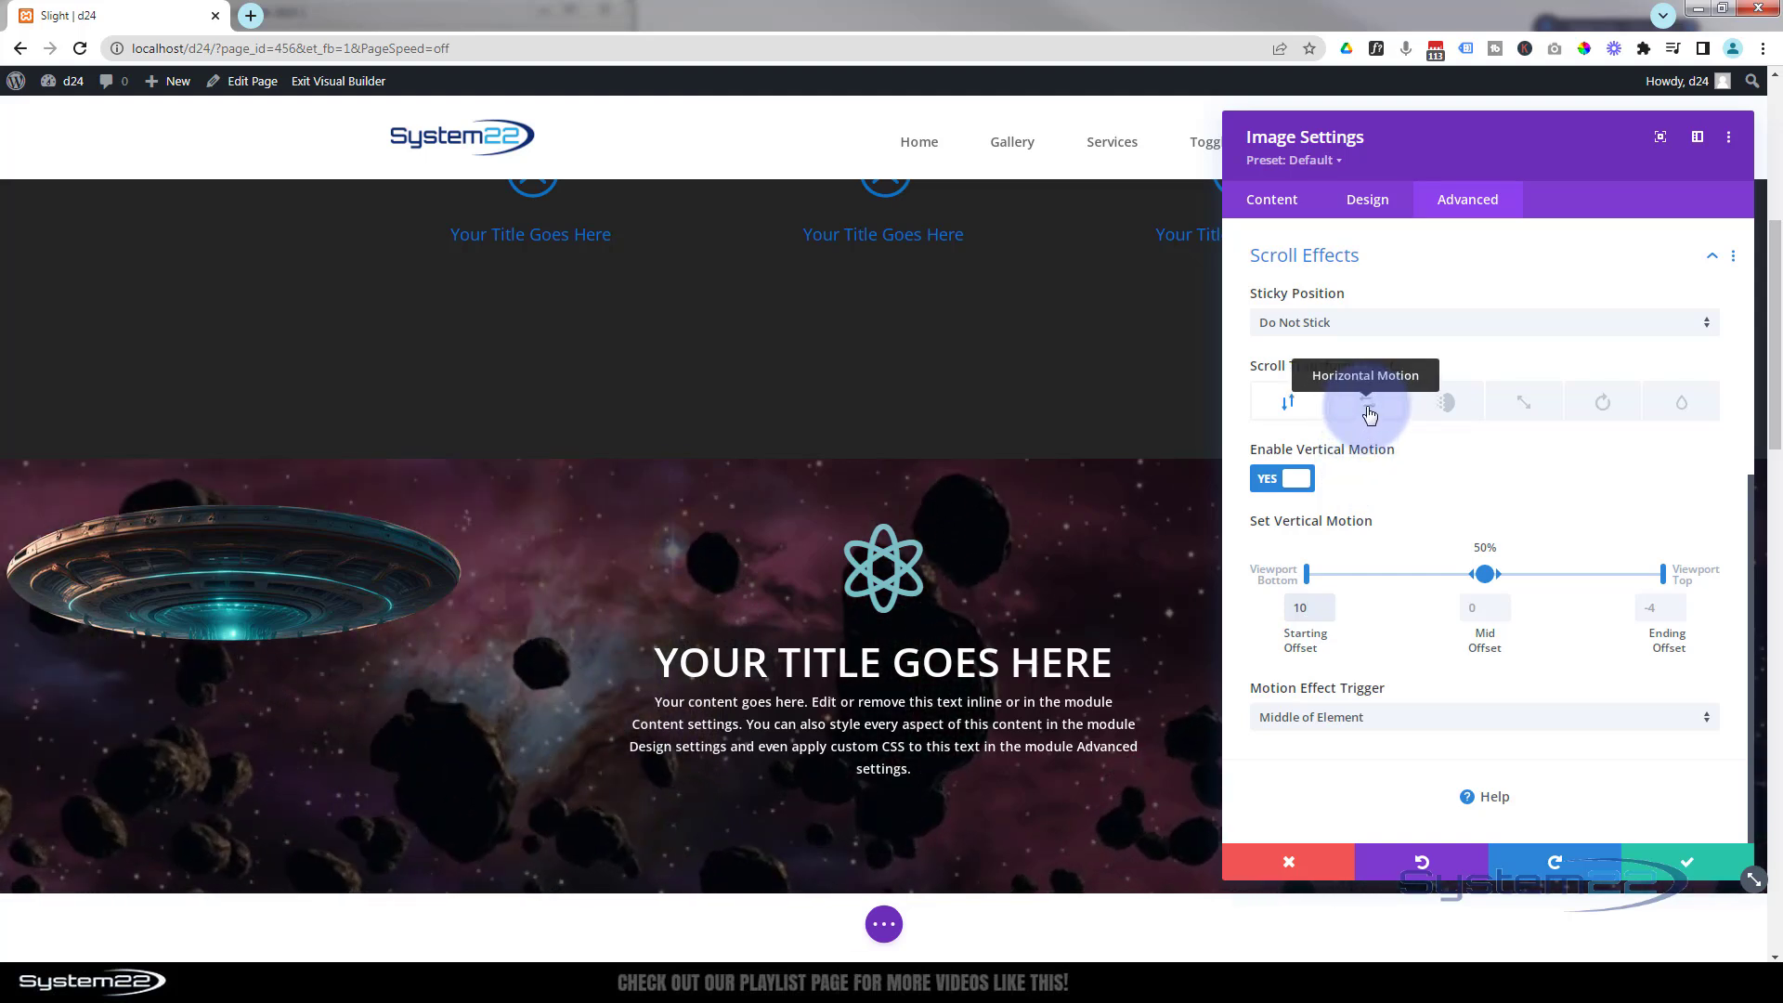
# - Enable the horizontal motion scroll effect for the UFO image
pyautogui.click(1370, 414)
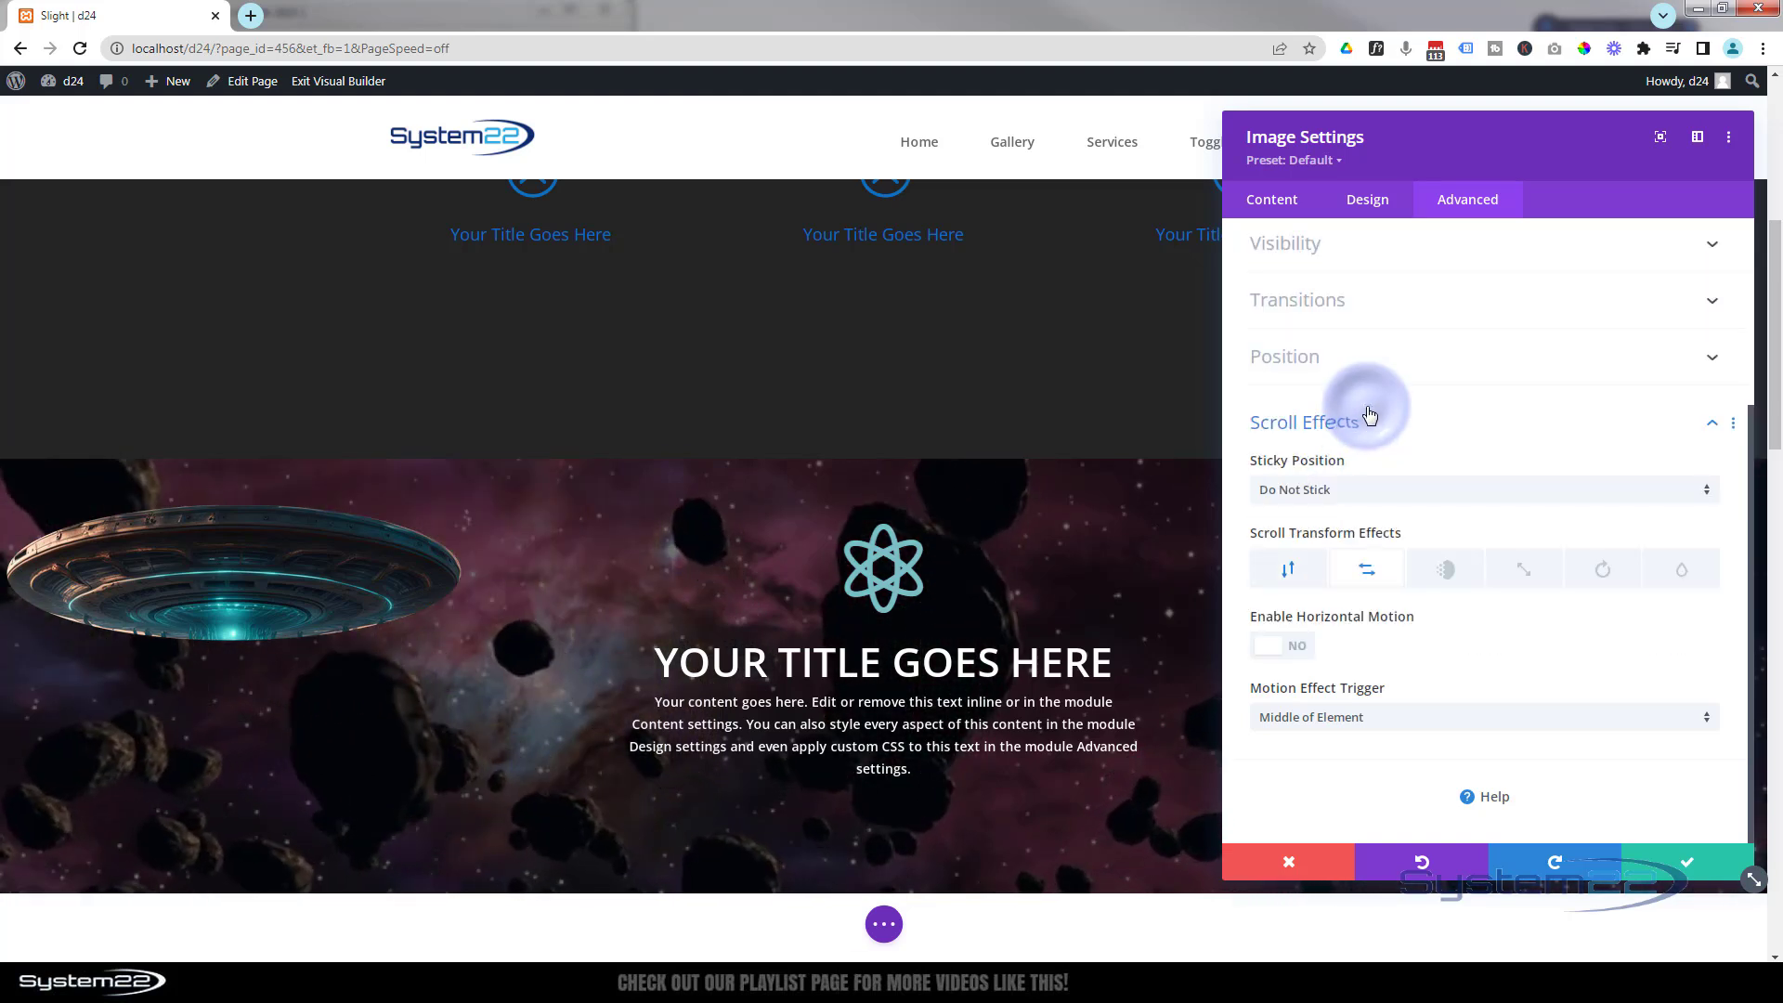
pyautogui.click(1280, 643)
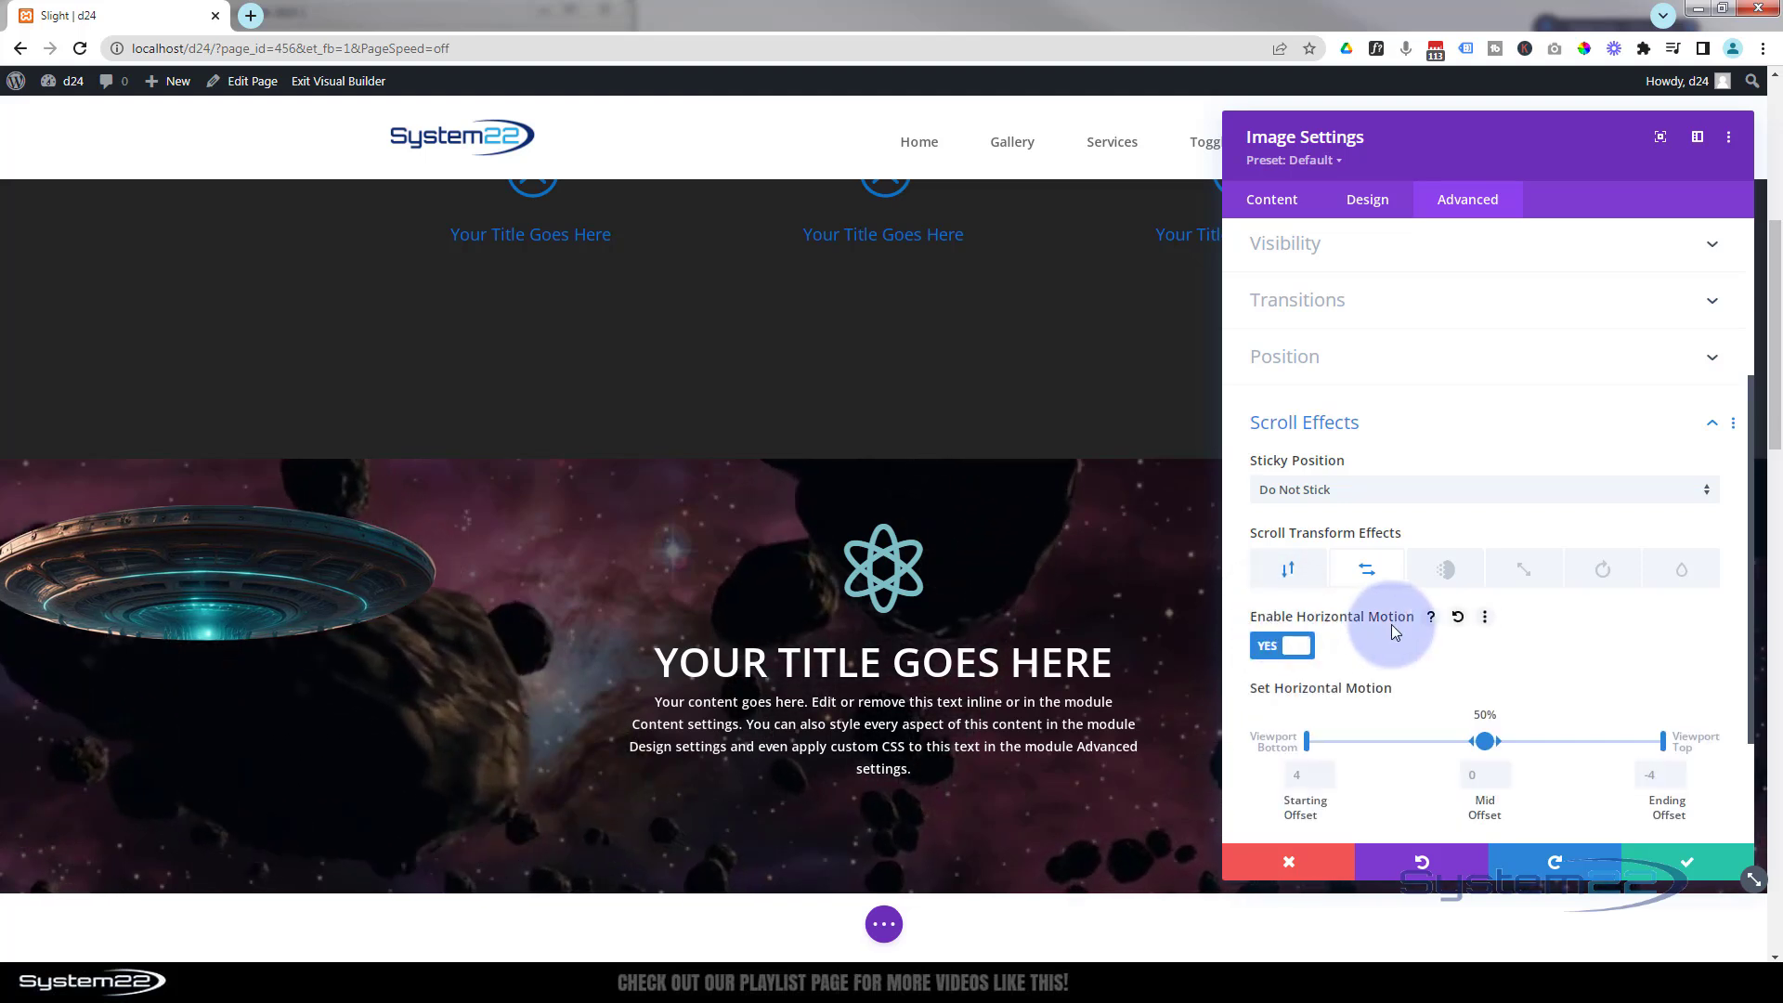
# - Widen the horizontal motion's mid range to span 40% to 60% of the viewport and check the UFO while scrolling the page
pyautogui.scroll(-2, 1392, 624)
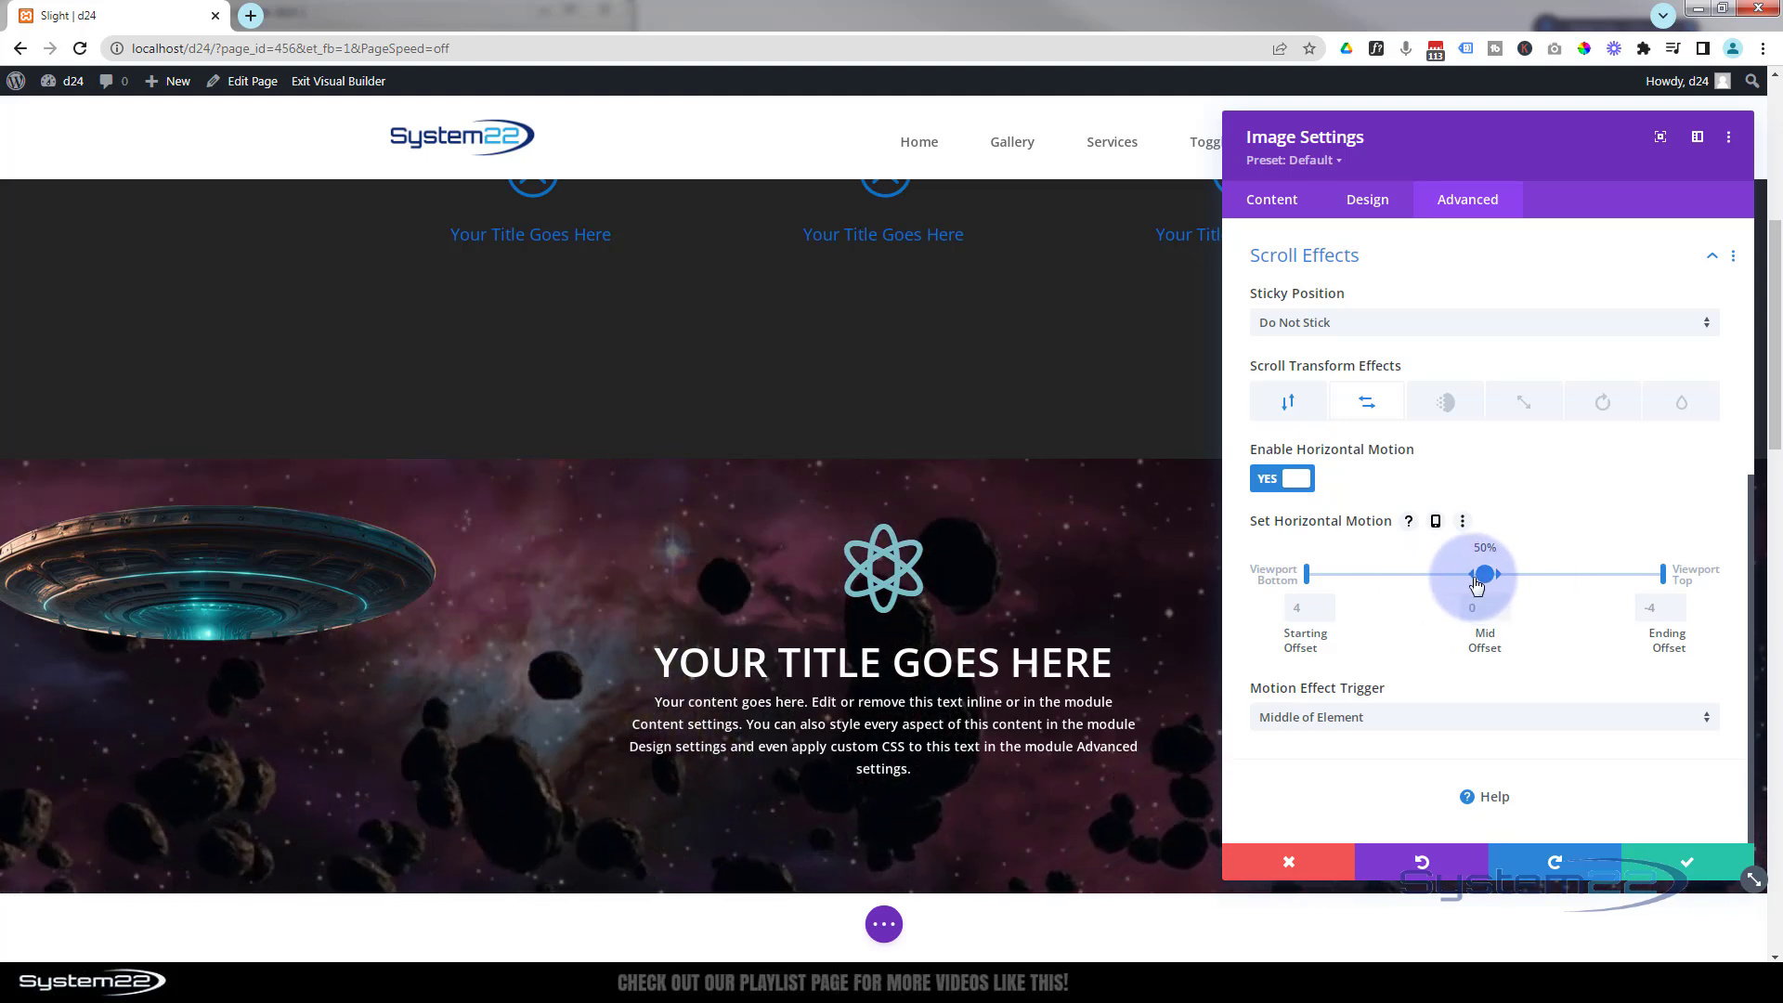
pyautogui.click(1436, 581)
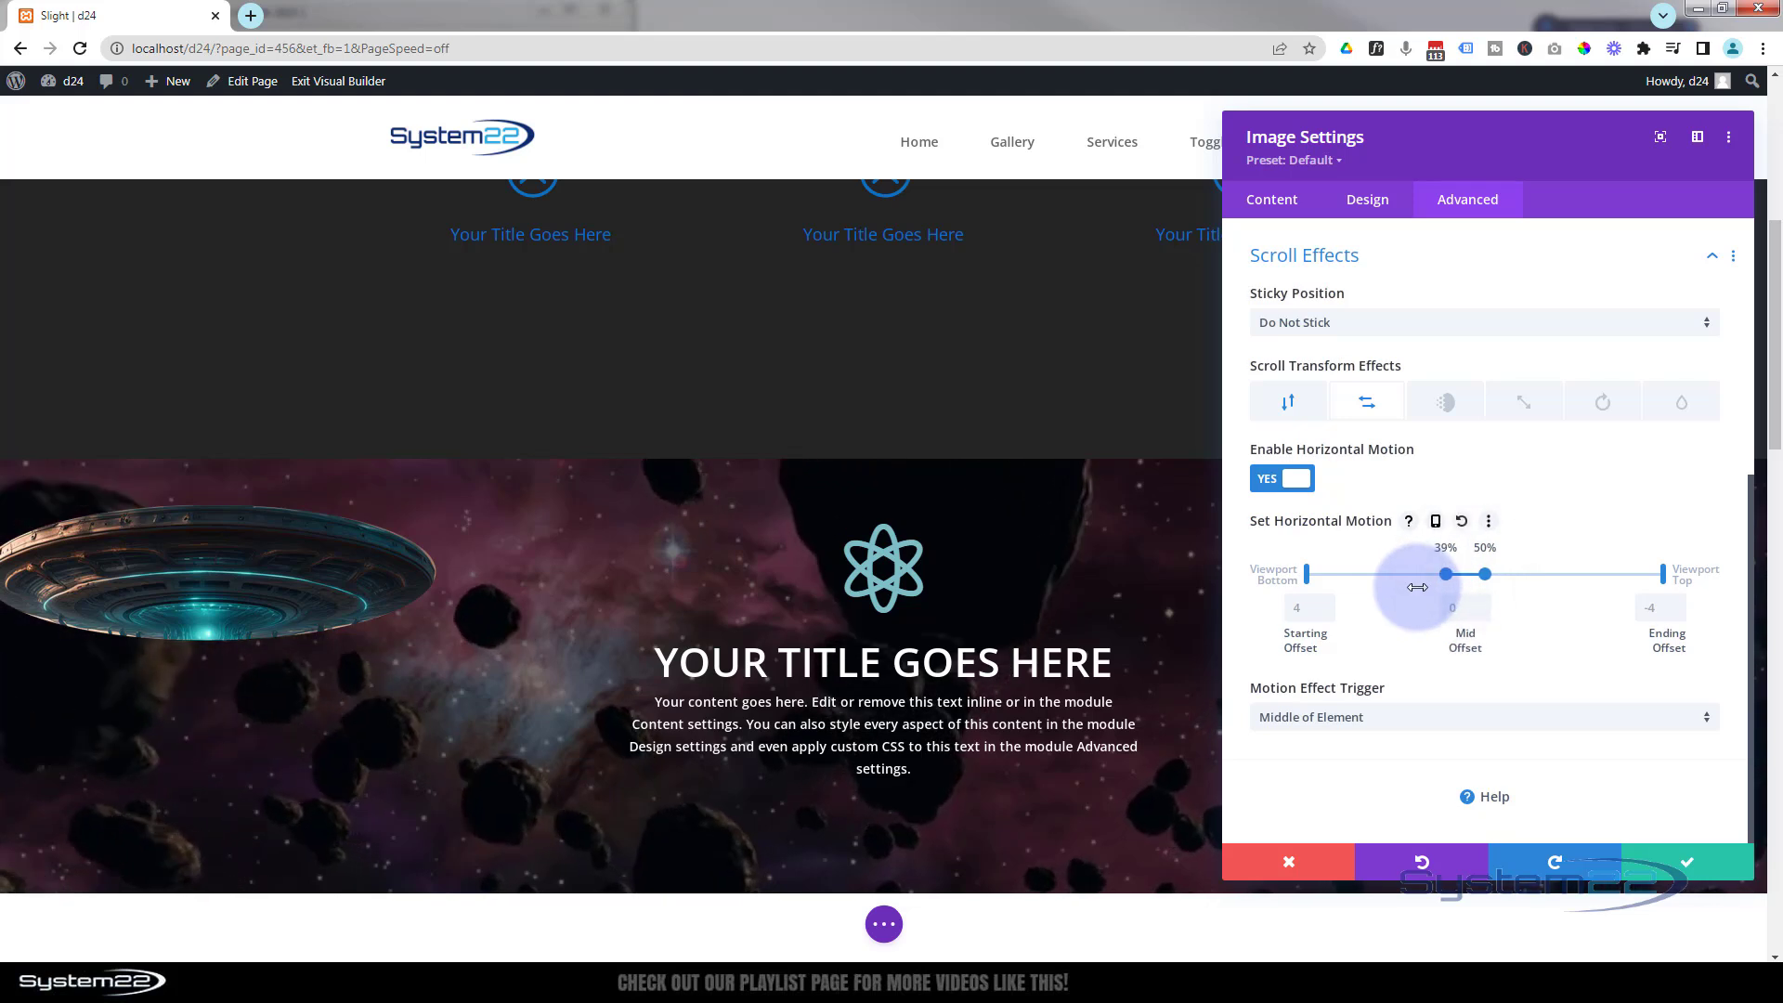
pyautogui.click(1516, 571)
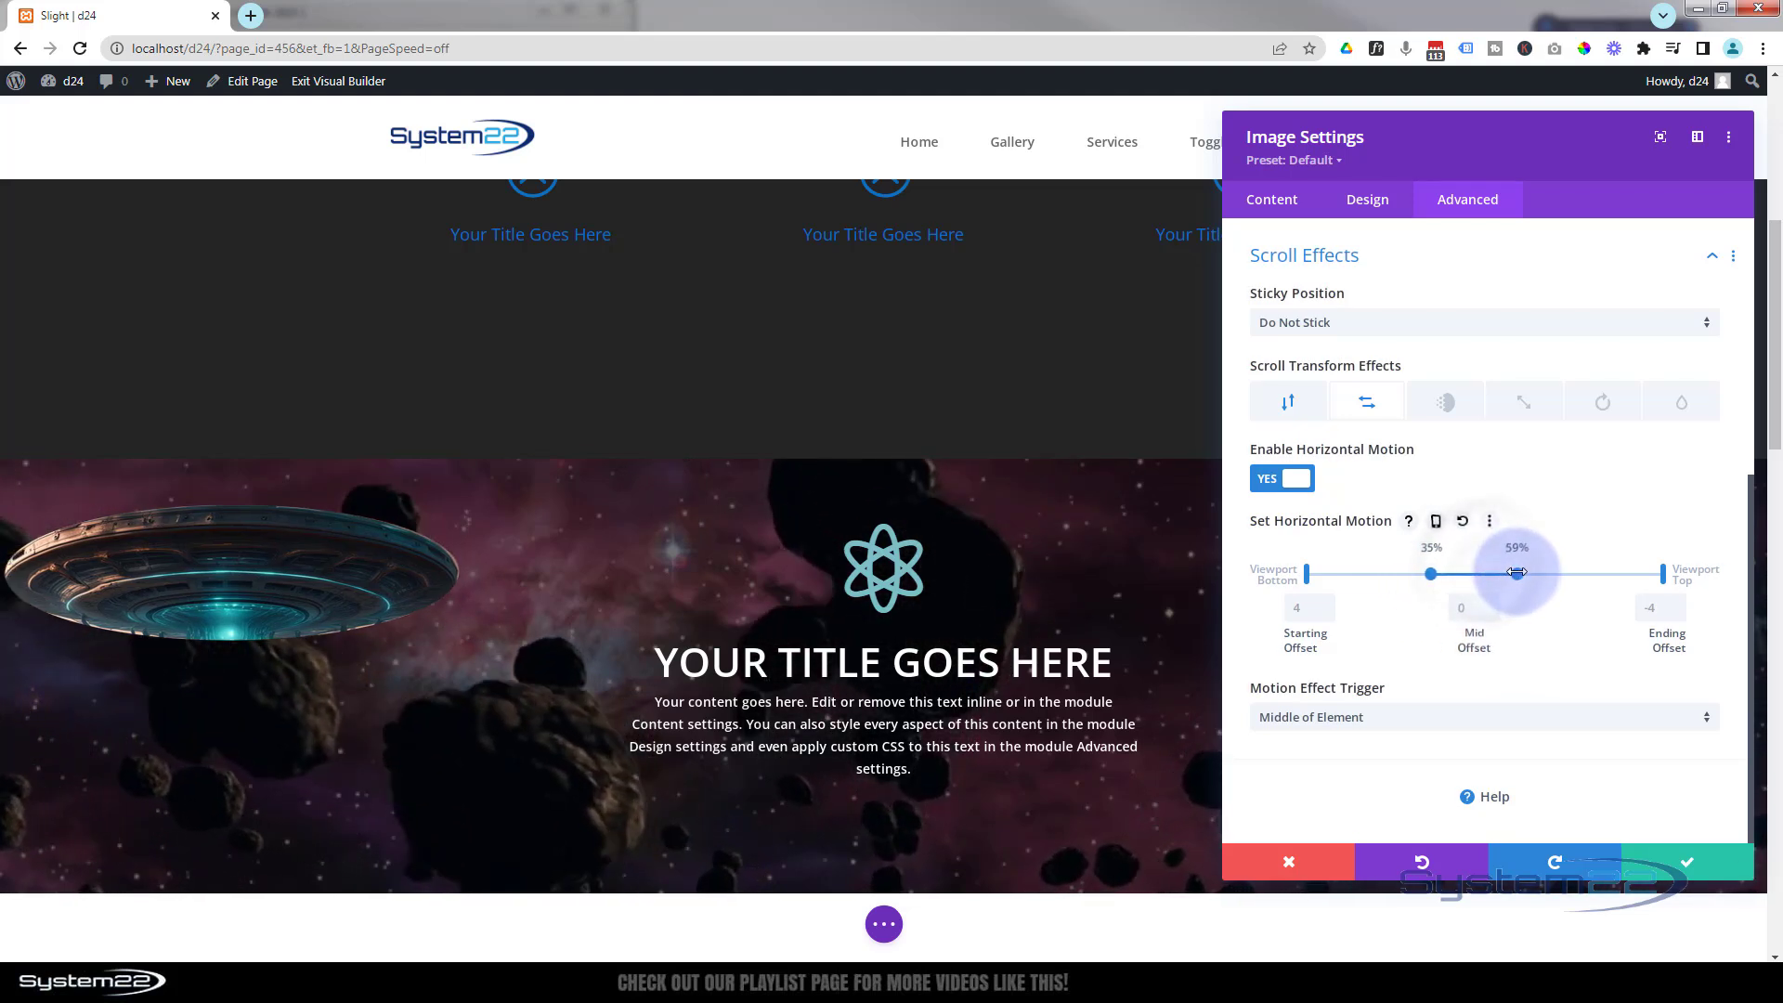
pyautogui.click(1480, 609)
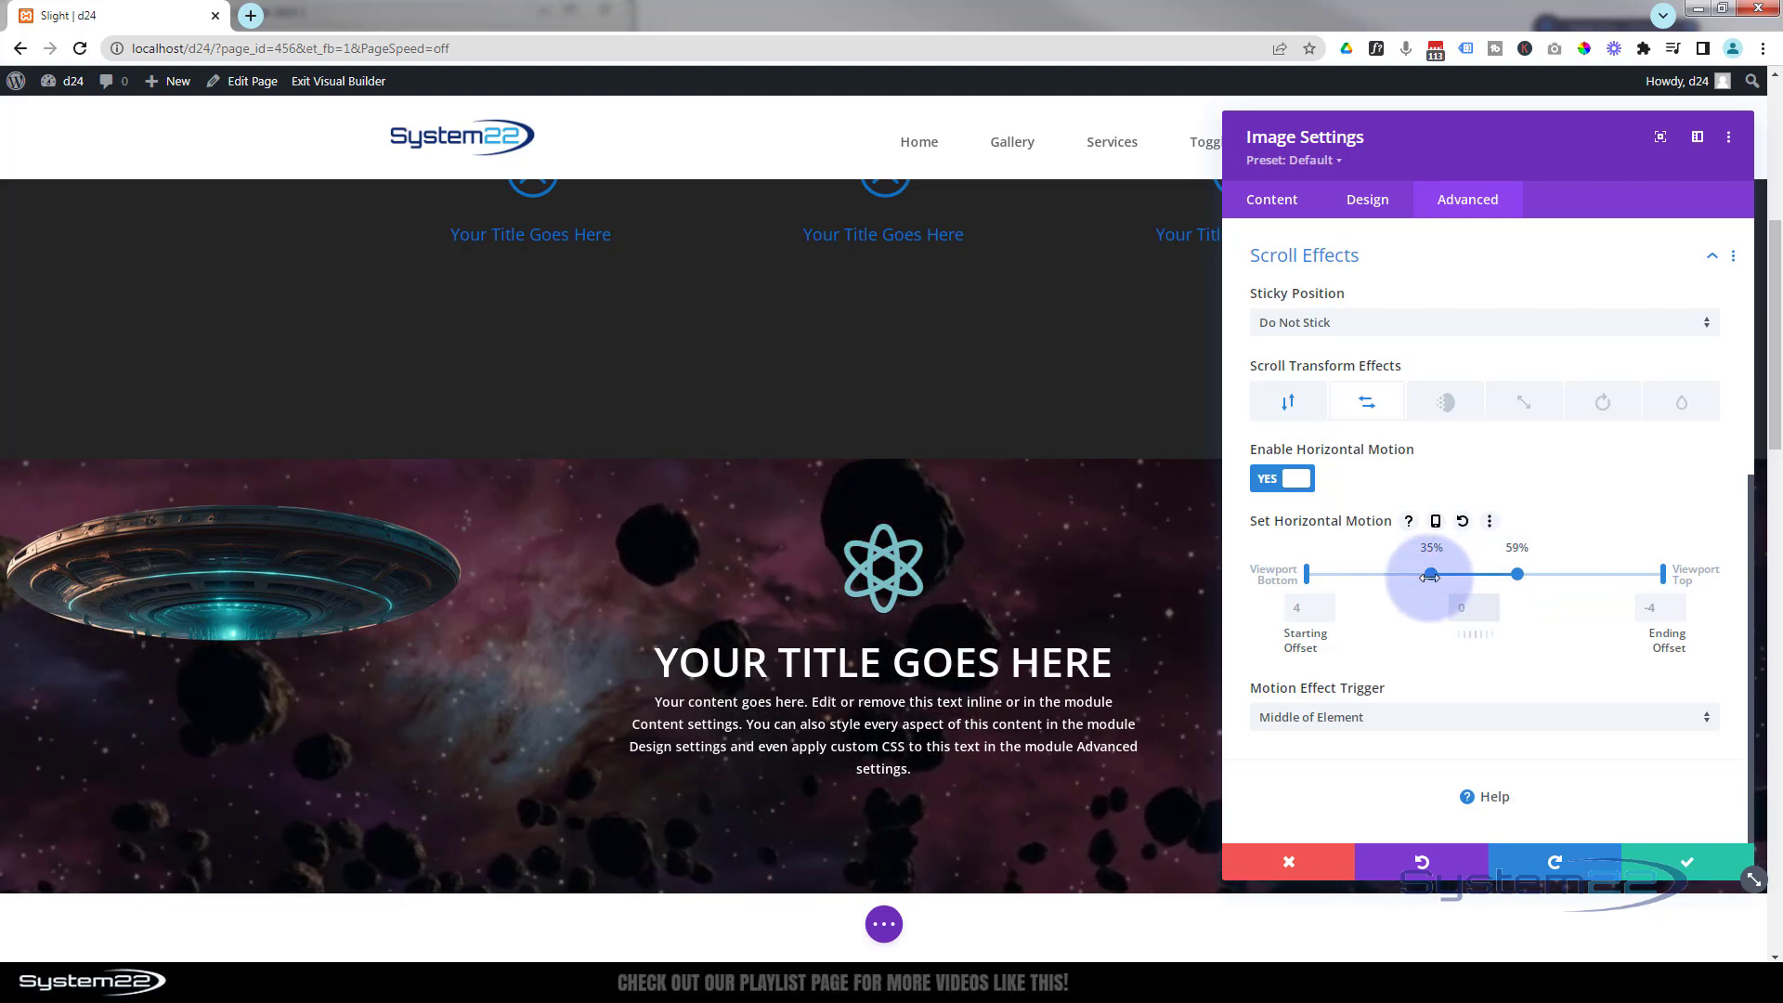
pyautogui.click(1446, 578)
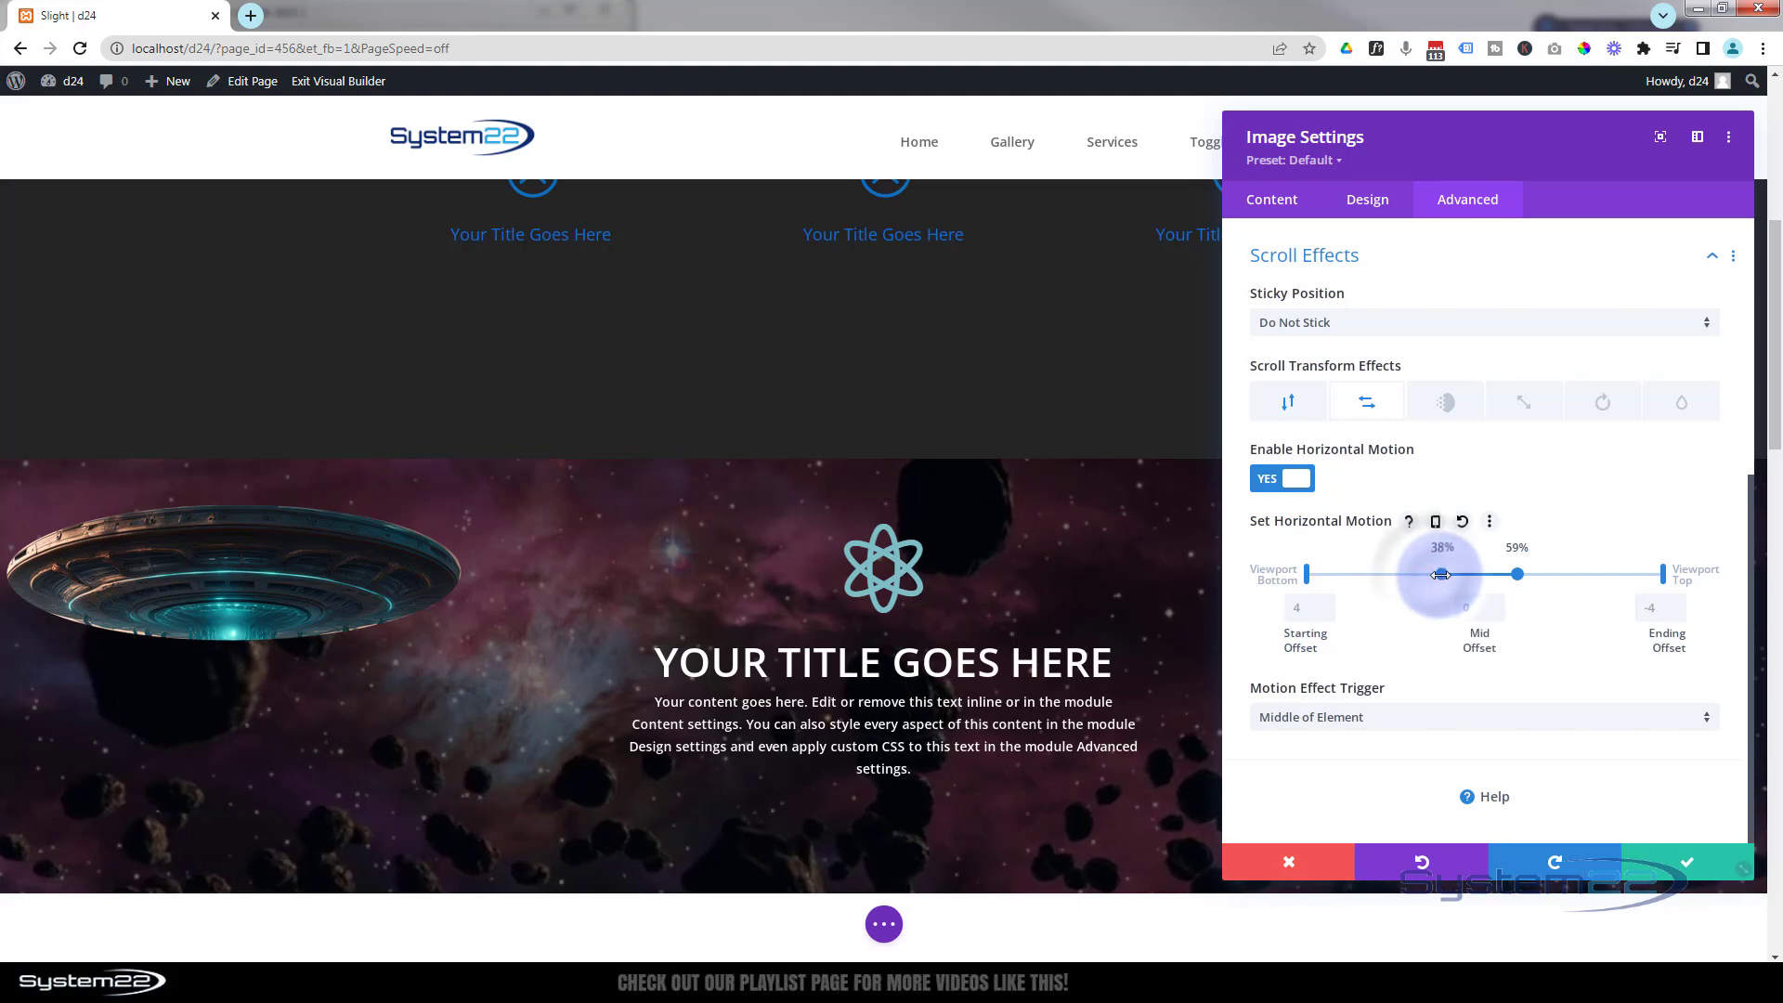
pyautogui.click(1522, 574)
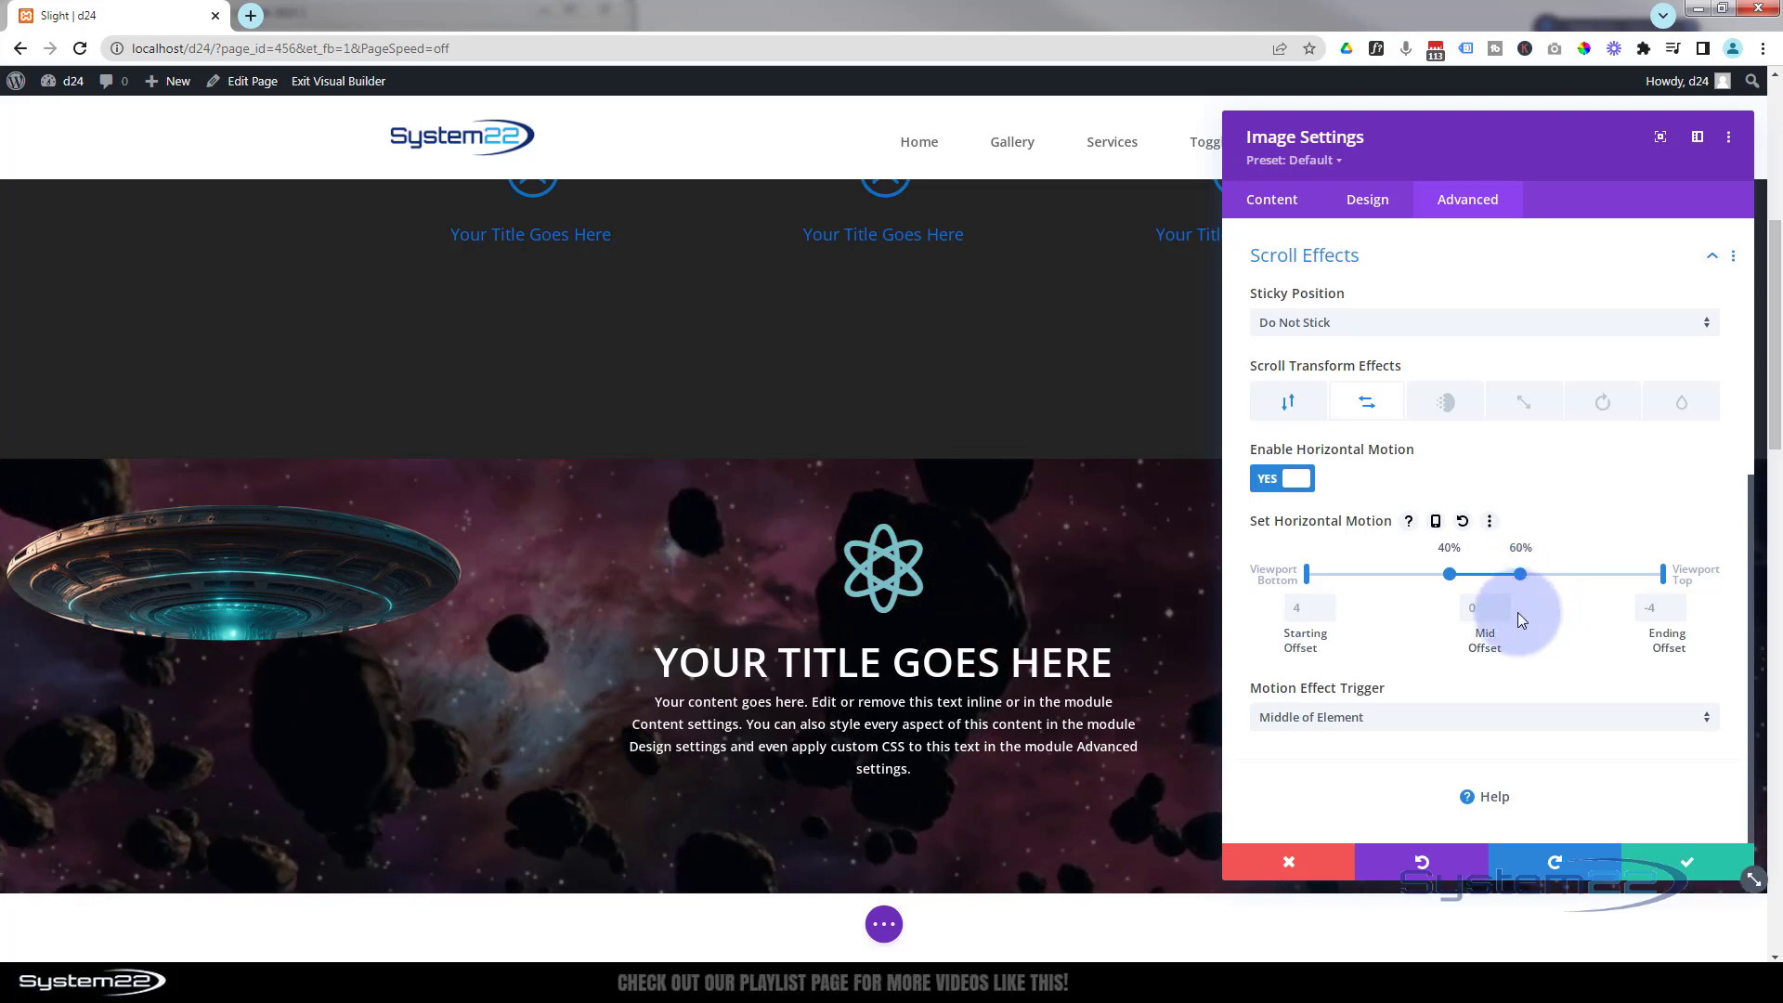
pyautogui.scroll(3, 1081, 717)
pyautogui.scroll(-4, 1086, 725)
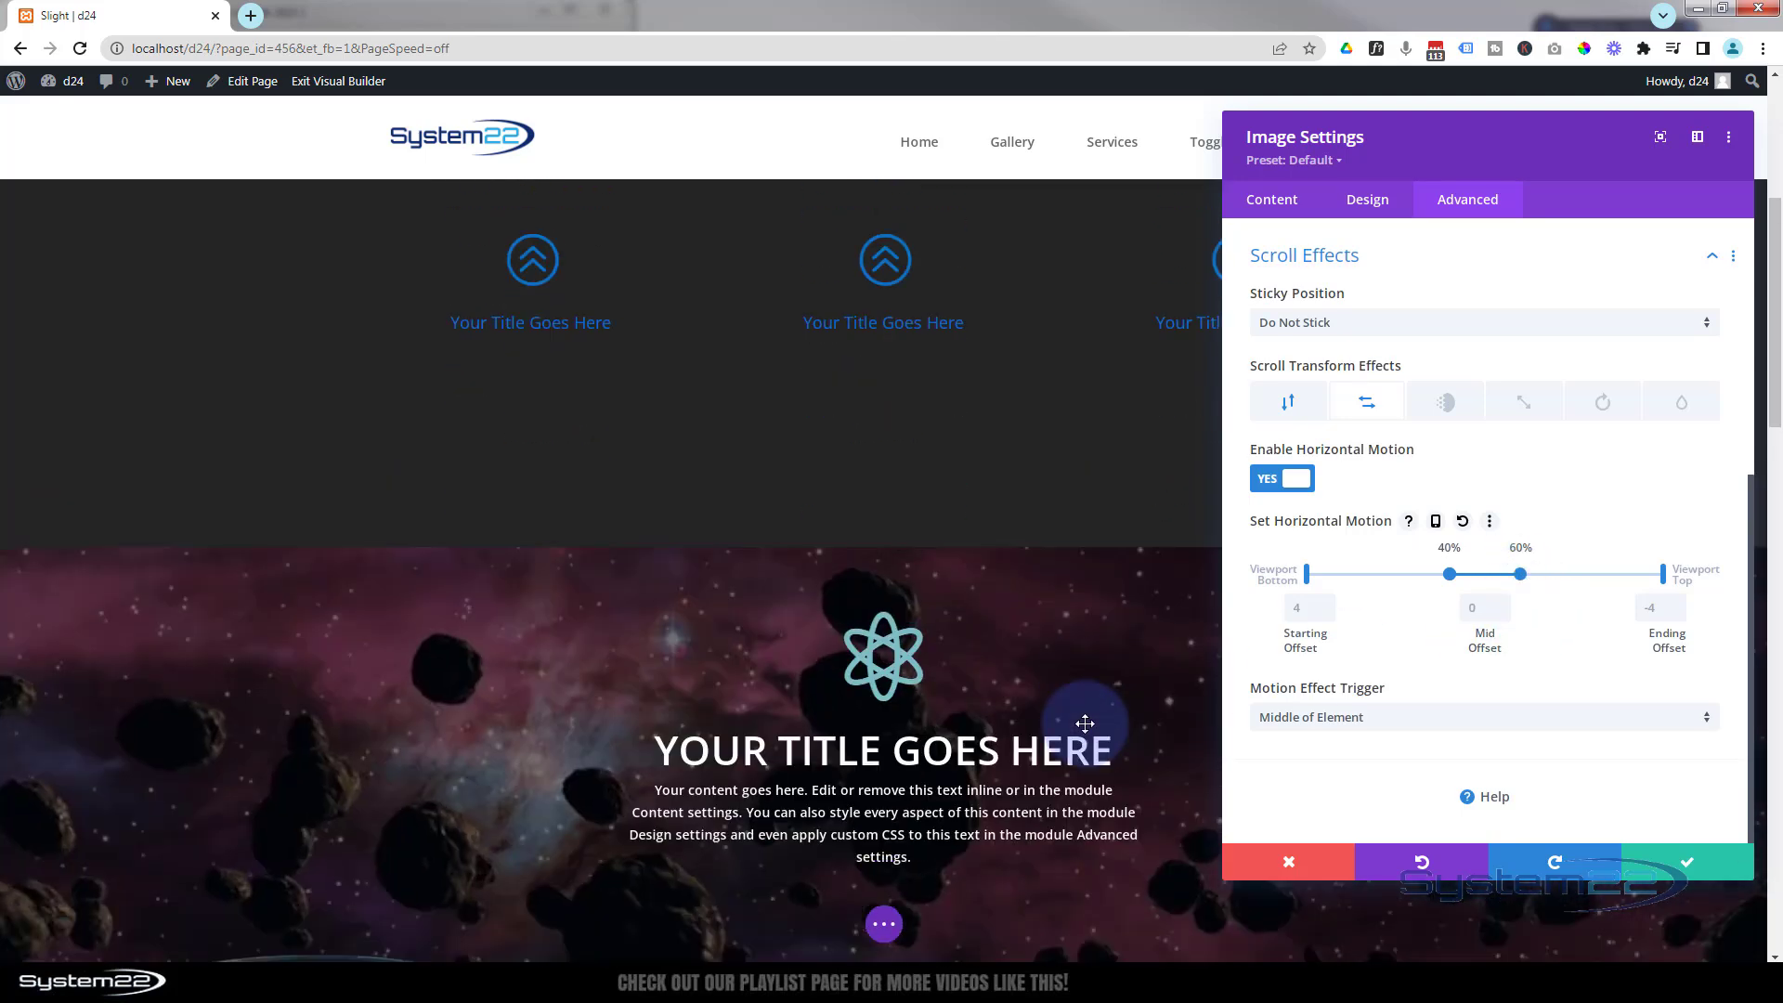
pyautogui.scroll(1, 1082, 729)
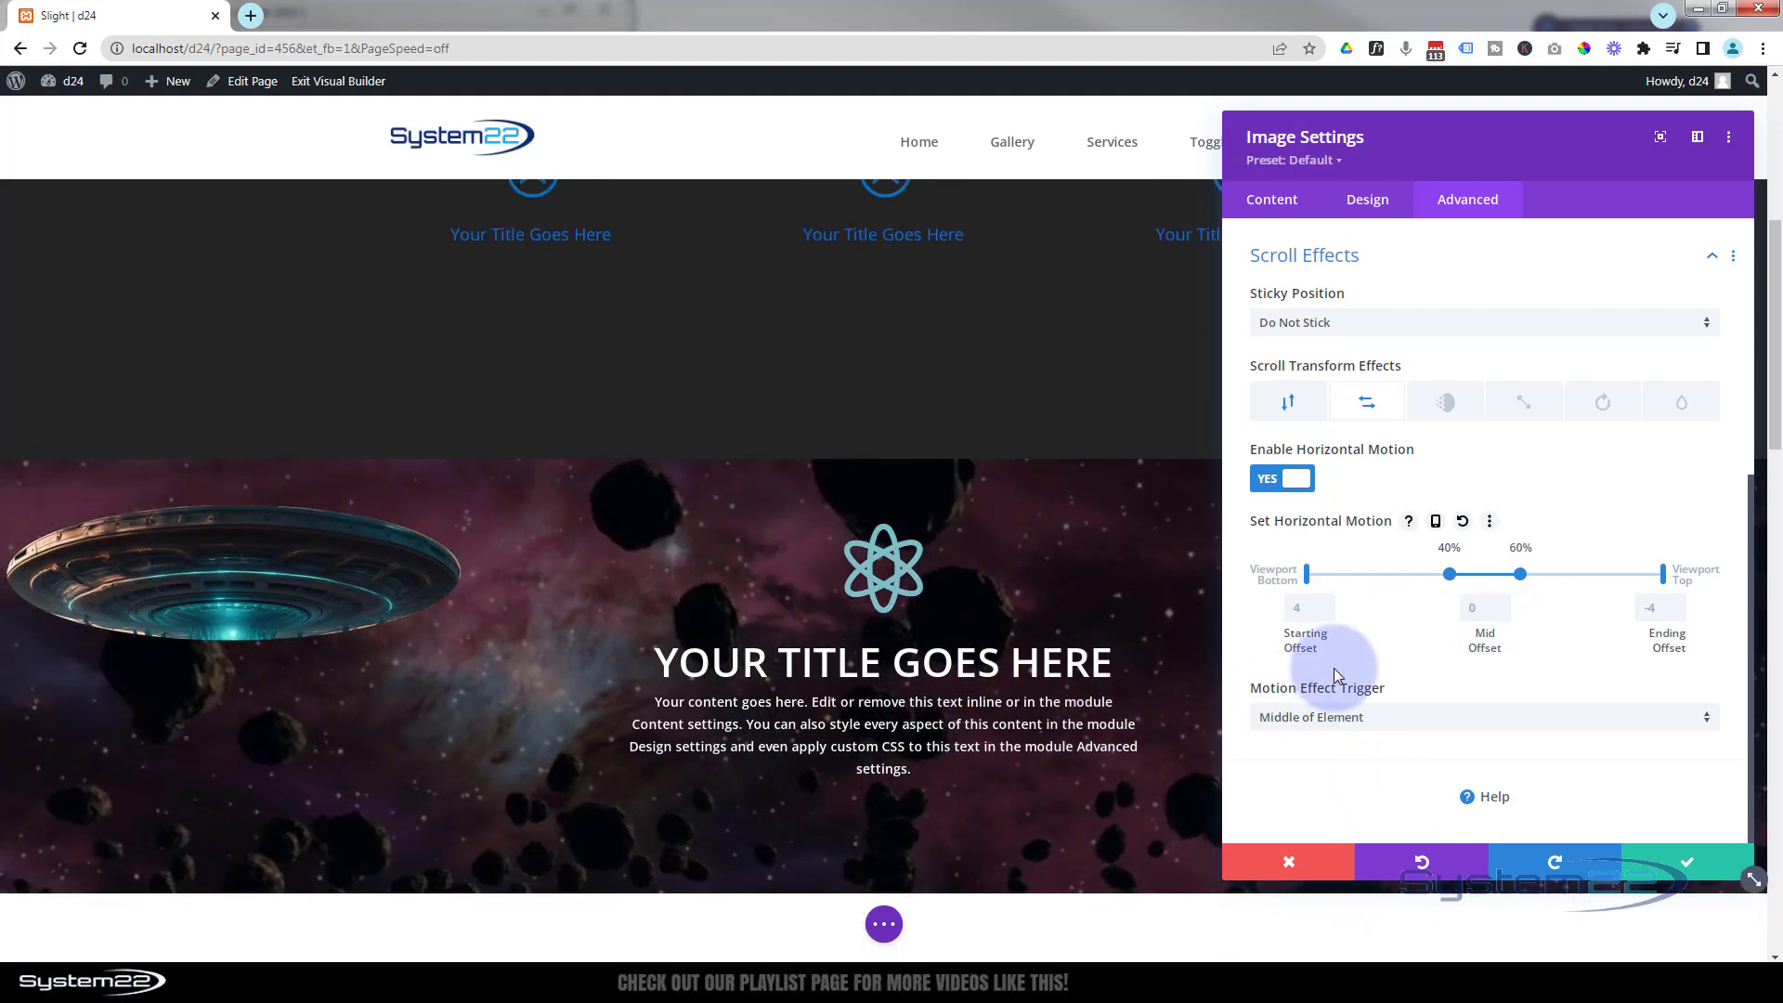
# - Set the horizontal motion's starting offset to 50 and check the UFO's movement while scrolling the page
pyautogui.click(1299, 610)
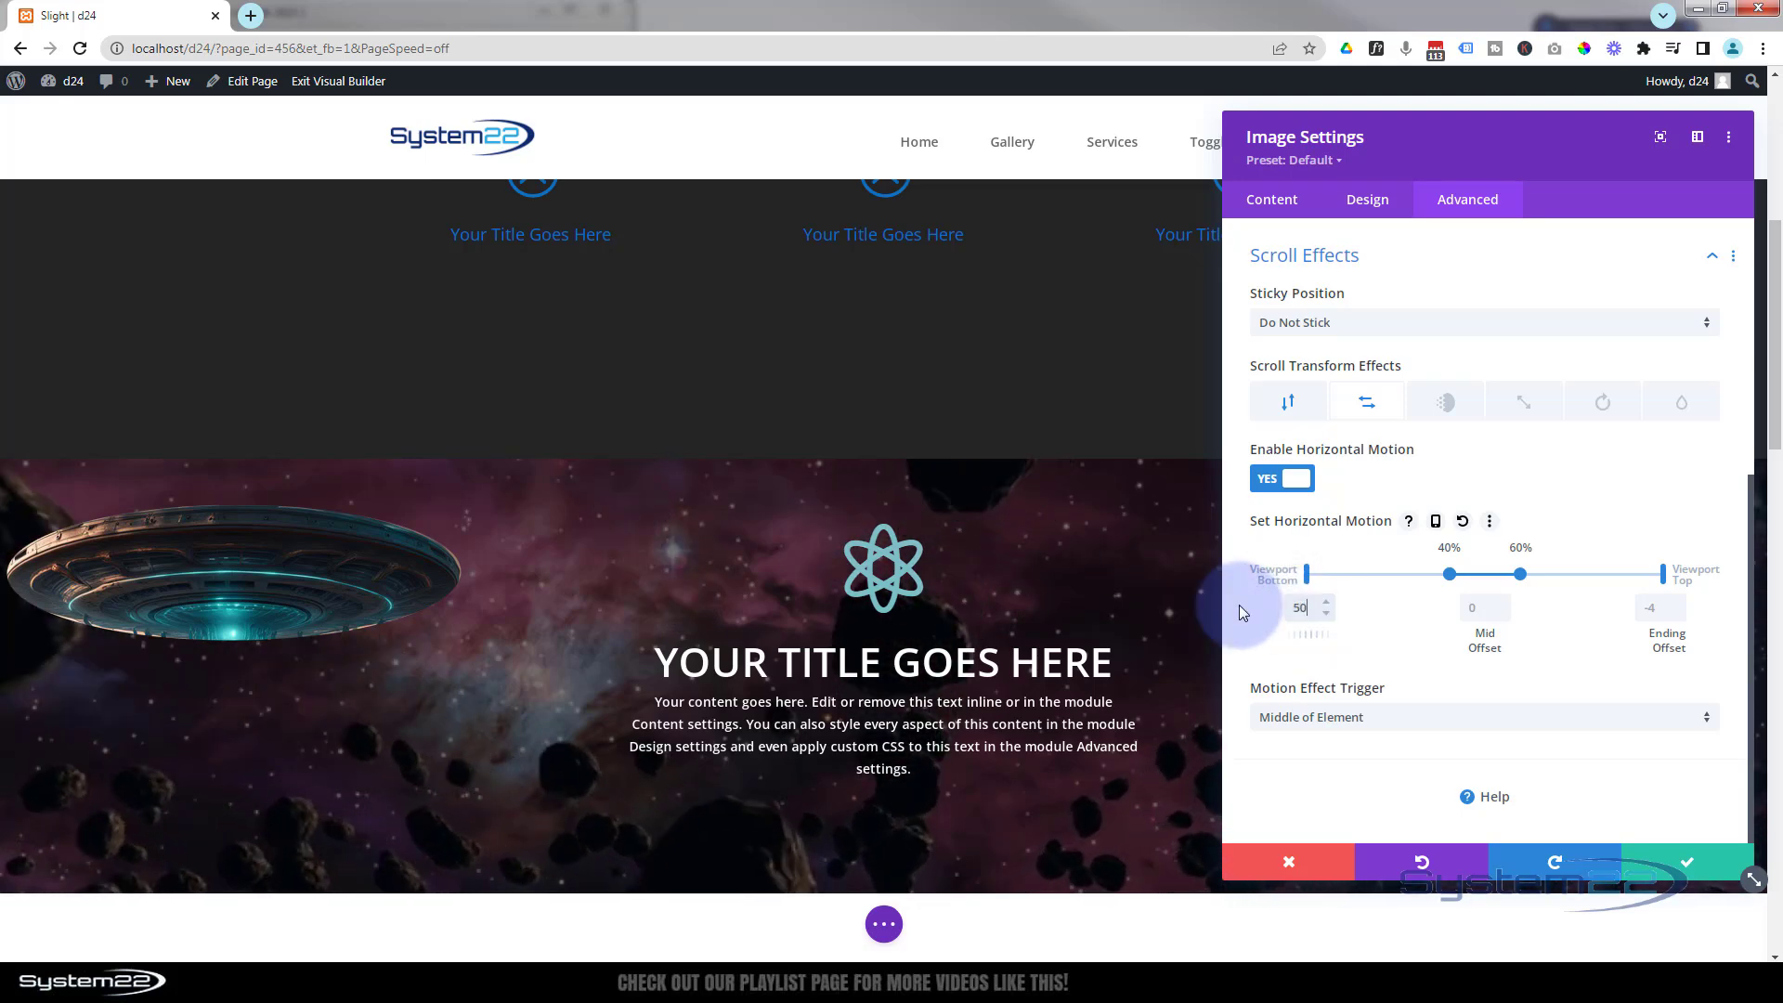
pyautogui.scroll(-3, 1101, 545)
pyautogui.scroll(3, 1102, 545)
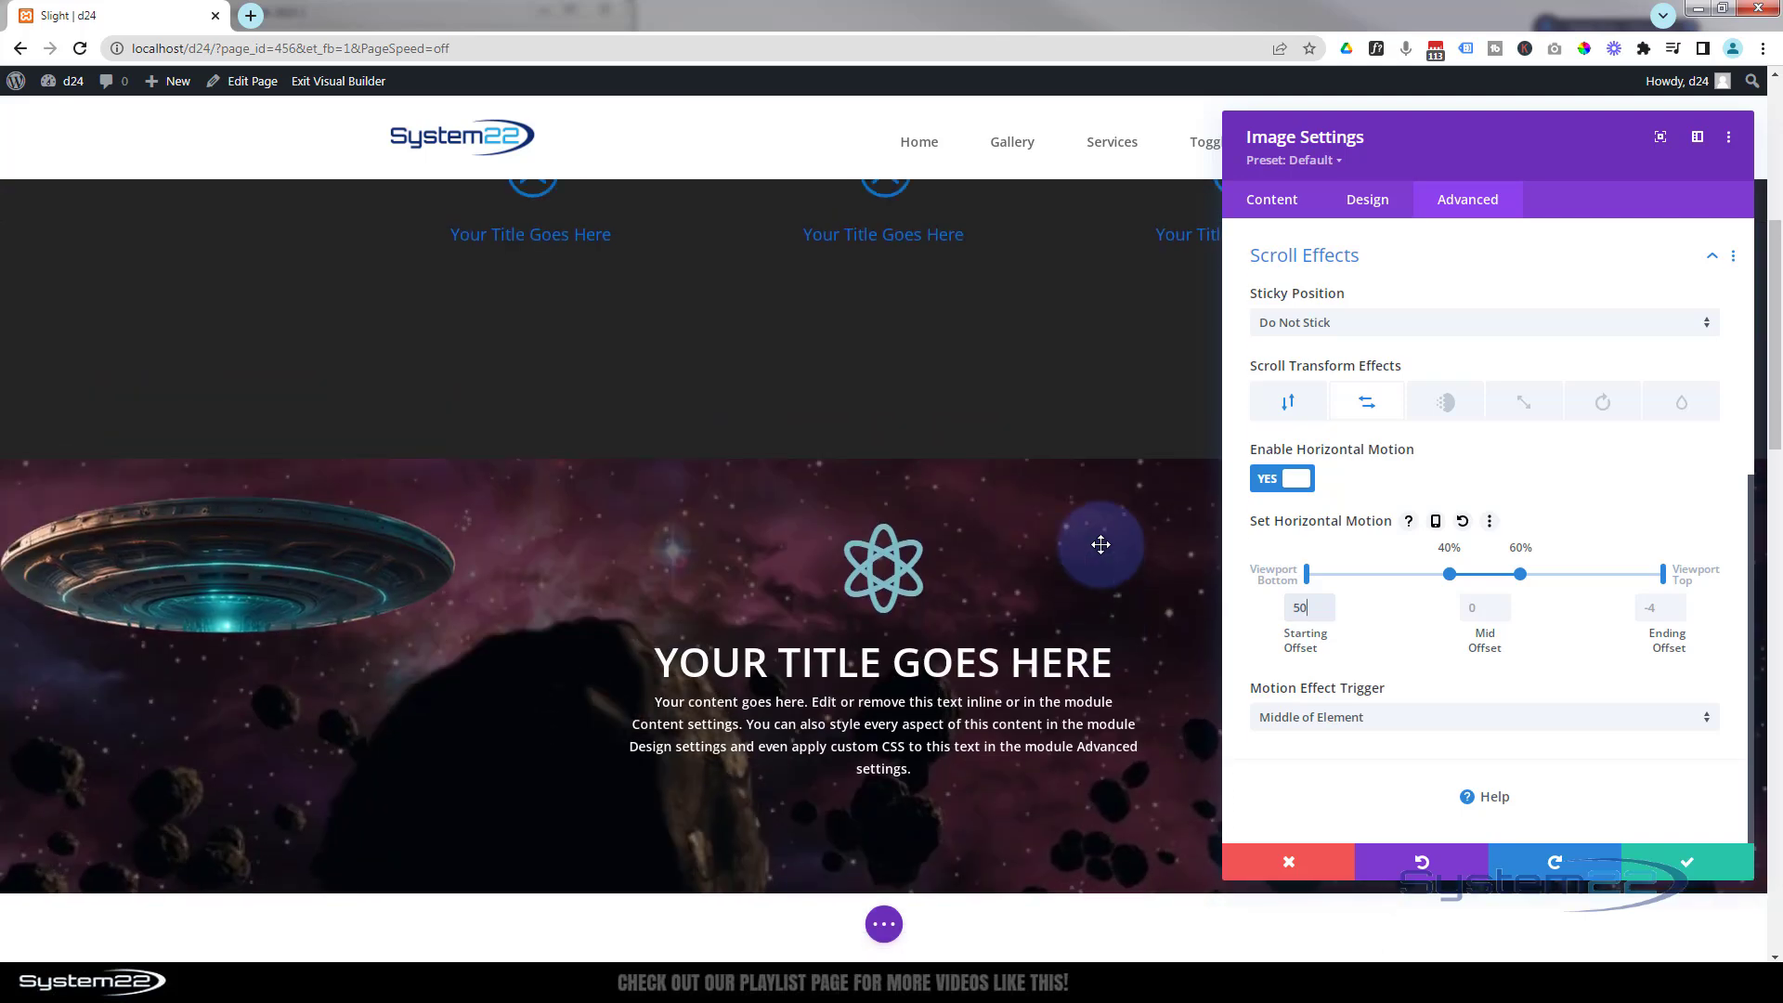
pyautogui.scroll(3, 1101, 545)
pyautogui.scroll(1, 1101, 545)
pyautogui.scroll(-2, 1101, 545)
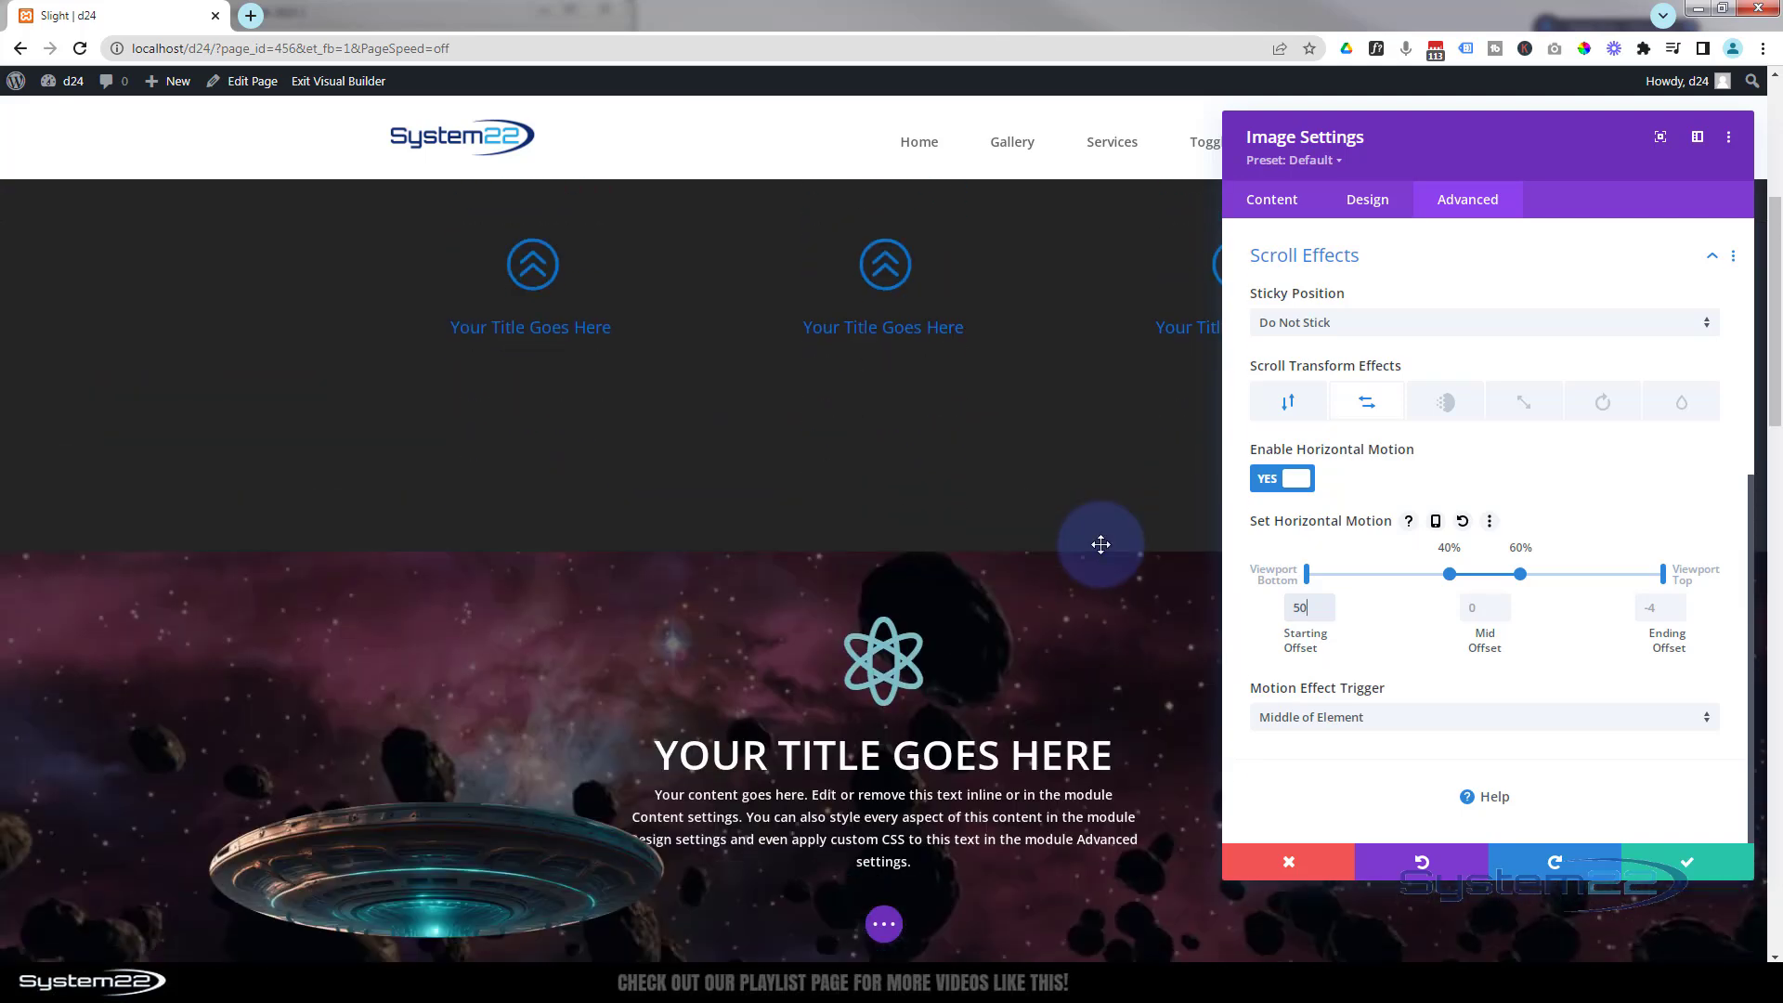
pyautogui.scroll(-1, 1102, 545)
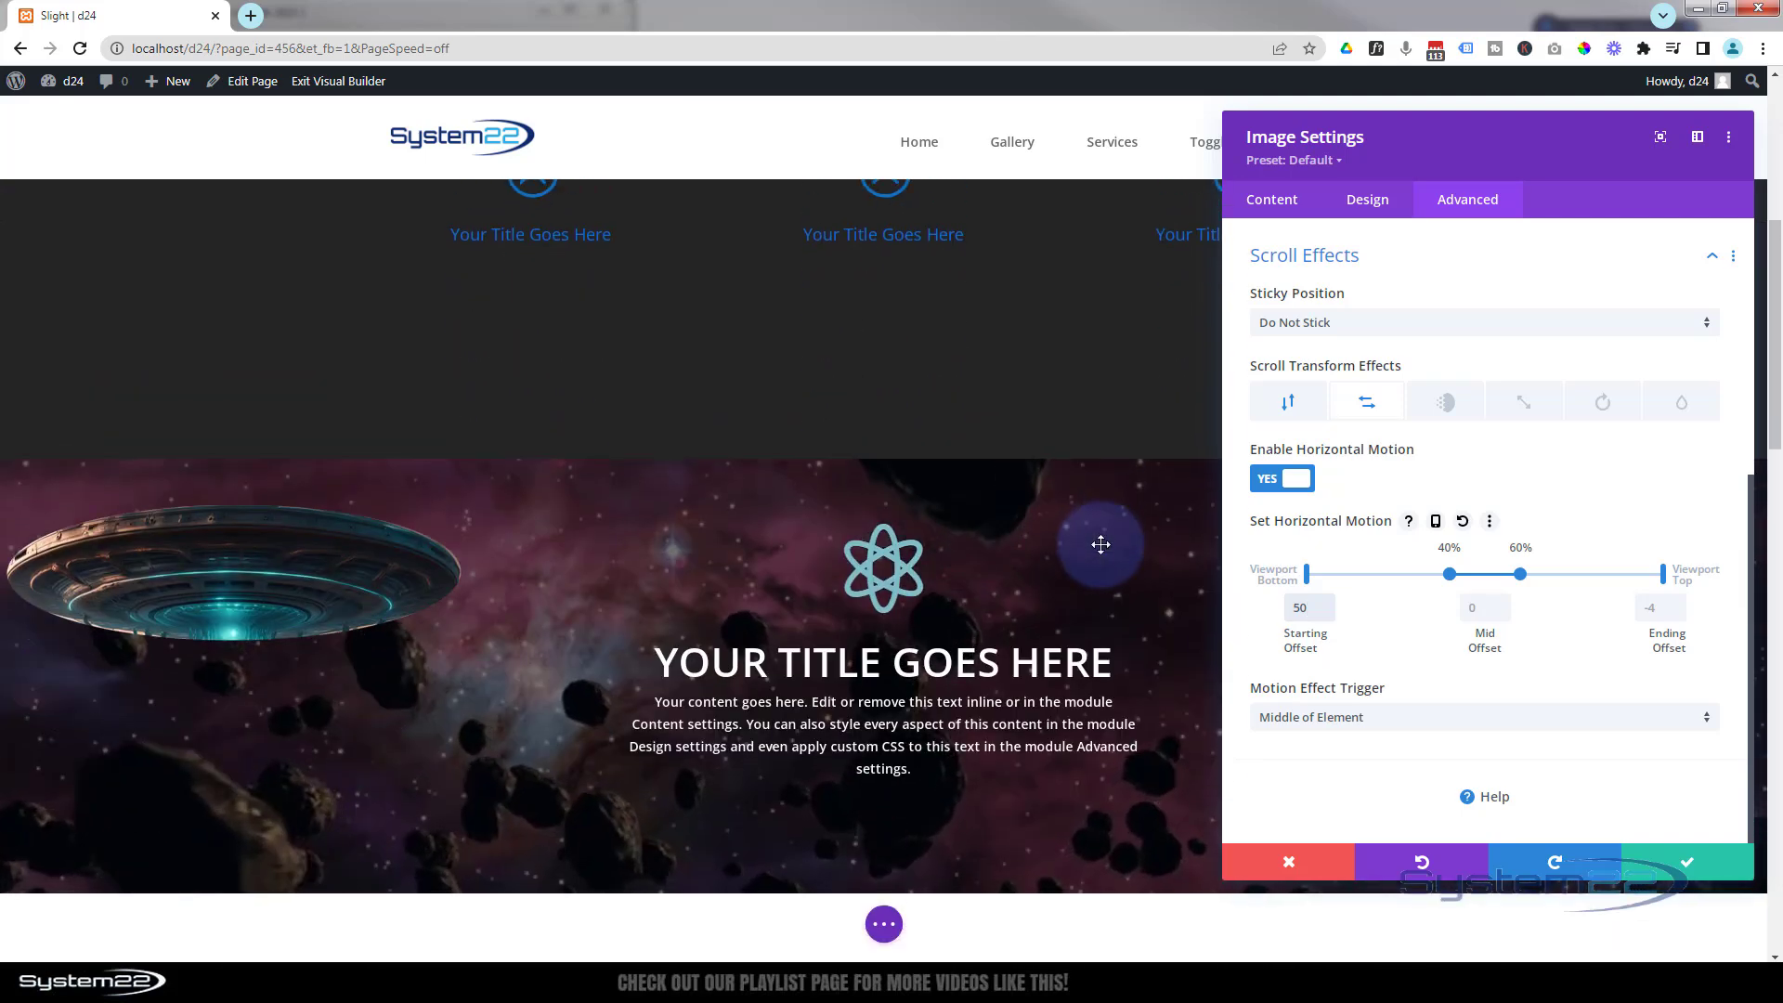
# - Set the horizontal motion's ending offset to -10 with the page scrolled slightly past the asteroid section
pyautogui.click(1651, 607)
pyautogui.scroll(-1, 1007, 650)
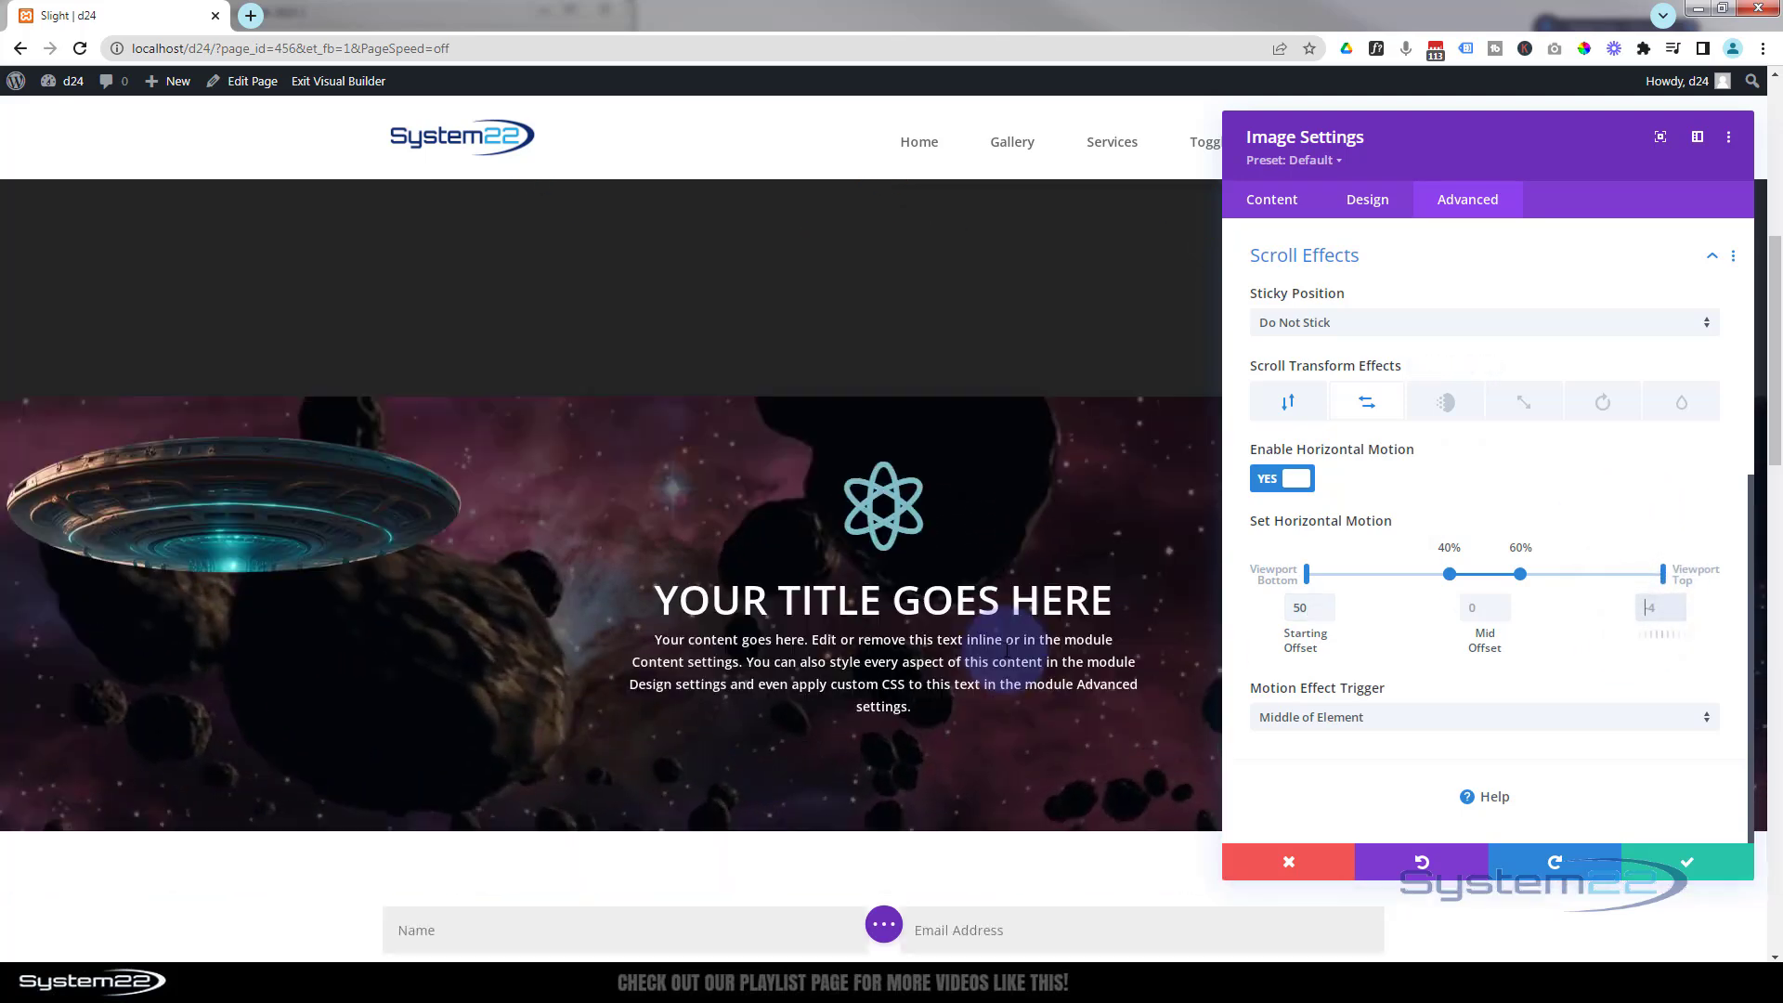
pyautogui.scroll(-1, 1008, 650)
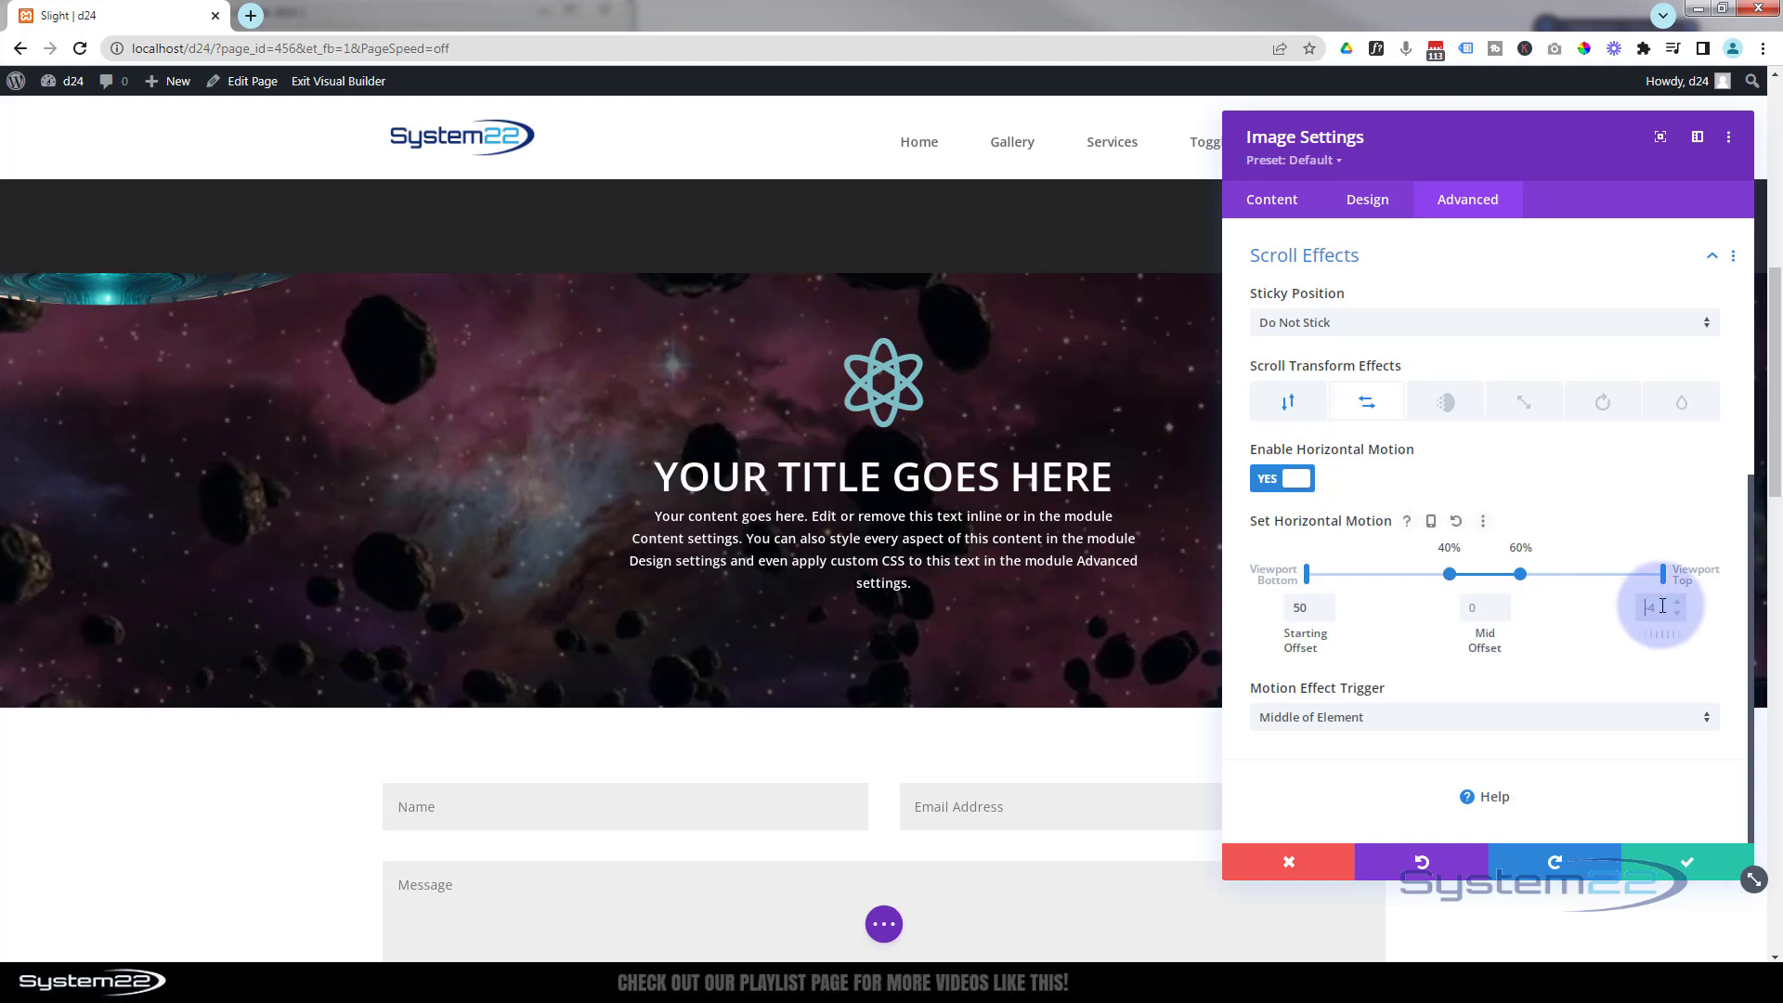
pyautogui.press('BackSpace')
pyautogui.press('BackSpace')
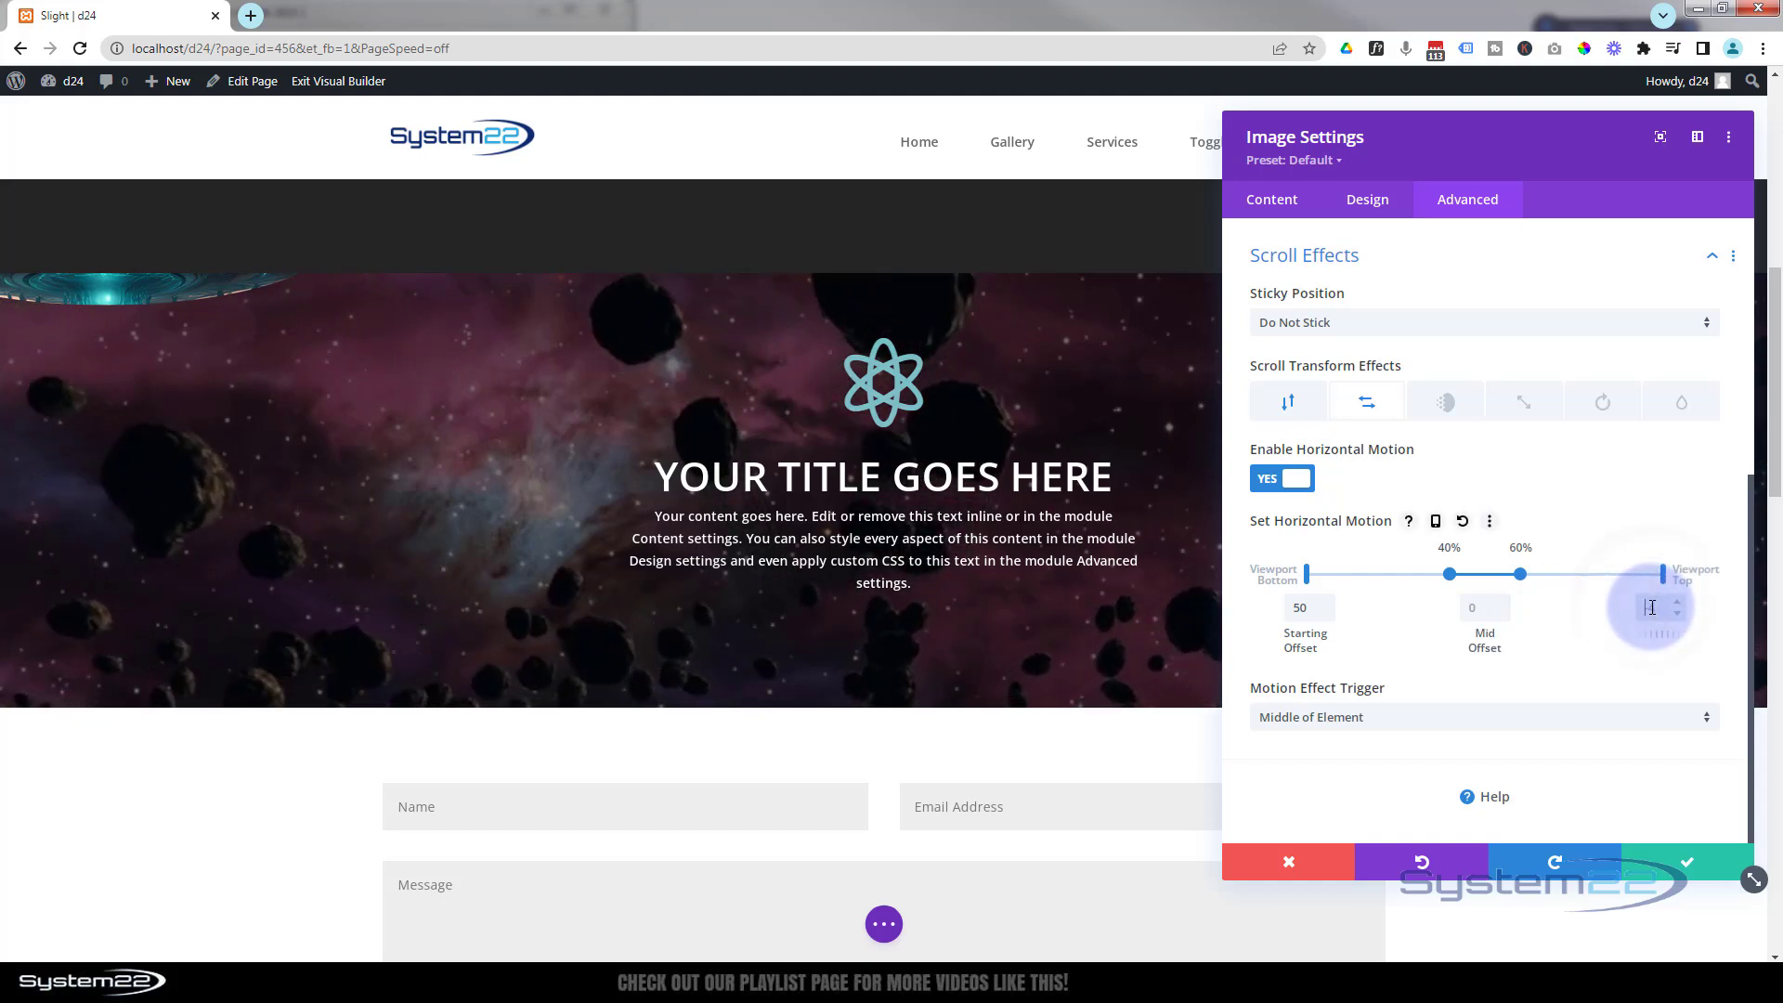
pyautogui.write('-')
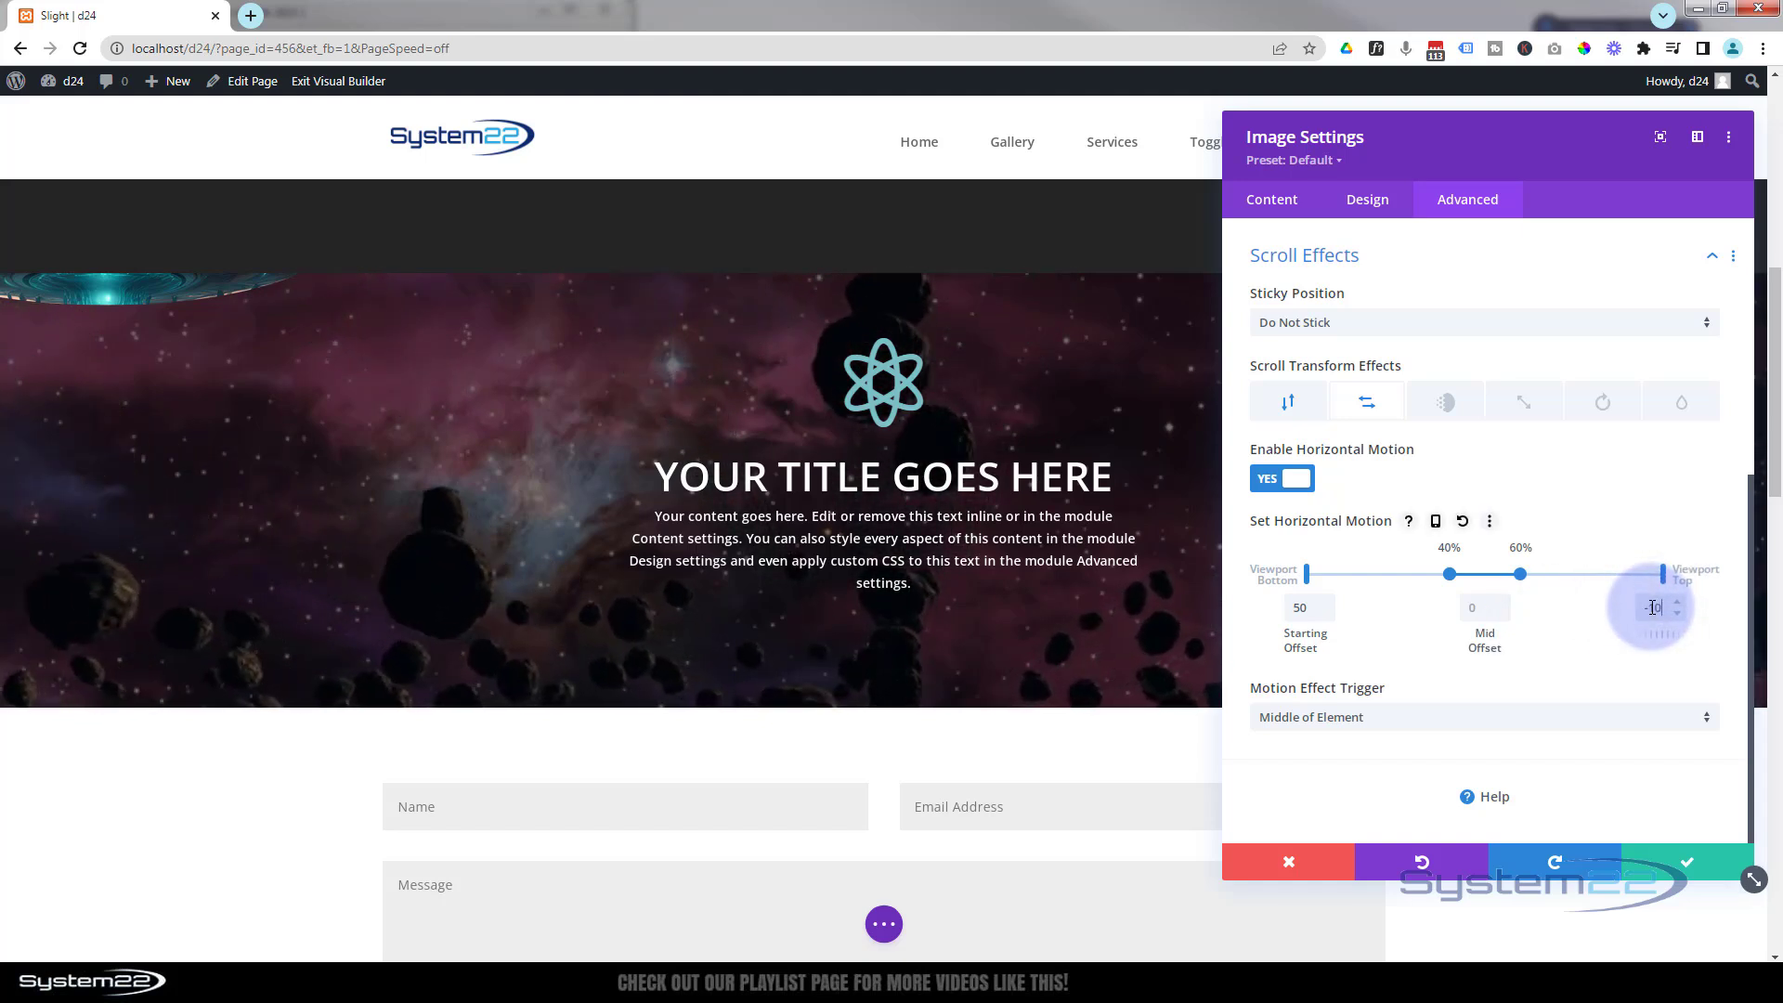
pyautogui.write('10')
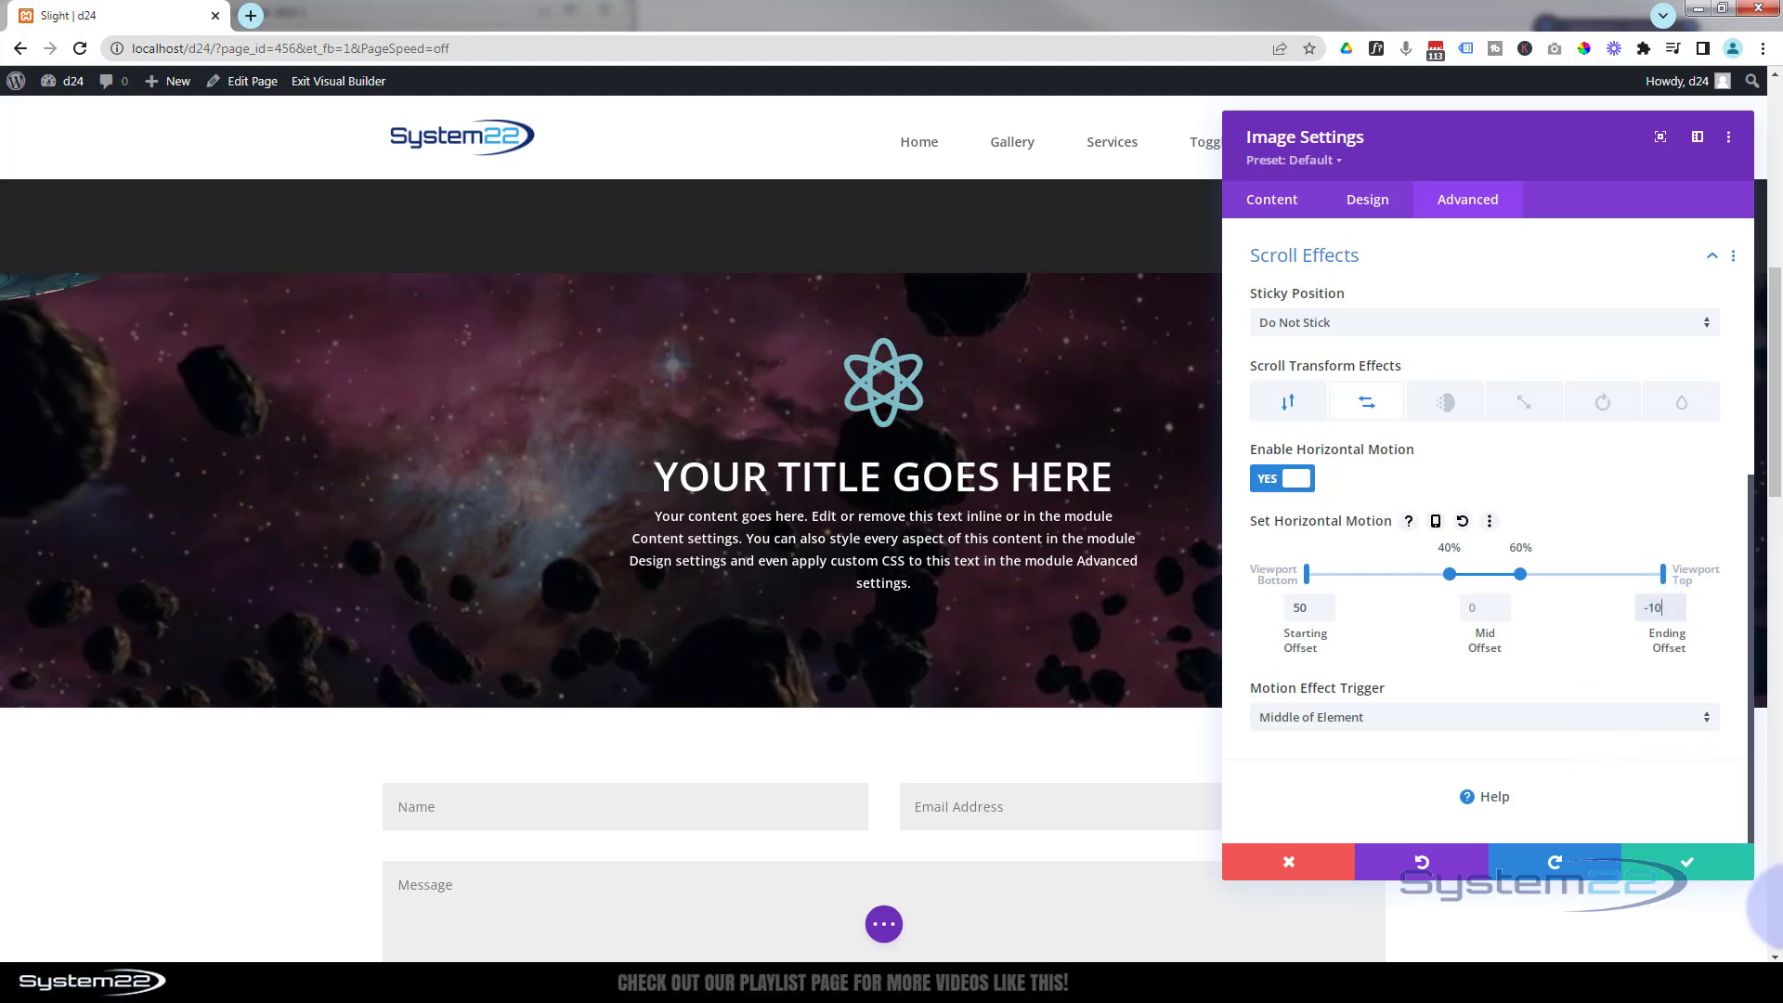
# - Set the horizontal motion's ending offset to -20 and check how the UFO enters and leaves while scrolling
pyautogui.doubleClick(1654, 607)
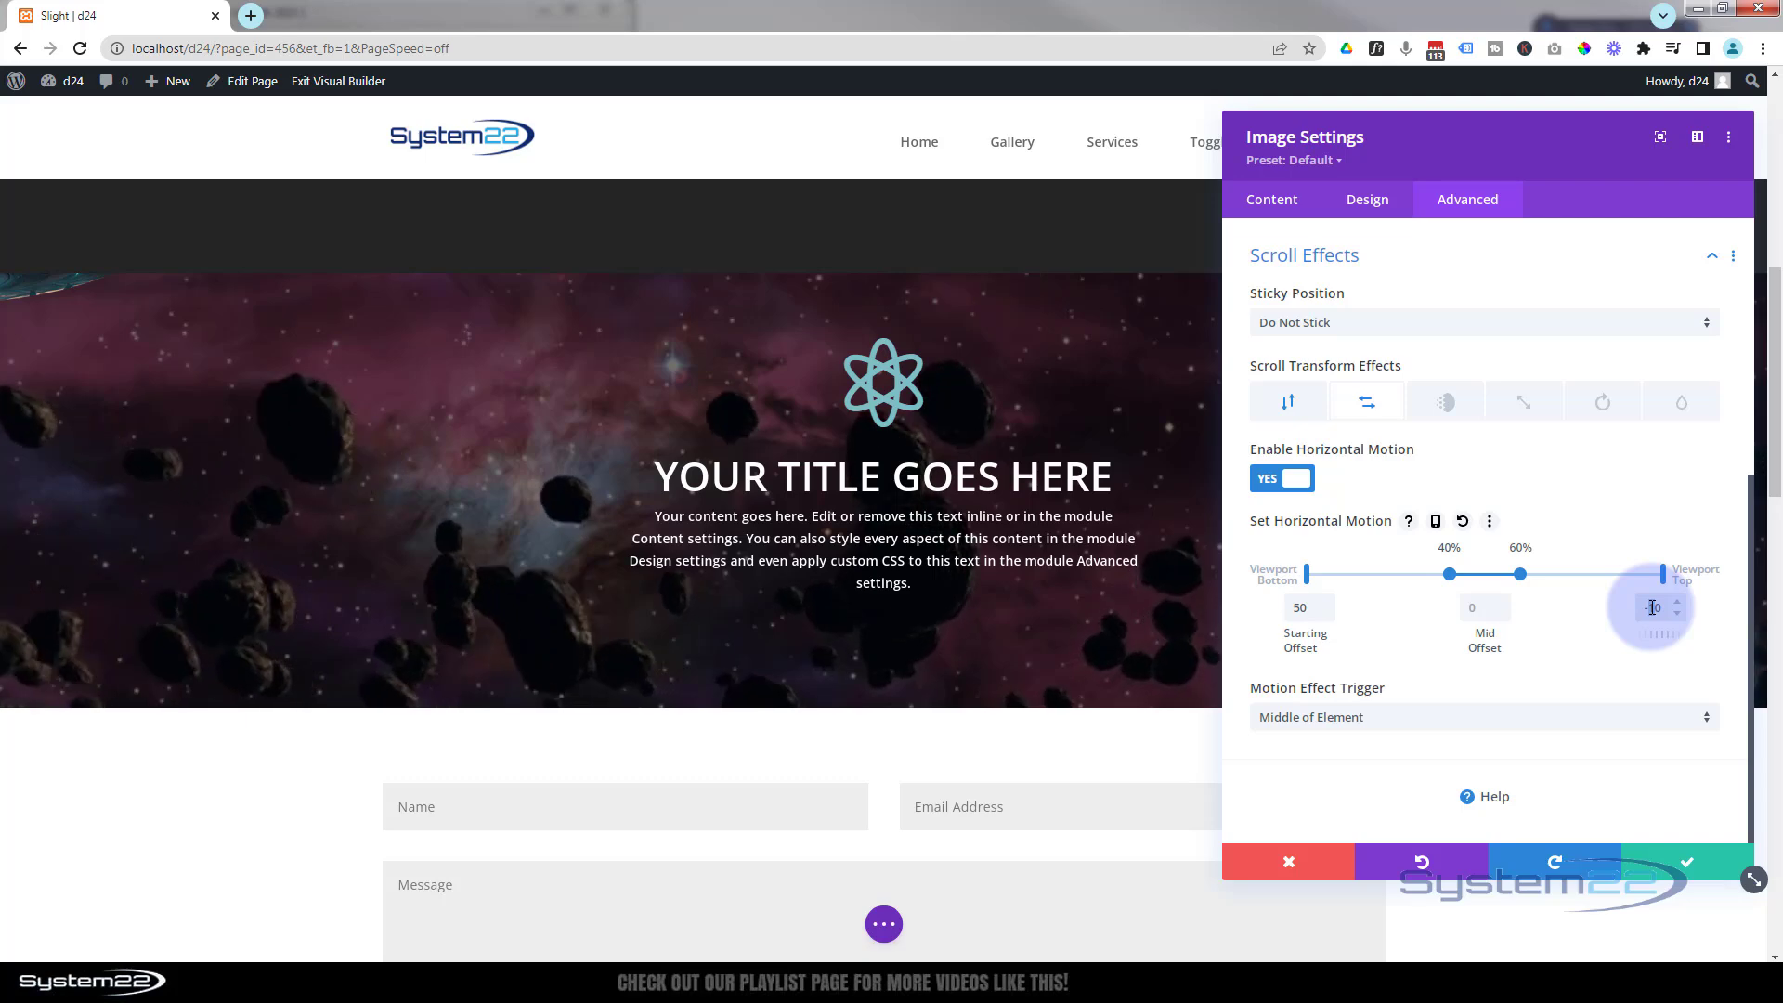
pyautogui.write('20')
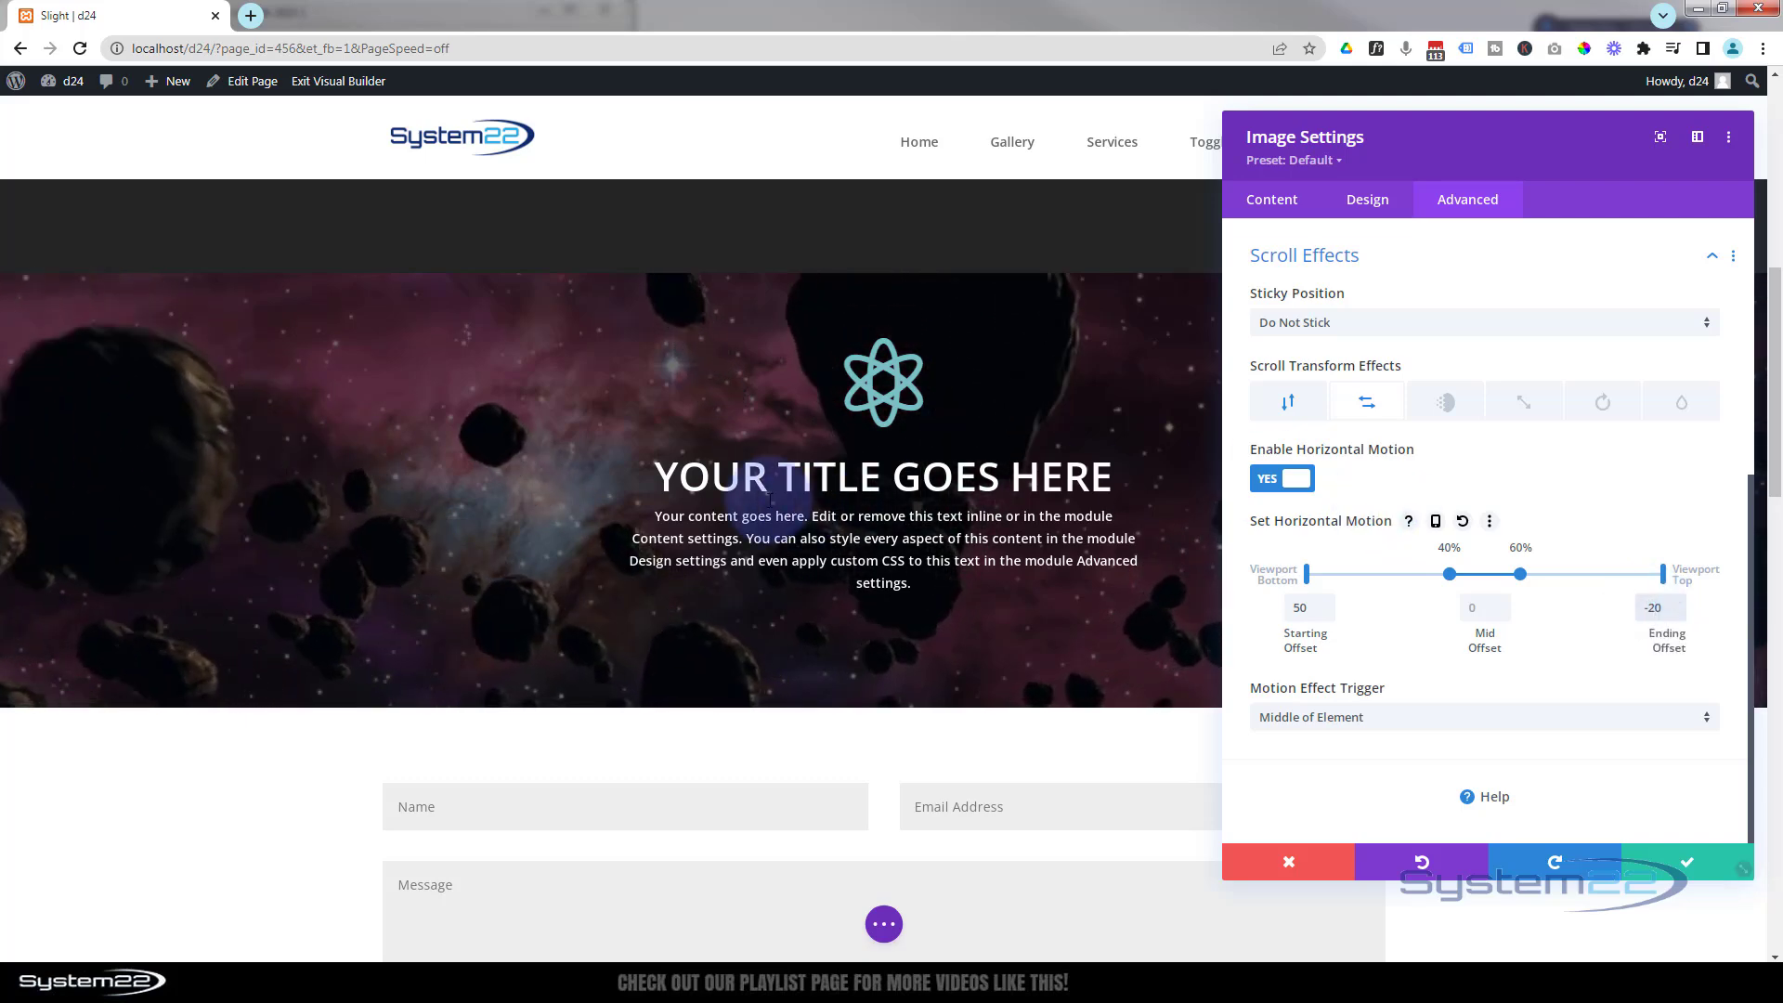
pyautogui.scroll(-1, 765, 459)
pyautogui.scroll(-1, 763, 459)
pyautogui.scroll(5, 764, 459)
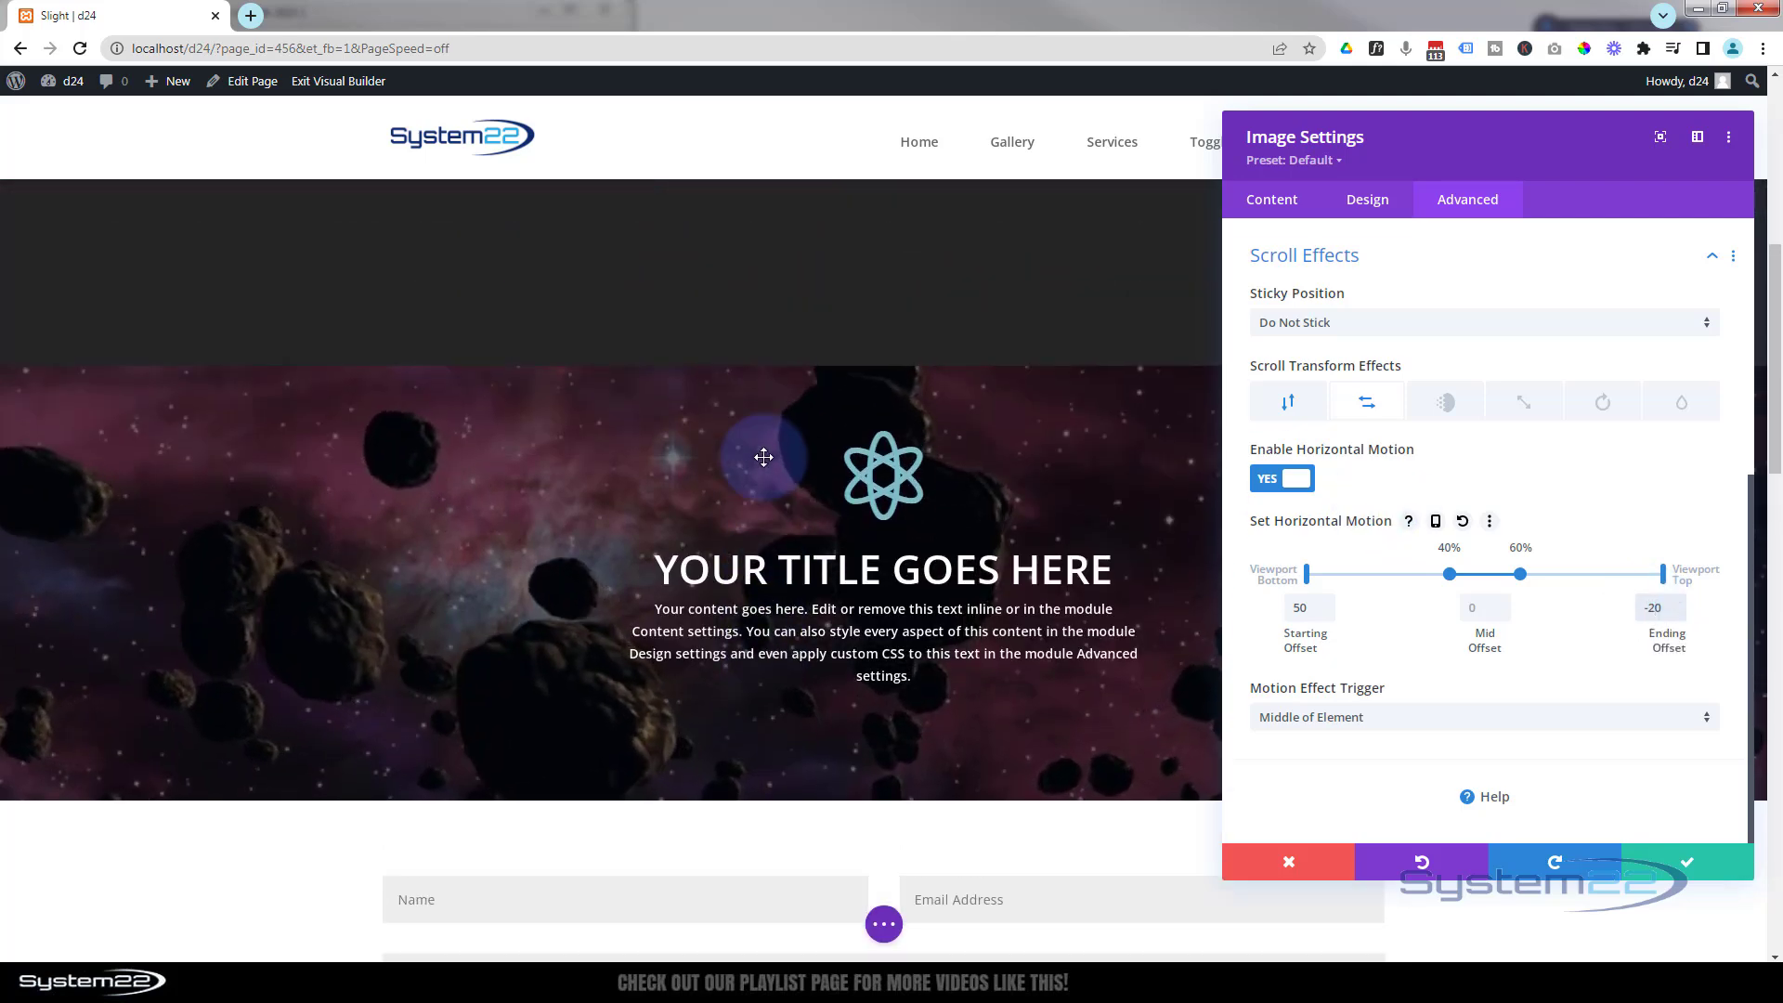
pyautogui.scroll(2, 763, 457)
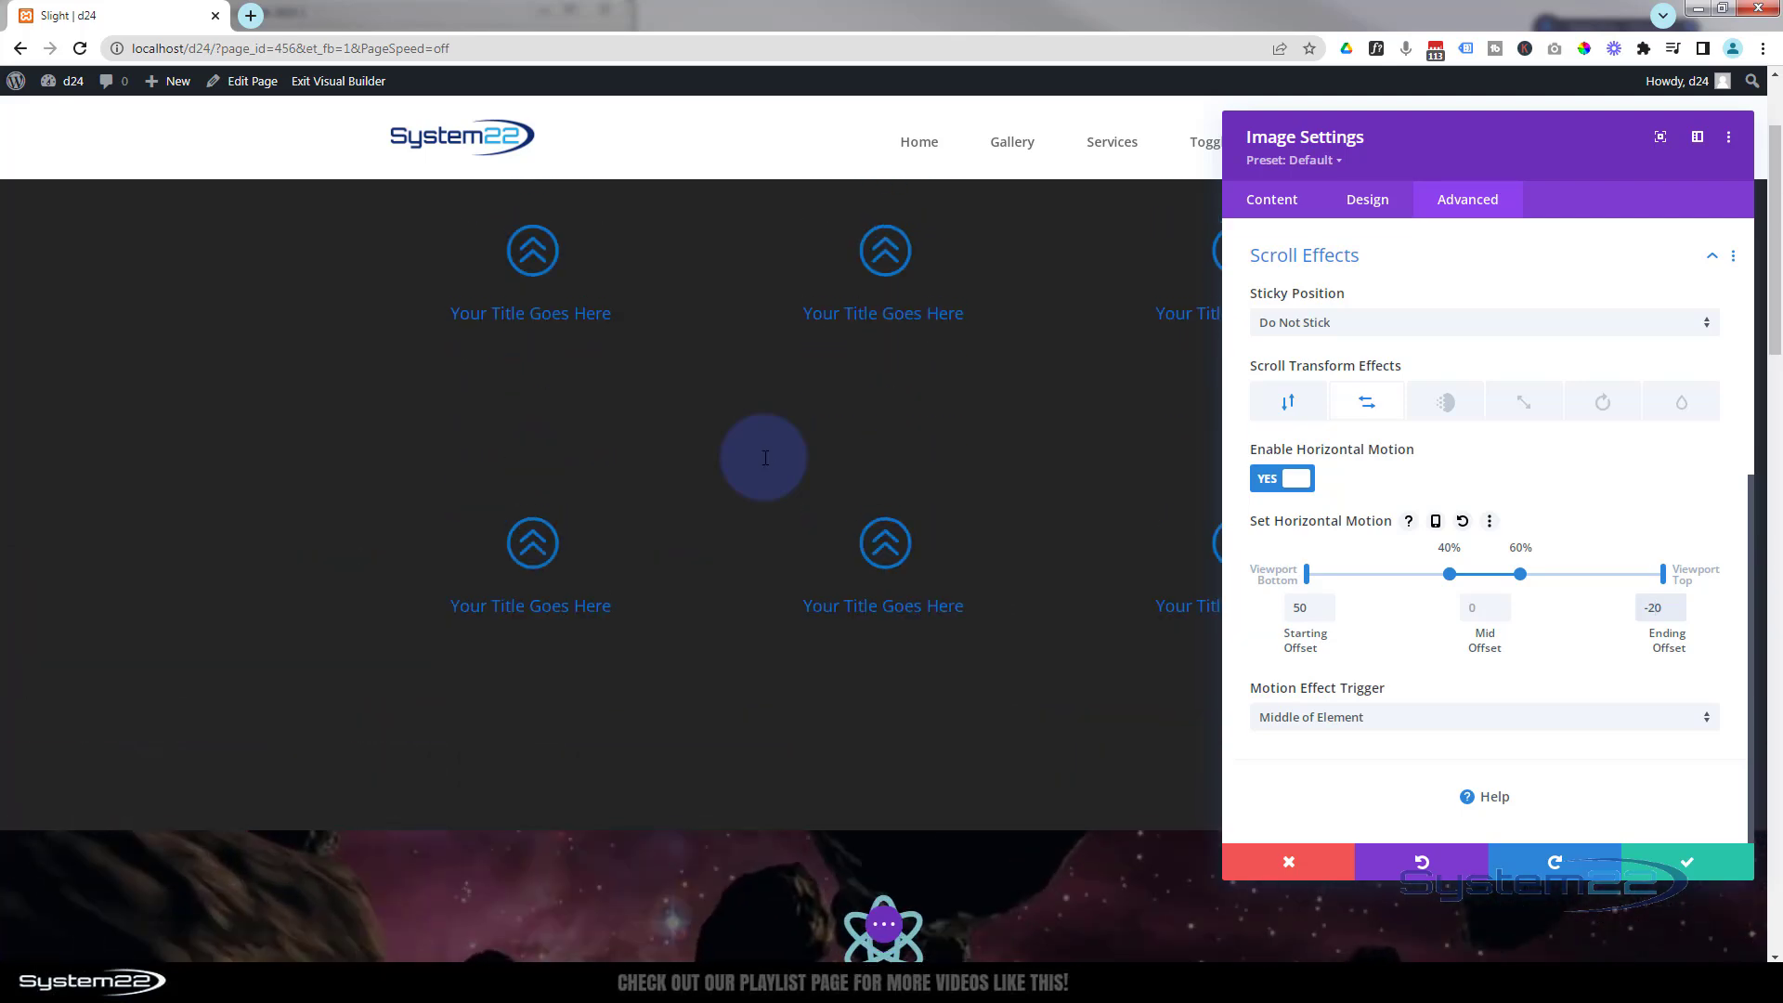
pyautogui.scroll(-1, 765, 457)
pyautogui.scroll(-1, 765, 458)
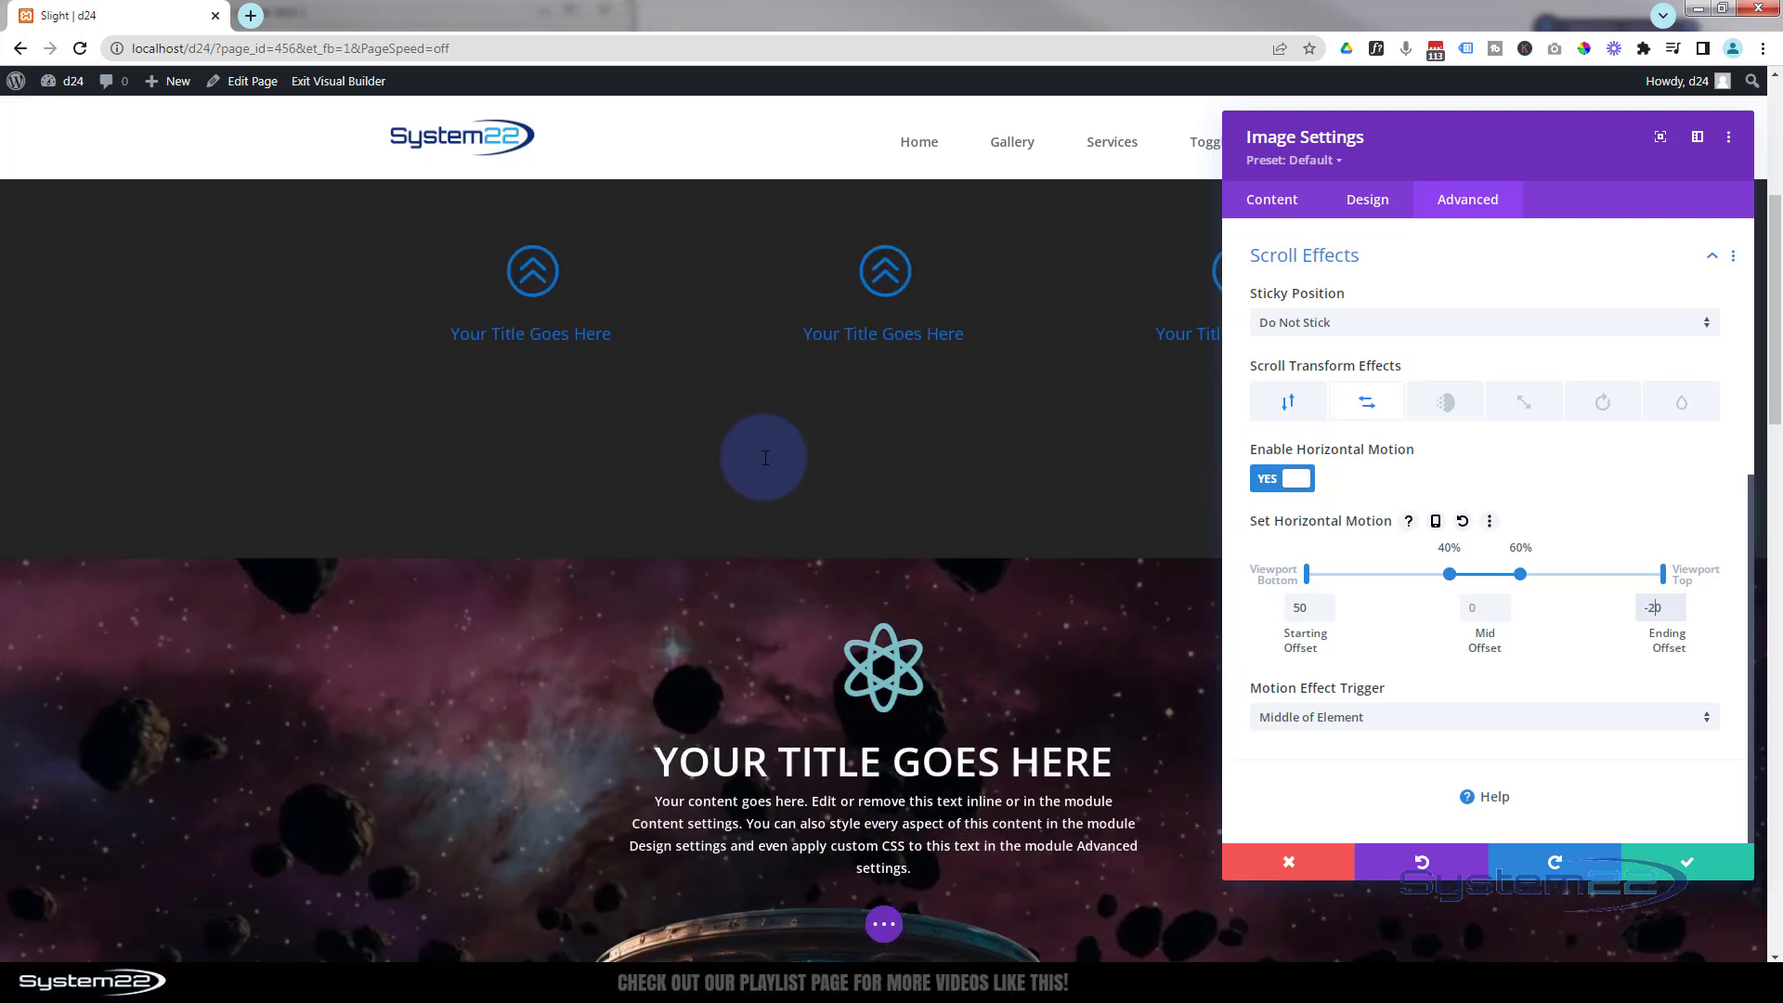
pyautogui.scroll(-1, 761, 427)
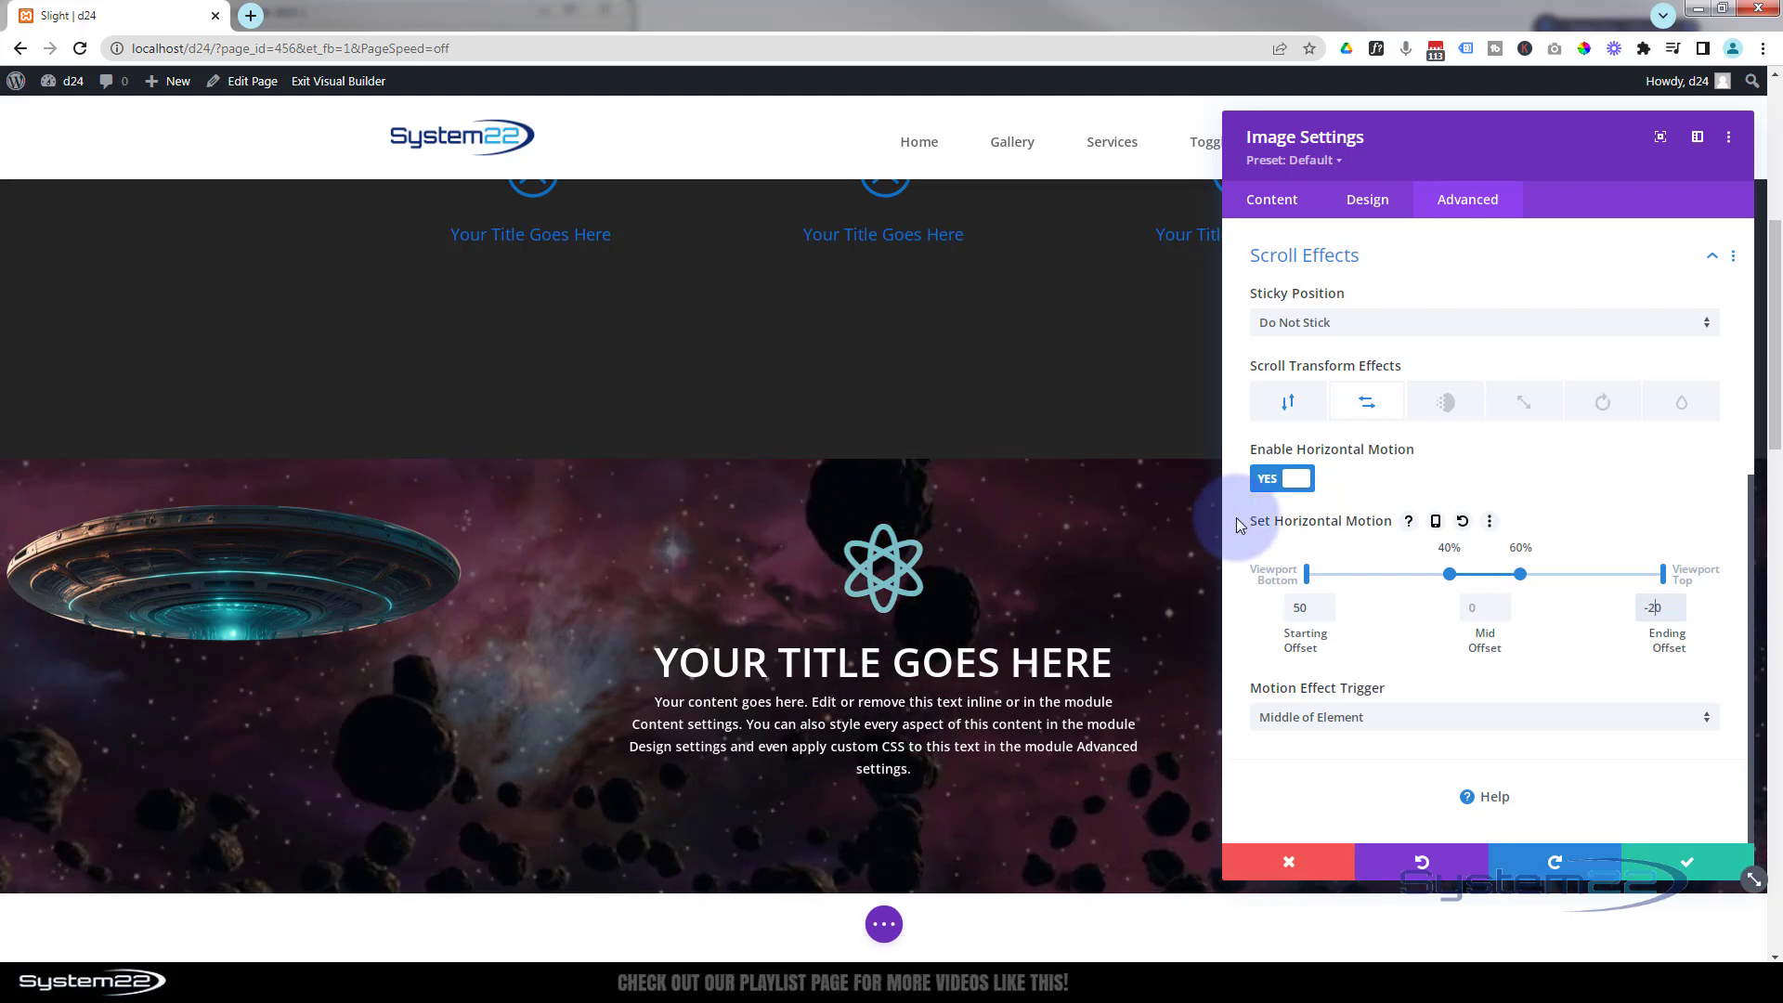
# - Set the horizontal motion's starting offset to 100 and check the UFO's entrance while scrolling the page
pyautogui.click(1297, 607)
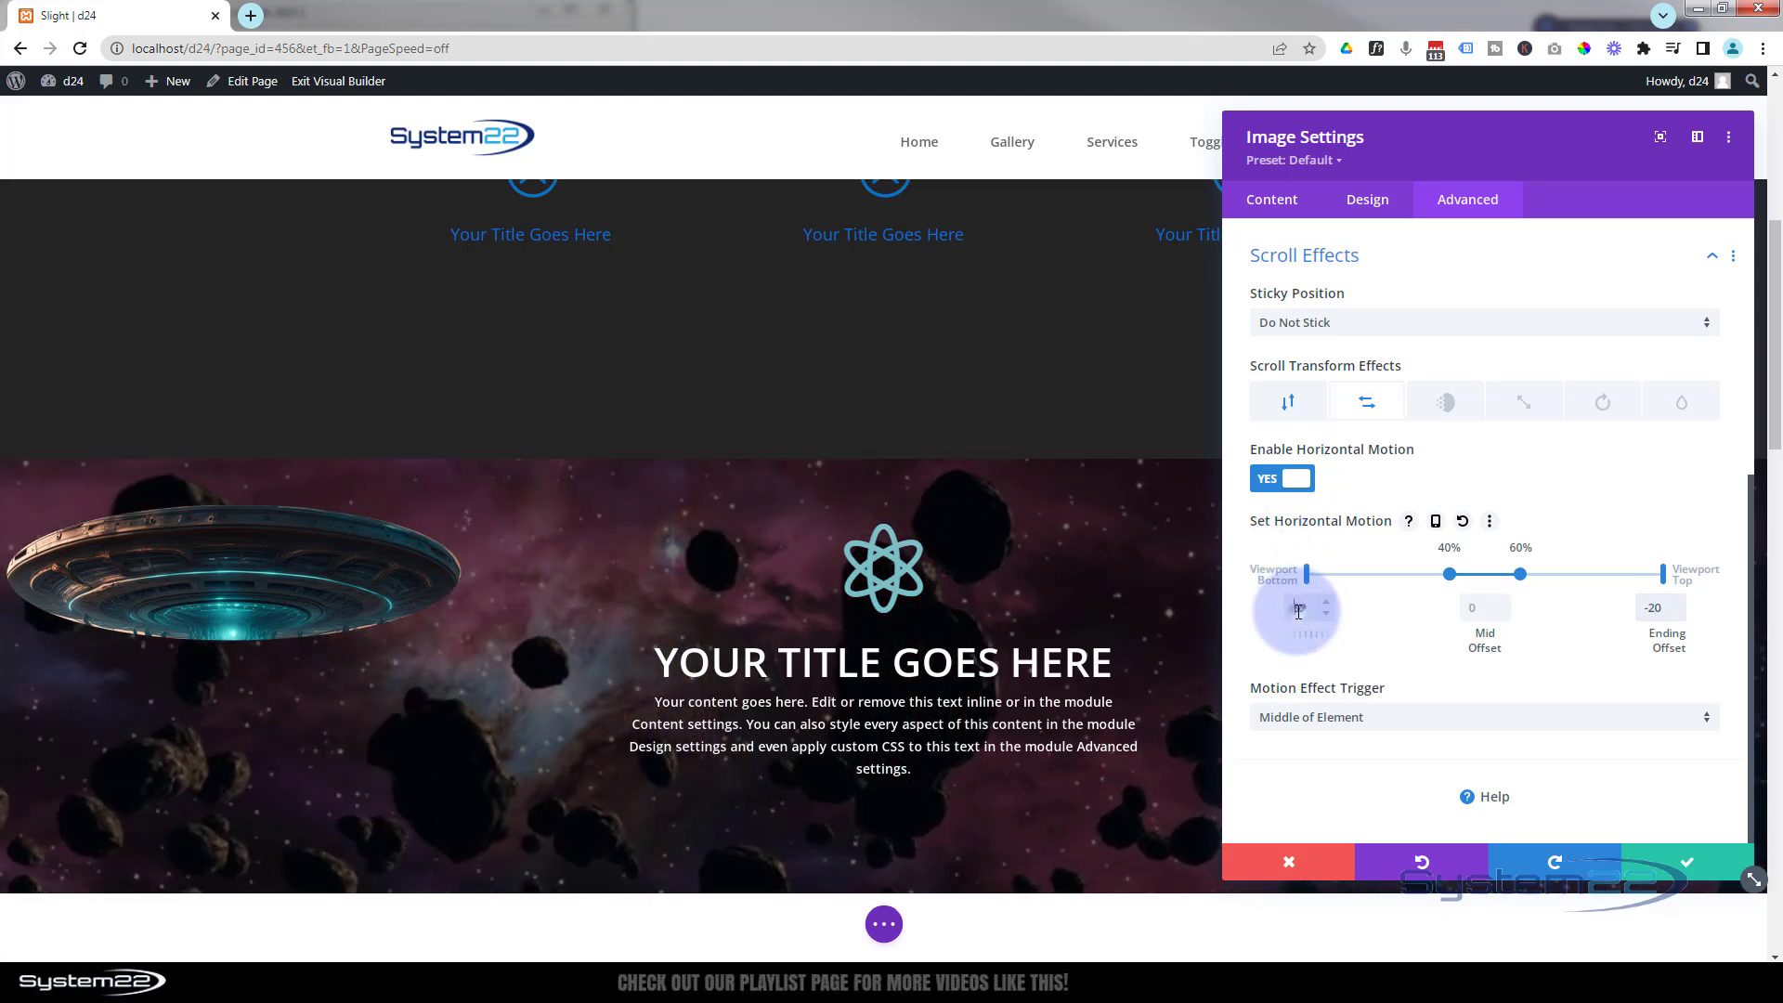
pyautogui.doubleClick(1300, 611)
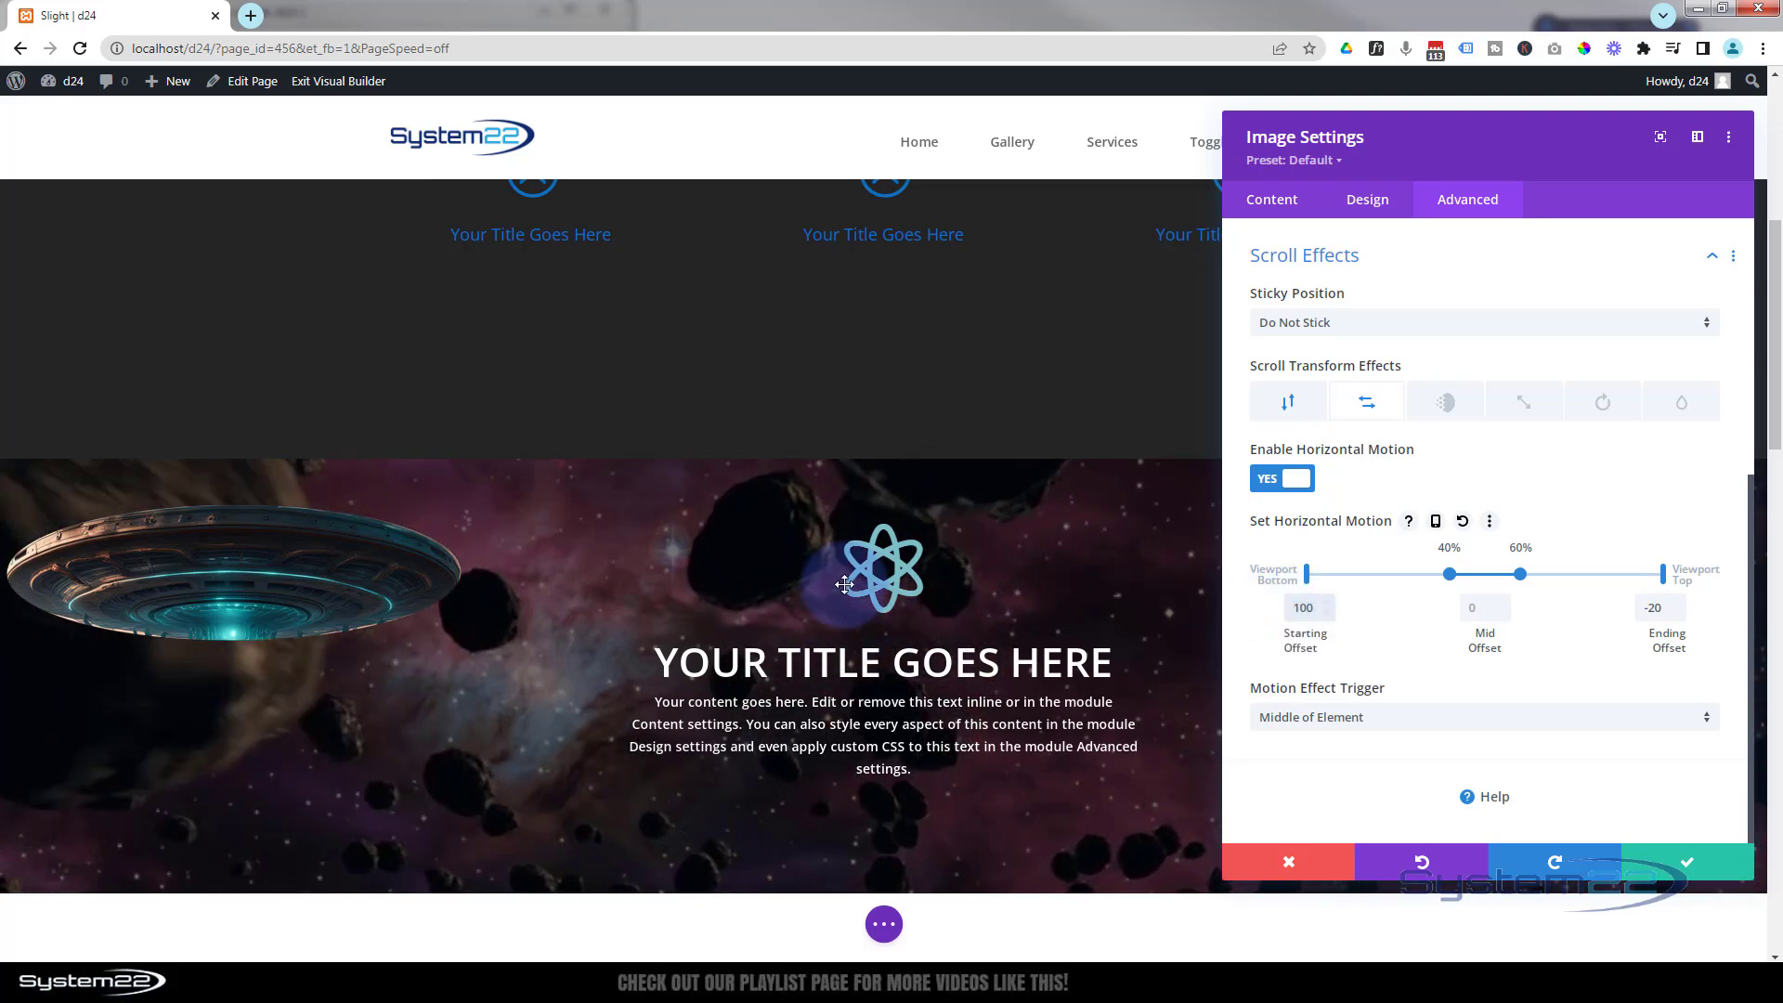
pyautogui.scroll(-3, 850, 578)
pyautogui.scroll(3, 850, 578)
pyautogui.scroll(4, 850, 577)
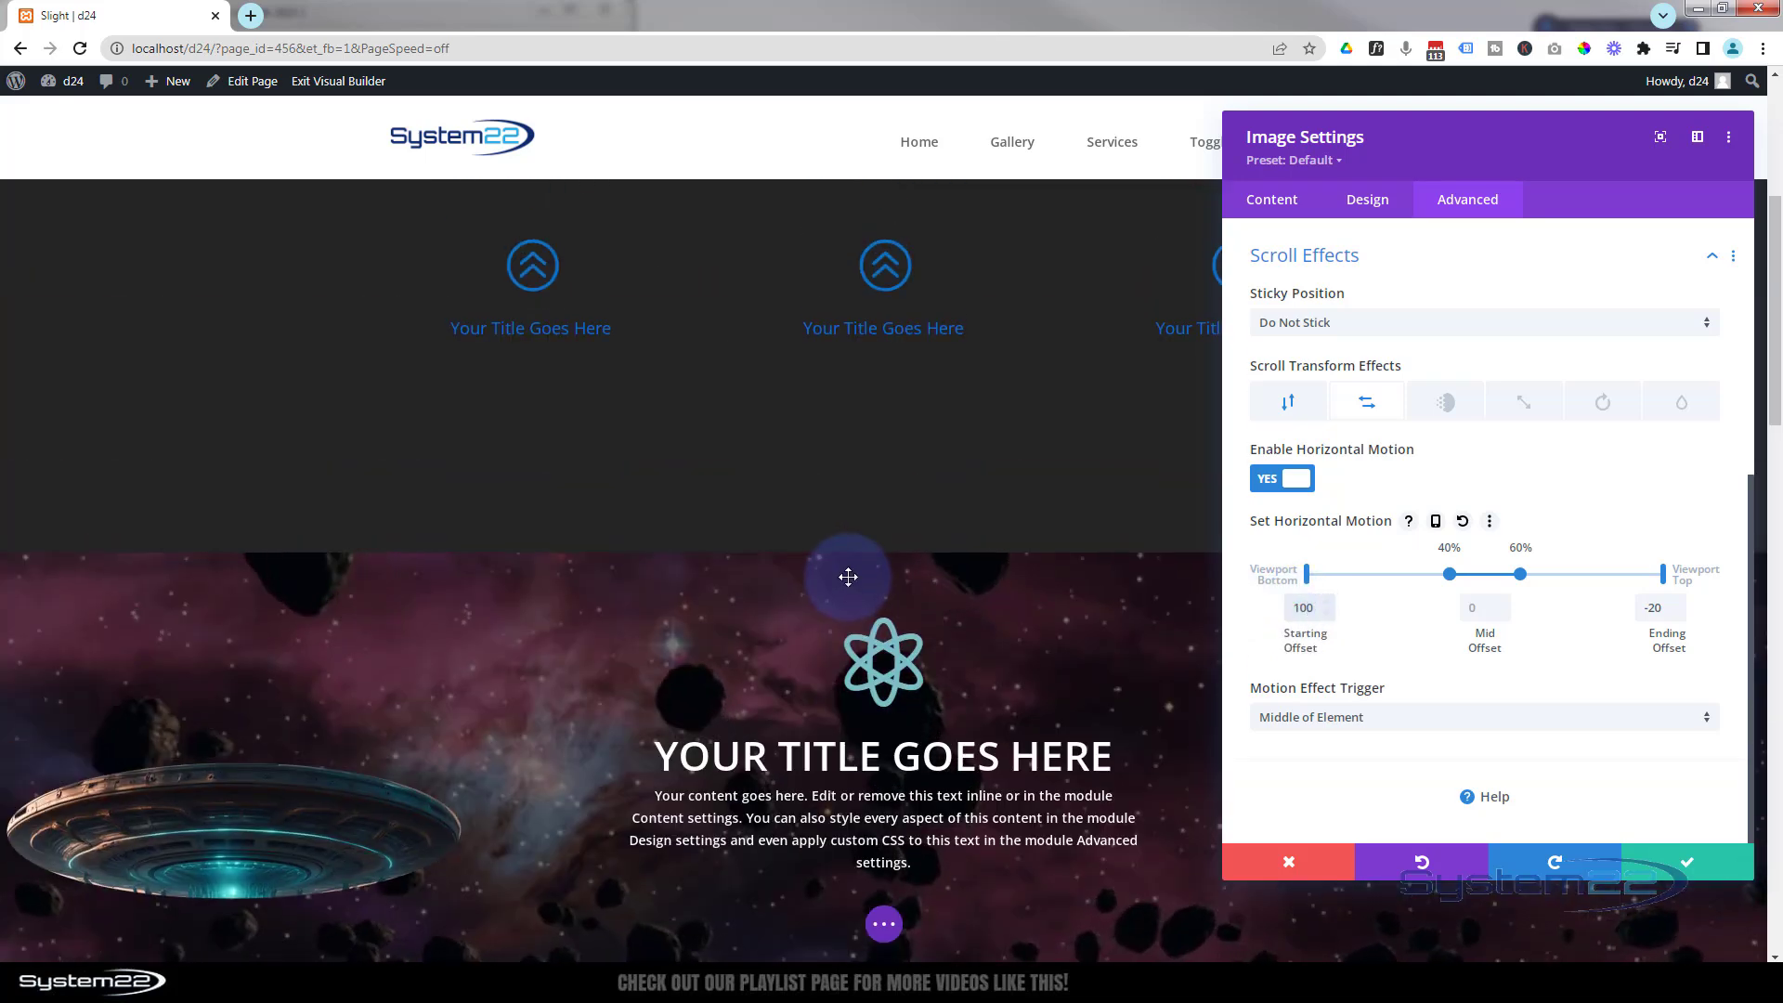
pyautogui.scroll(-3, 850, 578)
pyautogui.scroll(-1, 852, 579)
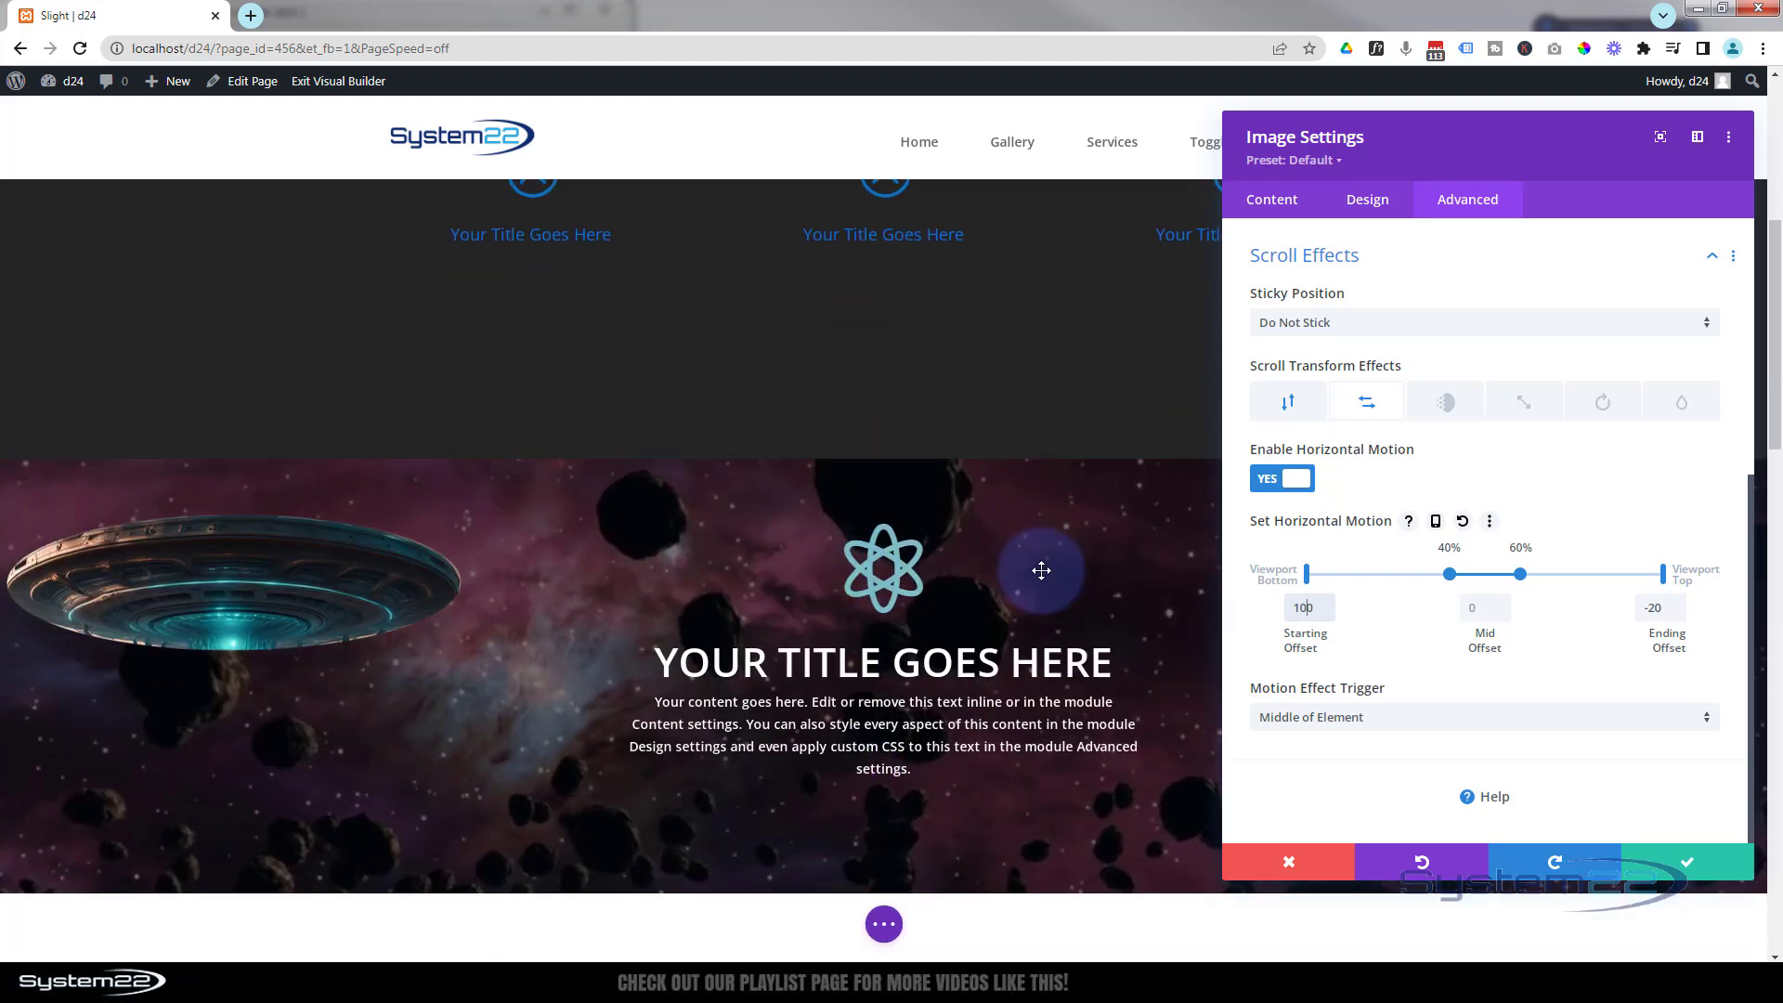
# - Clear the vertical motion's starting offset back to its default and check the UFO's combined movement while scrolling the page
pyautogui.click(1289, 404)
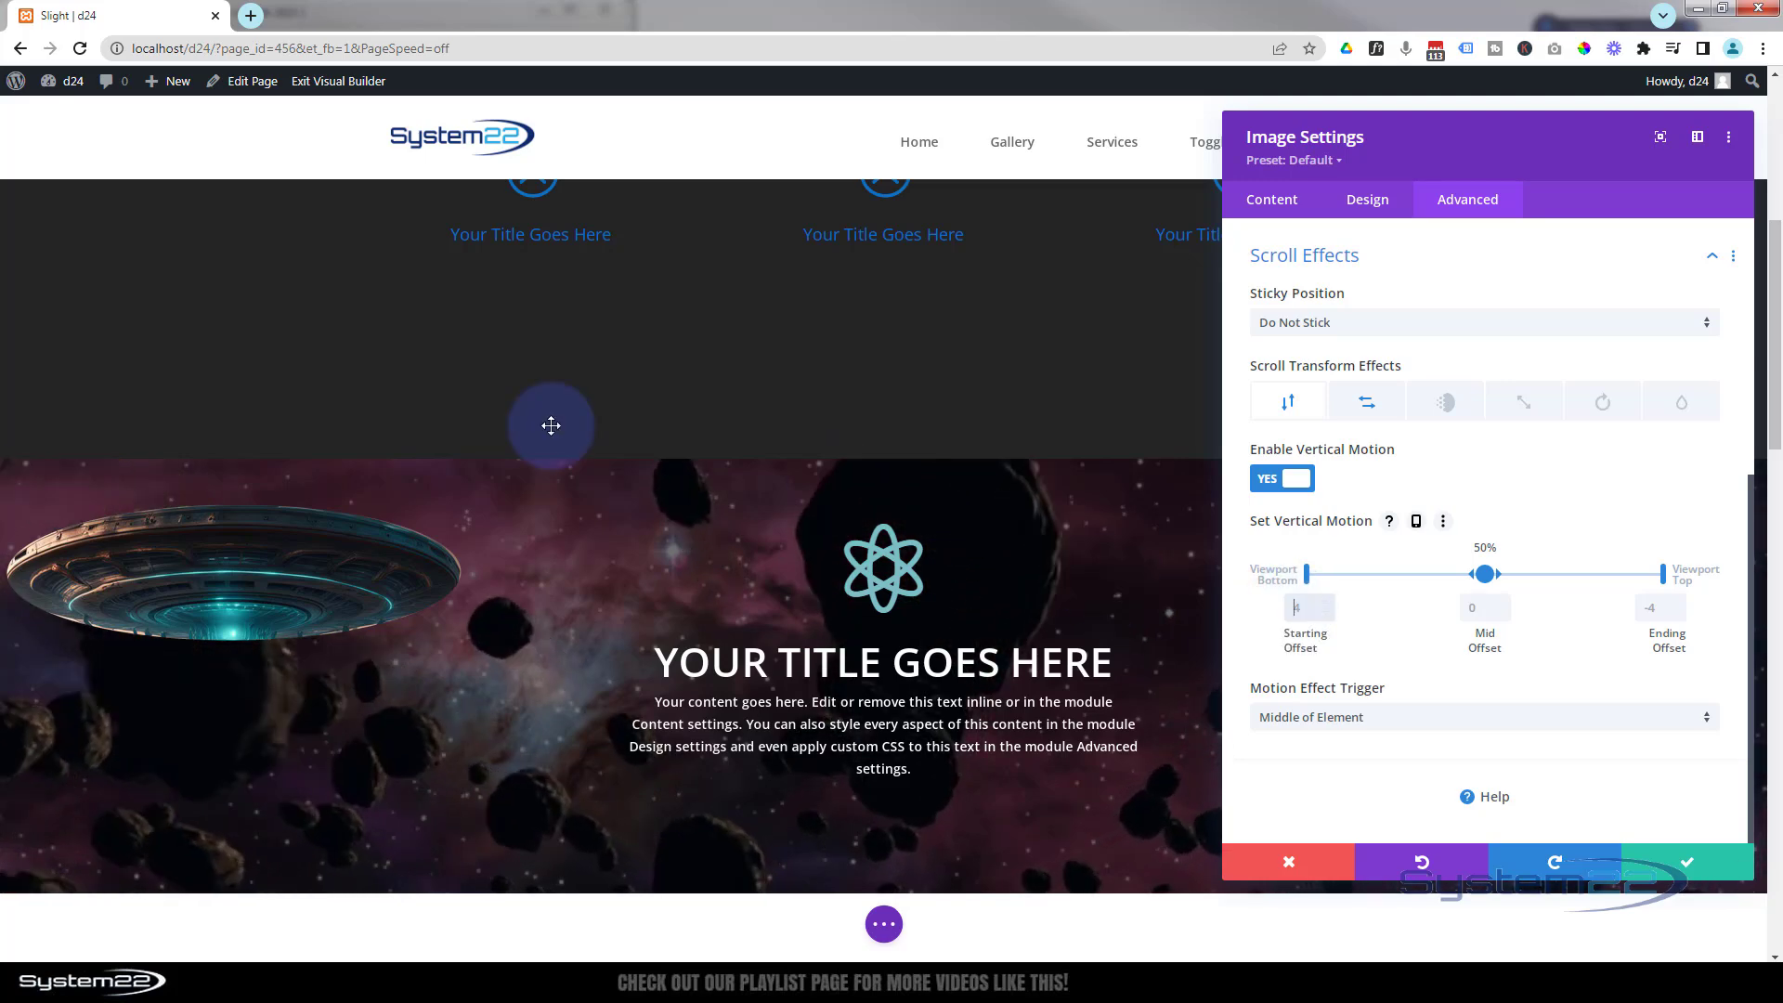
pyautogui.scroll(-2, 550, 425)
pyautogui.scroll(4, 551, 426)
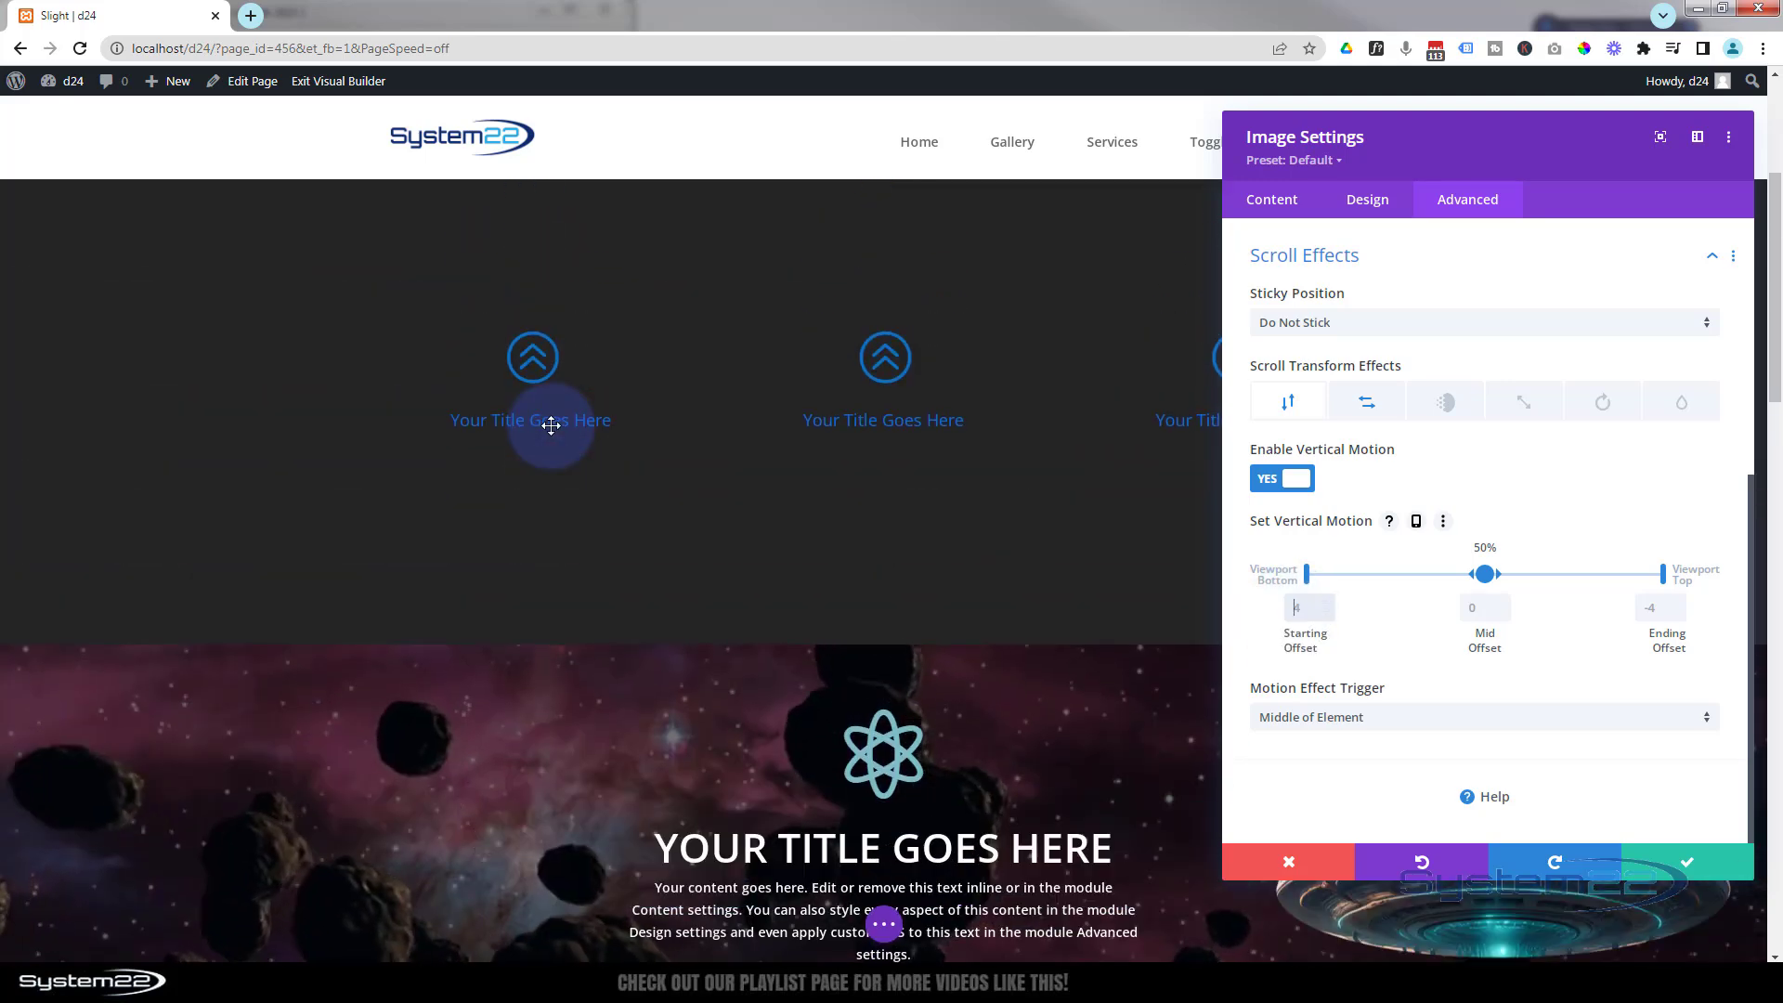
pyautogui.scroll(-2, 552, 425)
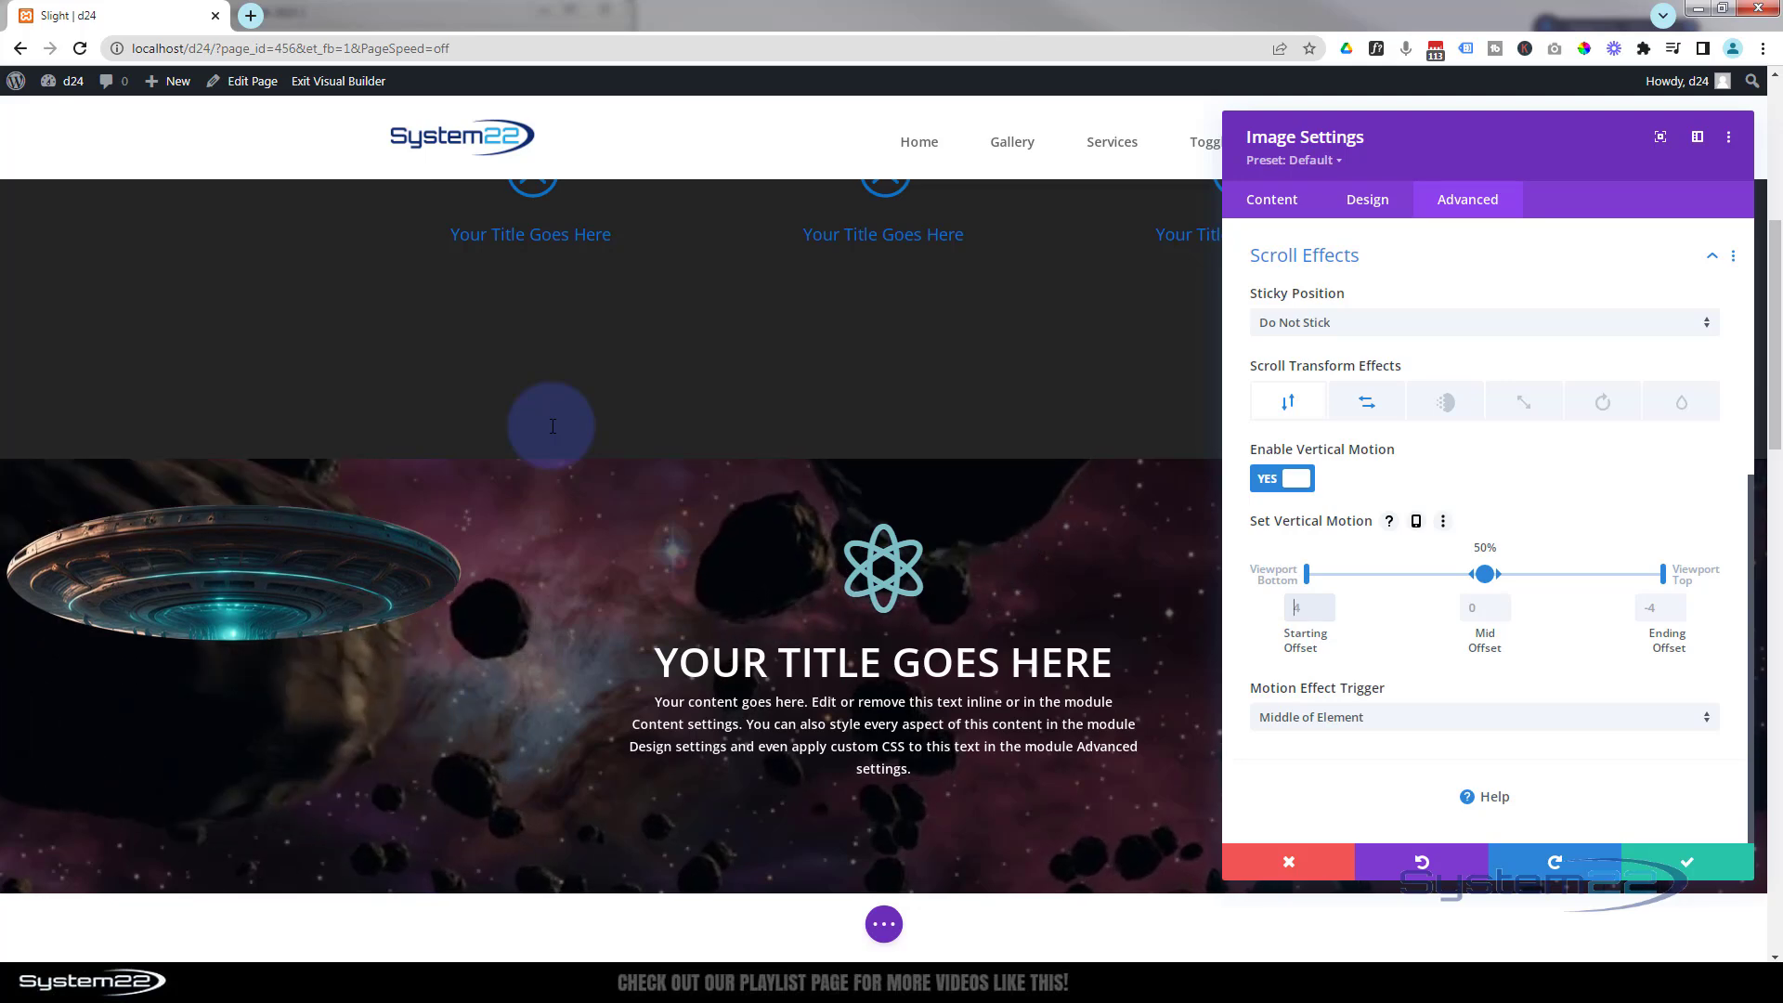
pyautogui.scroll(2, 551, 425)
pyautogui.scroll(1, 551, 425)
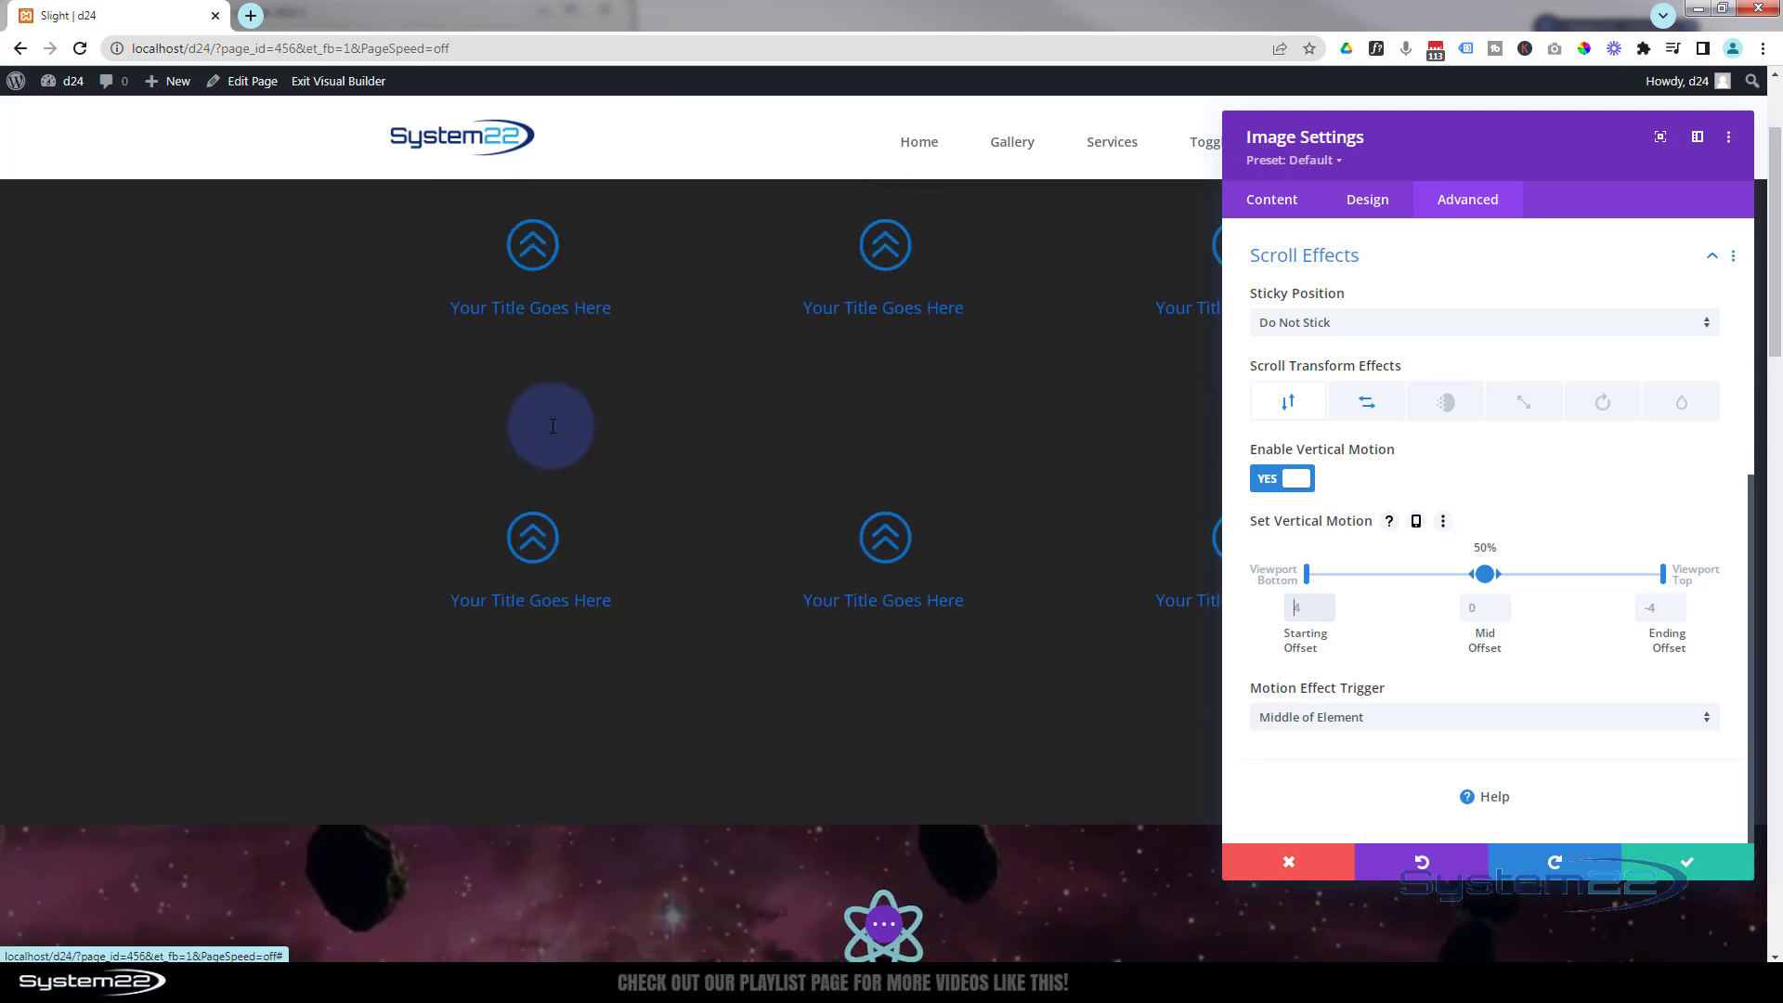
pyautogui.scroll(-3, 552, 425)
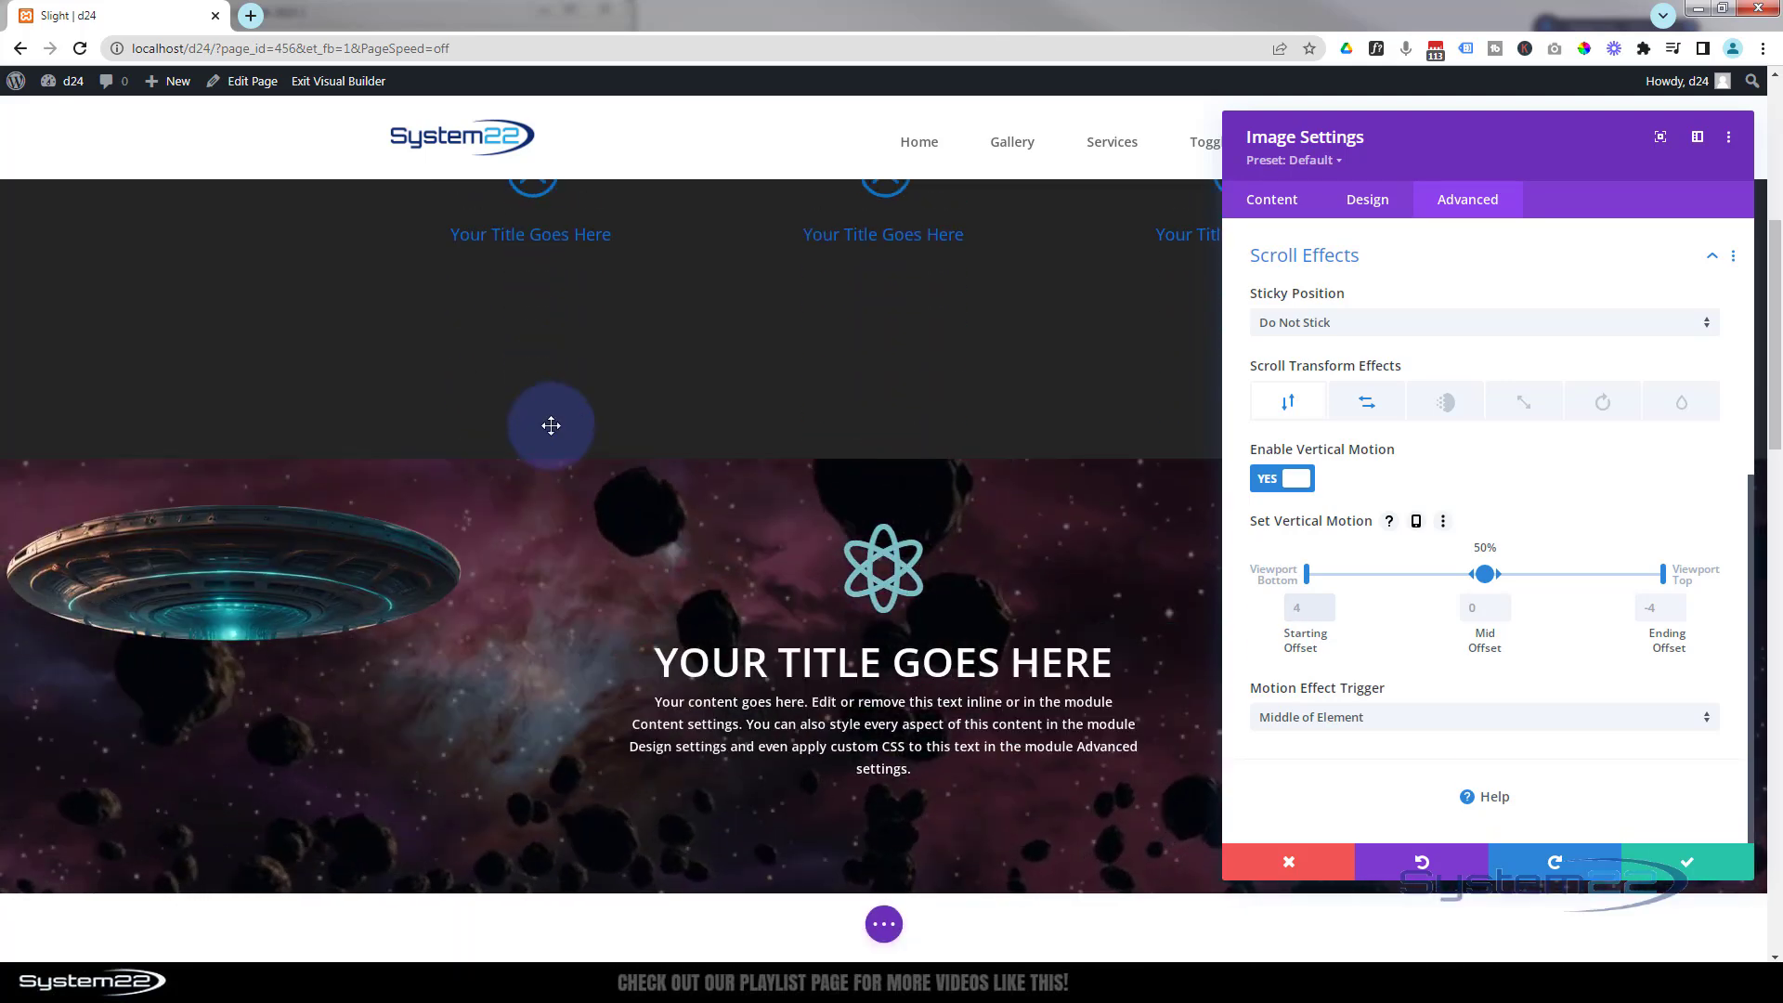
pyautogui.scroll(-2, 552, 426)
pyautogui.scroll(1, 550, 425)
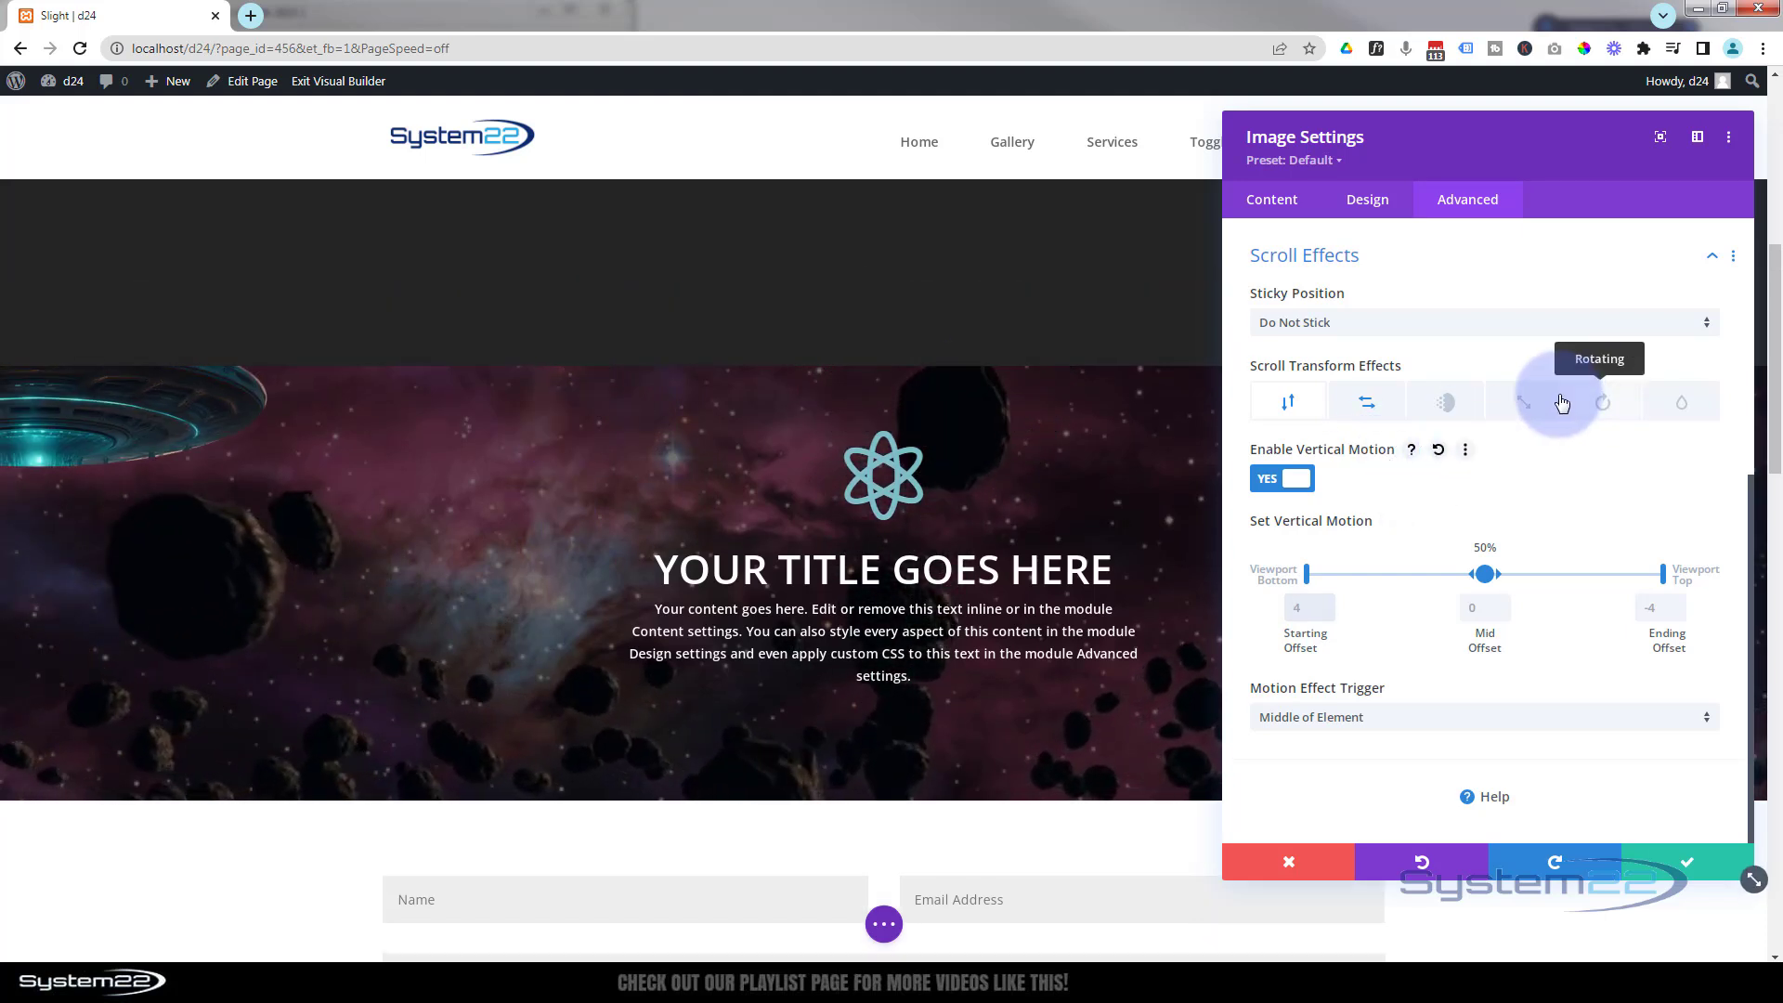
# - Enable Scaling Up and Down for the UFO image and set both the starting and ending scale to 0%
pyautogui.click(1530, 405)
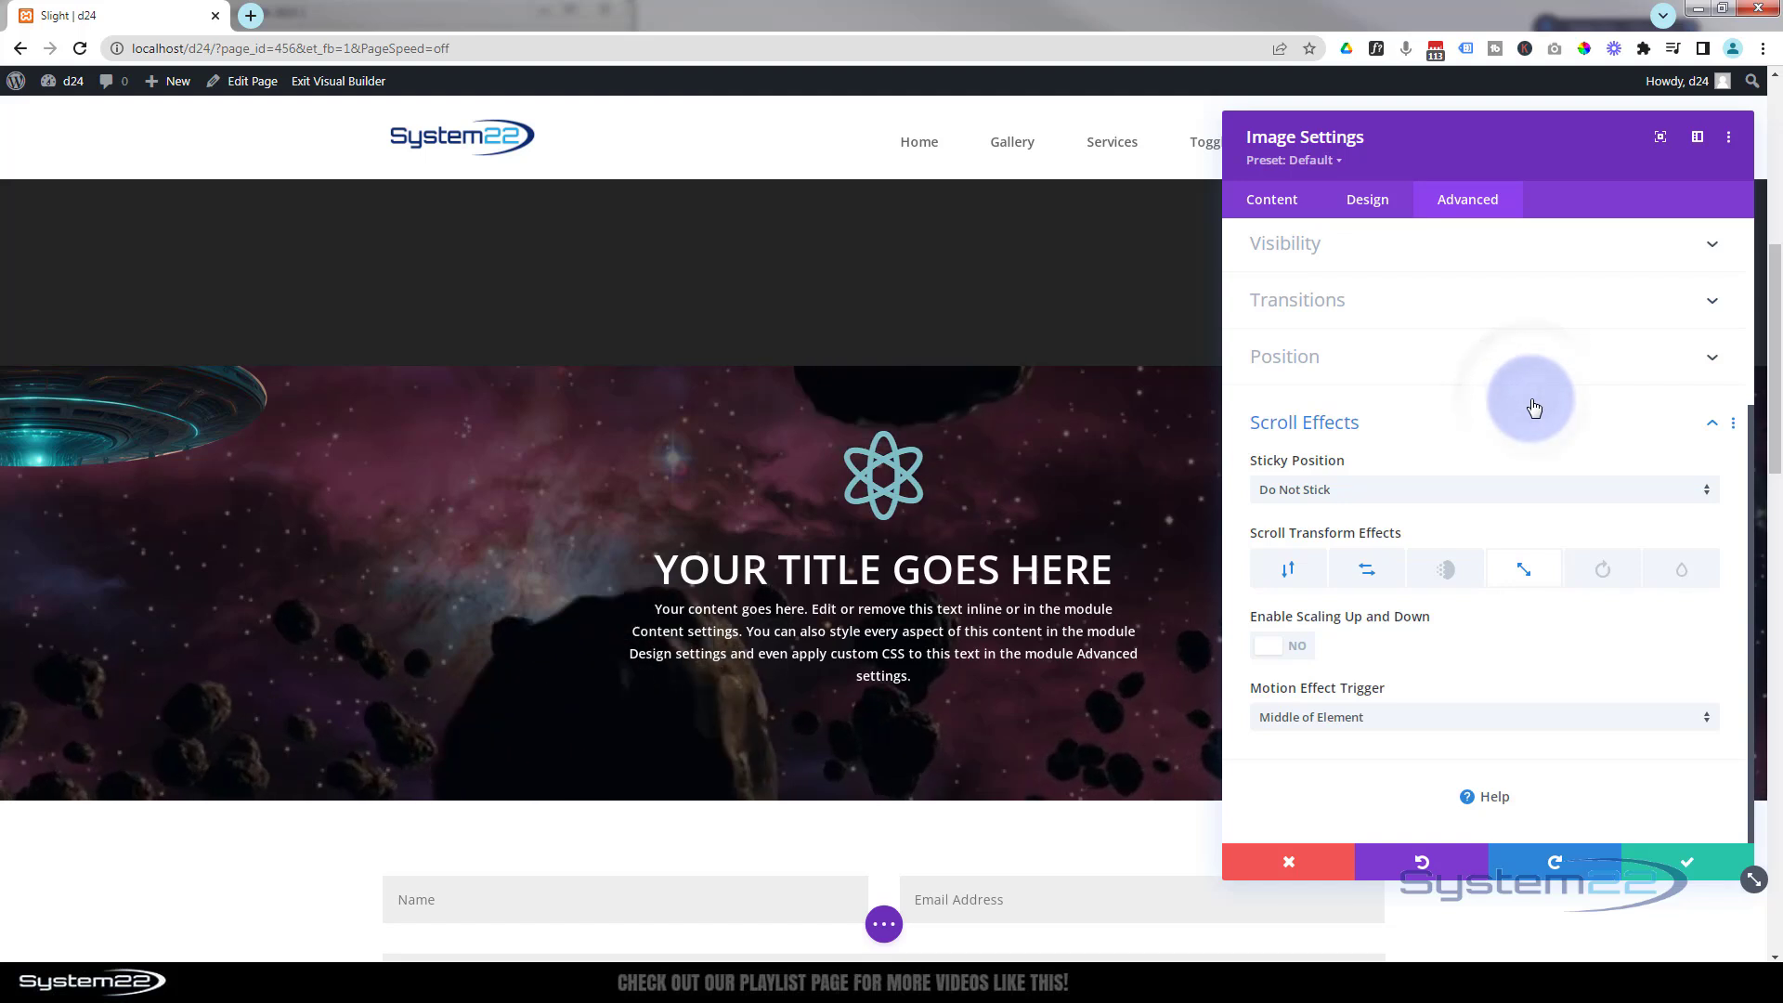
pyautogui.click(1522, 580)
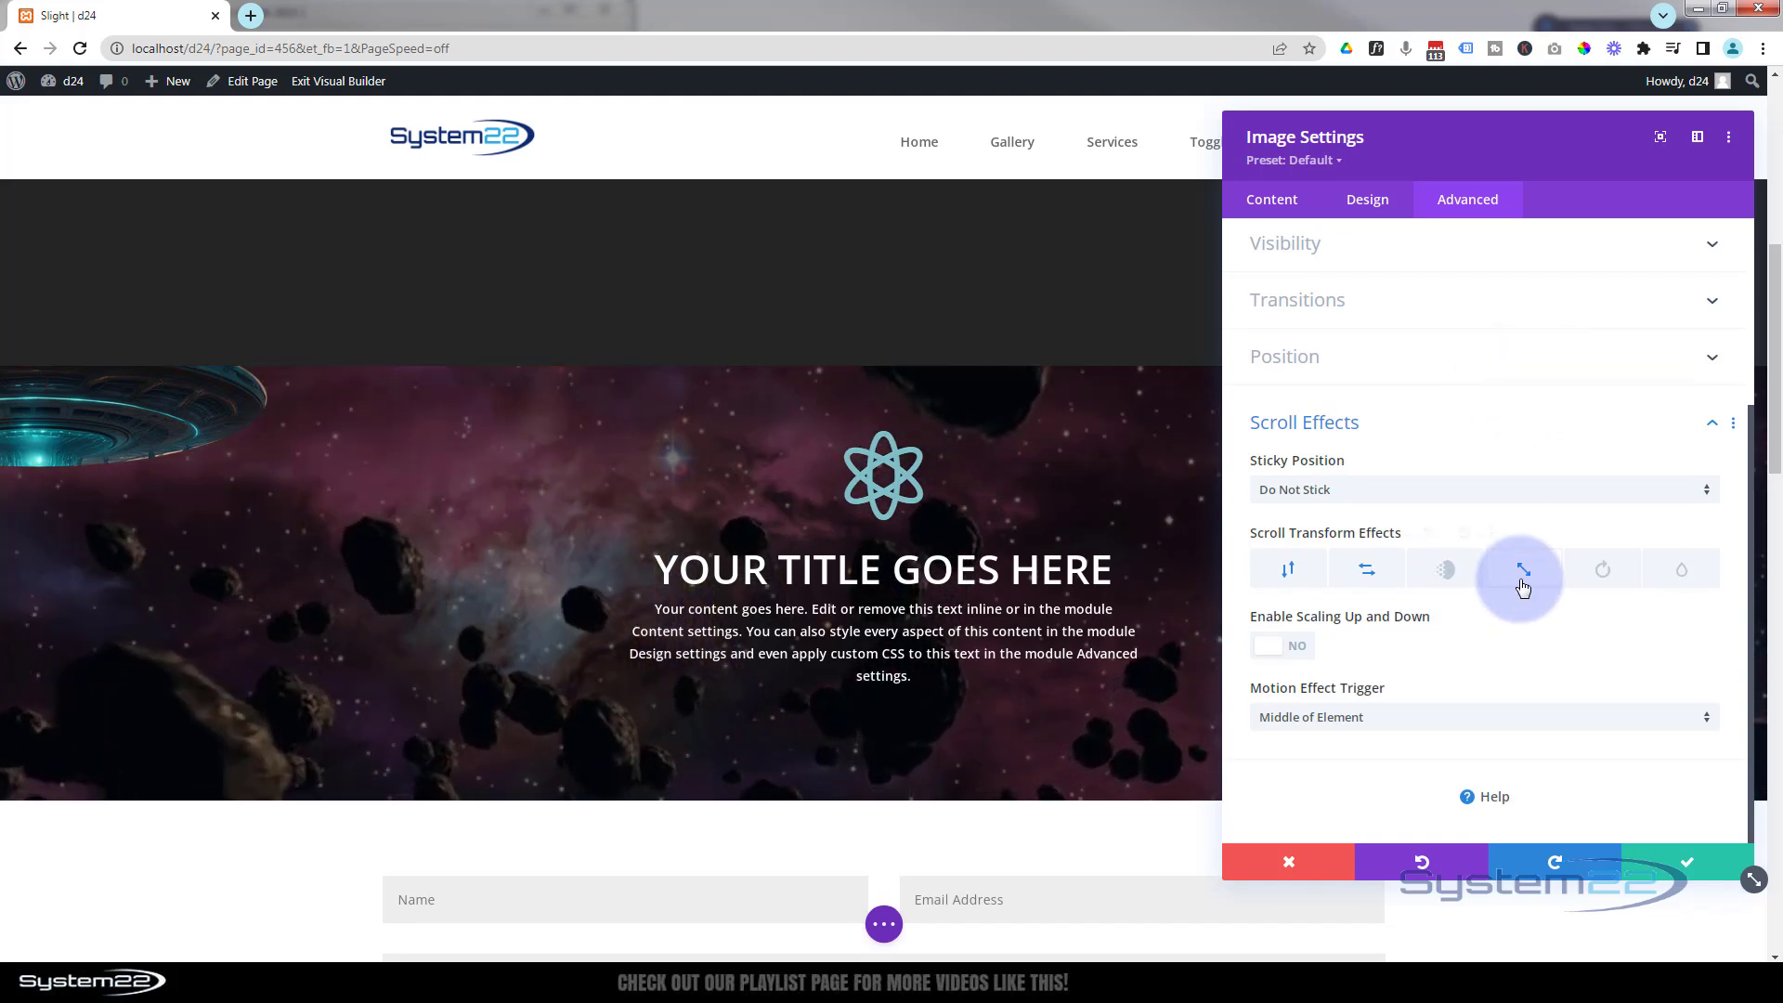
pyautogui.click(1291, 641)
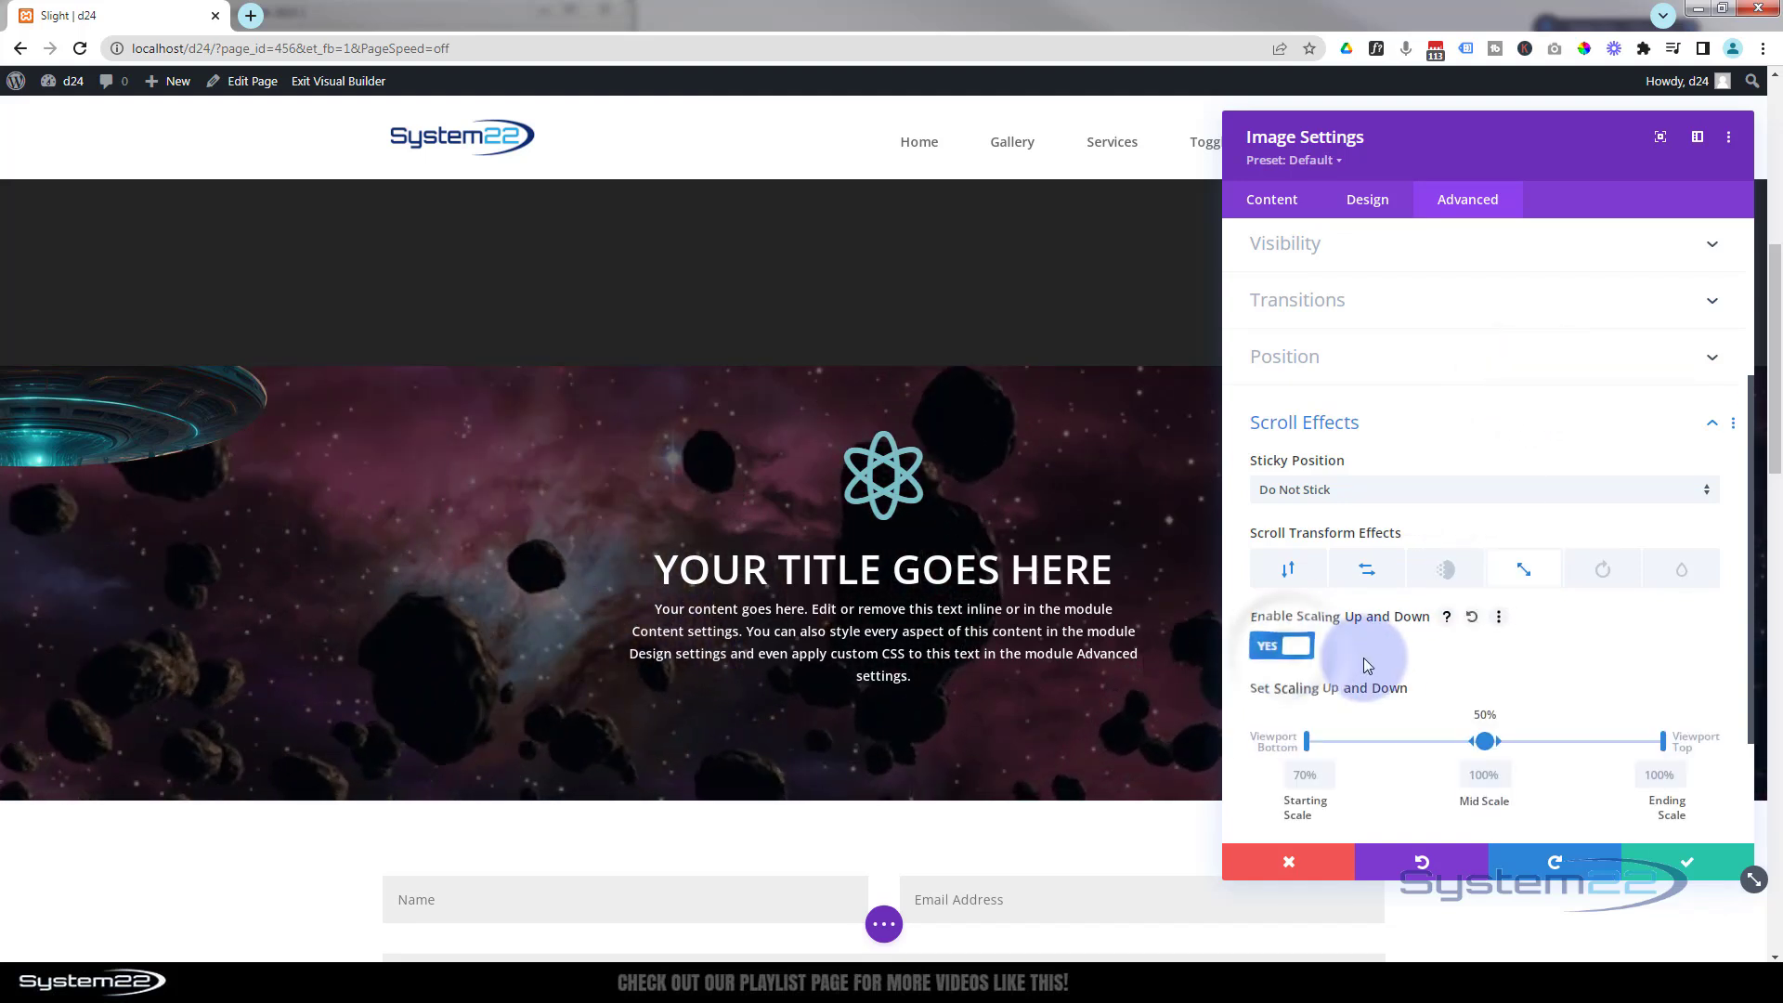
pyautogui.scroll(-1, 1406, 667)
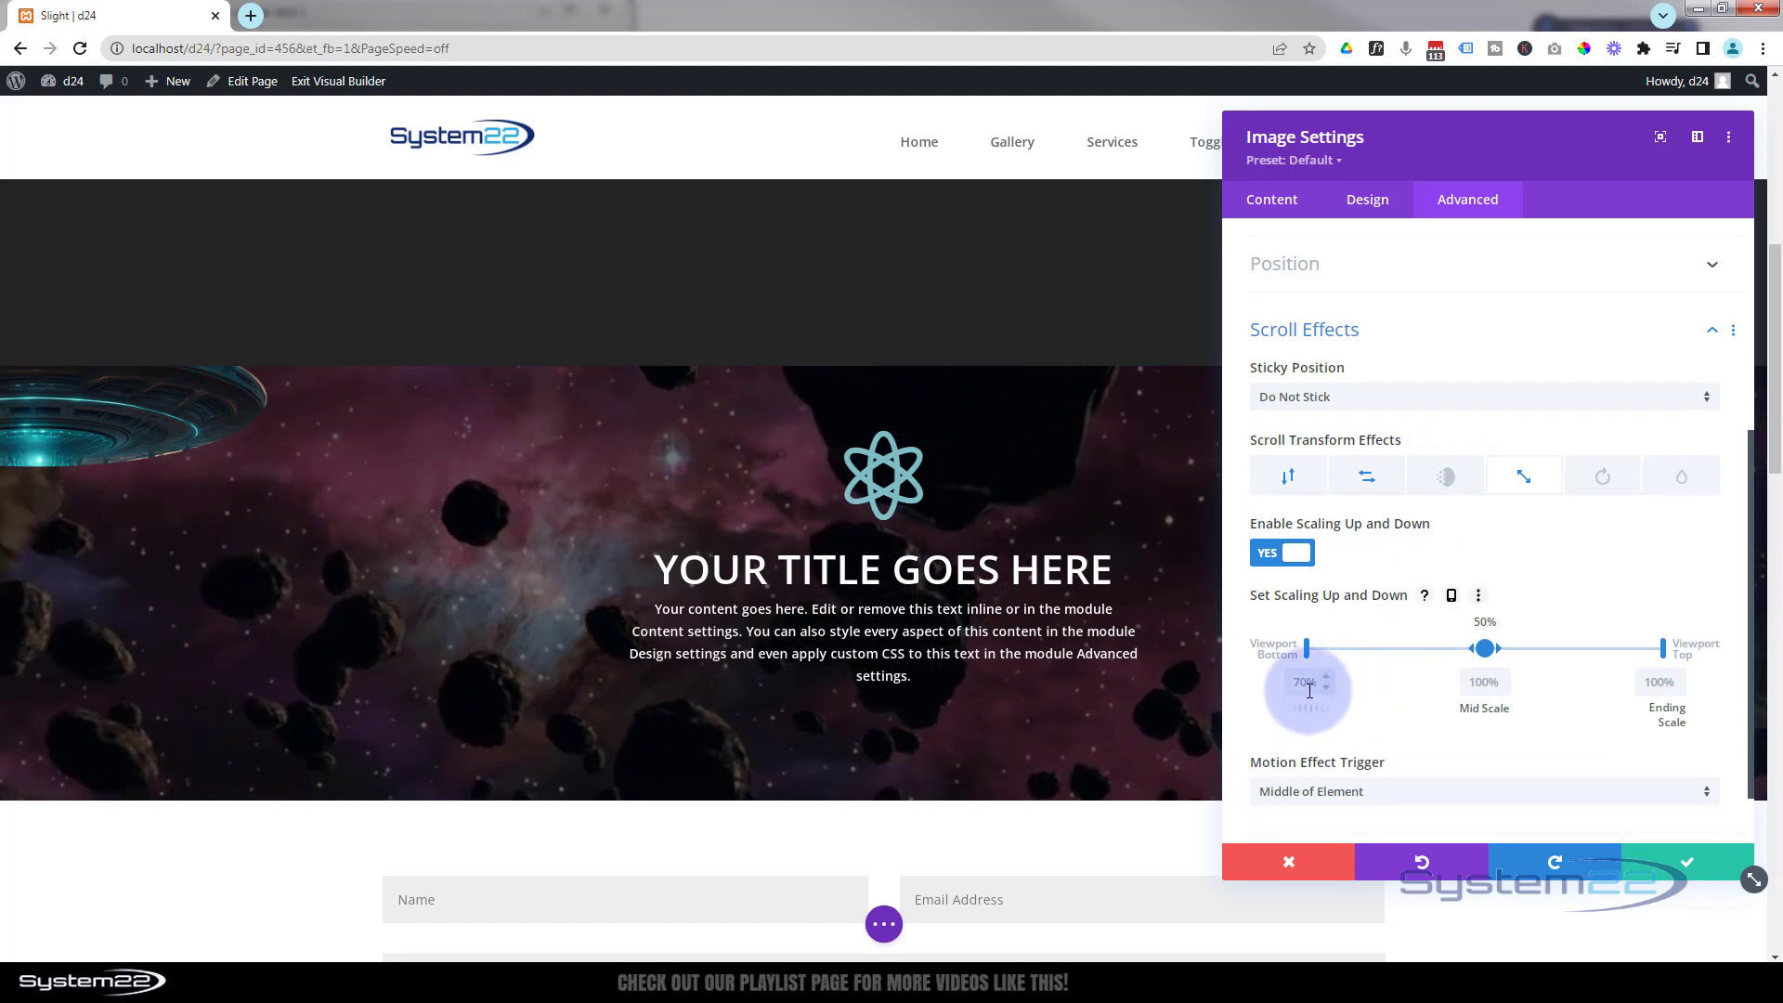
pyautogui.write('0')
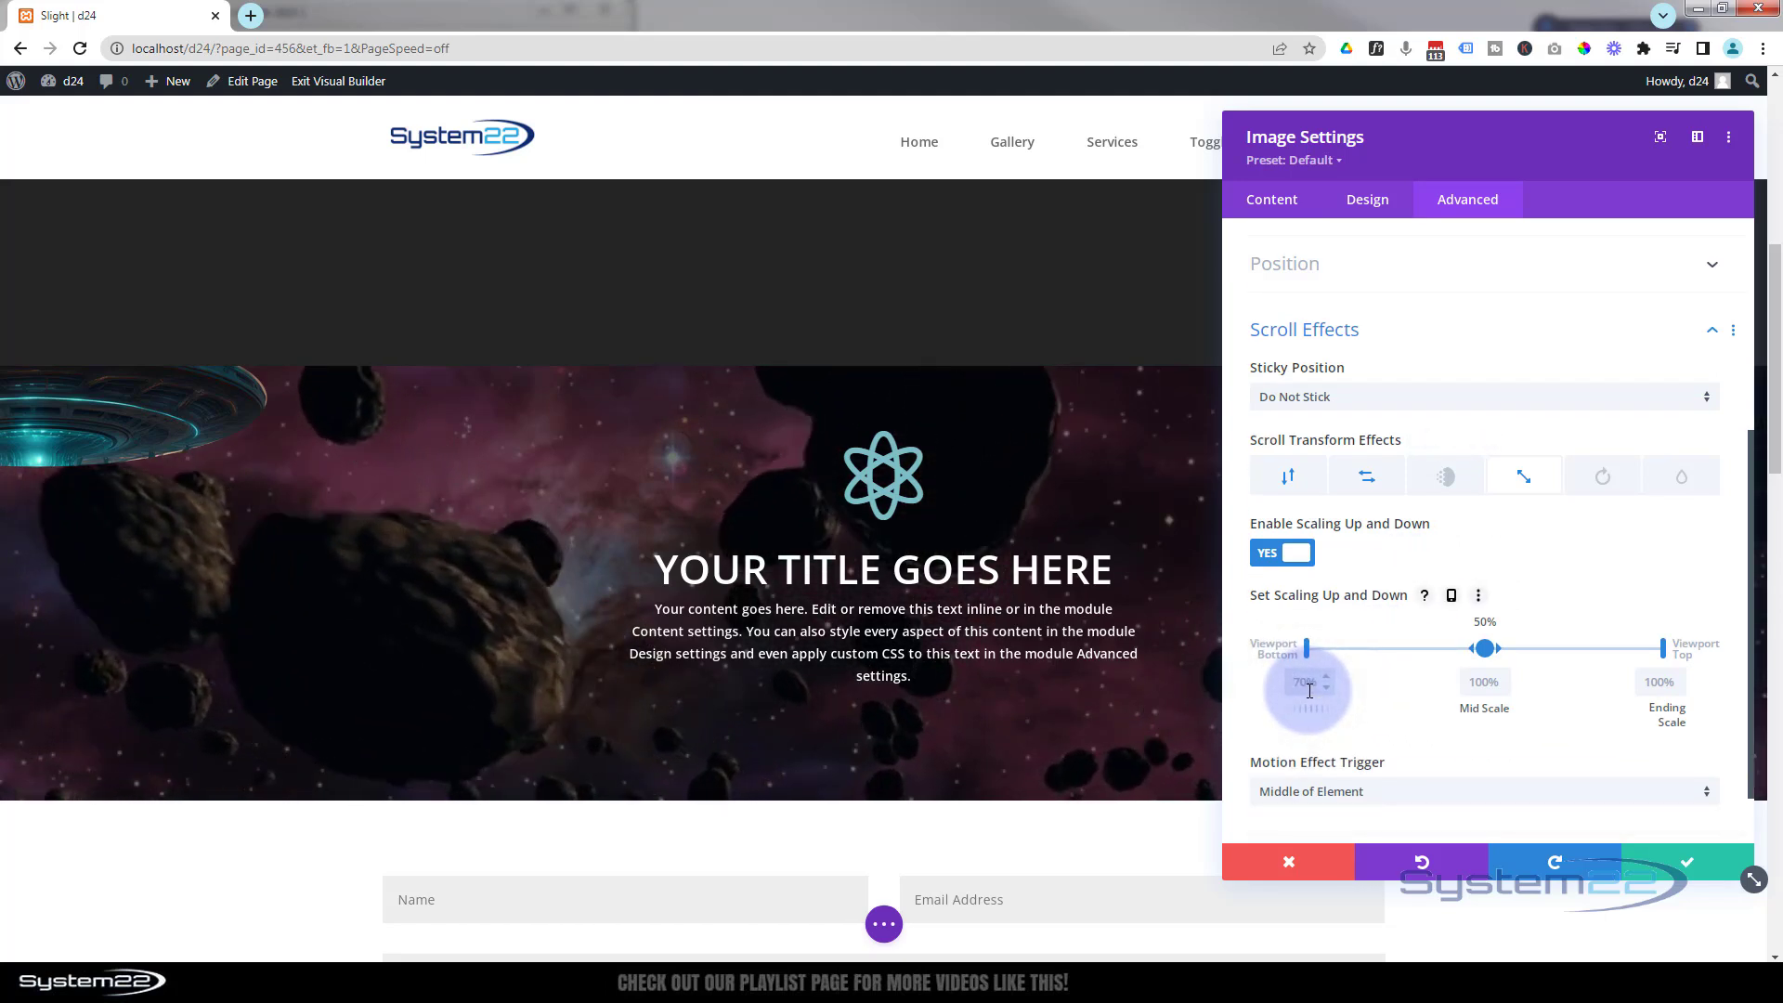
pyautogui.click(1592, 711)
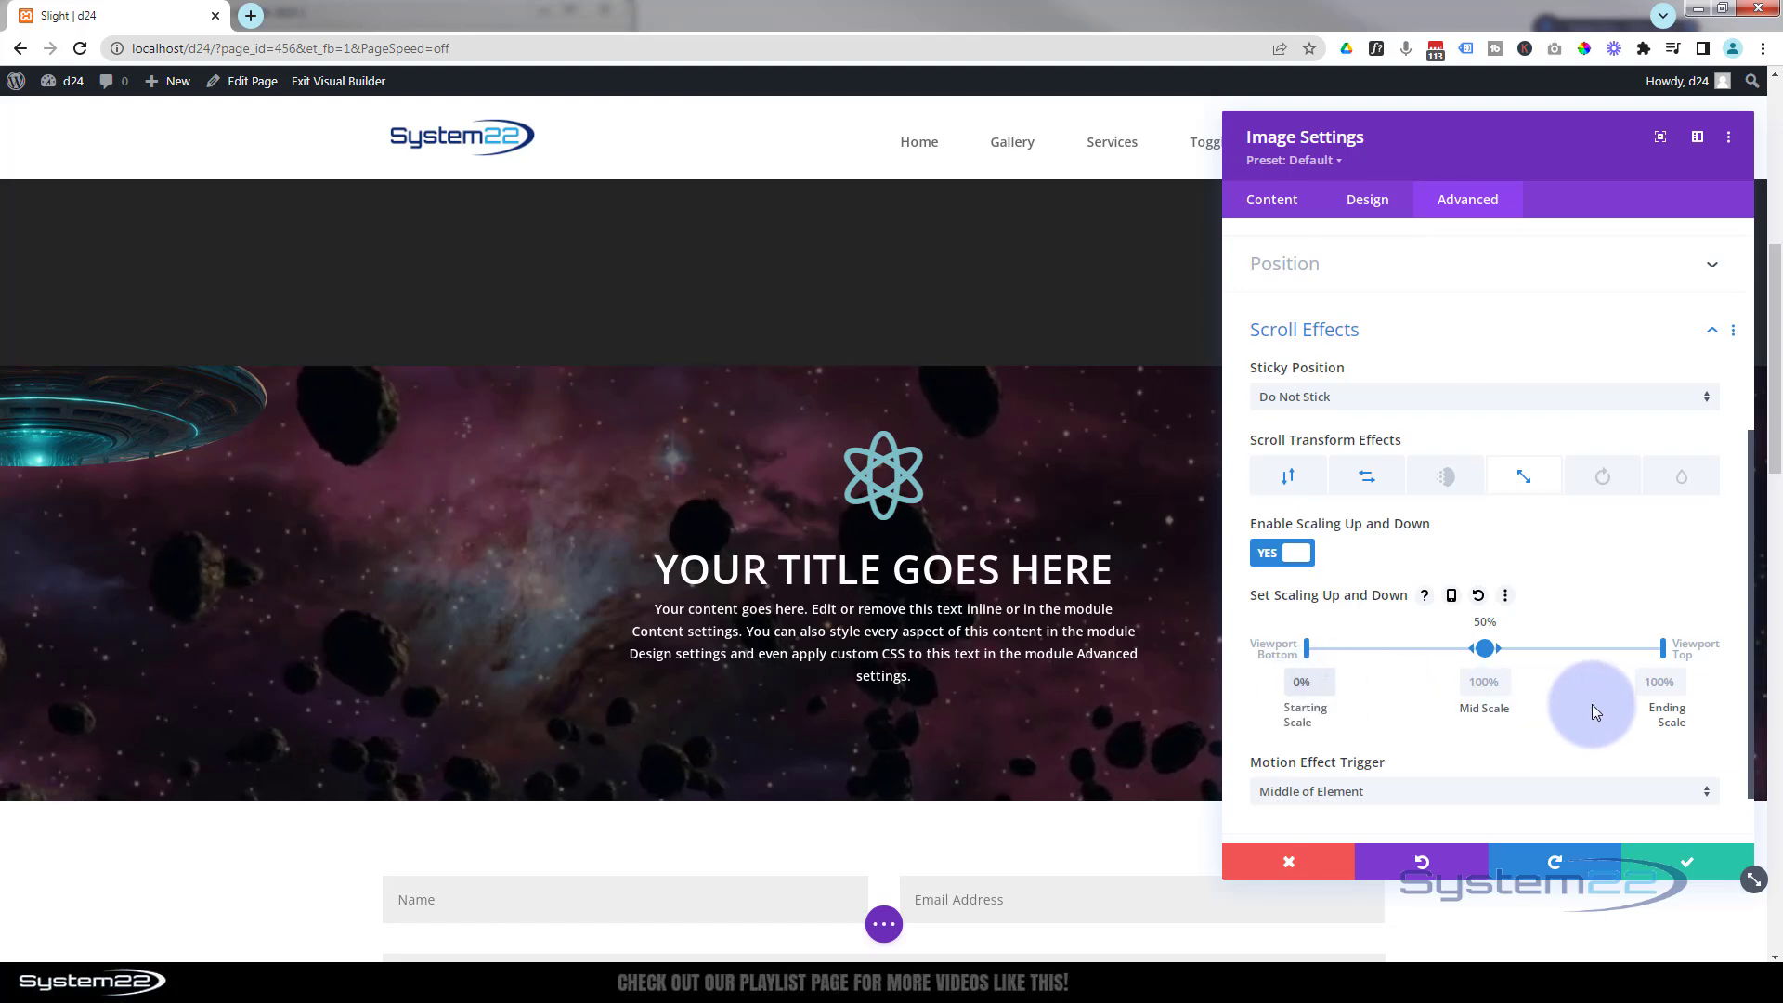
pyautogui.moveTo(1659, 686); pyautogui.dragTo(1644, 694)
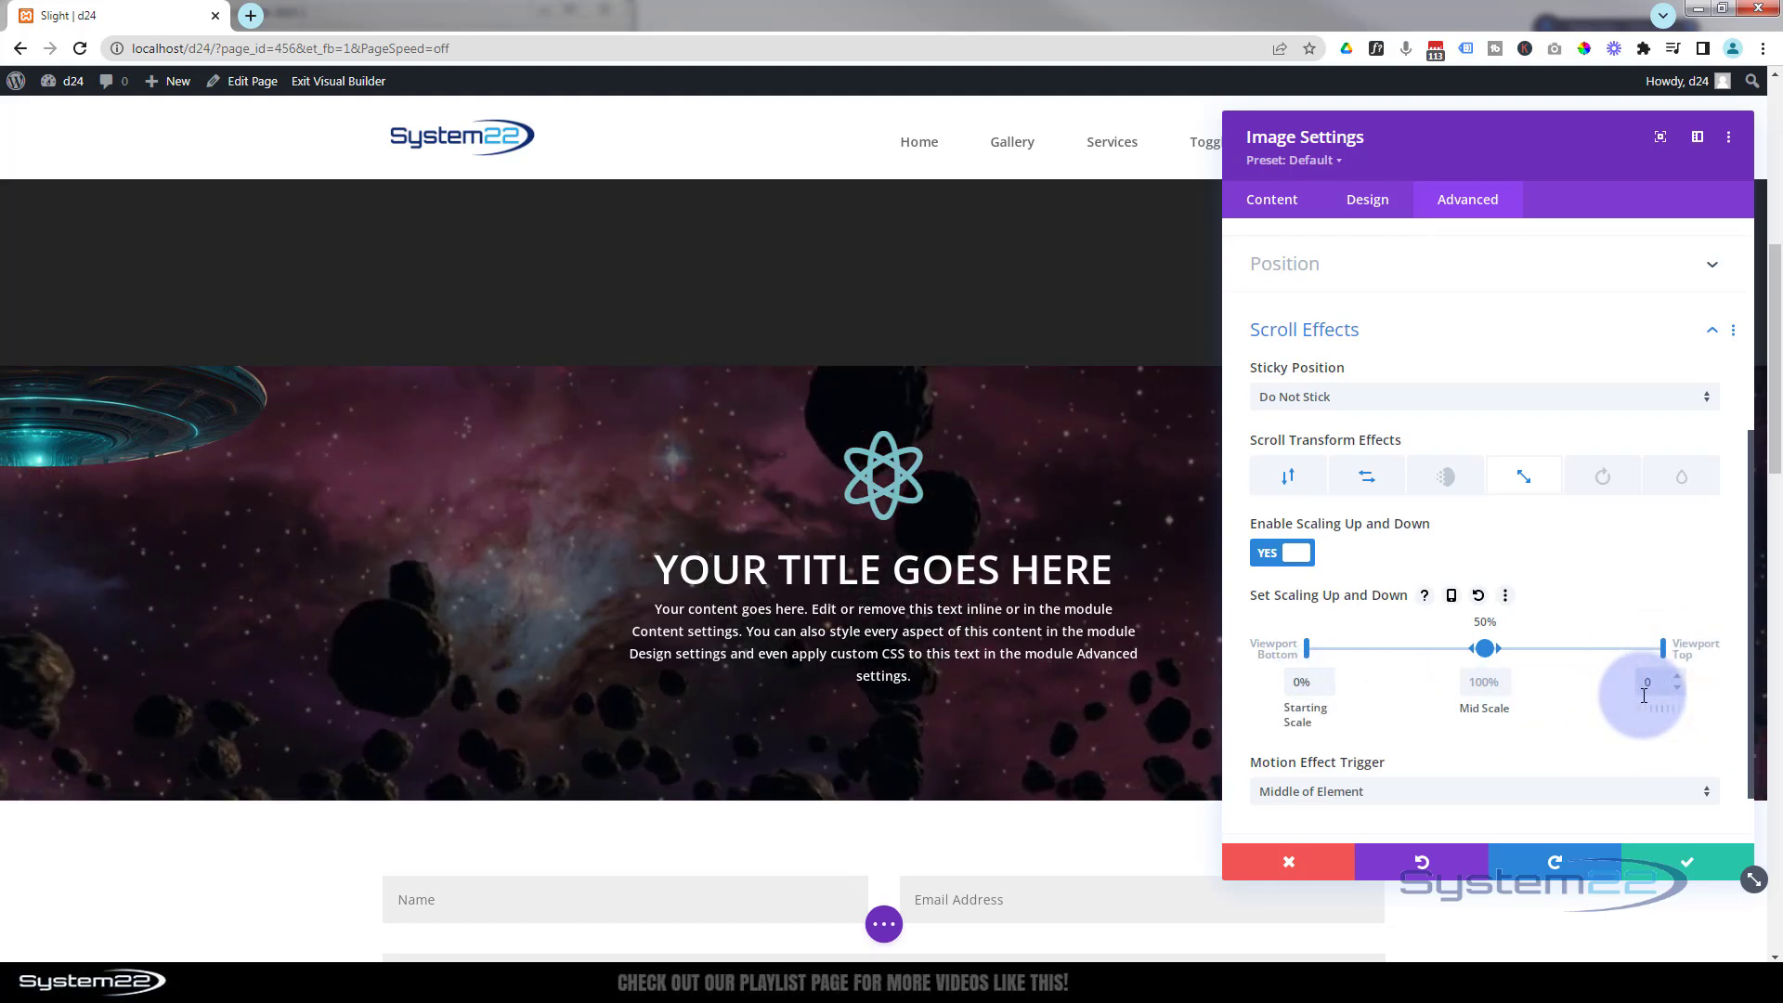
pyautogui.write('0')
# - Try to spread the mid scale range of the UFO's scaling effect from 41% to 60%
pyautogui.click(1491, 655)
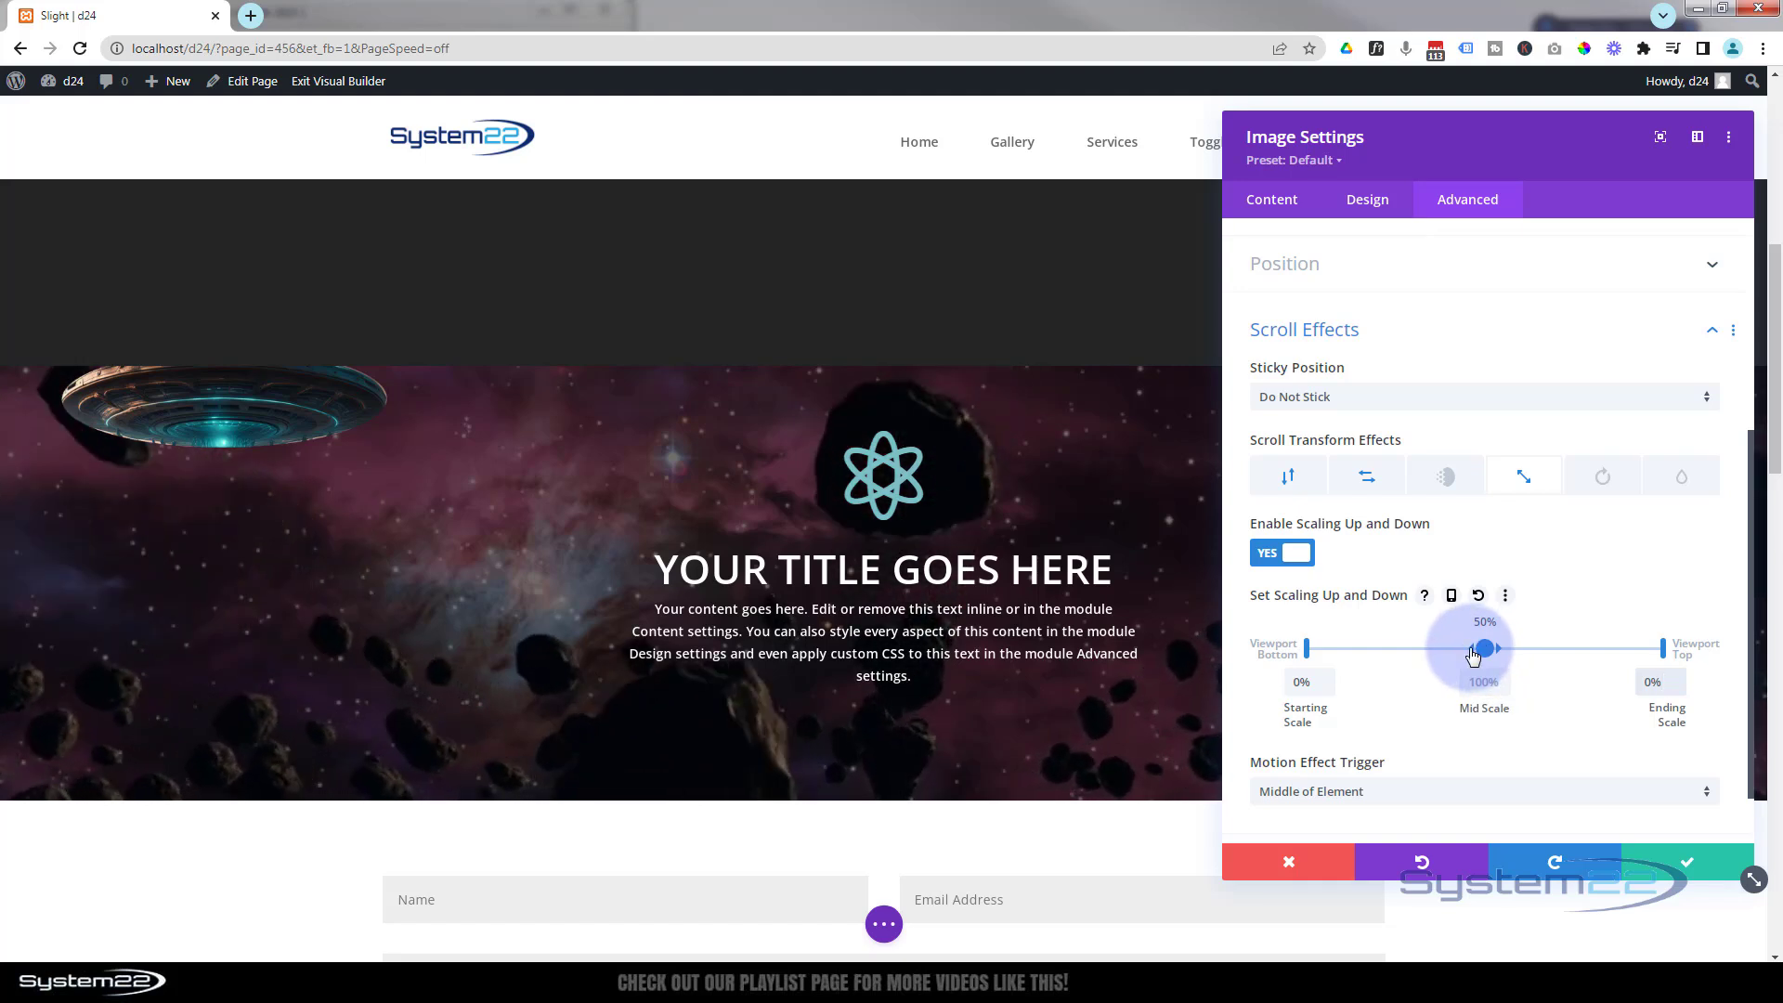
pyautogui.moveTo(1473, 655); pyautogui.dragTo(1436, 654)
pyautogui.click(1489, 651)
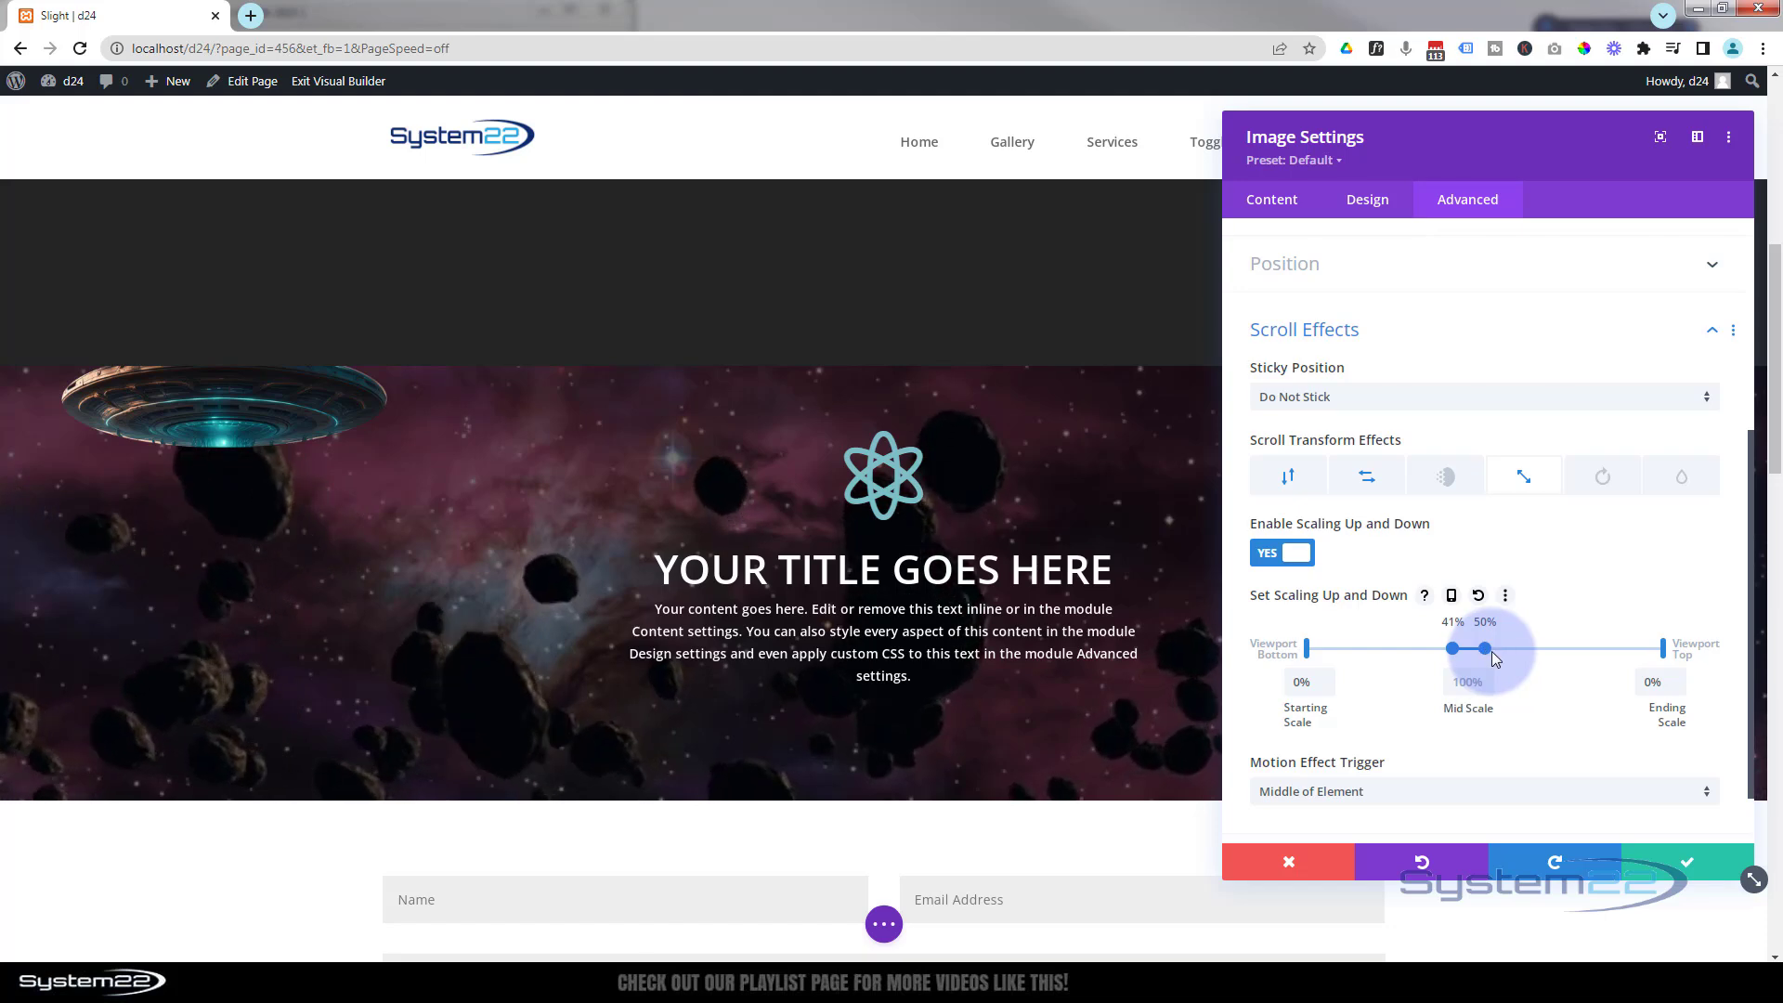
pyautogui.moveTo(1504, 643); pyautogui.dragTo(1521, 646)
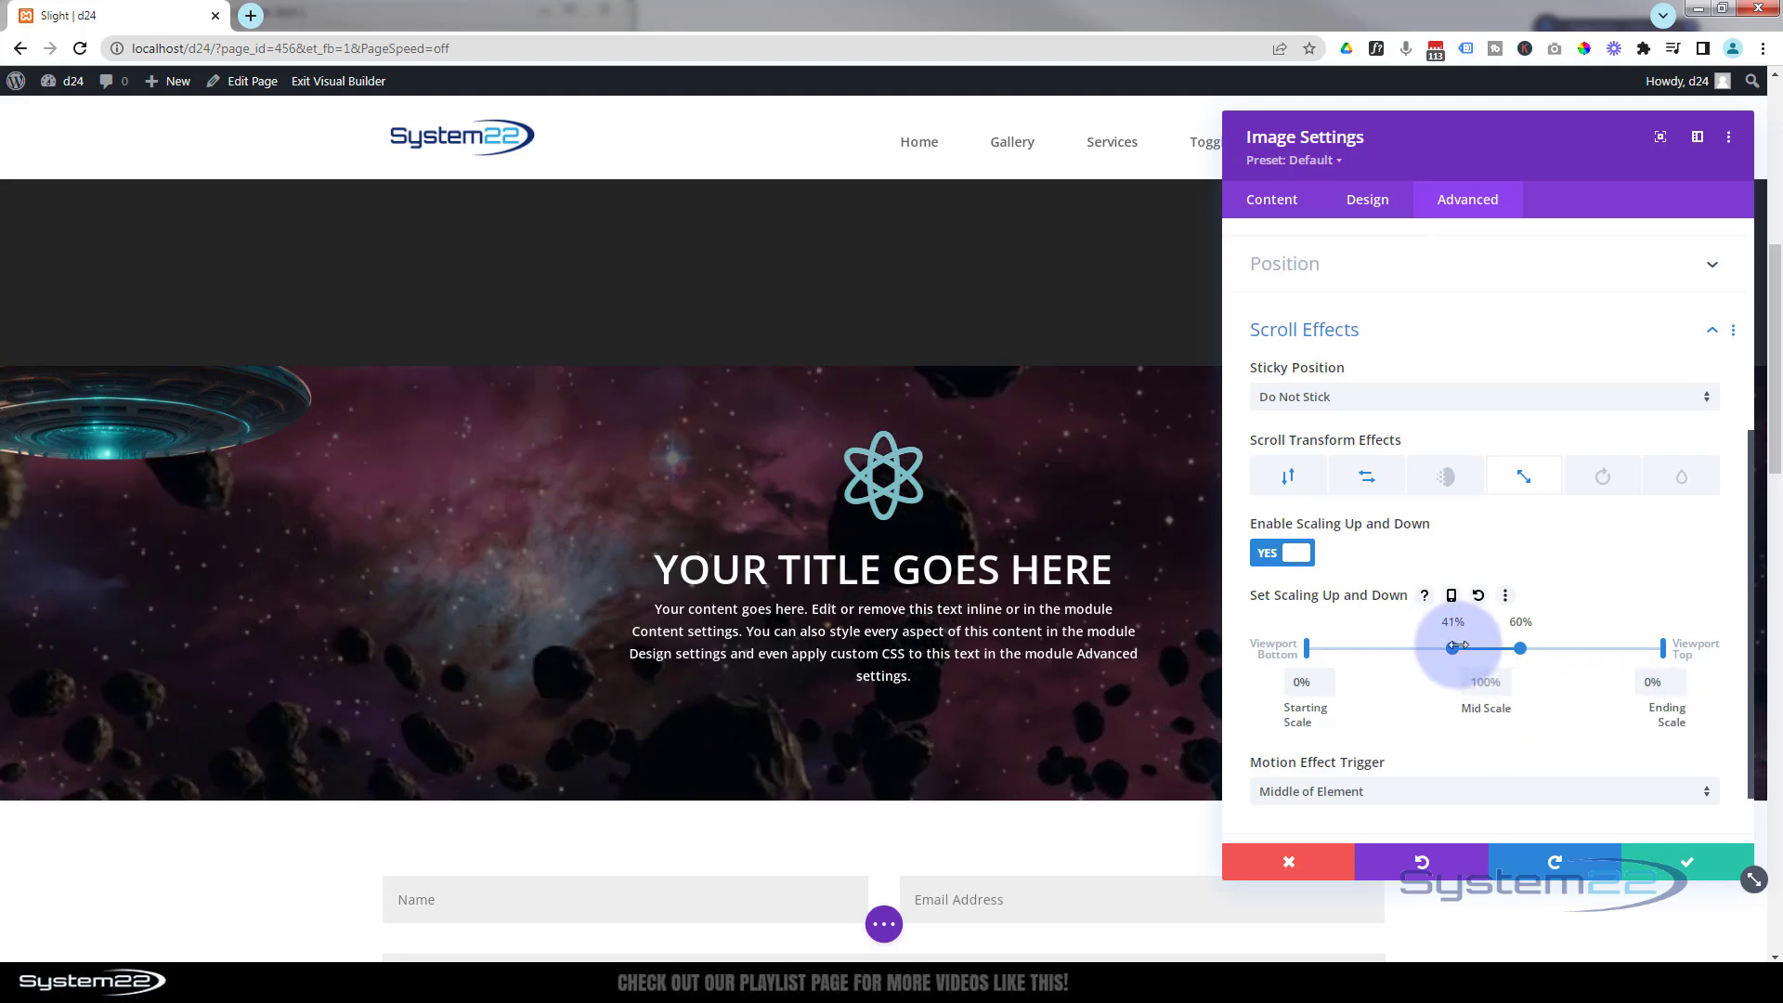
pyautogui.click(1656, 684)
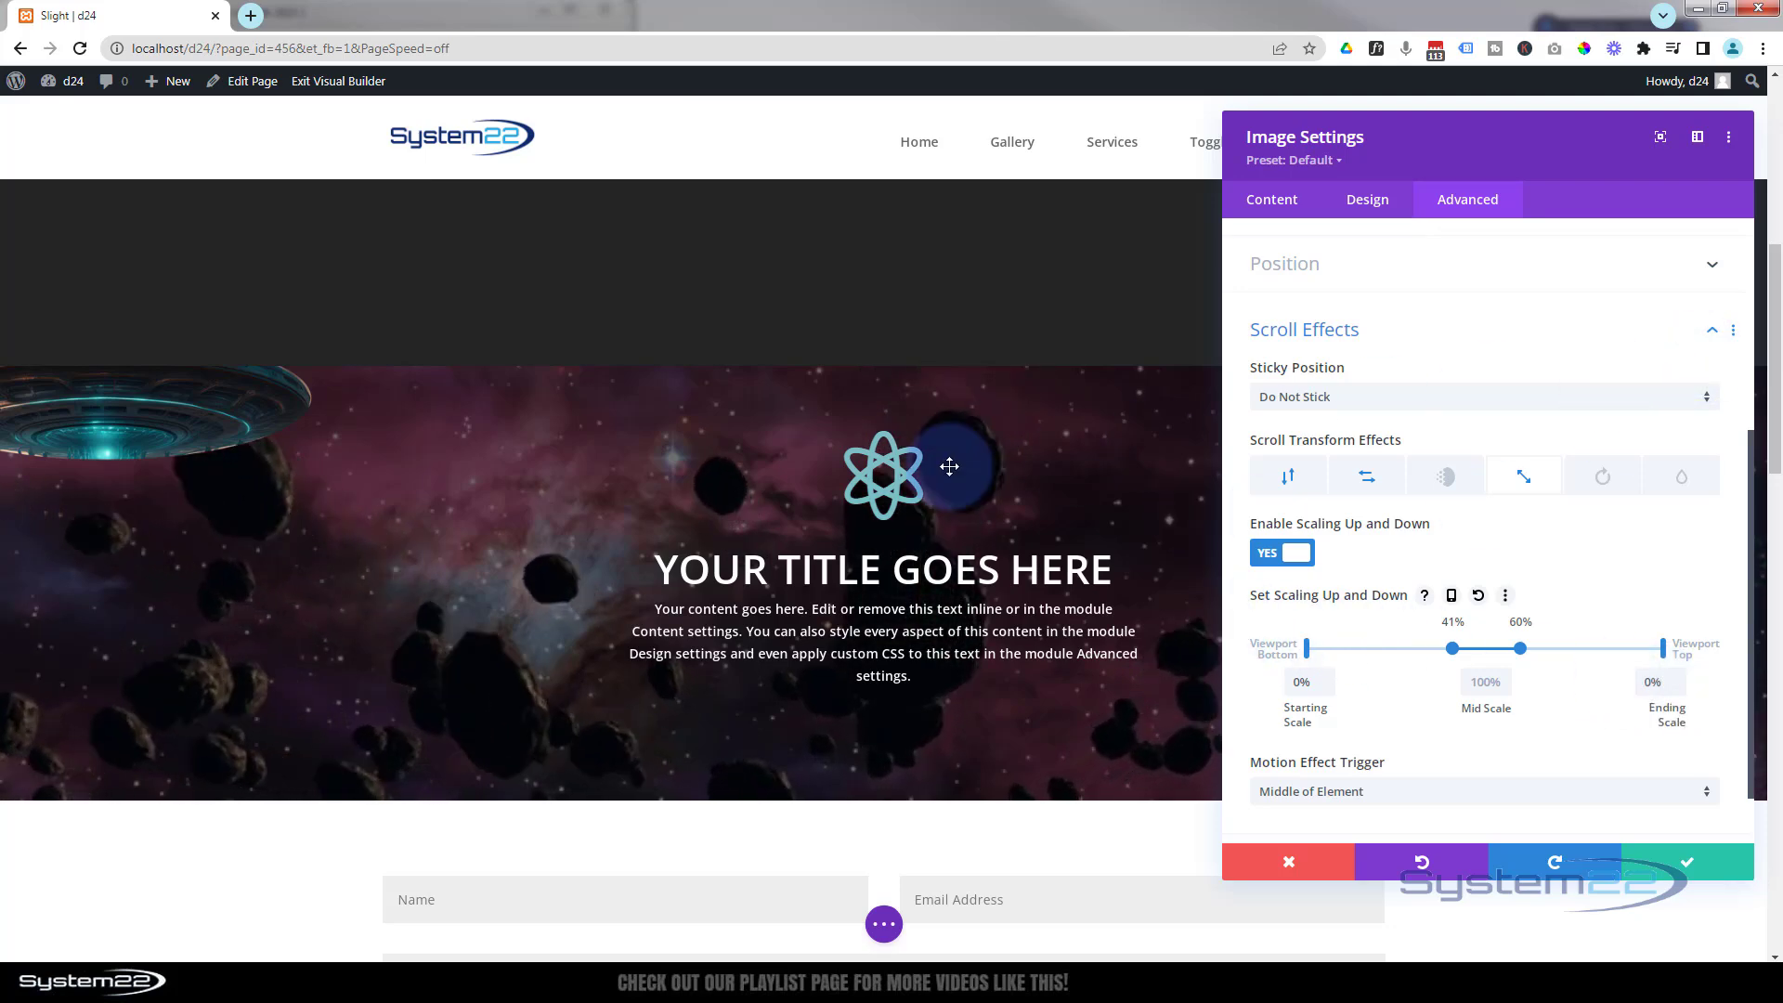
# - Examine how the UFO moves, grows and shrinks while scrolling the page up and down past the asteroid section
pyautogui.scroll(-1, 949, 466)
pyautogui.scroll(1, 949, 466)
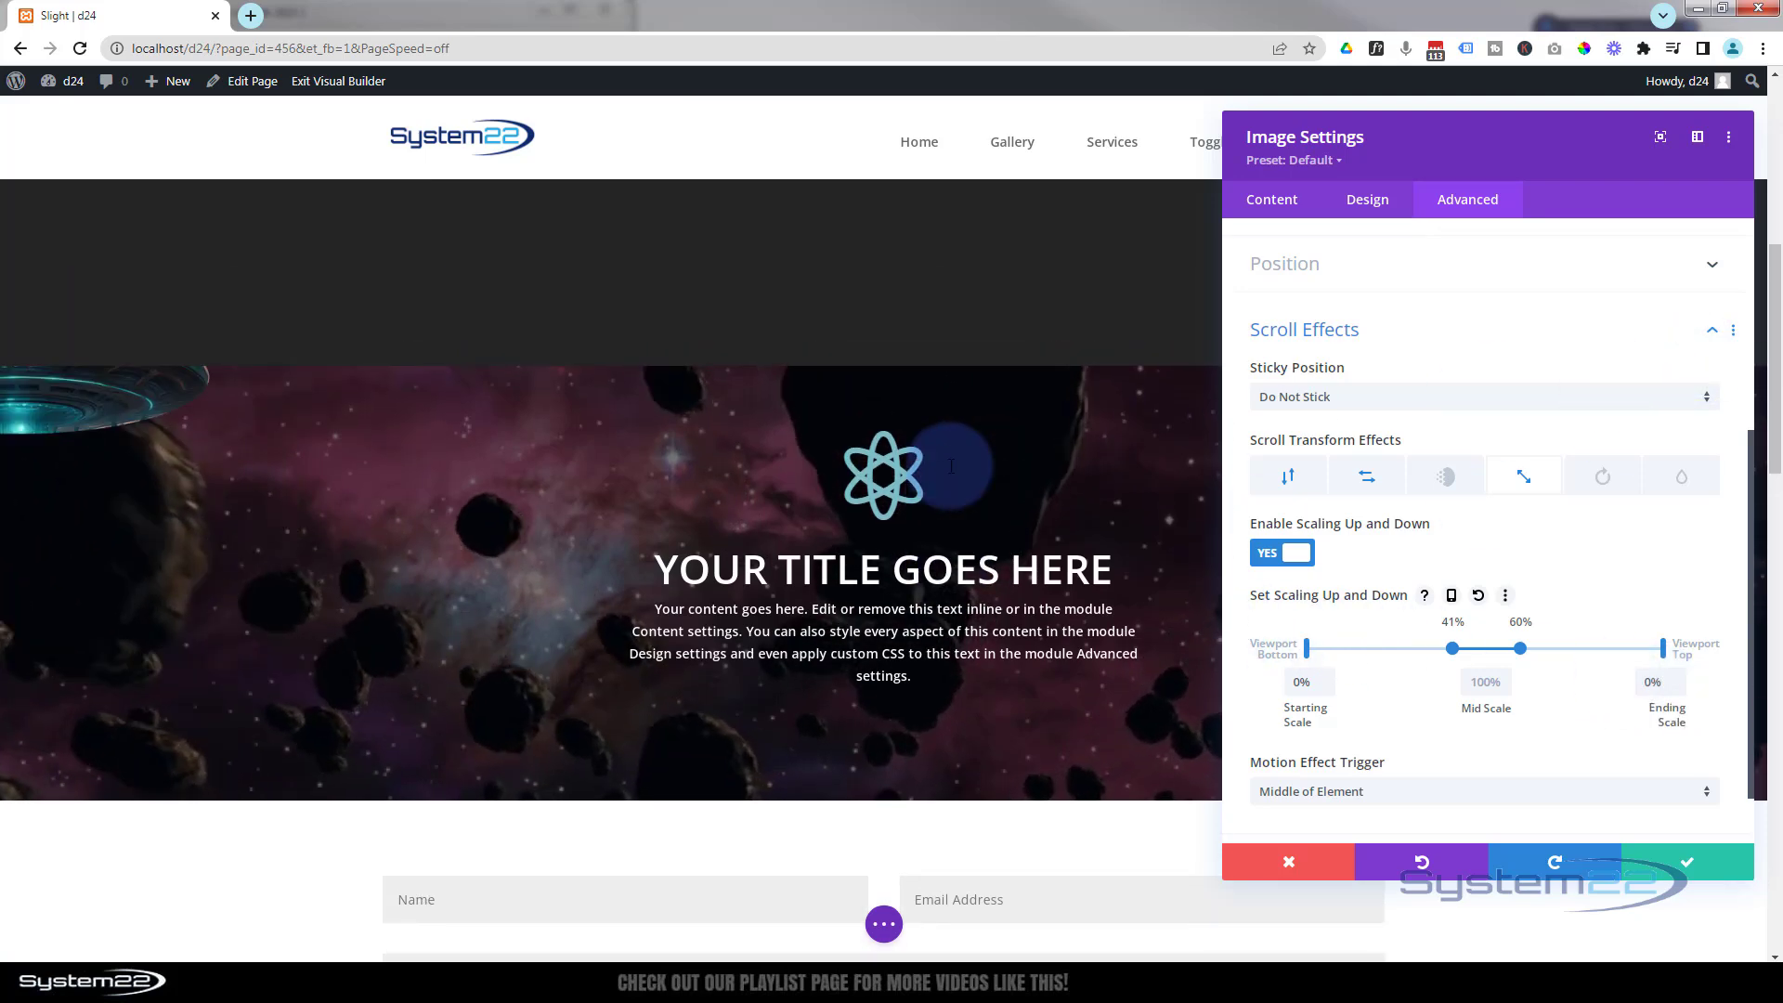
pyautogui.scroll(5, 951, 466)
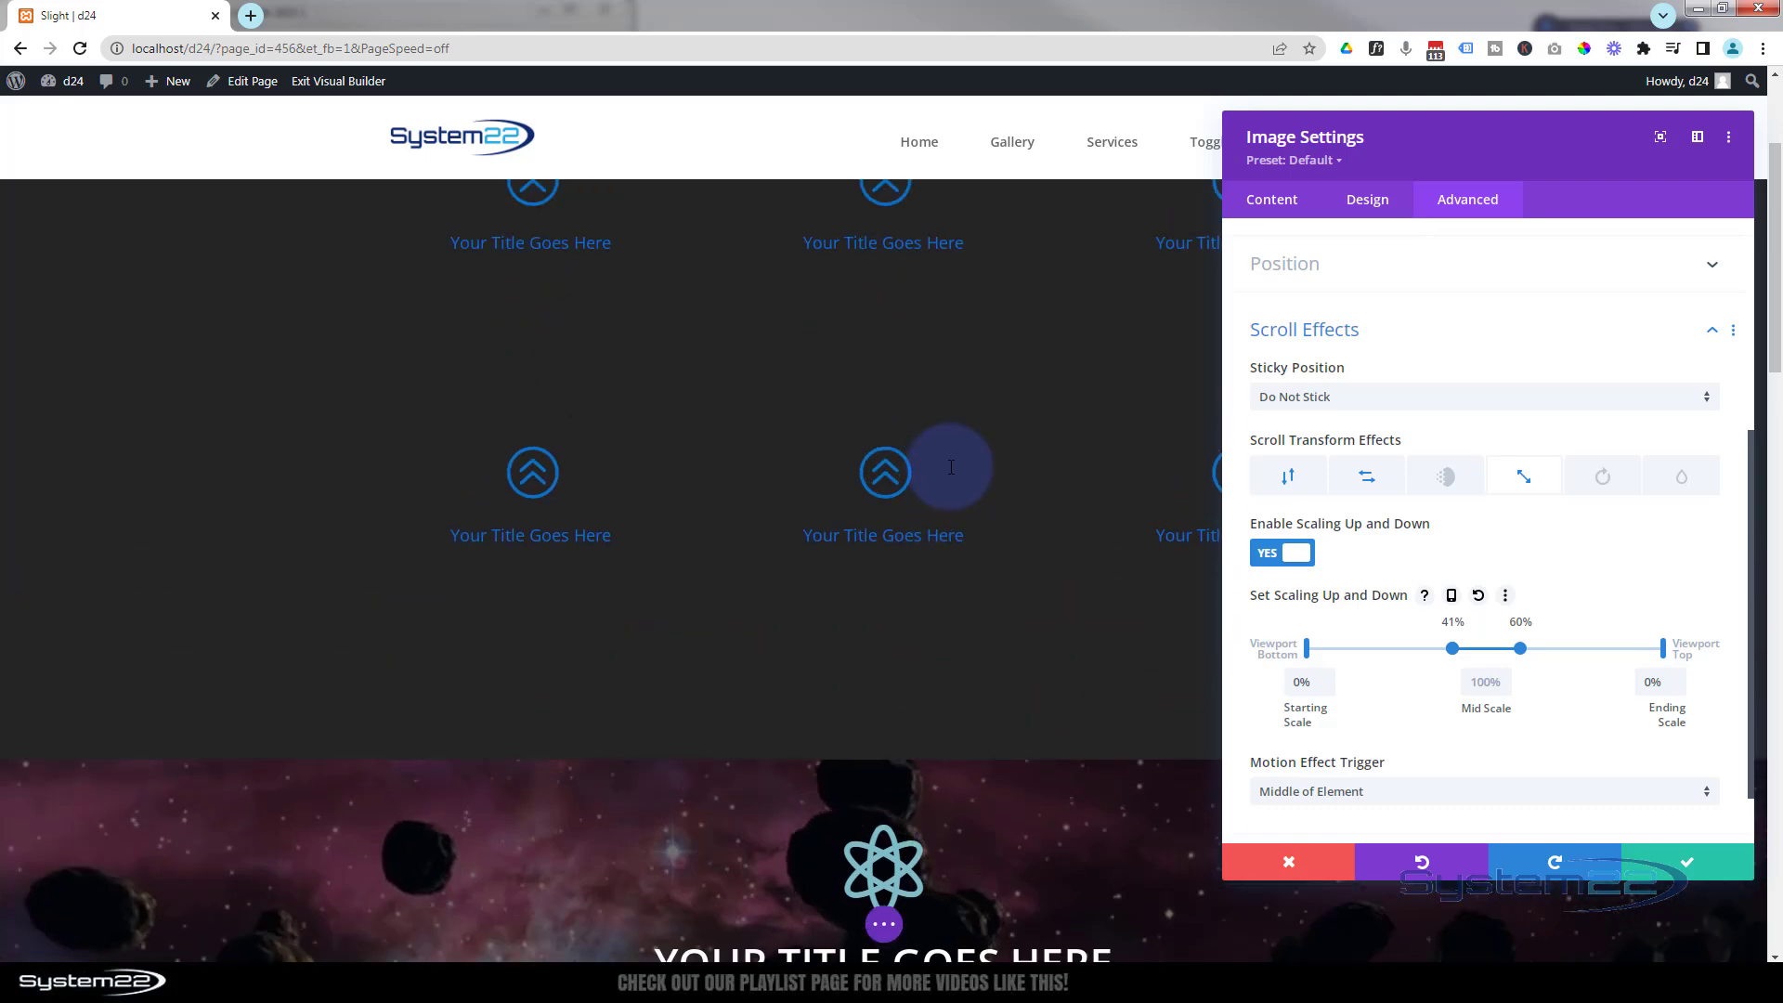
pyautogui.scroll(1, 950, 466)
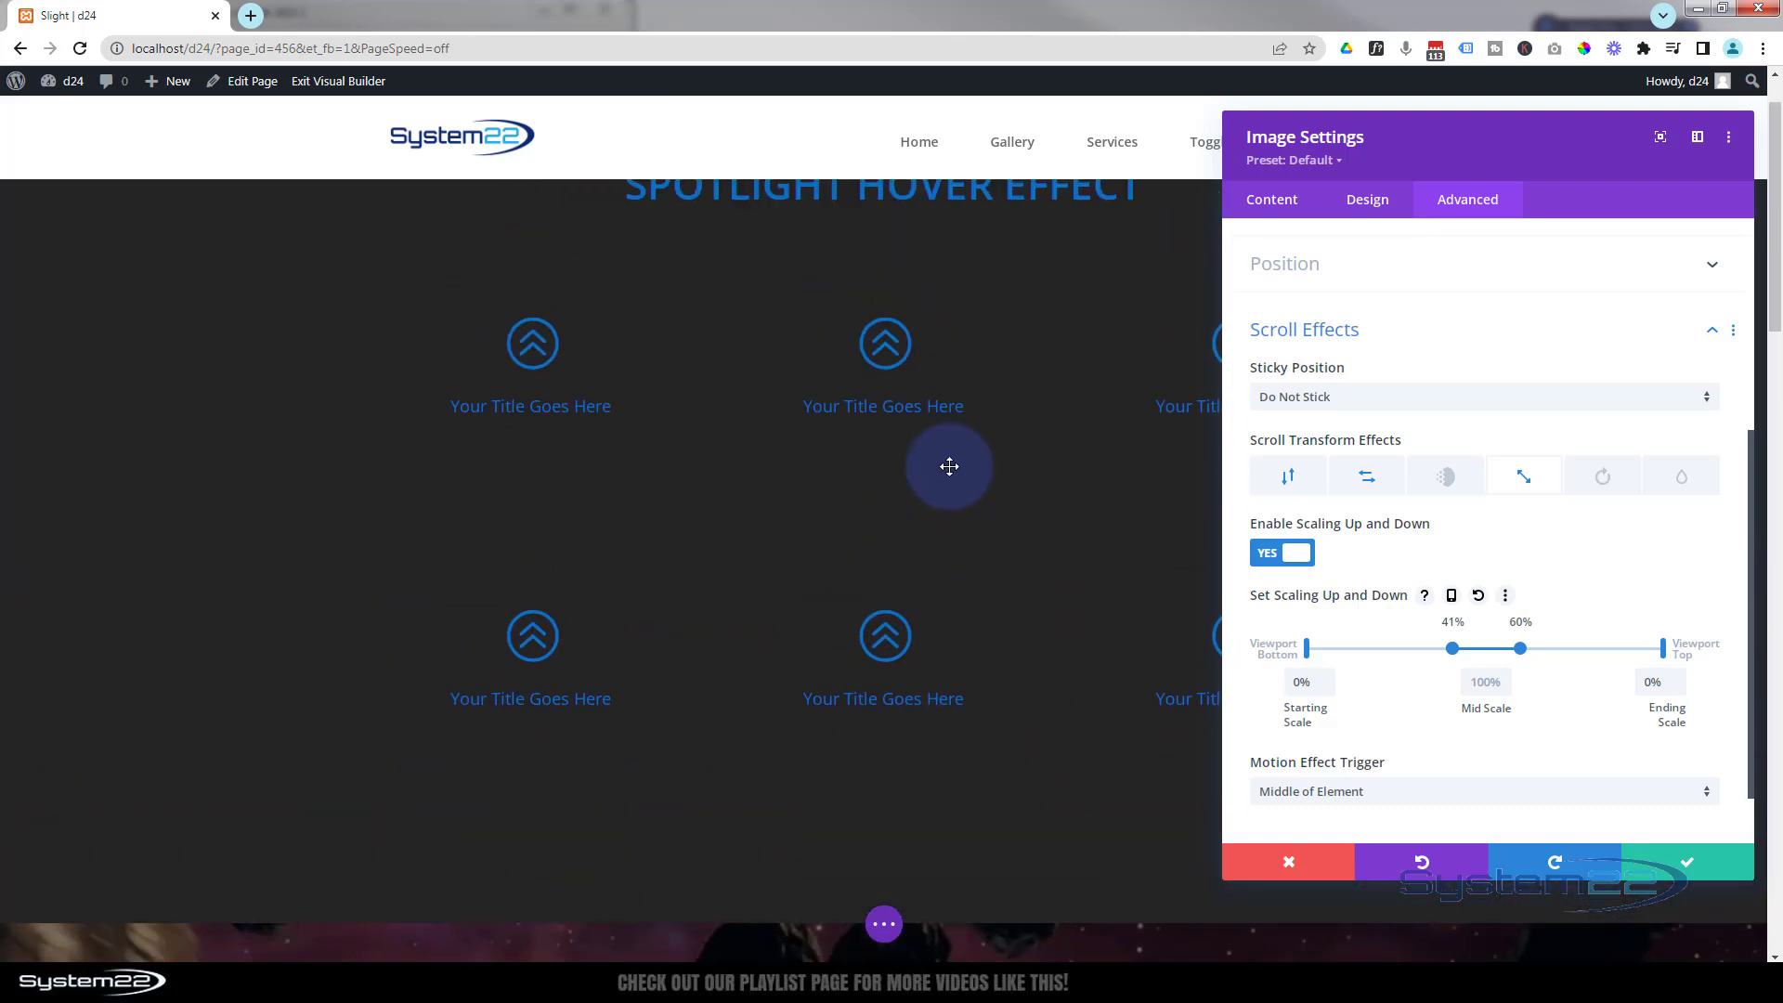
pyautogui.scroll(-5, 949, 466)
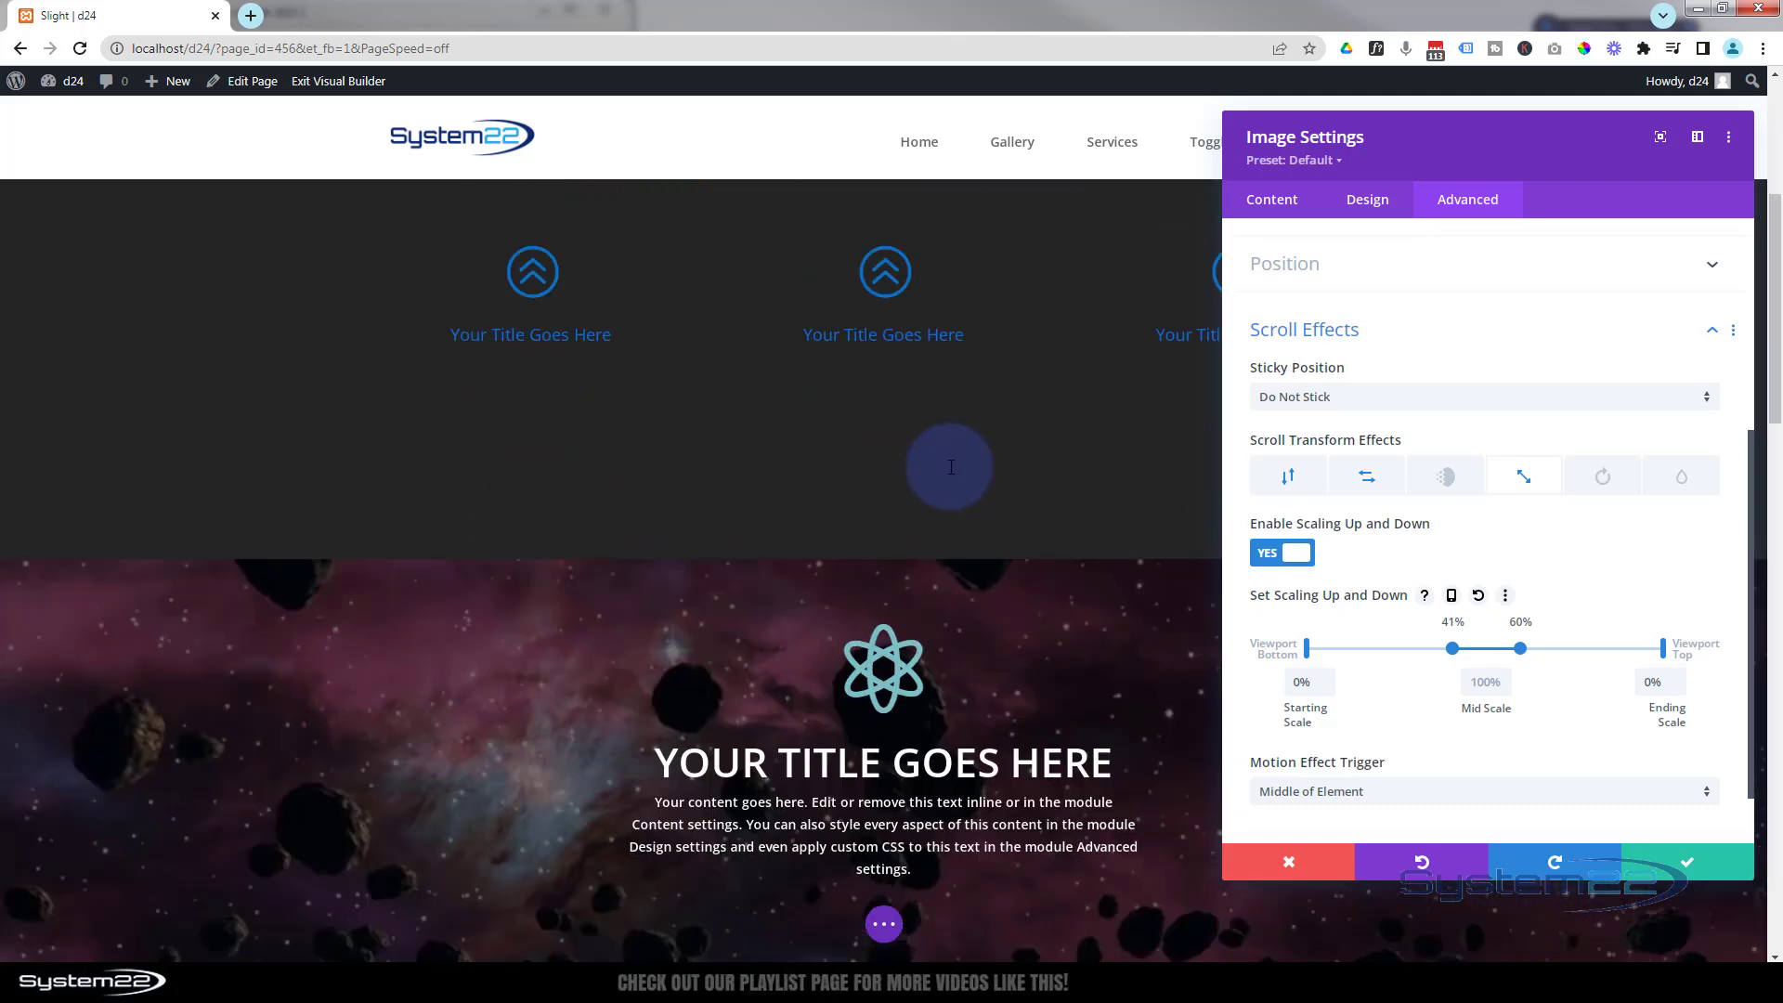
pyautogui.scroll(-1, 949, 466)
pyautogui.scroll(2, 949, 466)
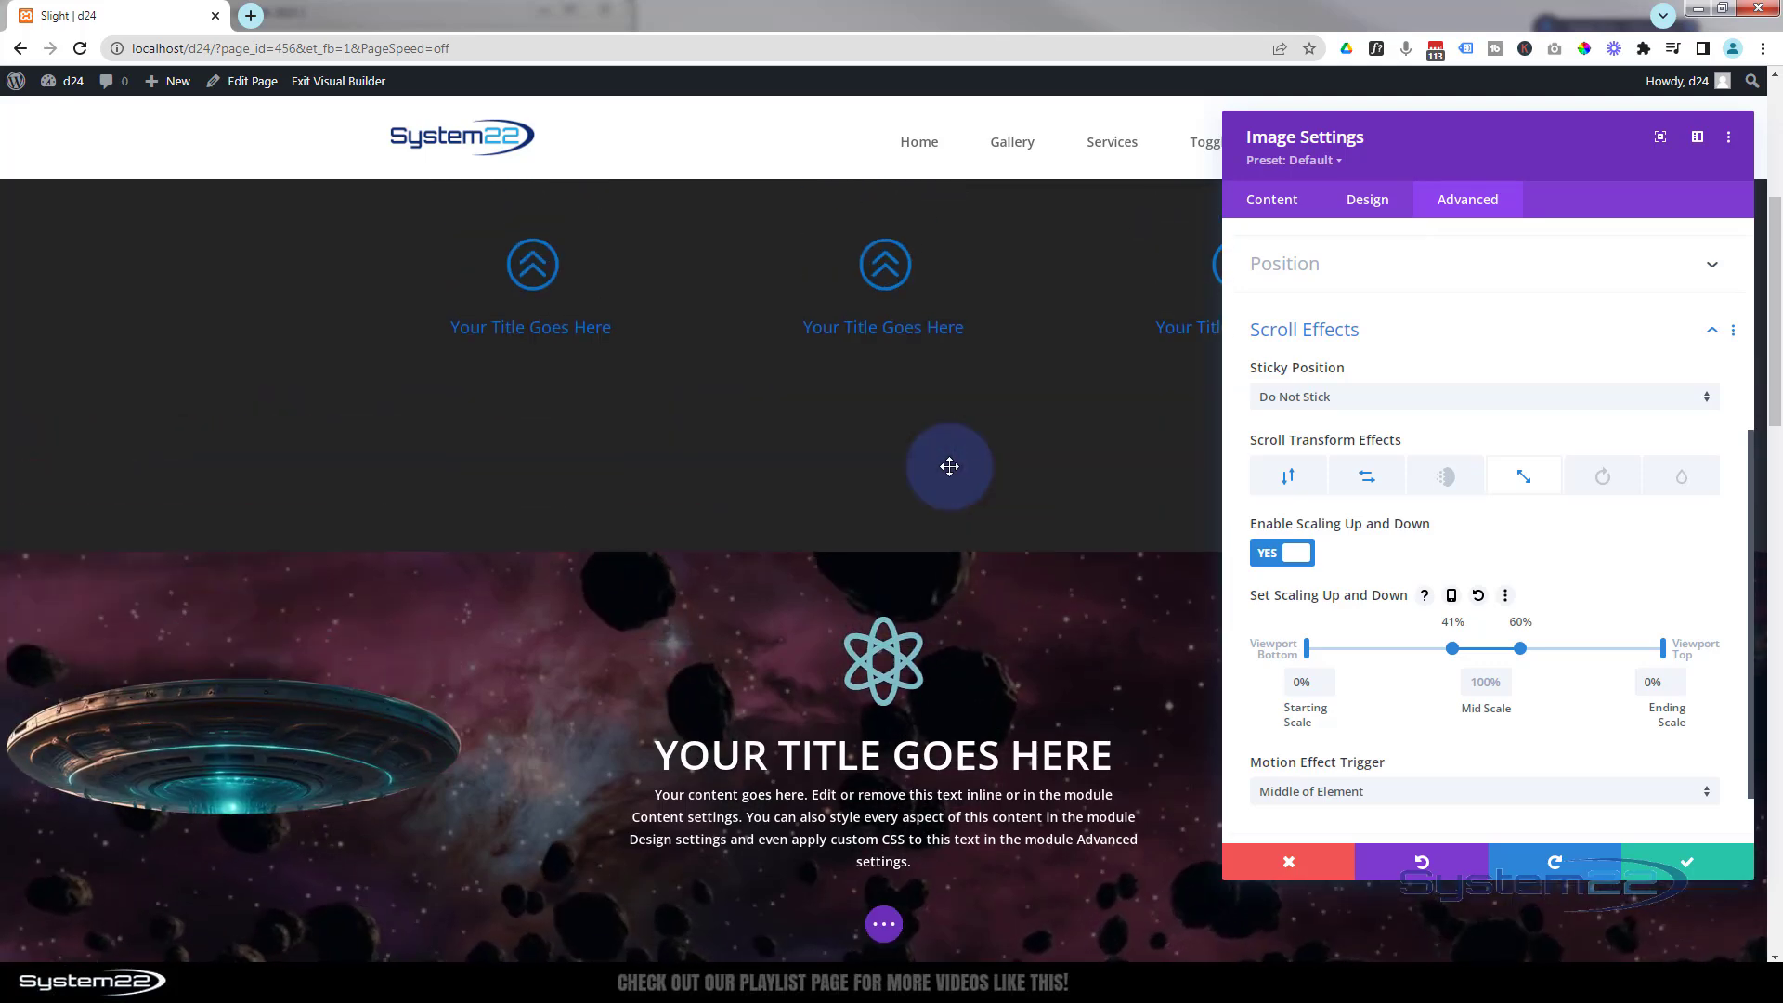
pyautogui.scroll(2, 949, 466)
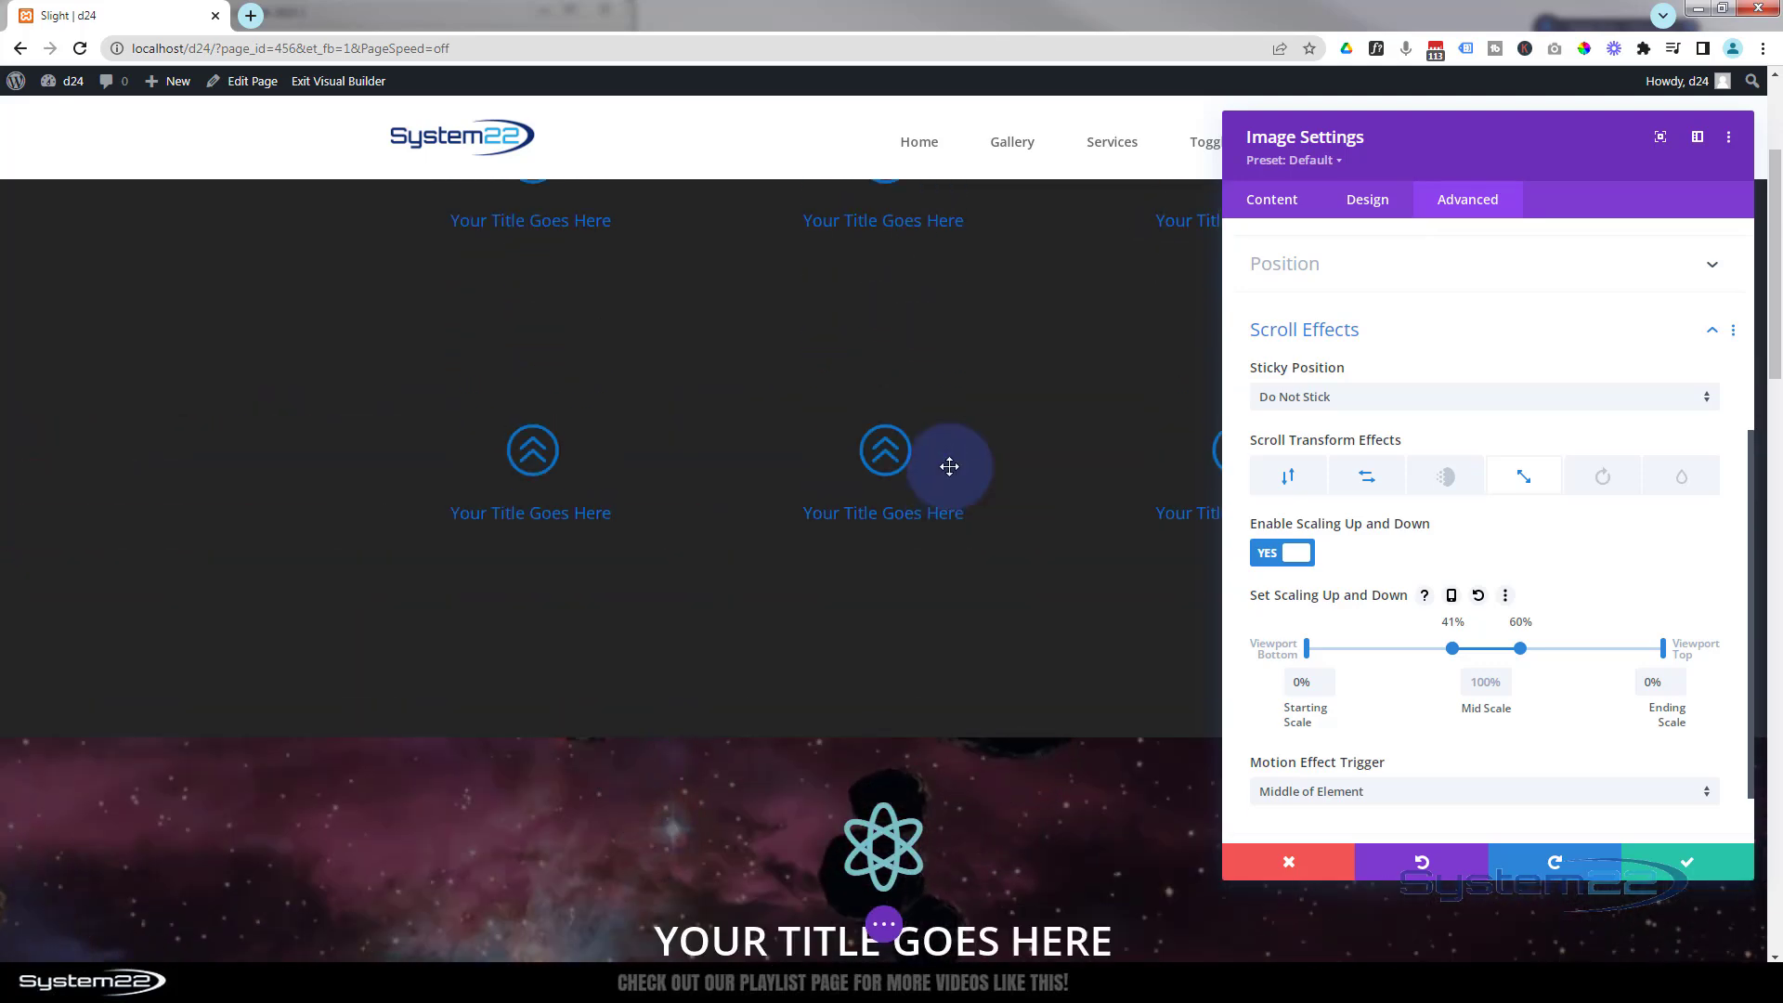
pyautogui.scroll(-4, 949, 466)
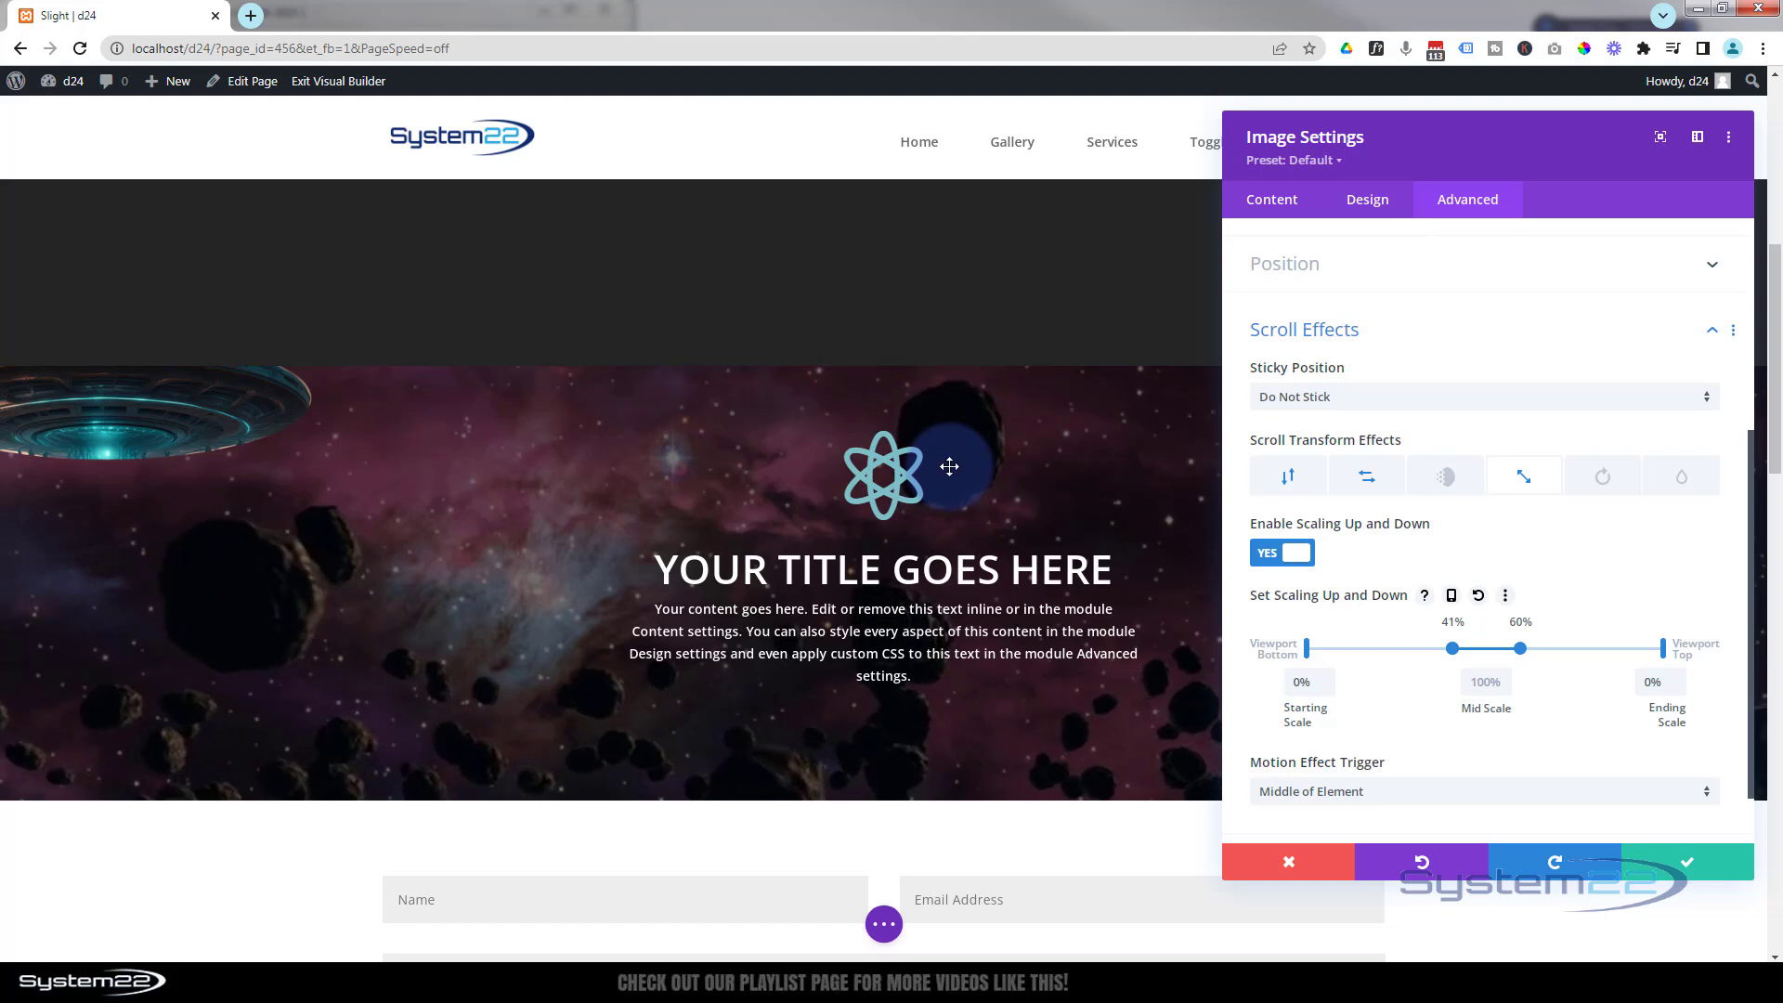
pyautogui.scroll(-1, 948, 466)
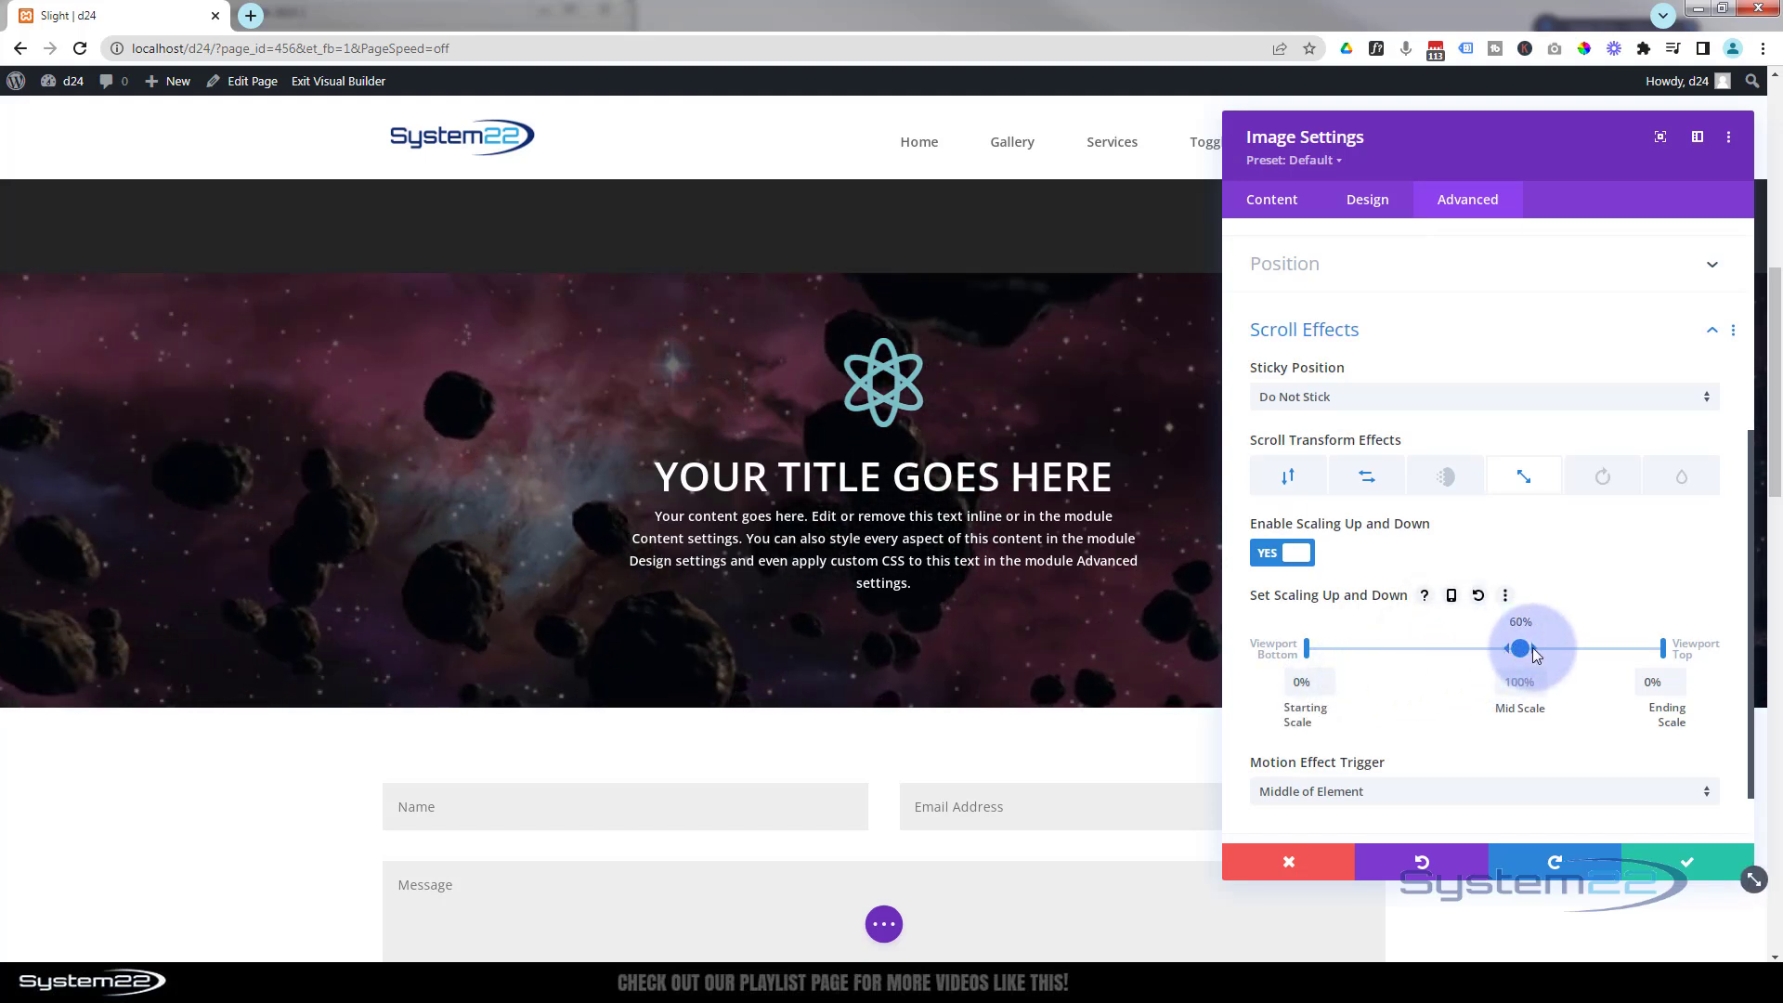
# - Bring the mid scale range back to a single 50% point, check the UFO while scrolling, and save the image settings
pyautogui.moveTo(1492, 649); pyautogui.dragTo(1492, 649)
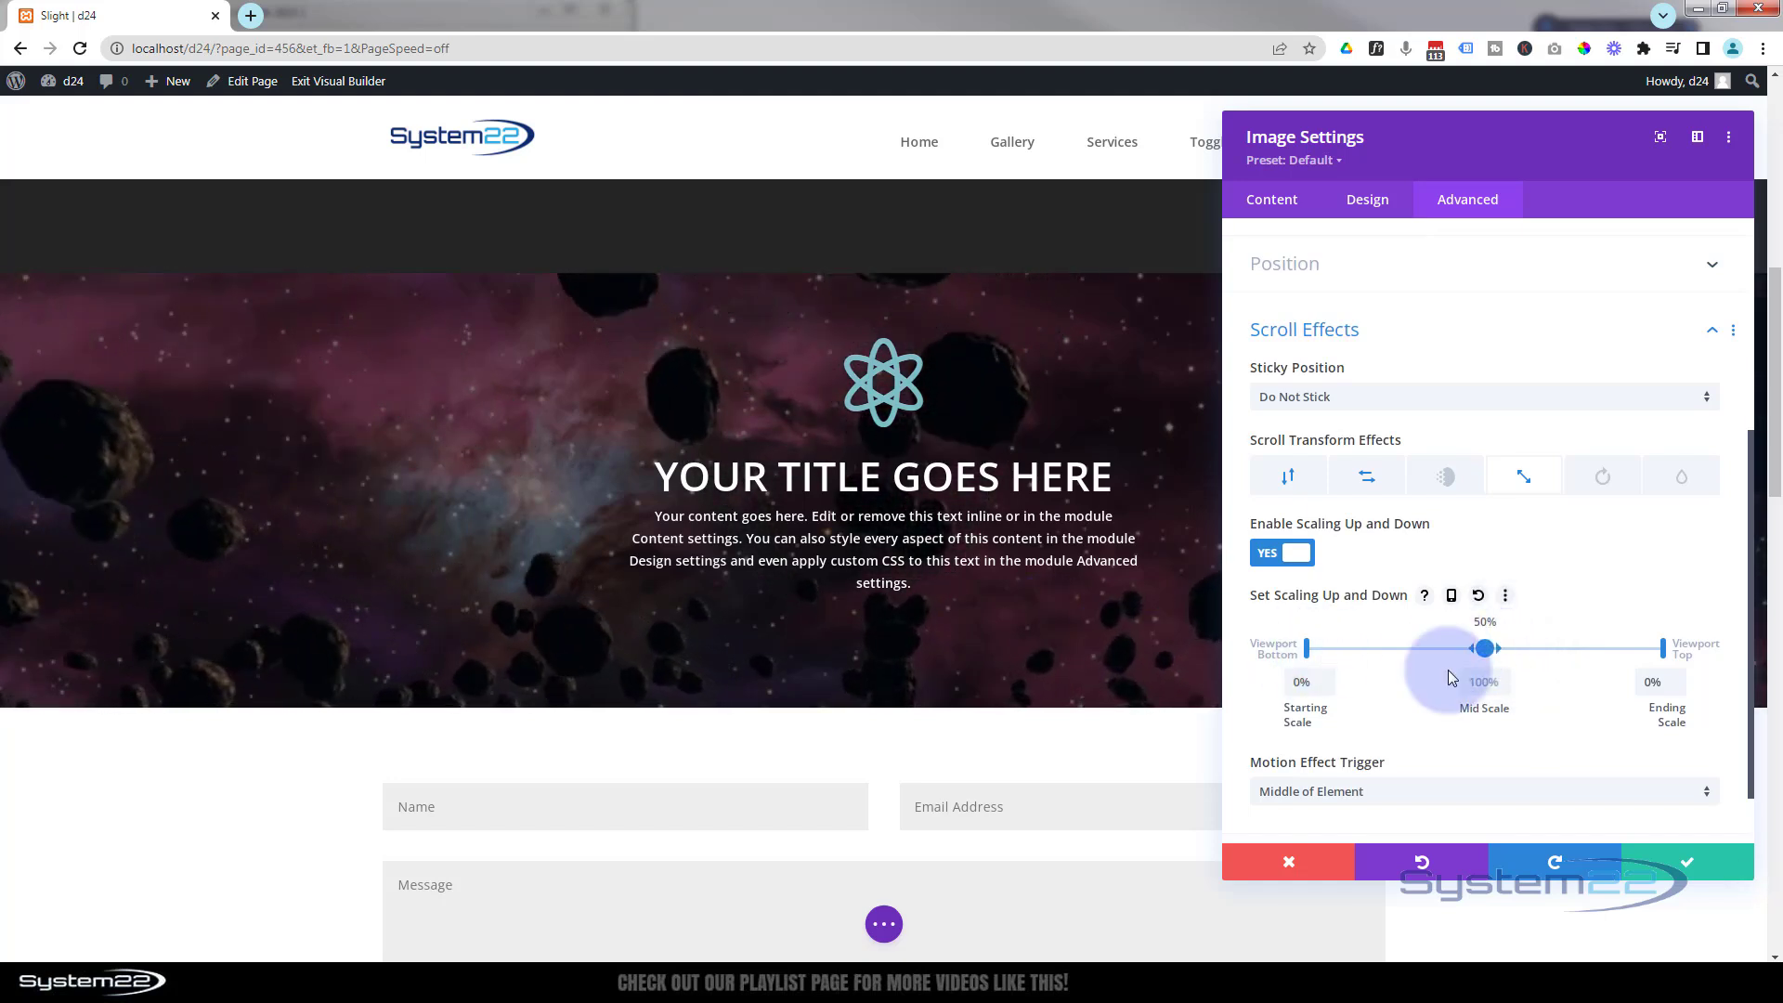
pyautogui.scroll(4, 707, 586)
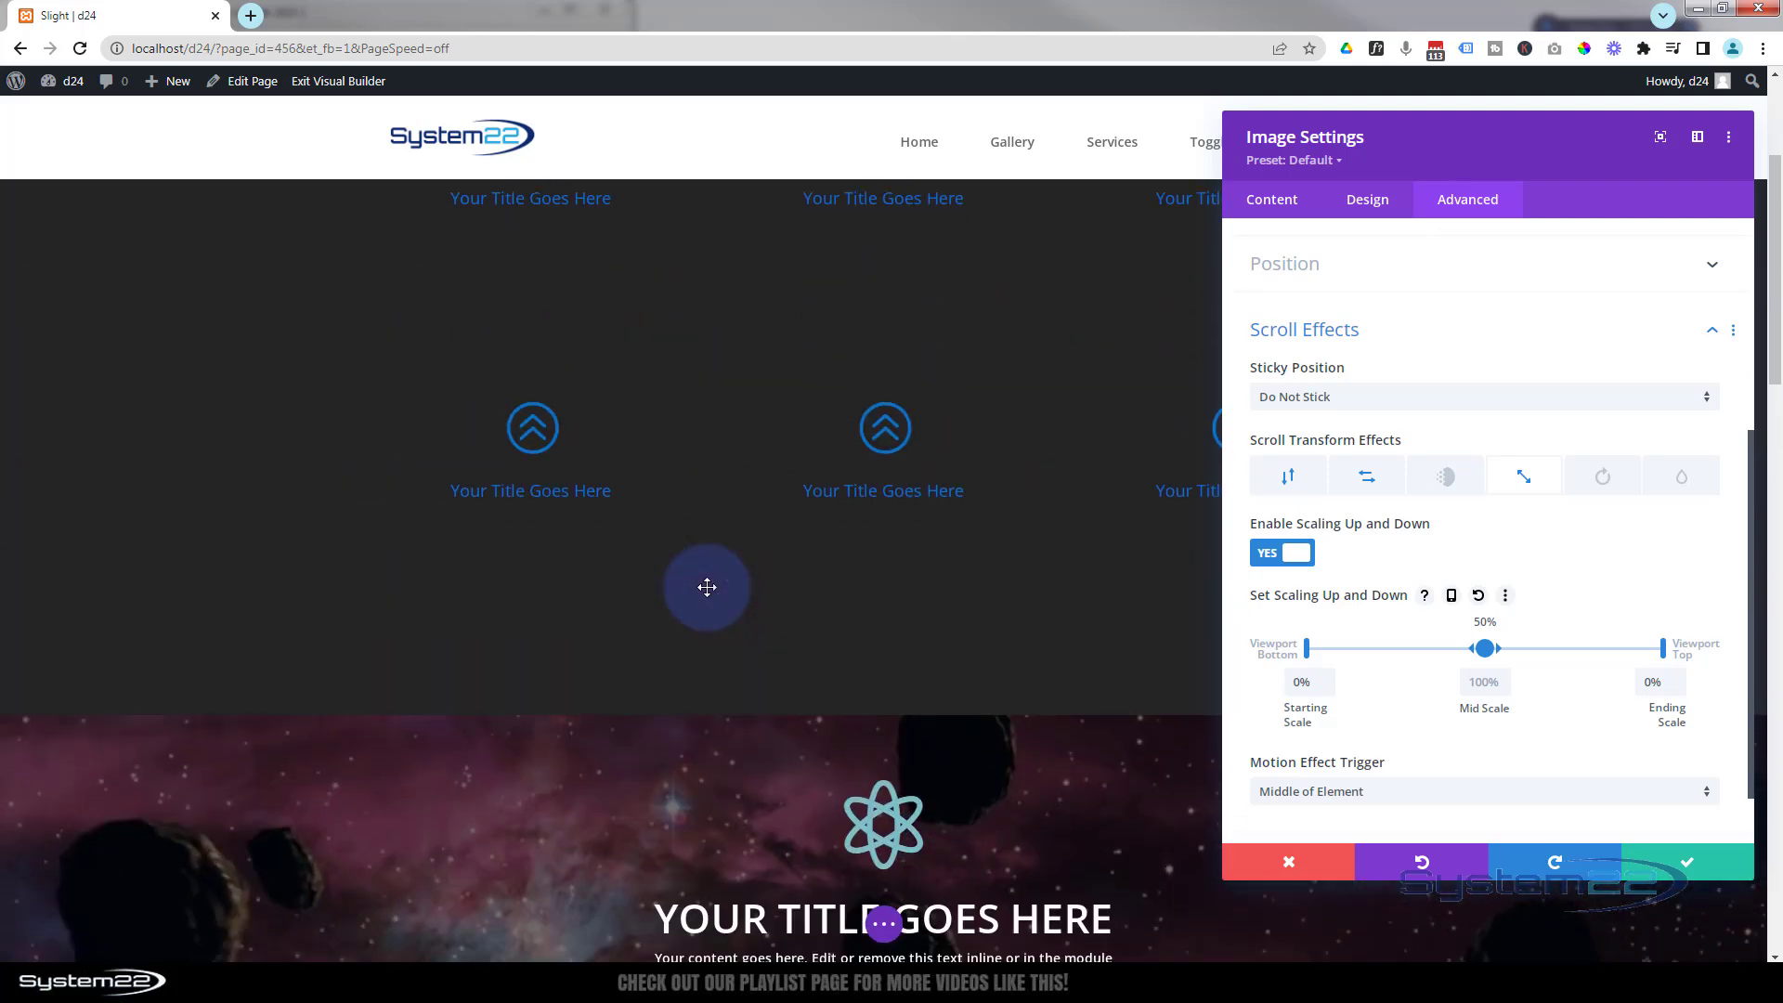
pyautogui.scroll(-3, 707, 587)
pyautogui.scroll(-2, 707, 586)
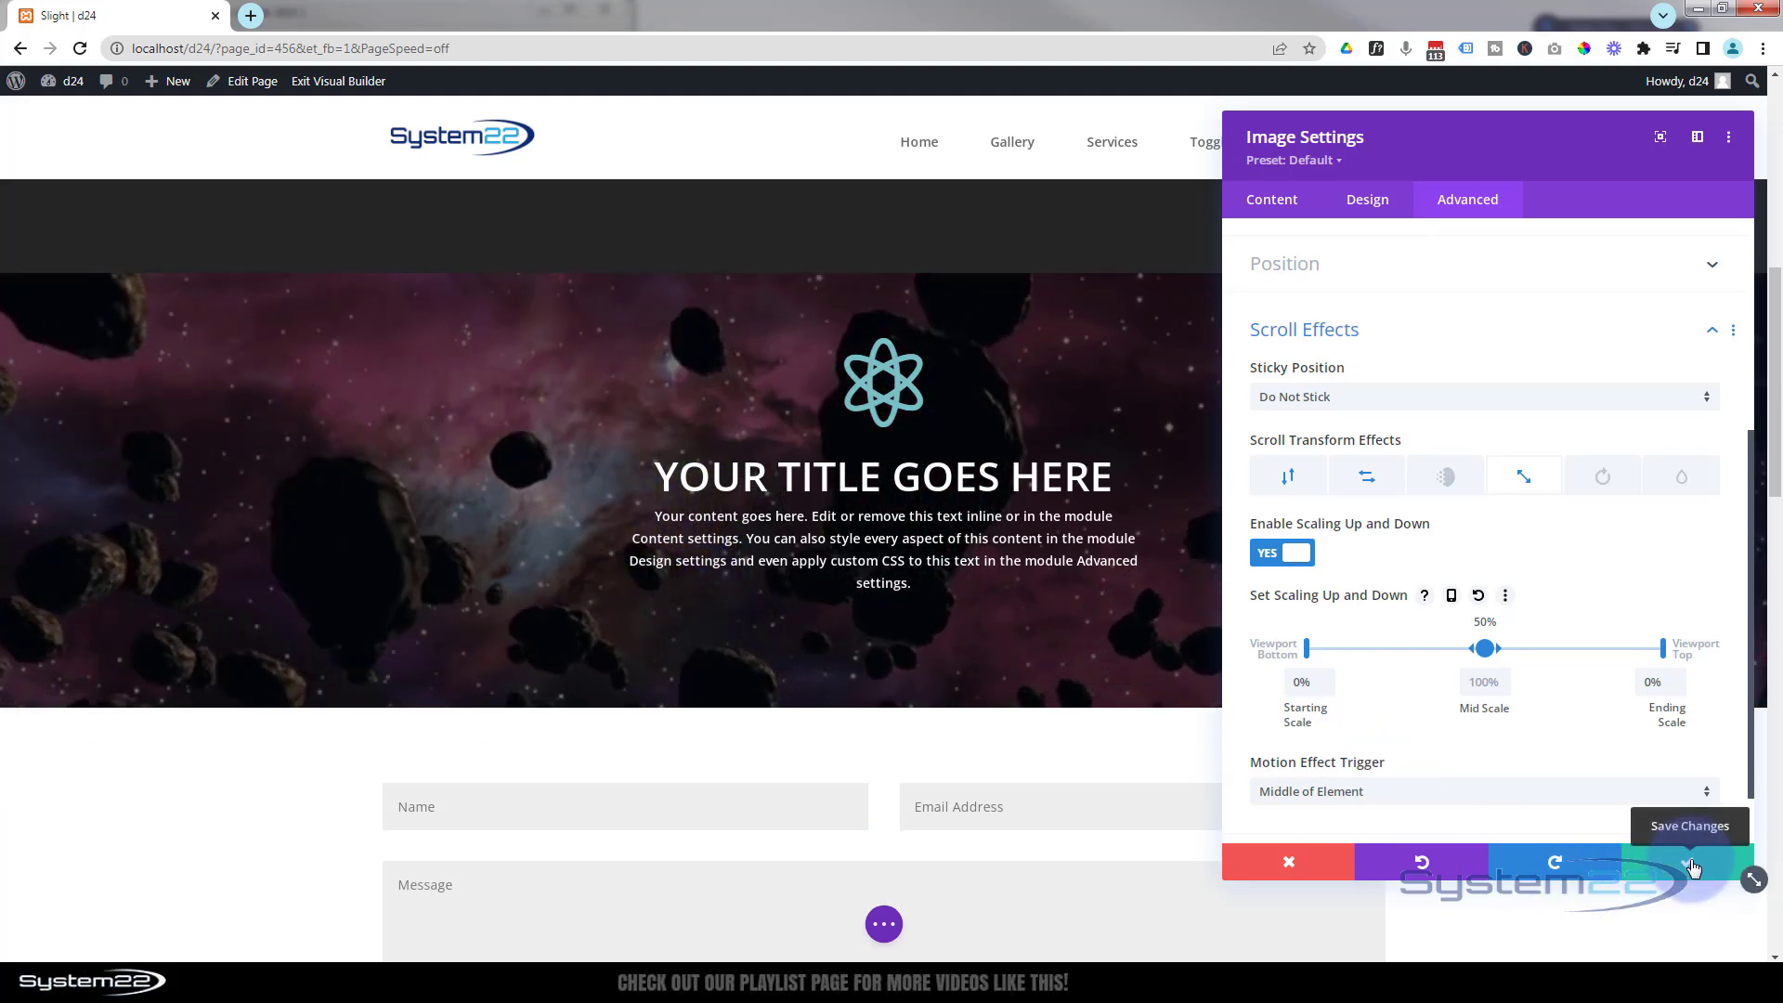
pyautogui.click(1692, 866)
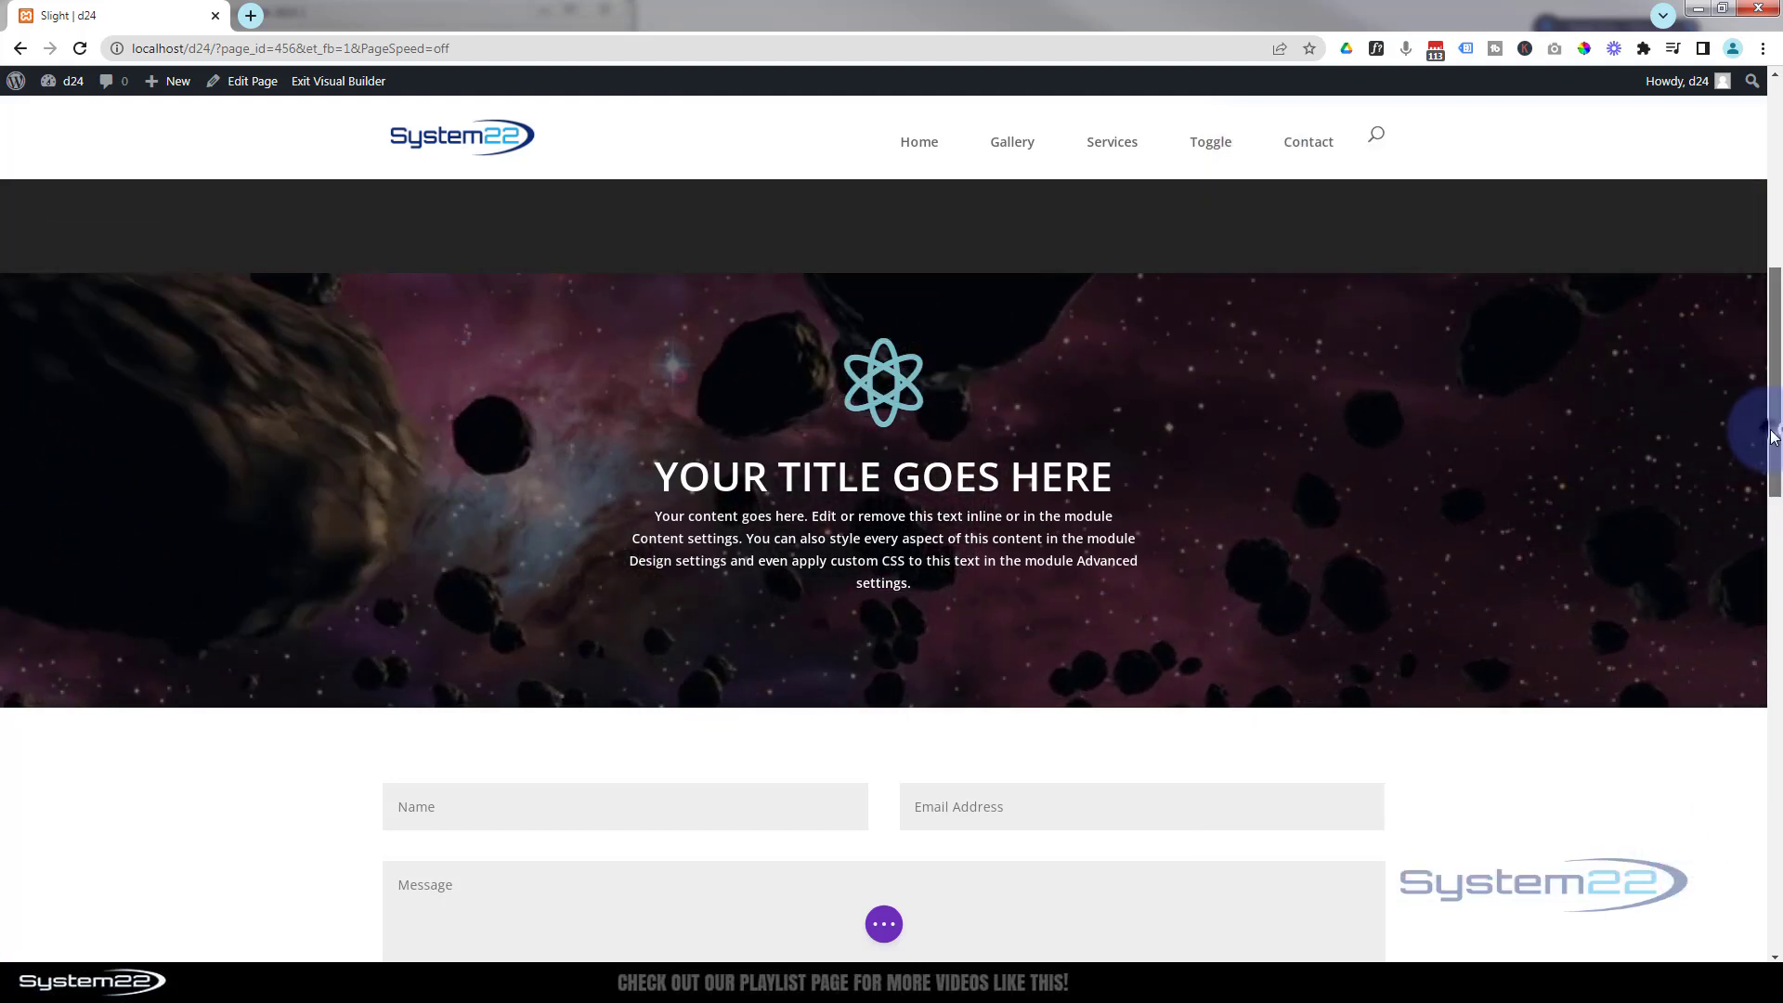
# - Move the Image module above the Blurb in wireframe view, then check the UFO against the text in desktop view
pyautogui.moveTo(1771, 437); pyautogui.dragTo(1772, 391)
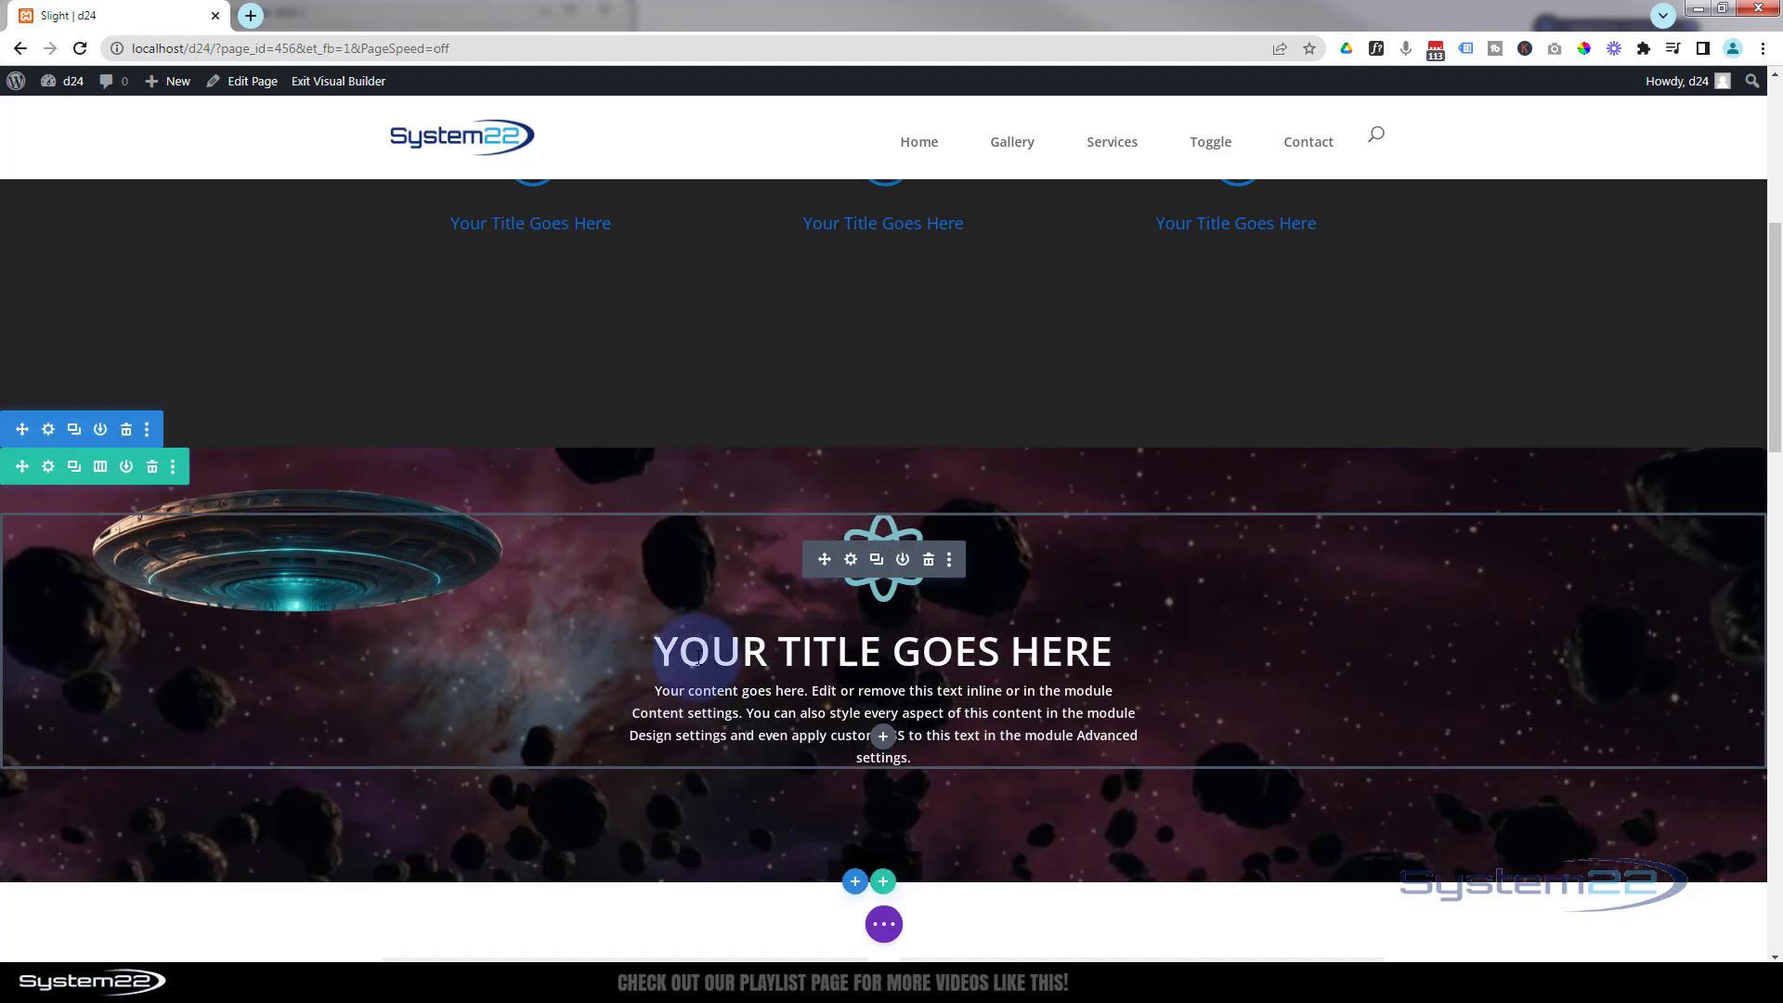
pyautogui.click(887, 935)
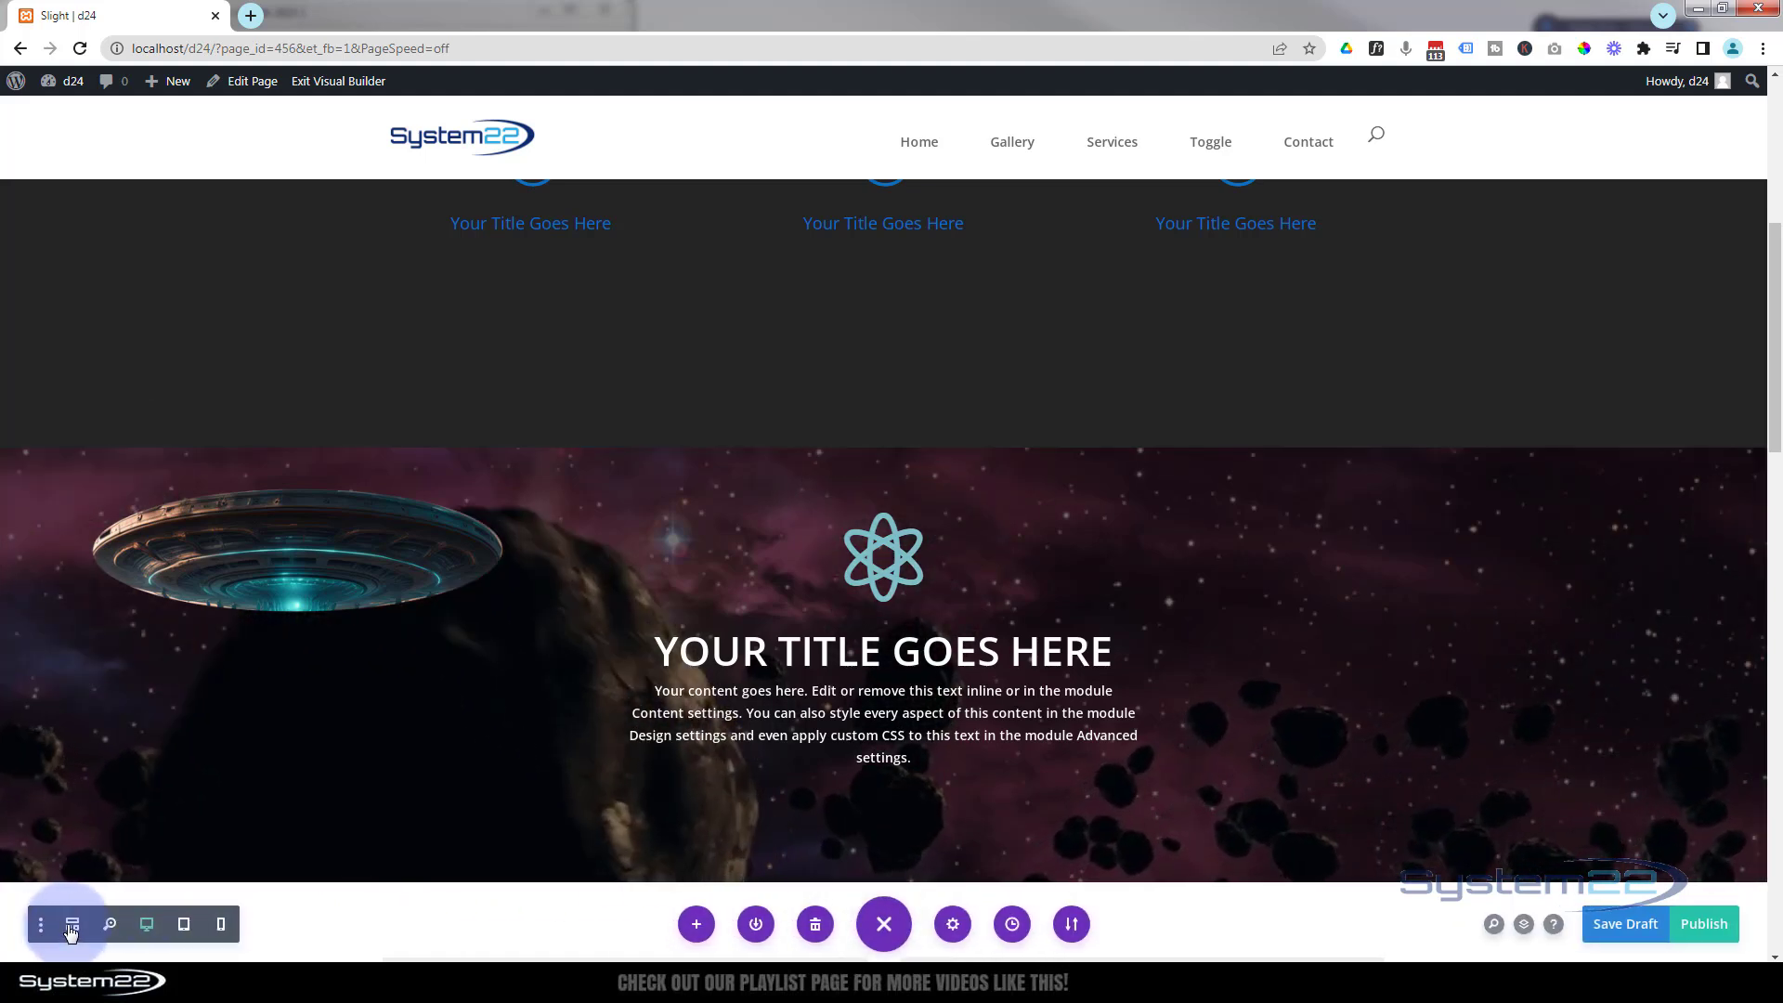
pyautogui.click(70, 927)
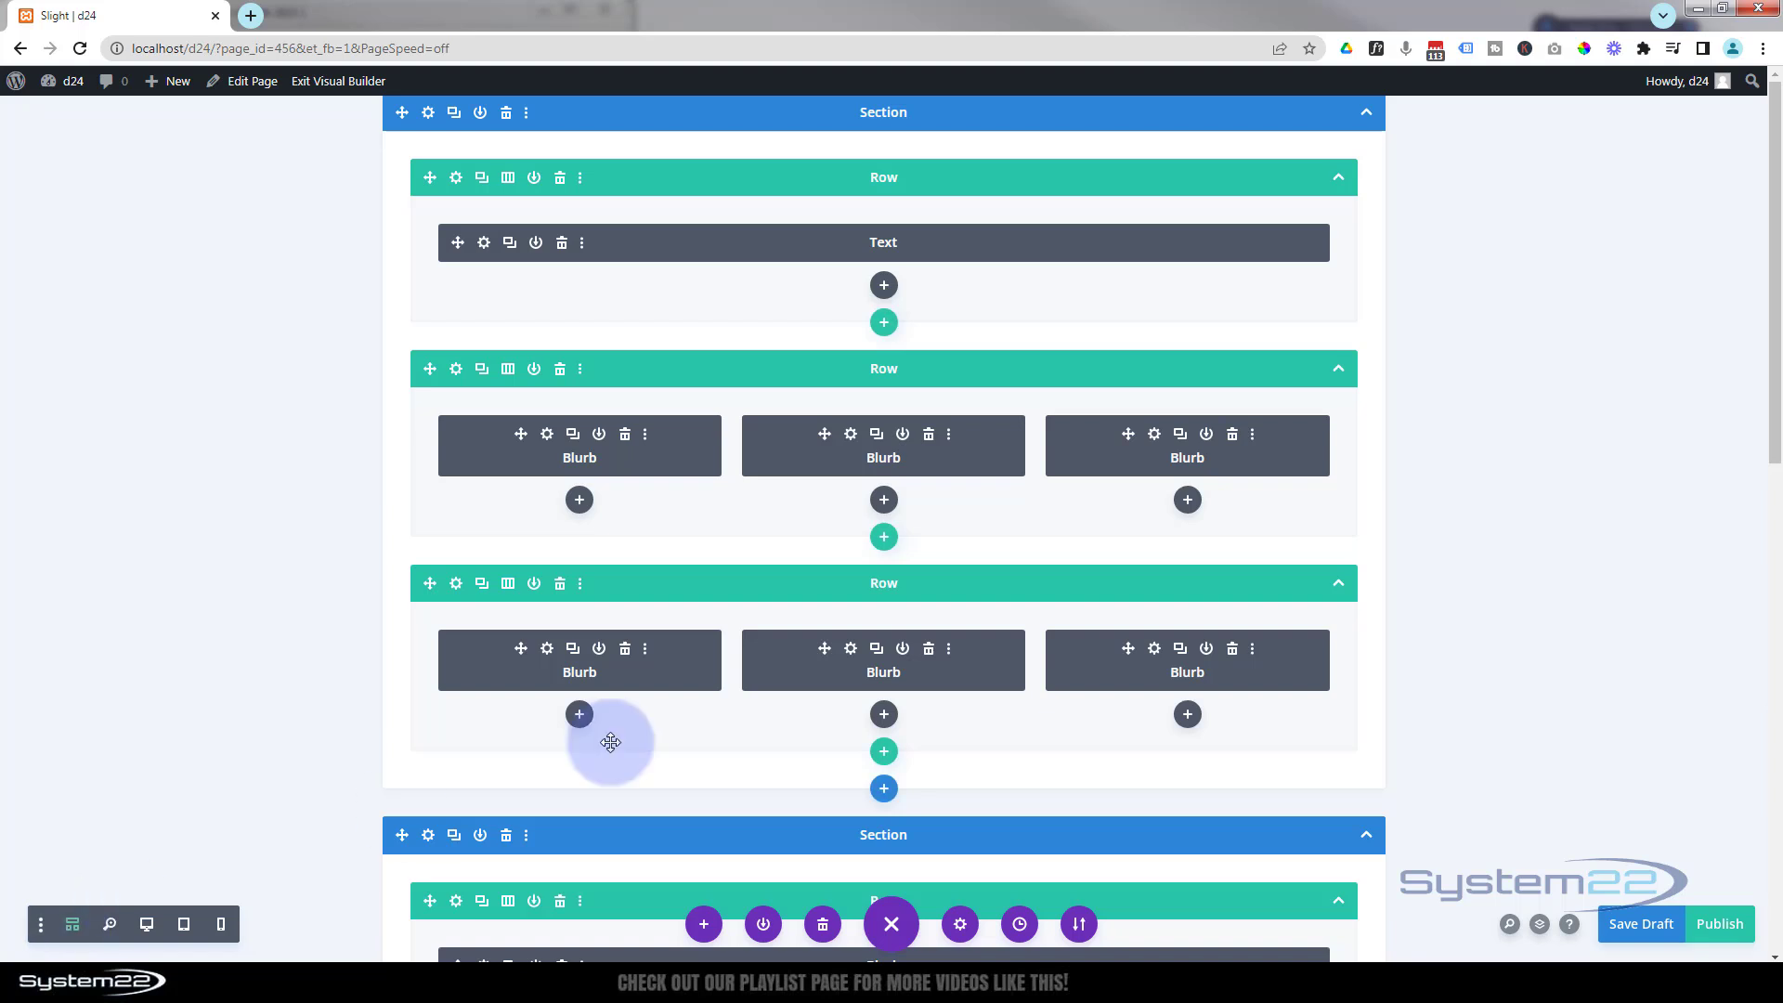
pyautogui.scroll(-4, 638, 728)
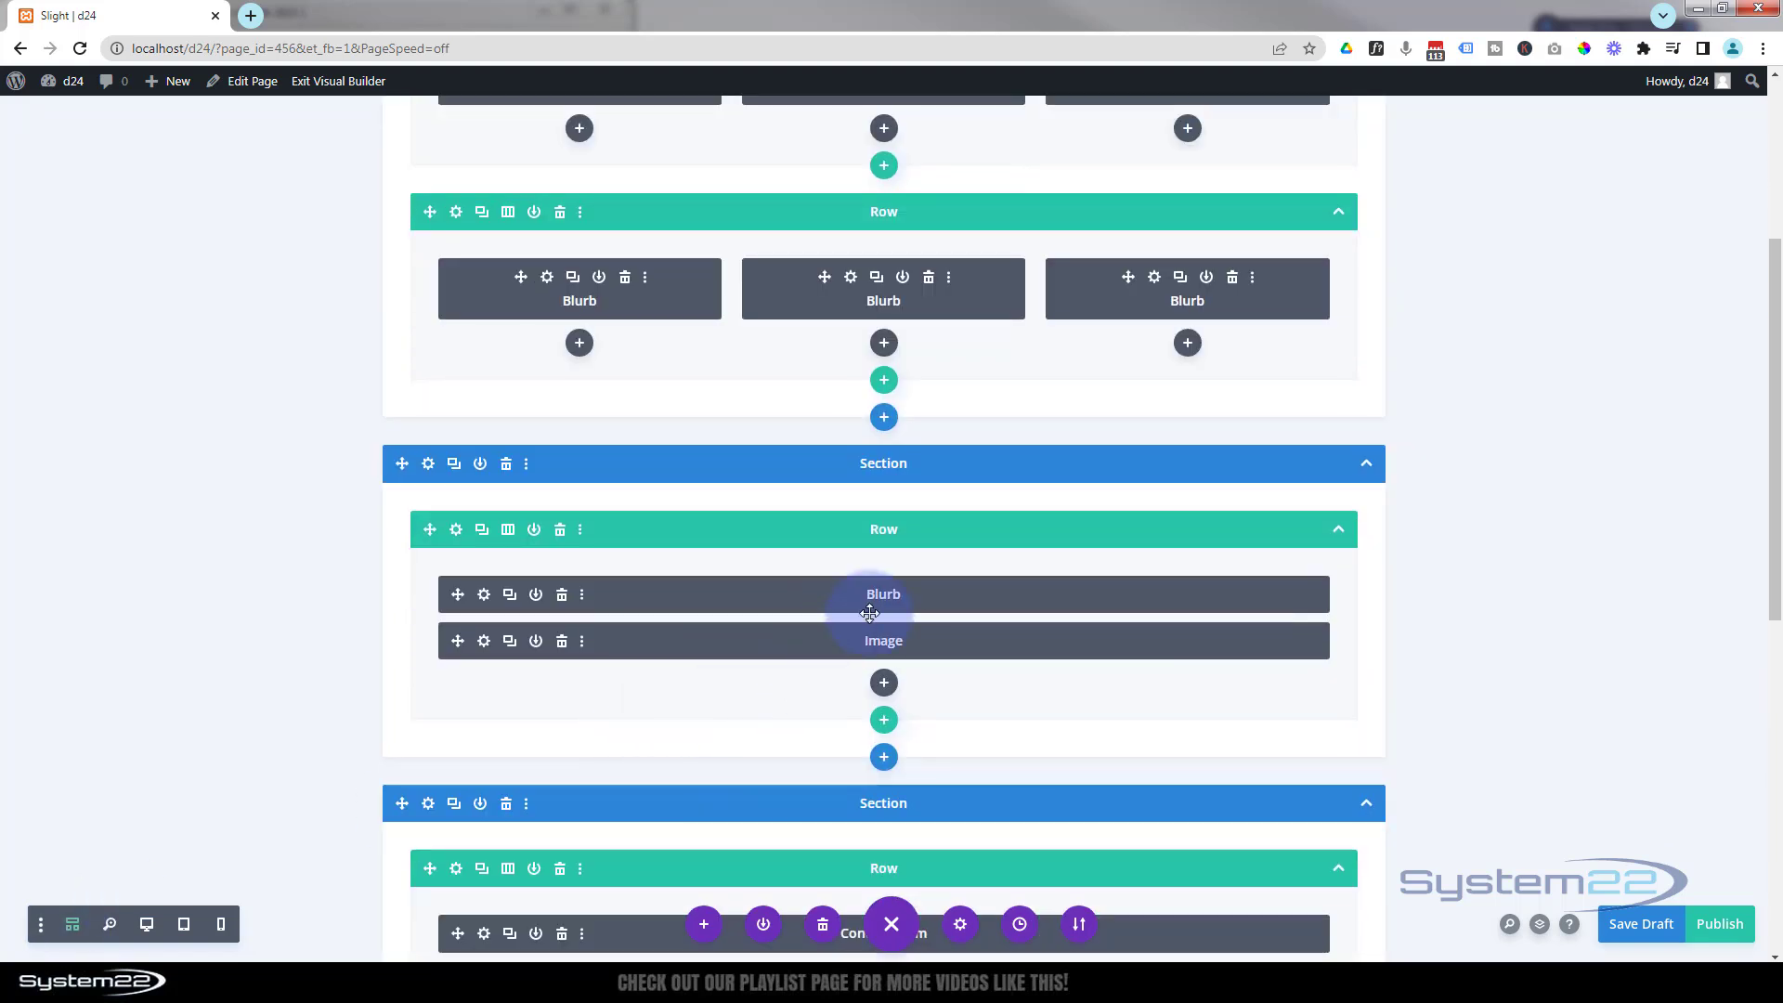
pyautogui.moveTo(738, 597)
pyautogui.mouseDown()
pyautogui.moveTo(744, 574)
pyautogui.moveTo(735, 604)
pyautogui.mouseUp()
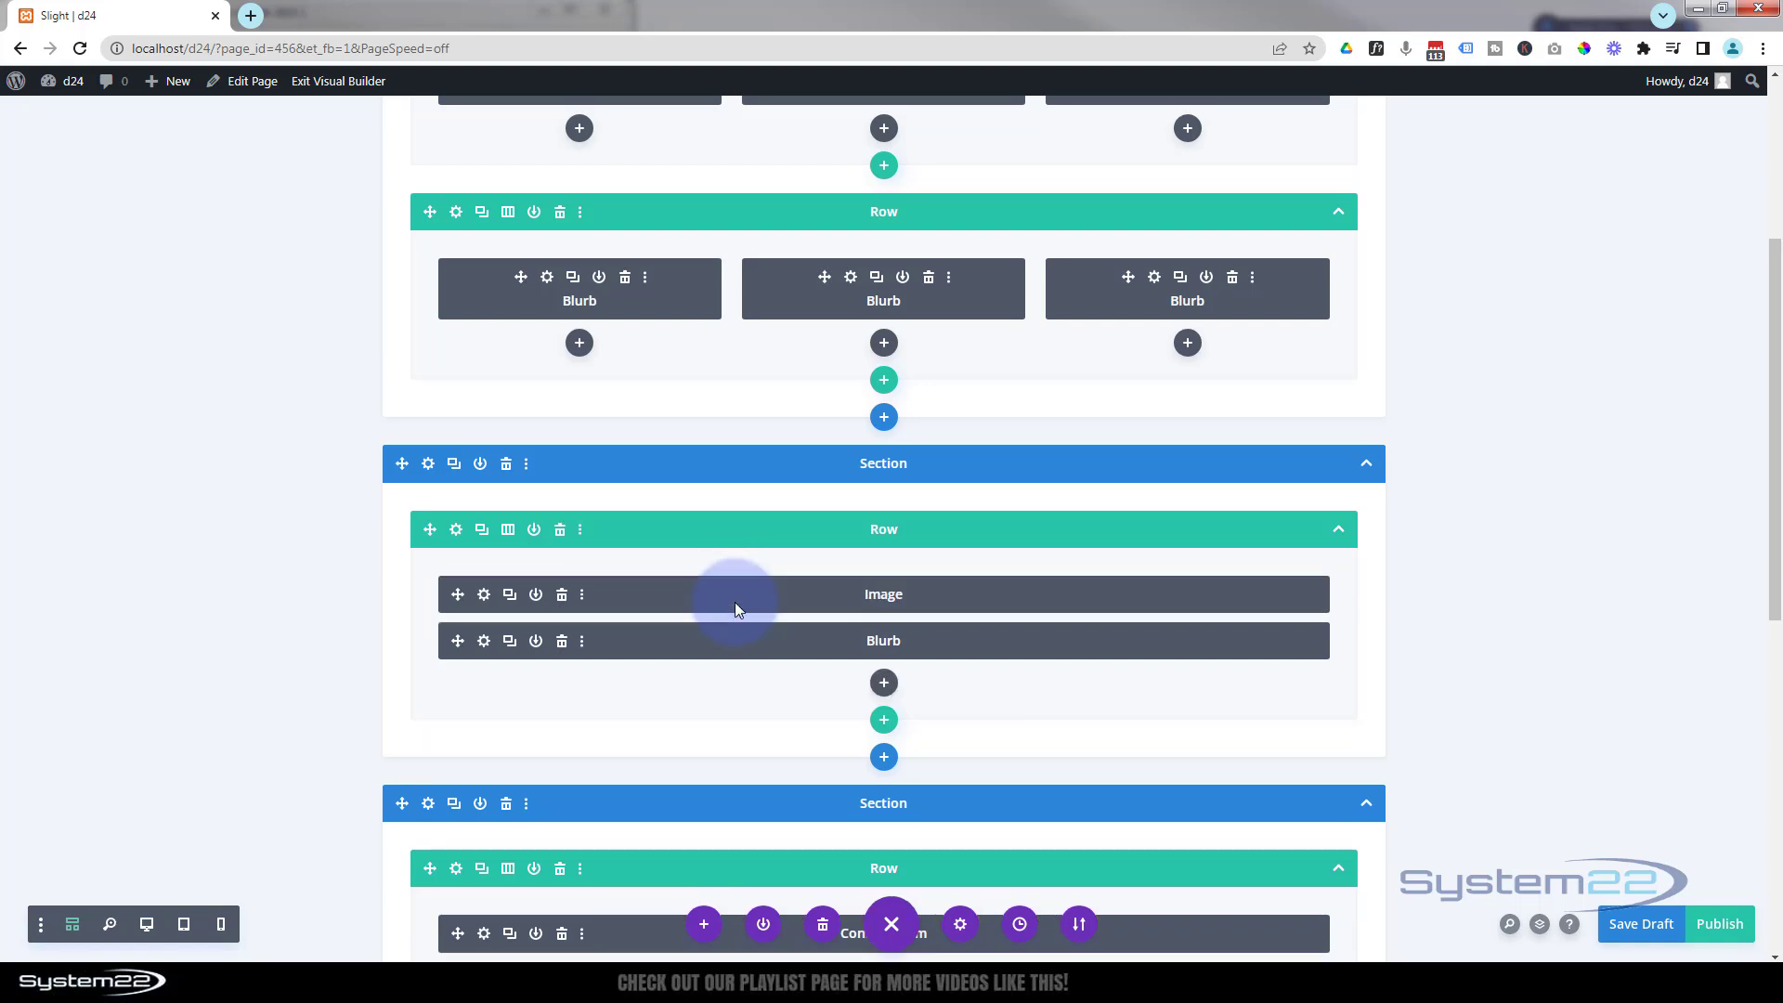
pyautogui.click(148, 927)
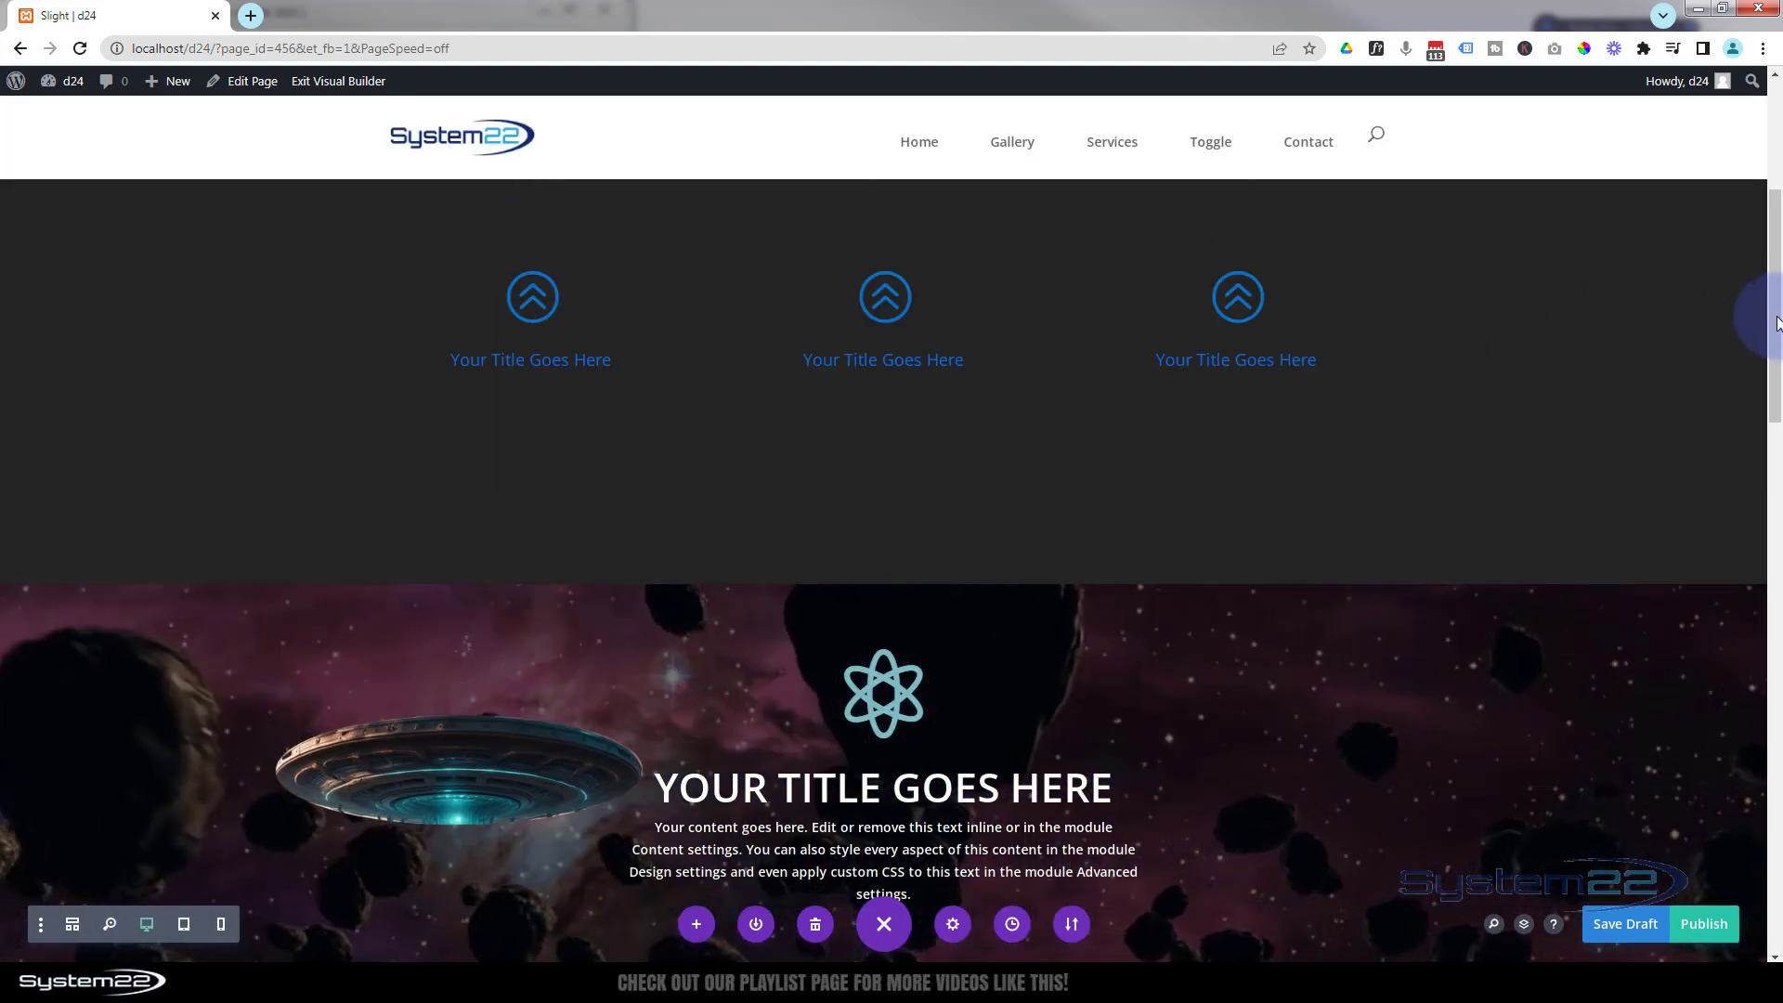
pyautogui.scroll(-1, 1769, 321)
pyautogui.moveTo(1772, 328)
pyautogui.mouseDown()
pyautogui.moveTo(1772, 302)
pyautogui.moveTo(1779, 391)
pyautogui.moveTo(1778, 351)
pyautogui.mouseUp()
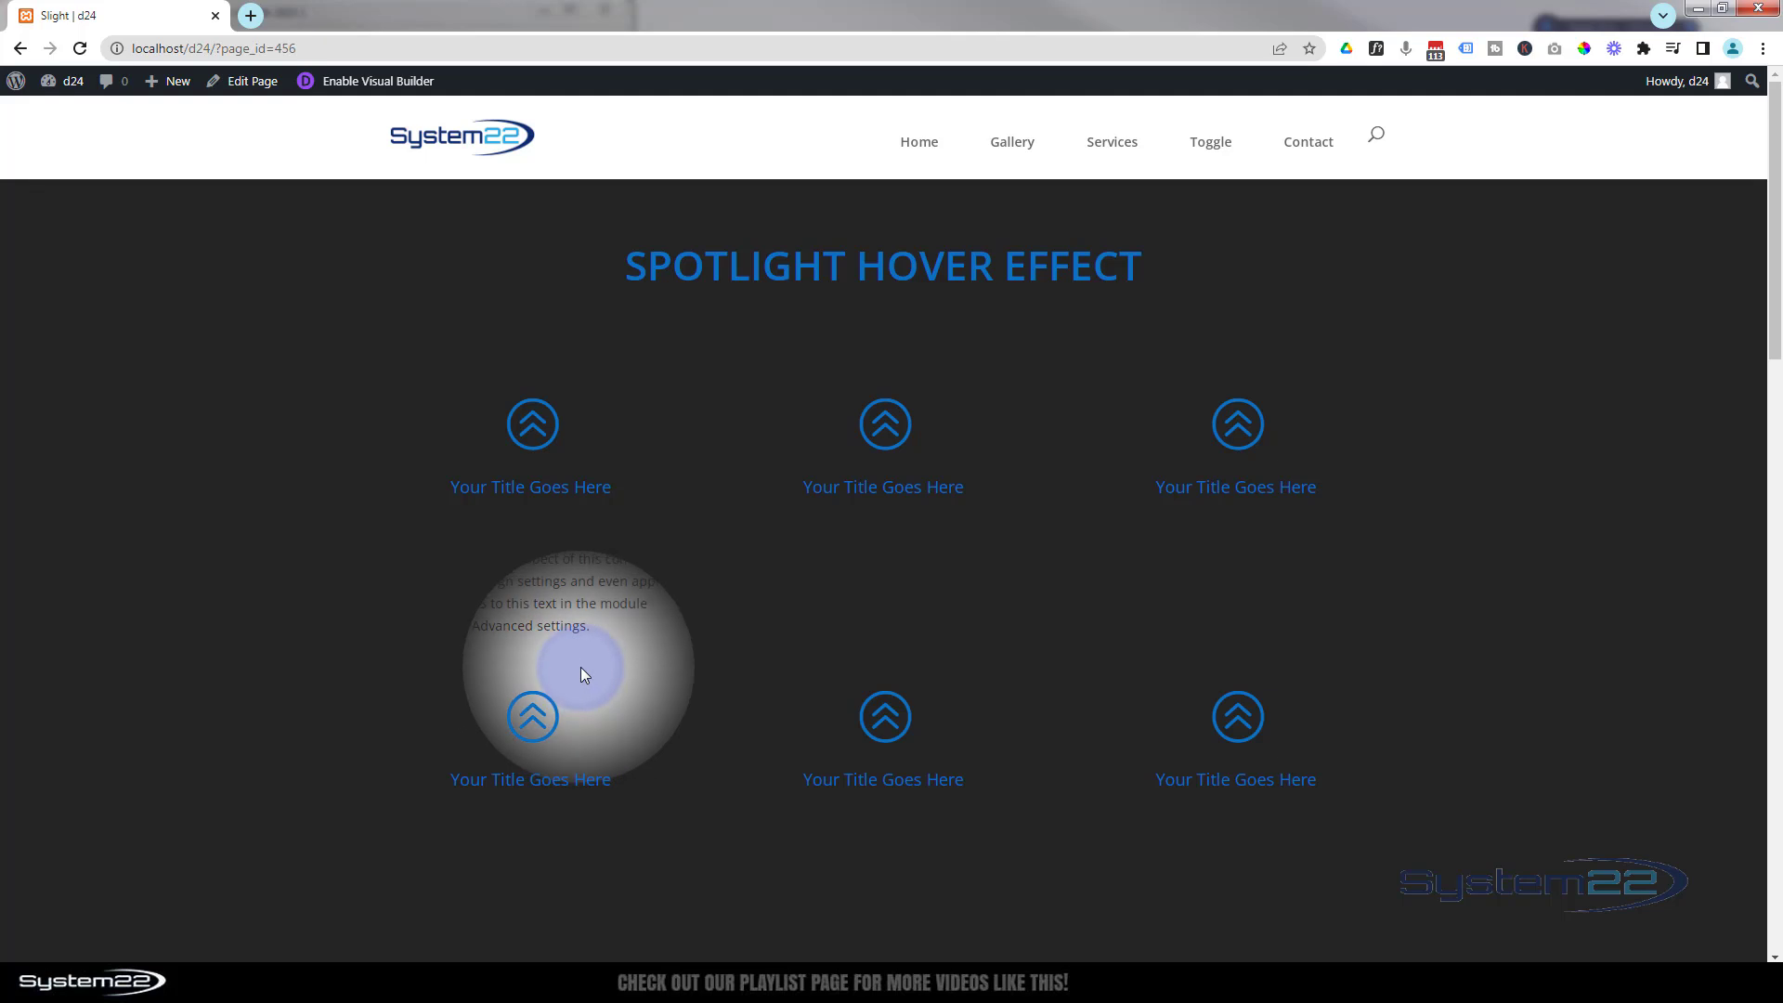
# - Examine the UFO's flight and scaling on the live page while scrolling back and forth through the asteroid section
pyautogui.scroll(-2, 581, 667)
pyautogui.scroll(-6, 582, 666)
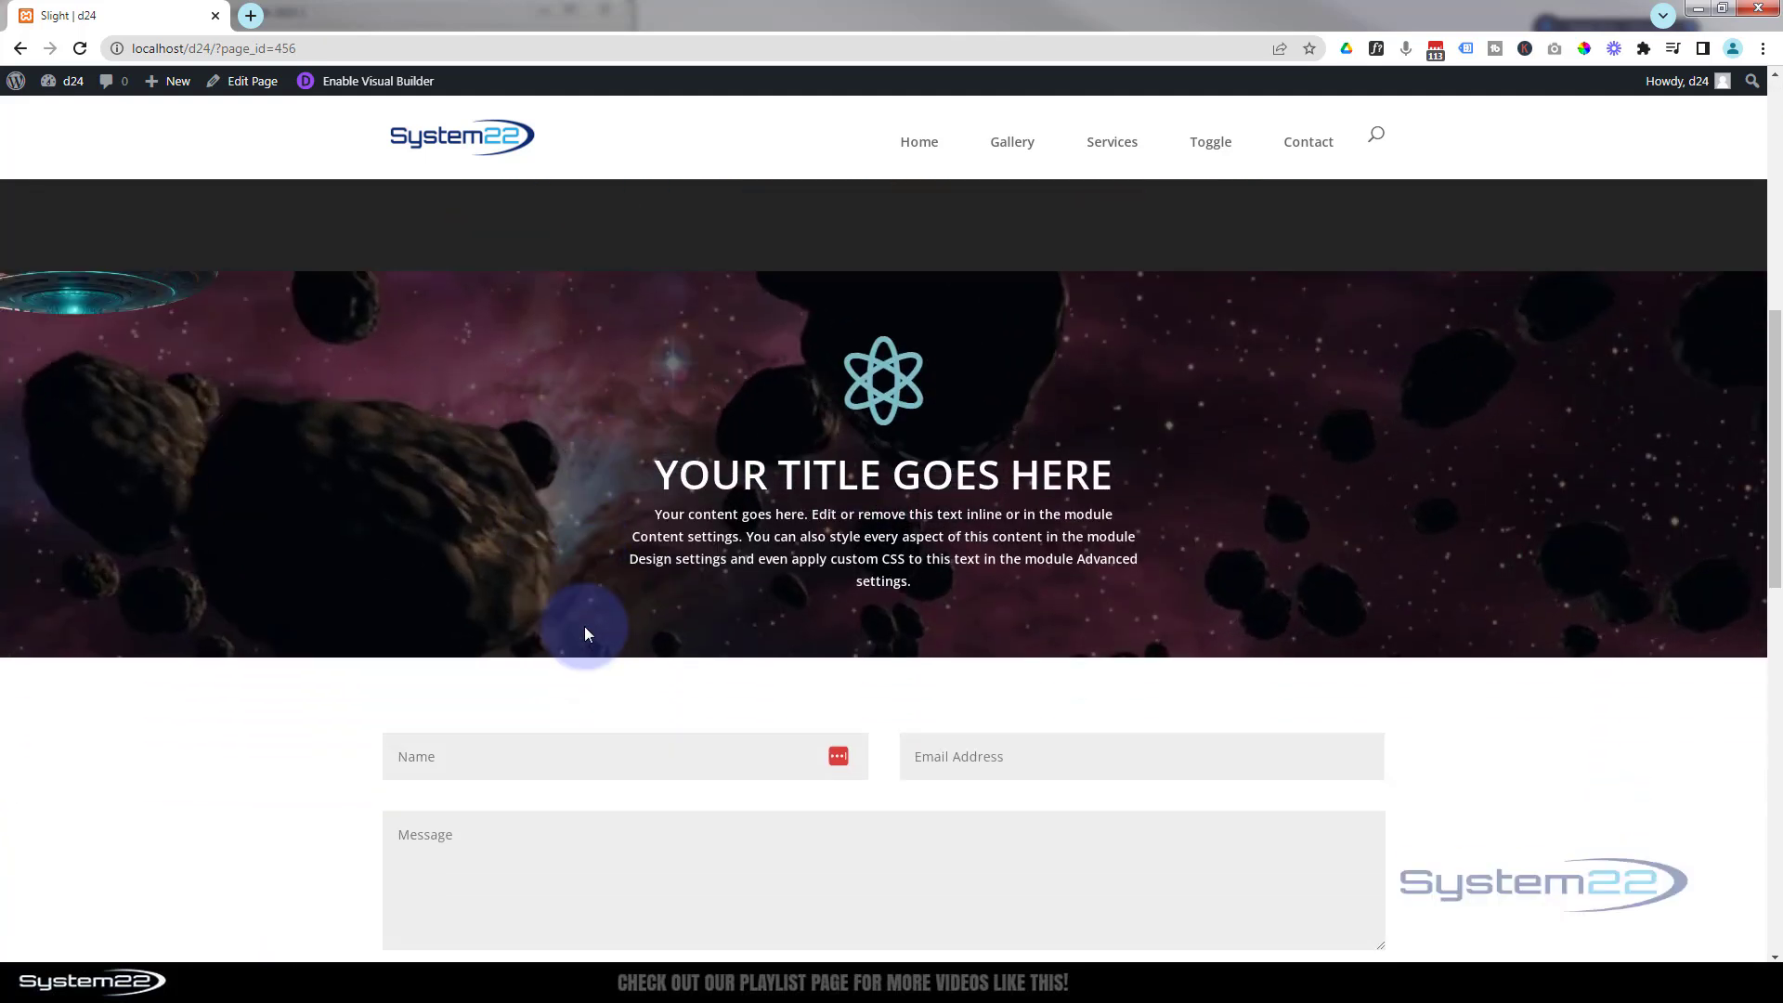
pyautogui.scroll(6, 583, 622)
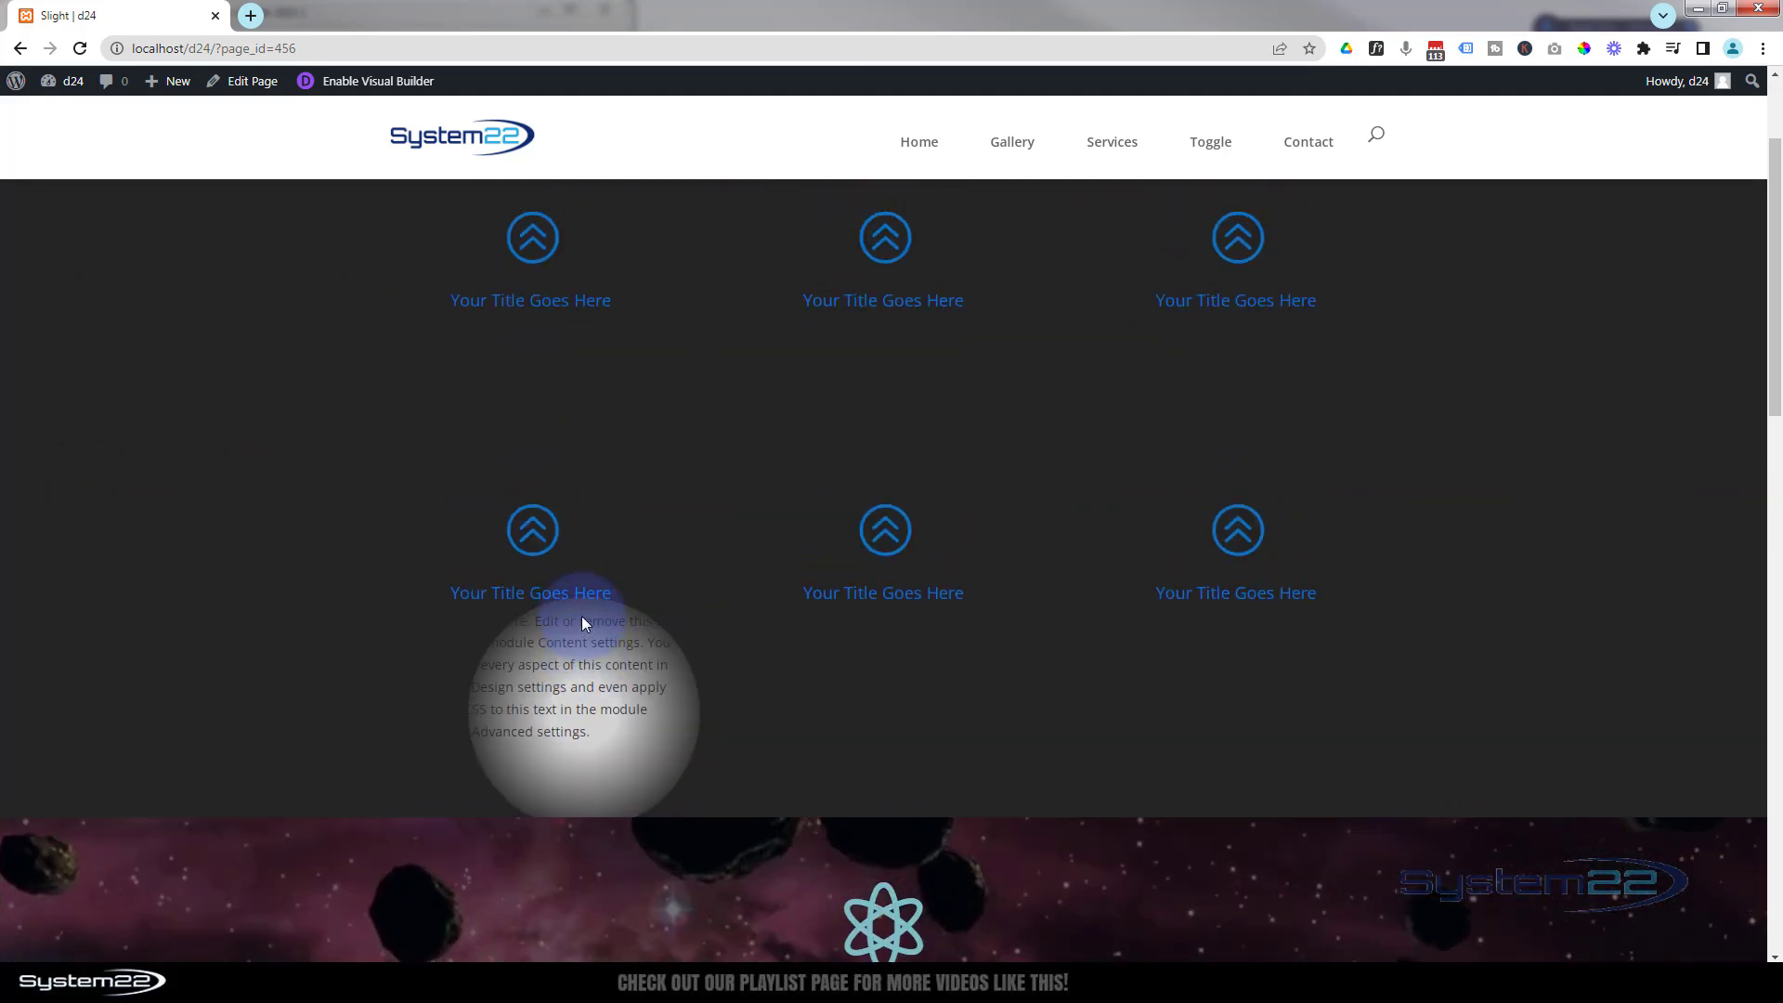
pyautogui.scroll(-3, 577, 594)
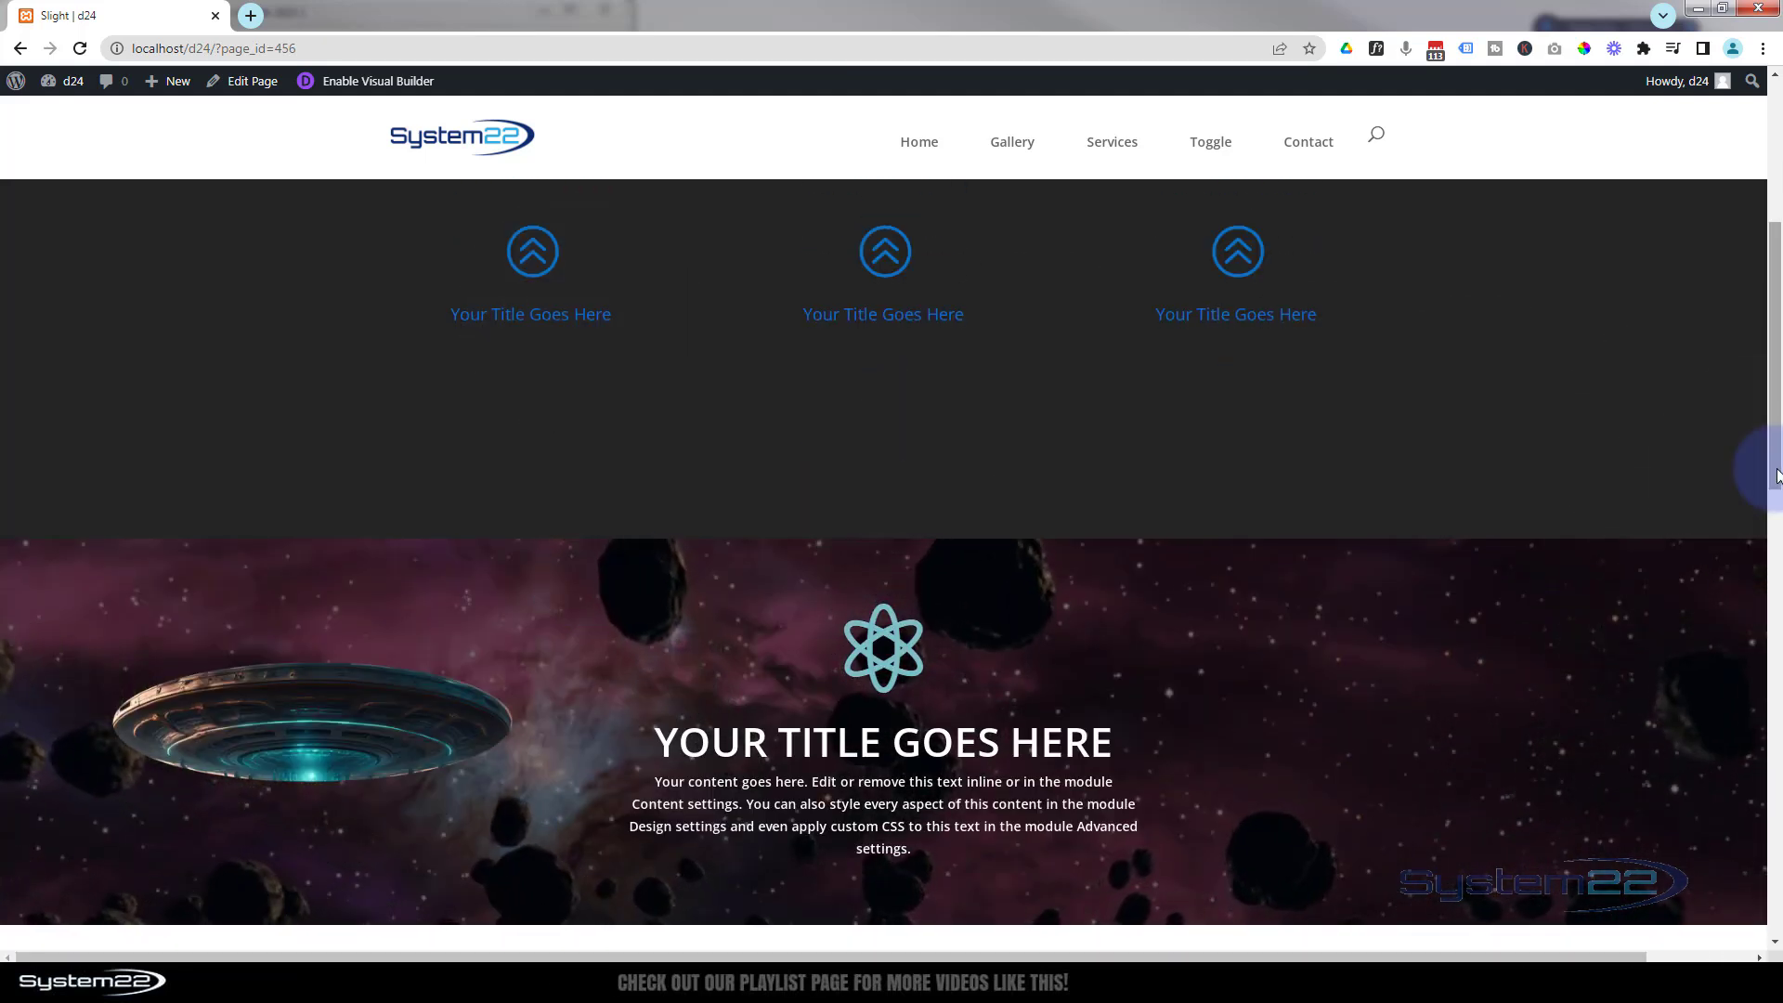
pyautogui.moveTo(1776, 455); pyautogui.dragTo(1776, 532)
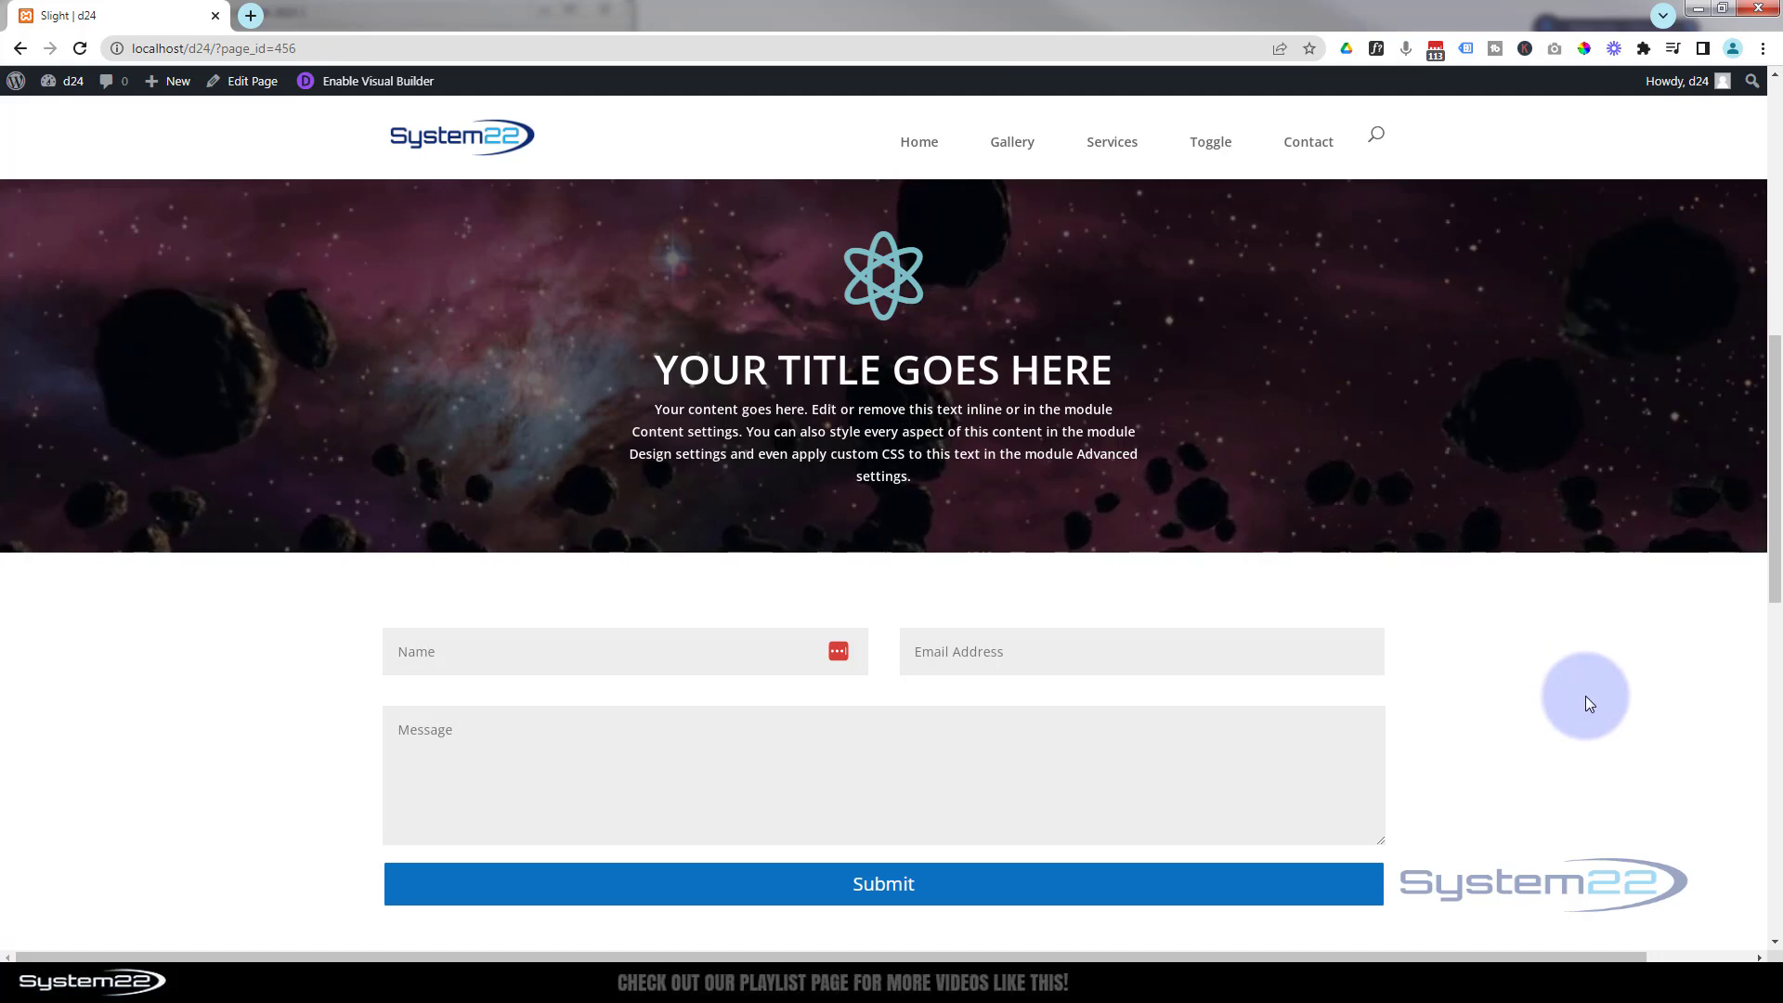
pyautogui.scroll(1, 1585, 695)
pyautogui.scroll(-1, 1585, 695)
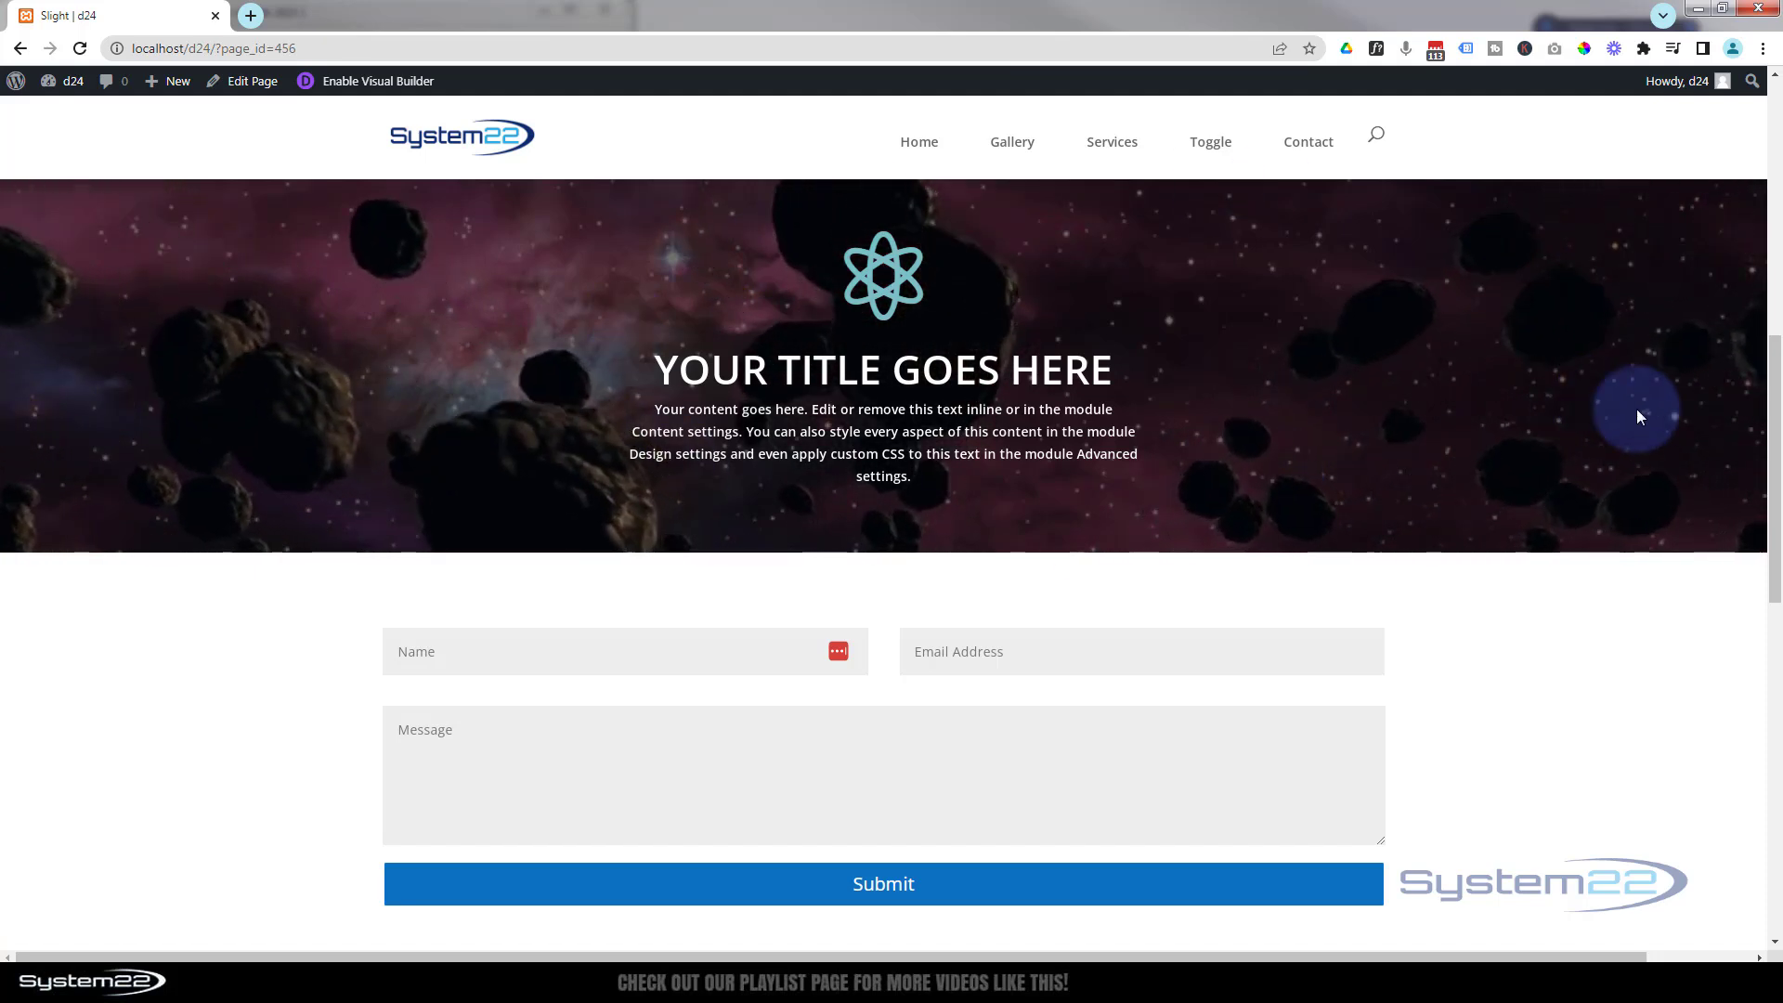
pyautogui.scroll(2, 1776, 400)
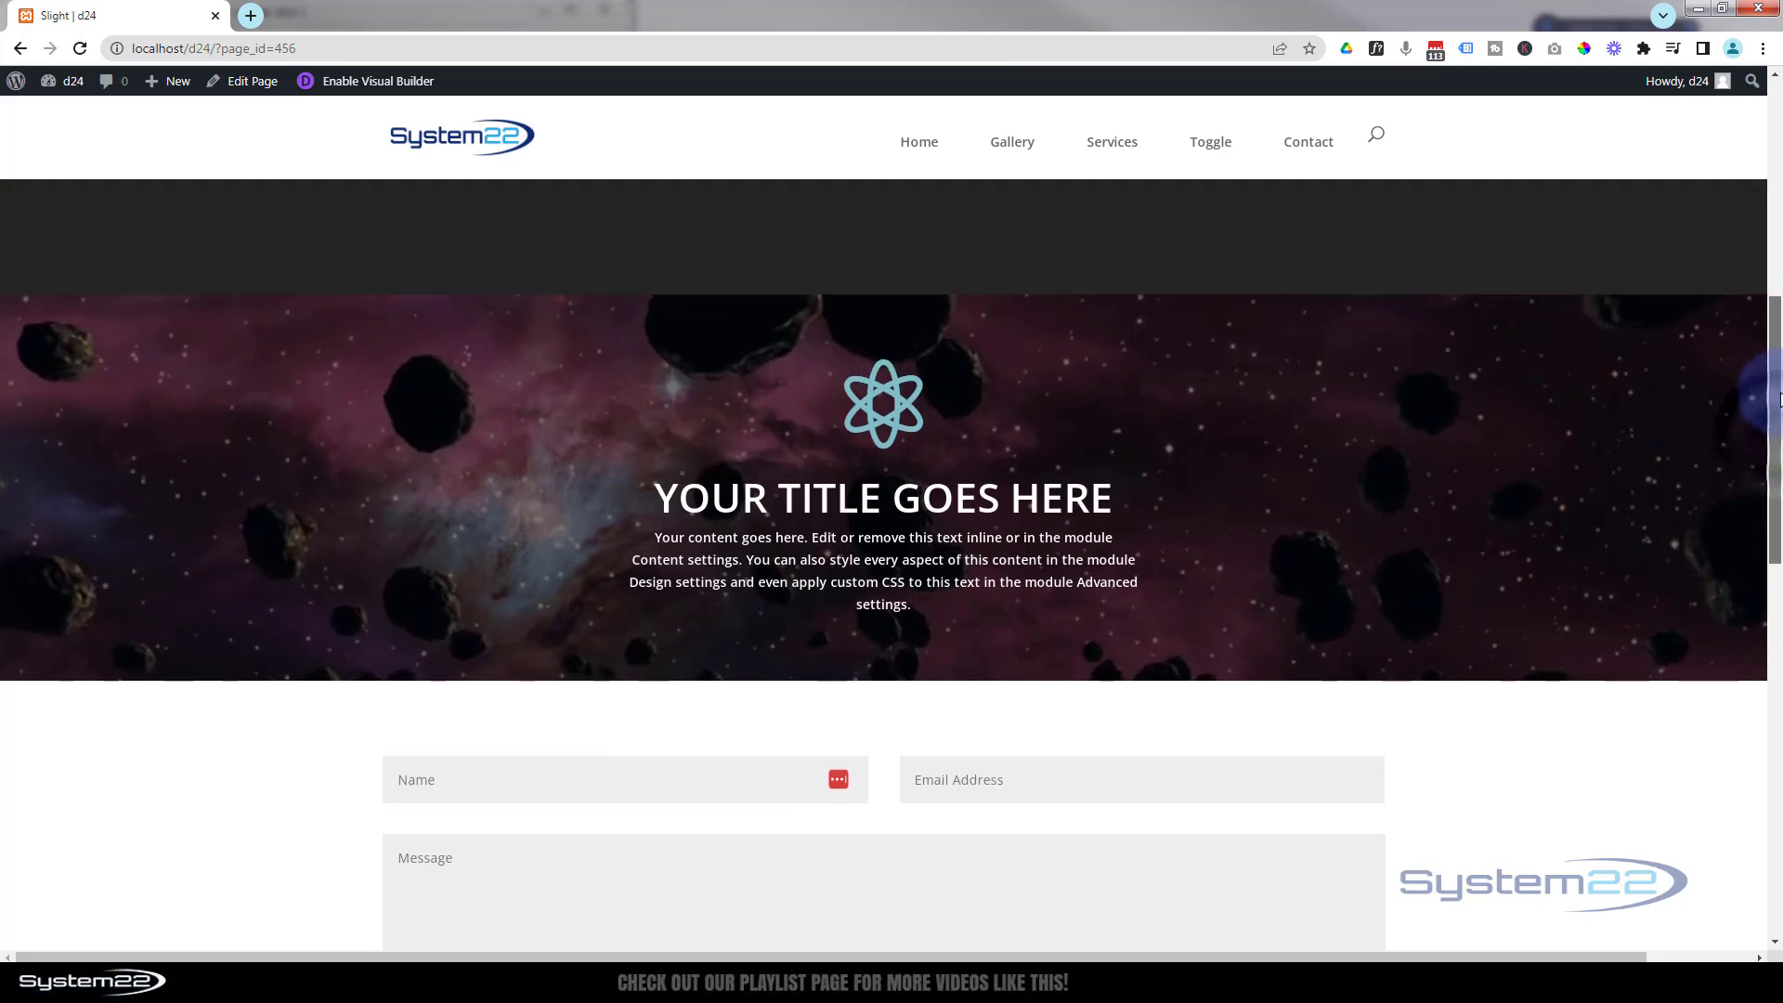
pyautogui.moveTo(1776, 399); pyautogui.dragTo(1771, 438)
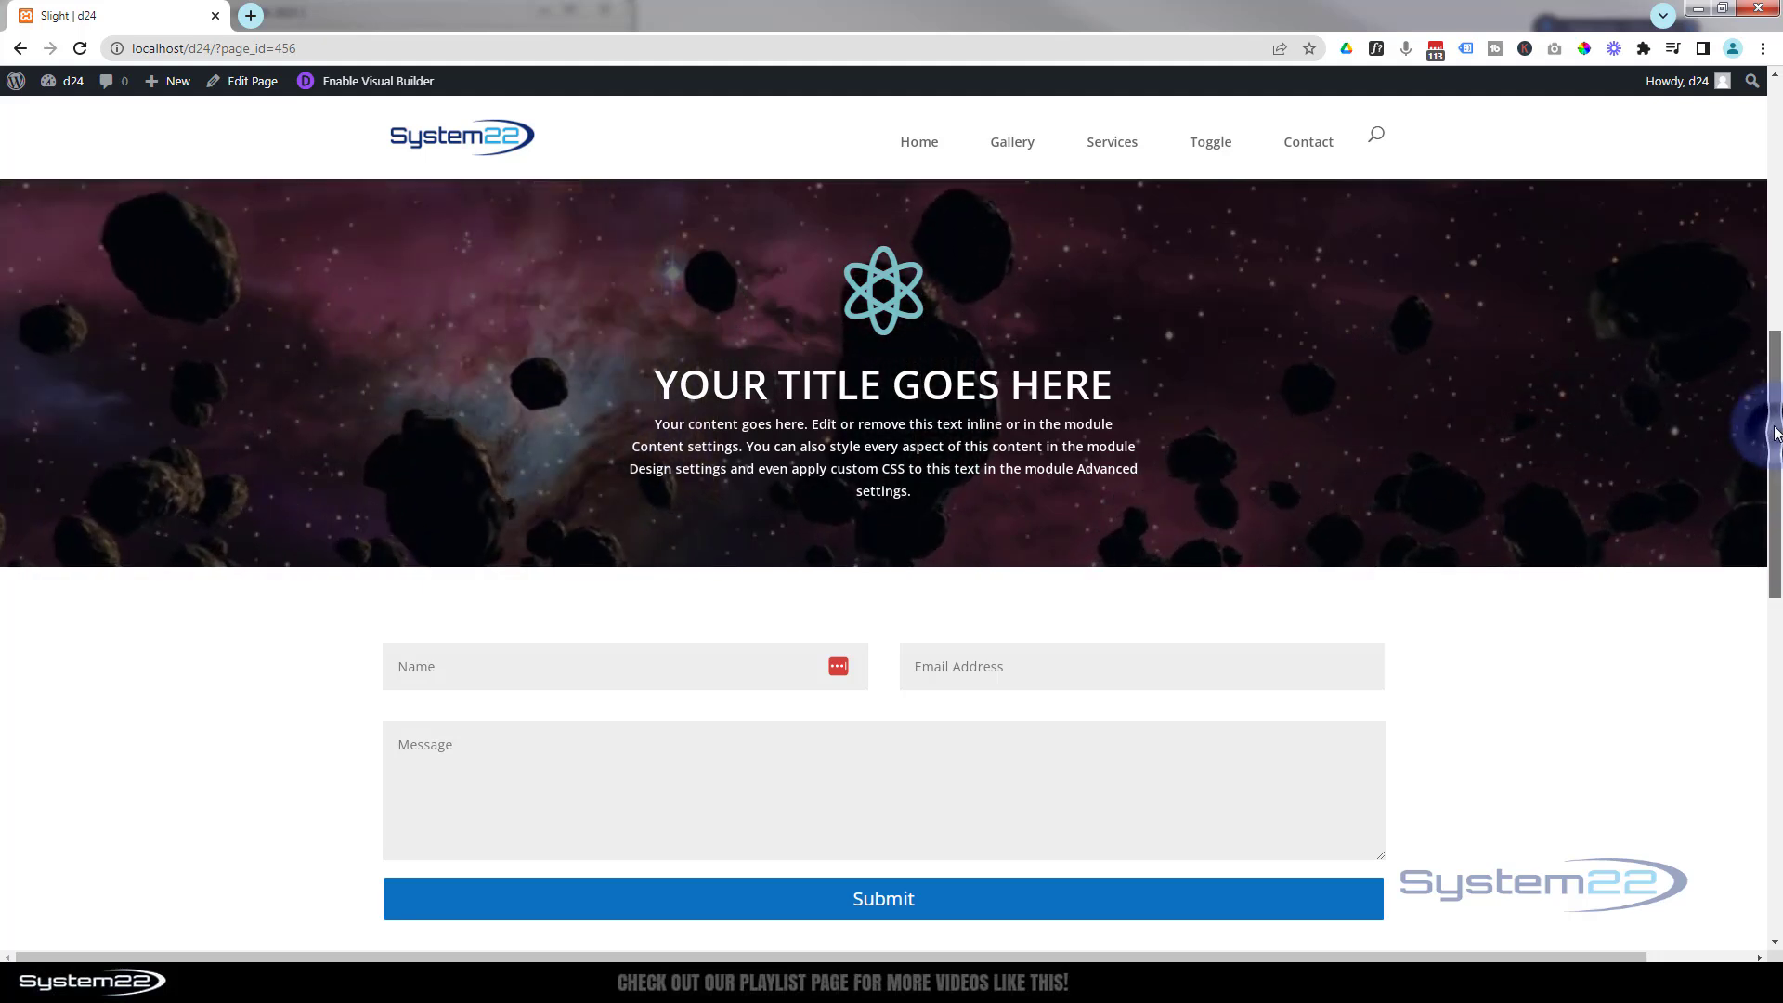
pyautogui.moveTo(1775, 436)
pyautogui.mouseDown()
pyautogui.moveTo(1739, 306)
pyautogui.moveTo(1740, 182)
pyautogui.moveTo(1778, 438)
pyautogui.mouseUp()
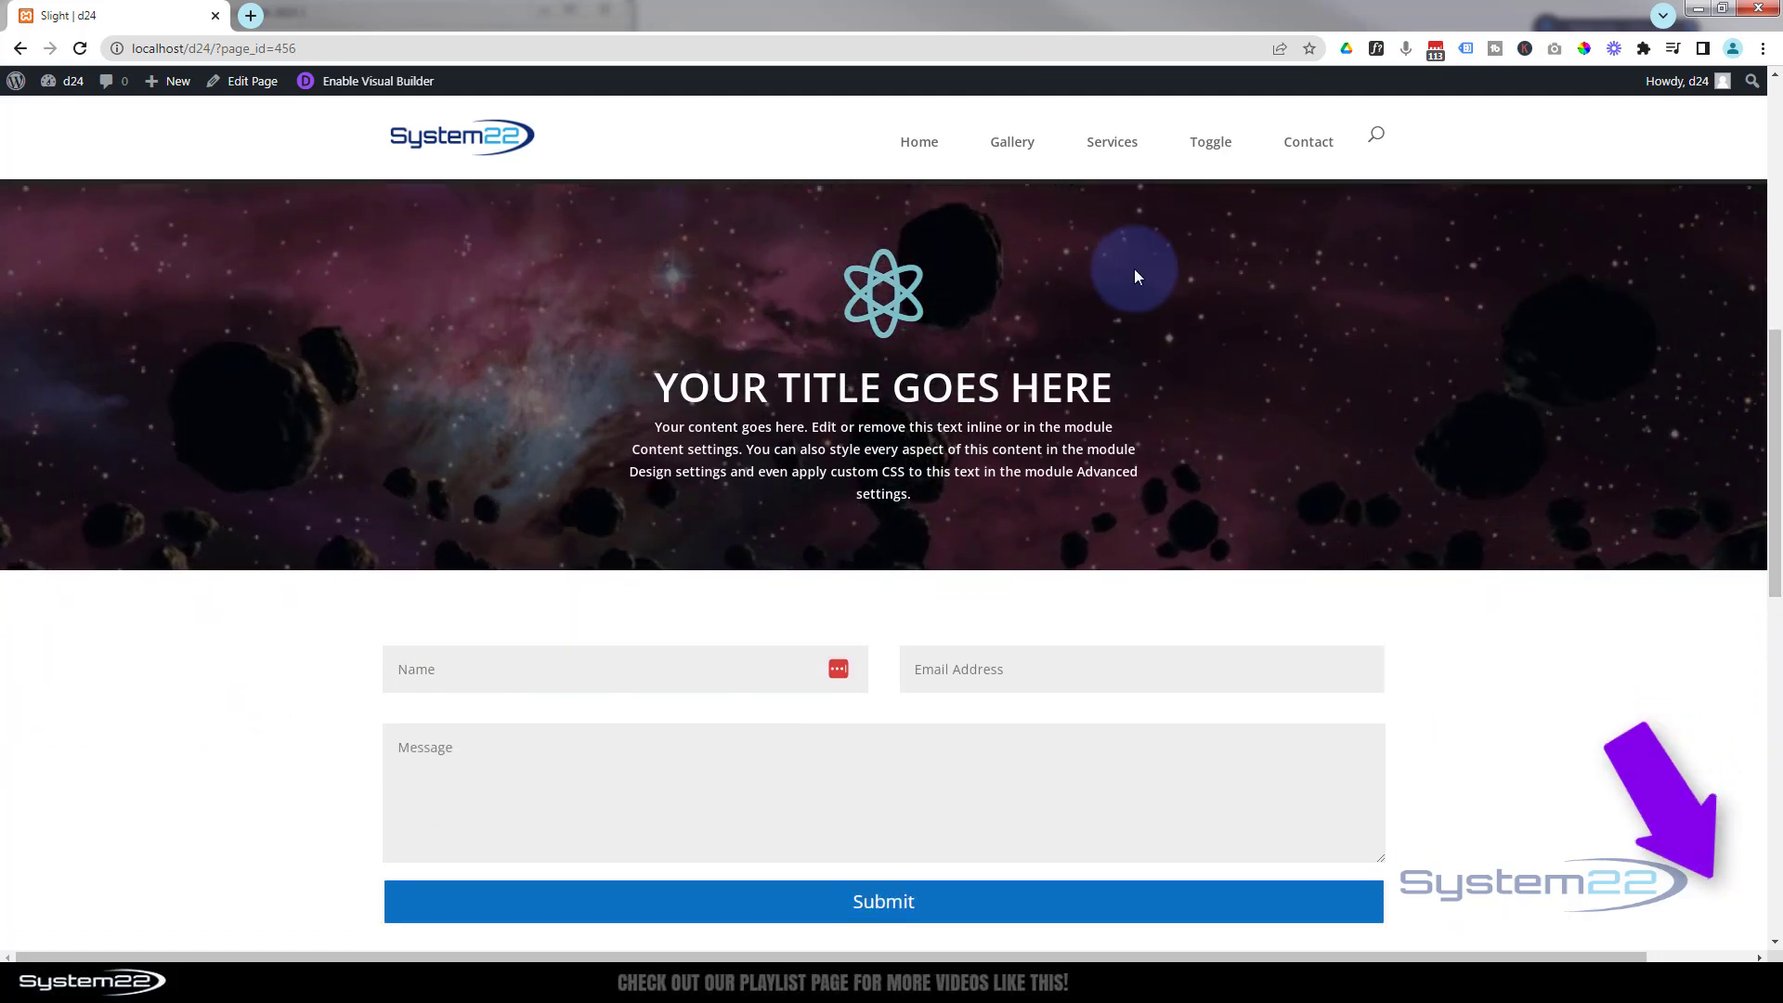